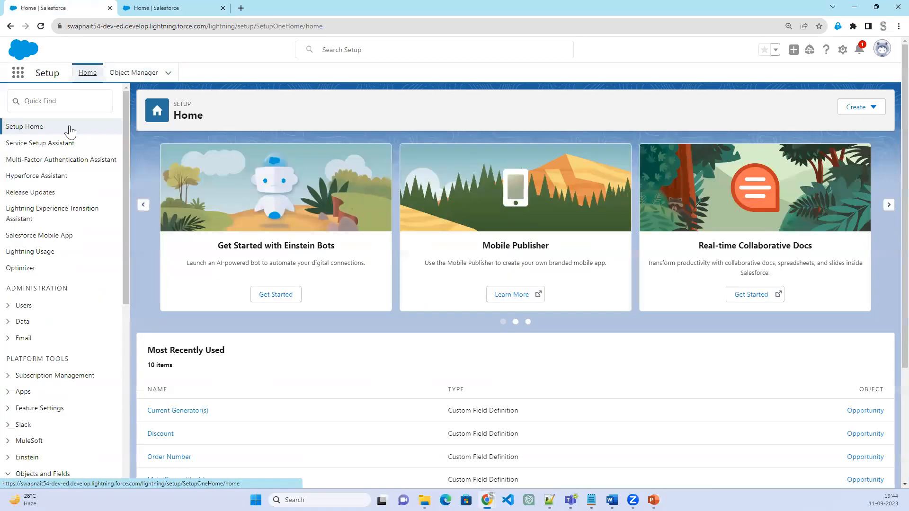
click(71, 101)
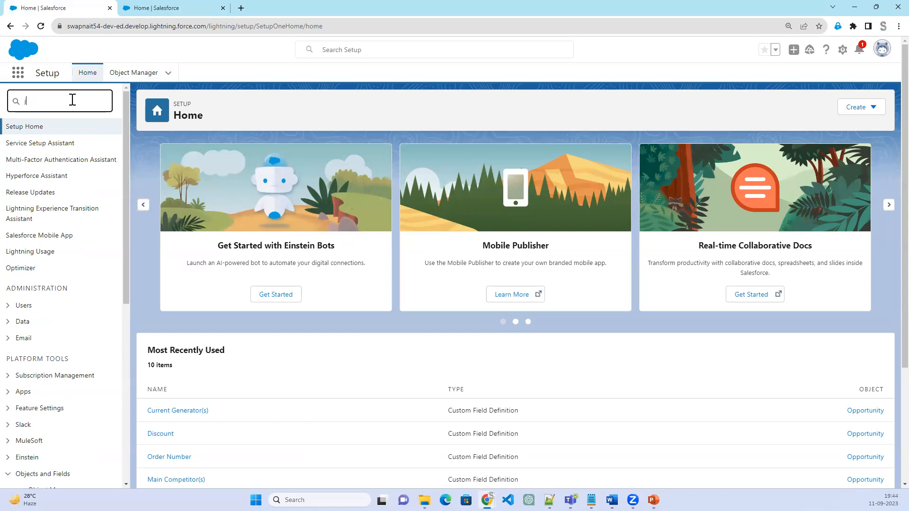
text(jsch)
key(BackSpace)
key(BackSpace)
key(BackSpace)
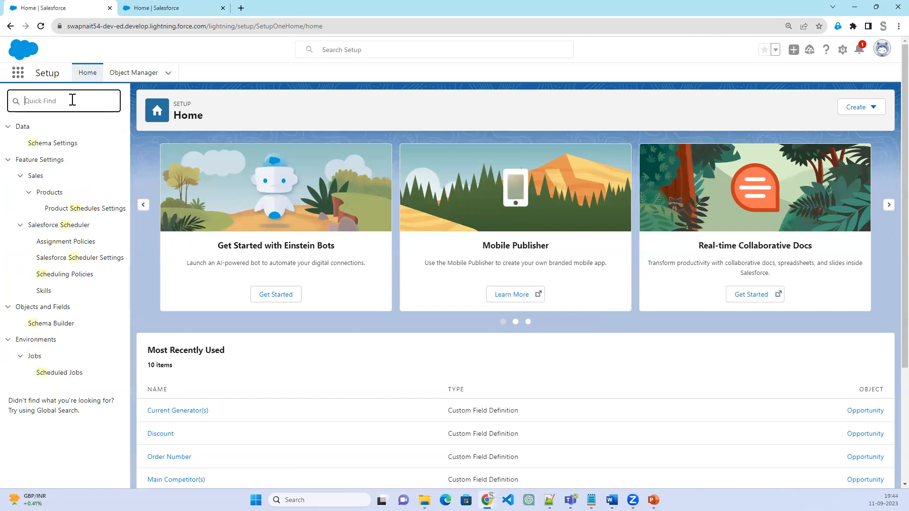
Find the Flows setup page by searching for "flow" and start a new flow from it
text(fl)
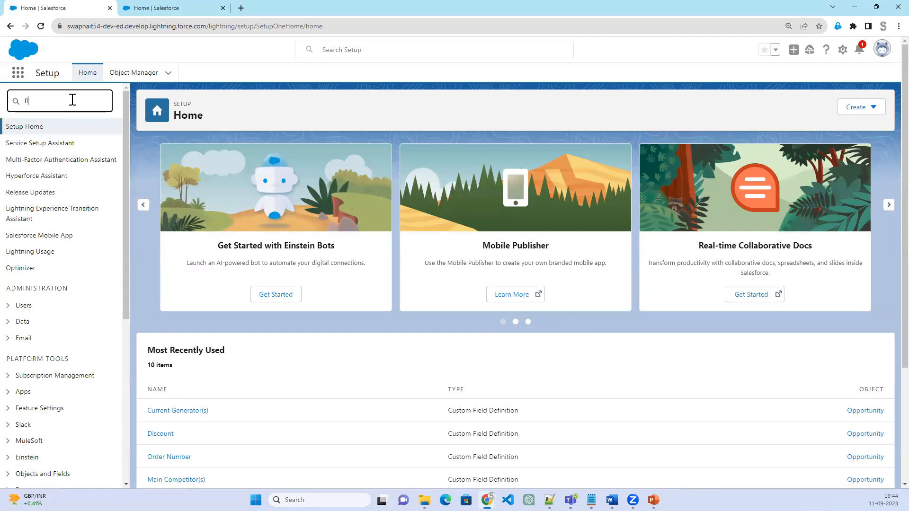
text(ow)
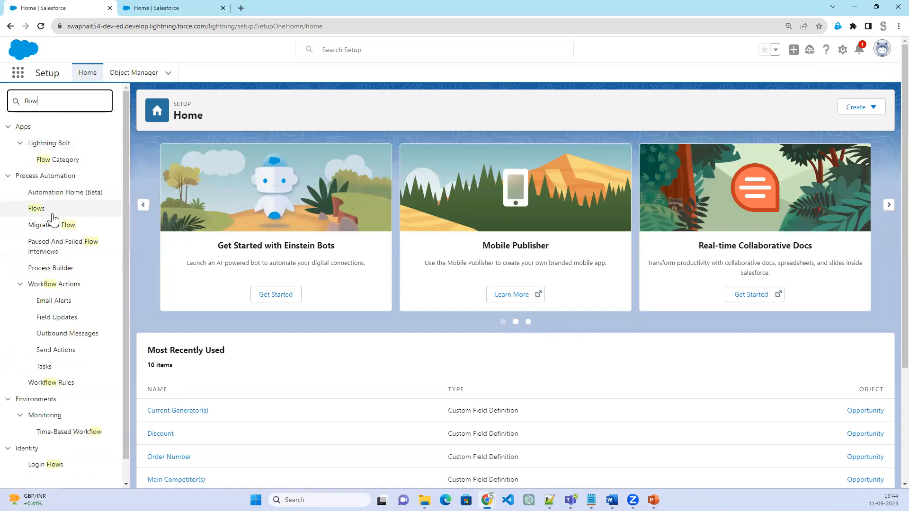
click(38, 212)
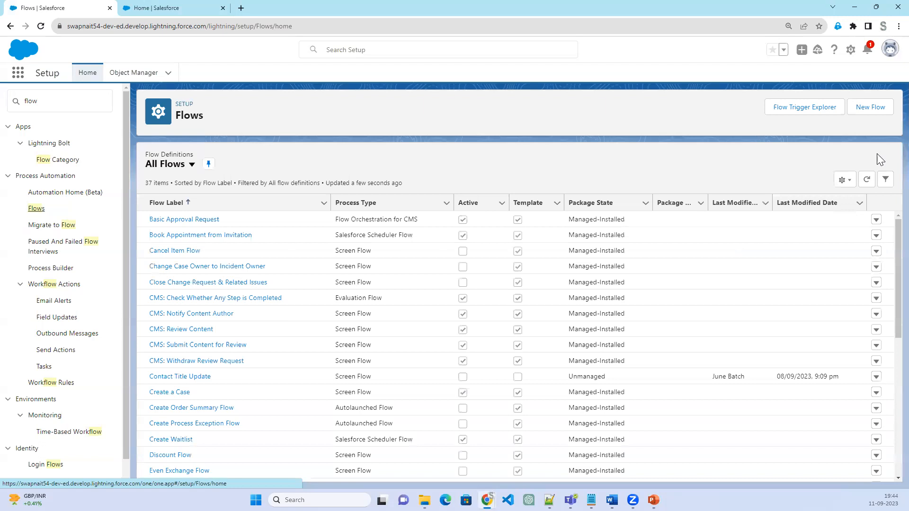
click(883, 110)
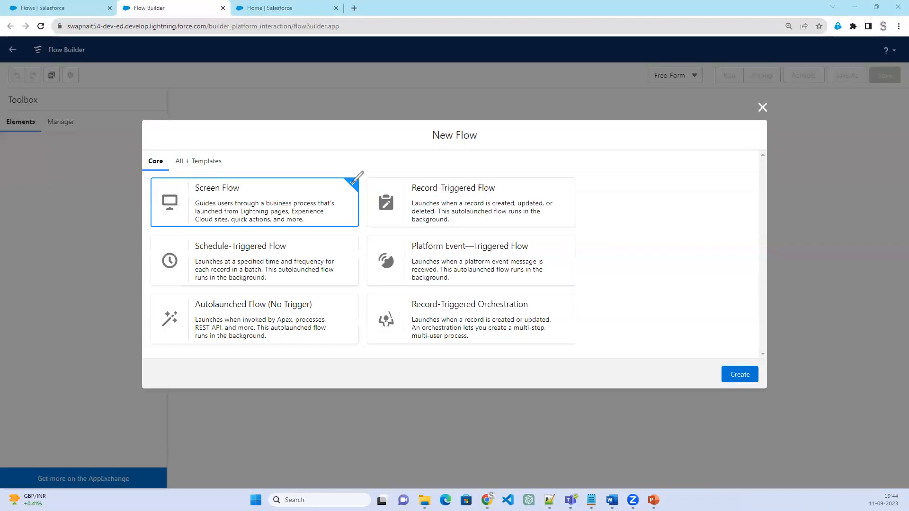
mouse_move(243, 189)
mouse_down()
mouse_move(254, 218)
mouse_move(314, 184)
mouse_up()
mouse_move(411, 189)
mouse_down()
mouse_move(415, 204)
mouse_move(527, 181)
mouse_up()
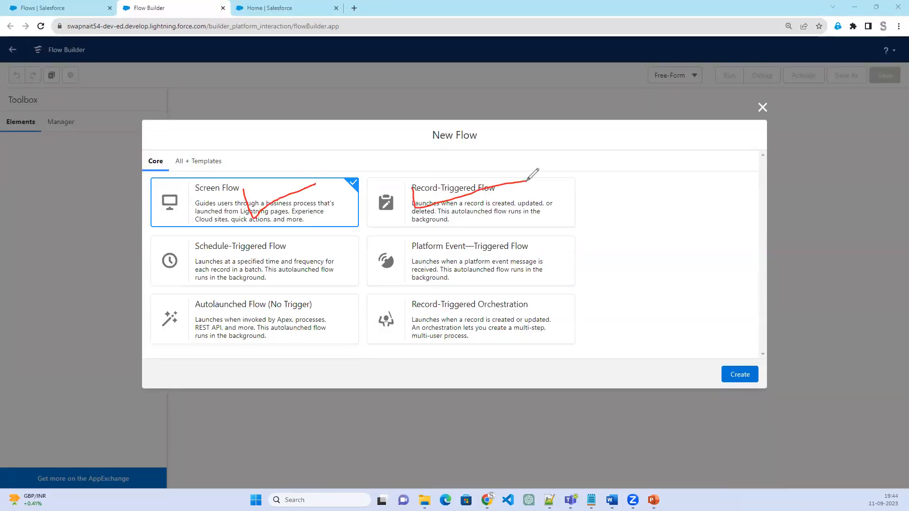
mouse_move(281, 266)
mouse_down()
mouse_move(298, 254)
mouse_move(225, 232)
mouse_move(255, 270)
mouse_move(290, 255)
mouse_up()
drag(205, 260, 318, 259)
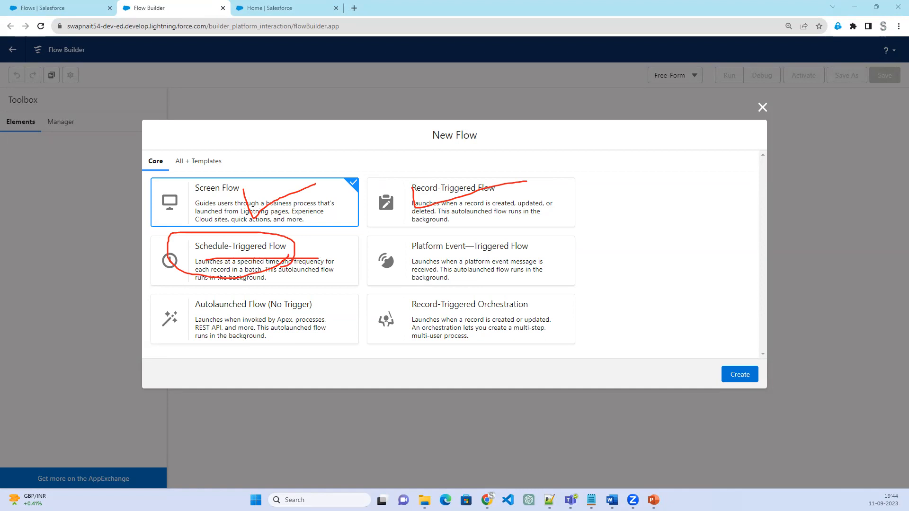
key(Escape)
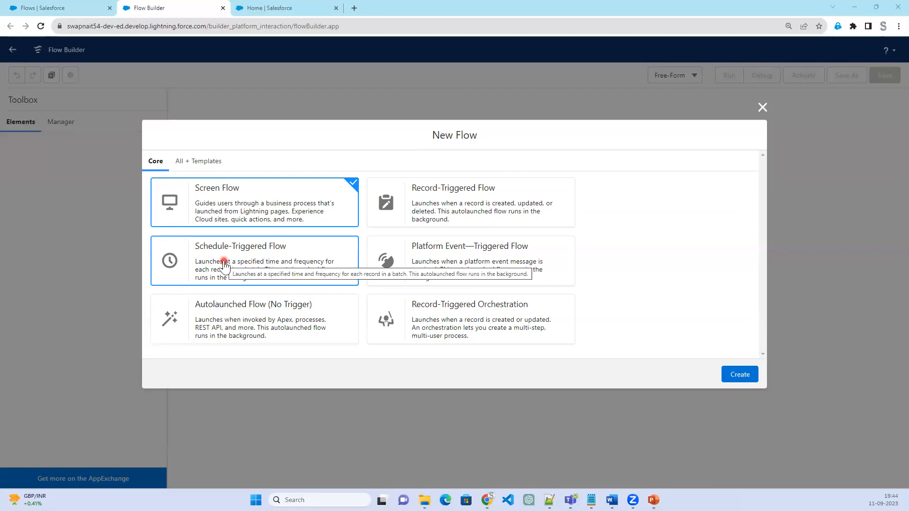
Choose Schedule-Triggered Flow as the new flow's type and create it
click(224, 264)
click(740, 375)
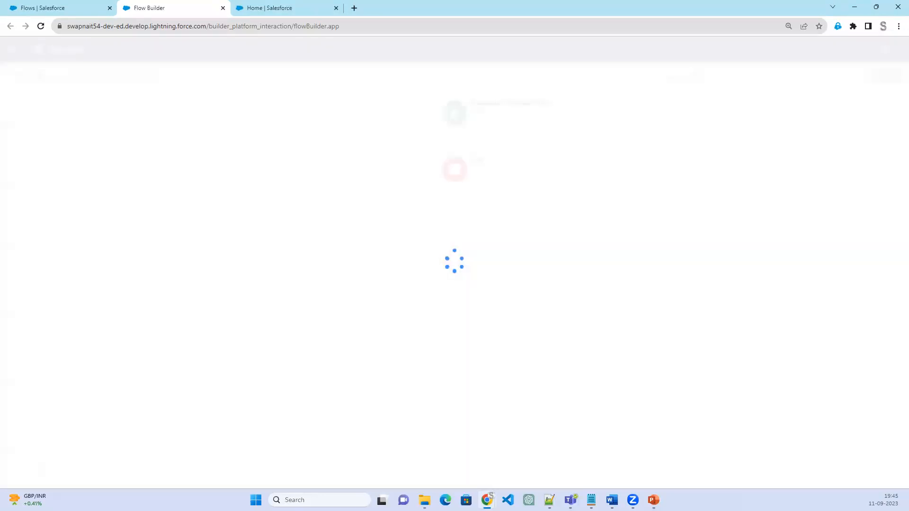
Switch to the PowerPoint slide show and review the Schedule Triggered Flow requirements for updating lead records
key(alt+Tab)
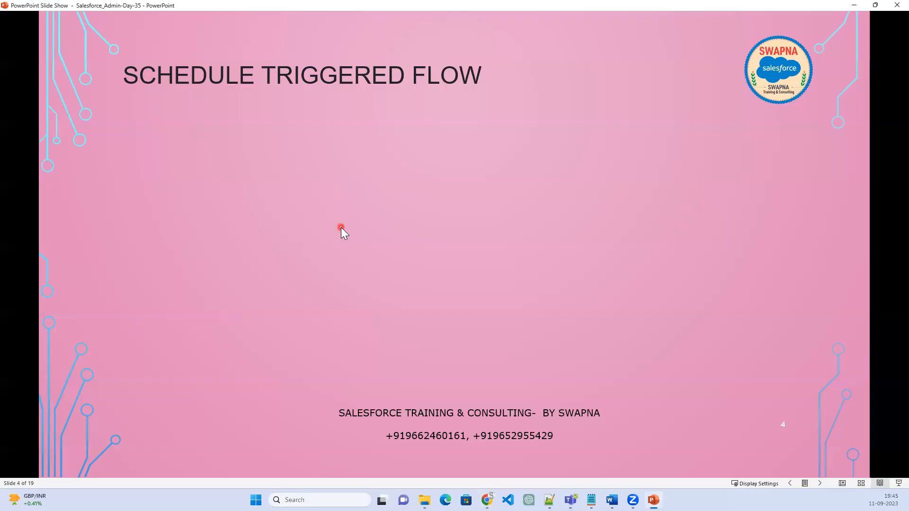
click(300, 267)
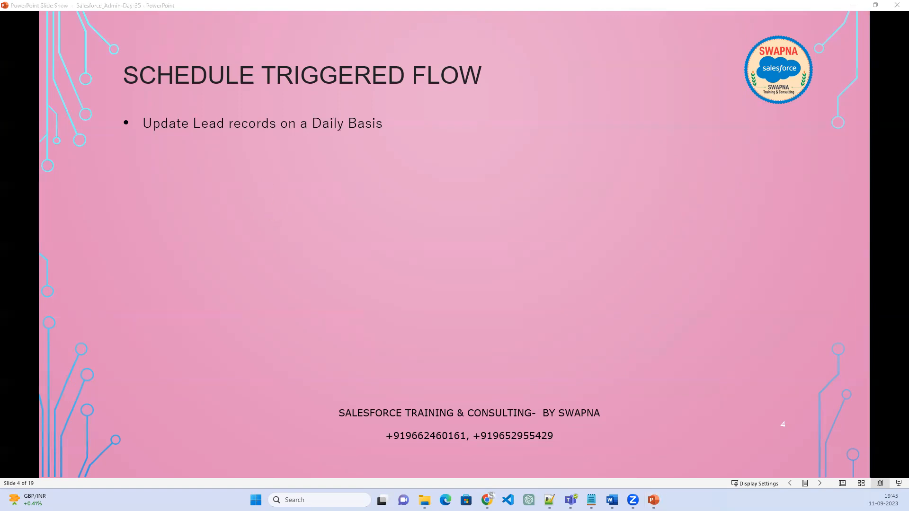
key(alt+Tab)
click(349, 283)
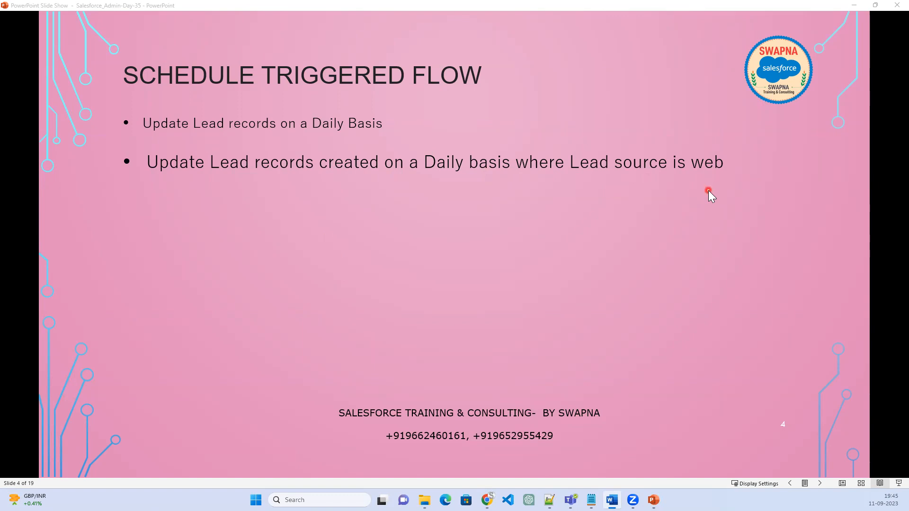
click(663, 212)
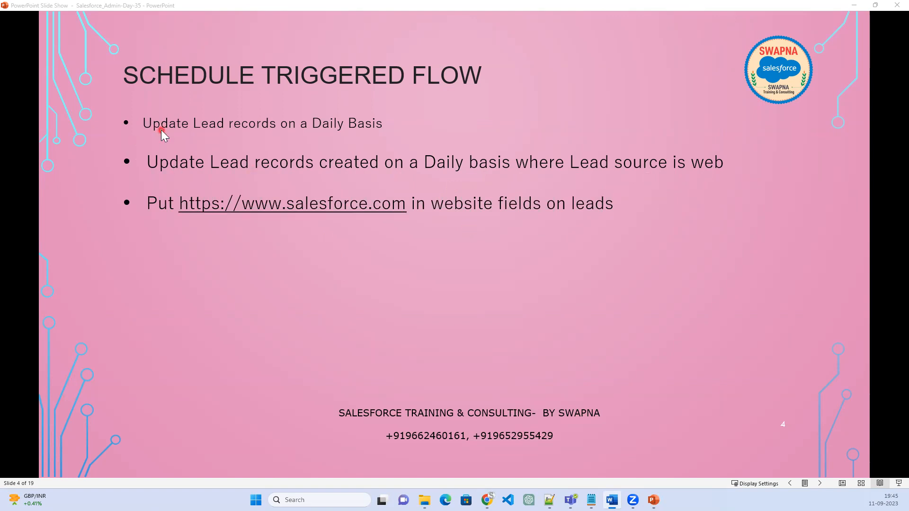
click(858, 6)
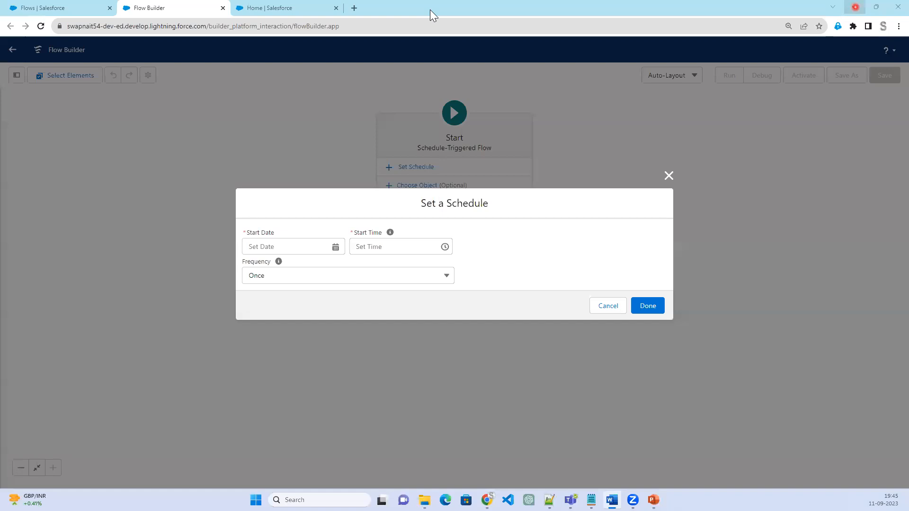
Return to the new flow in Flow Builder and dismiss the Set a Schedule dialog without entering a schedule
click(268, 10)
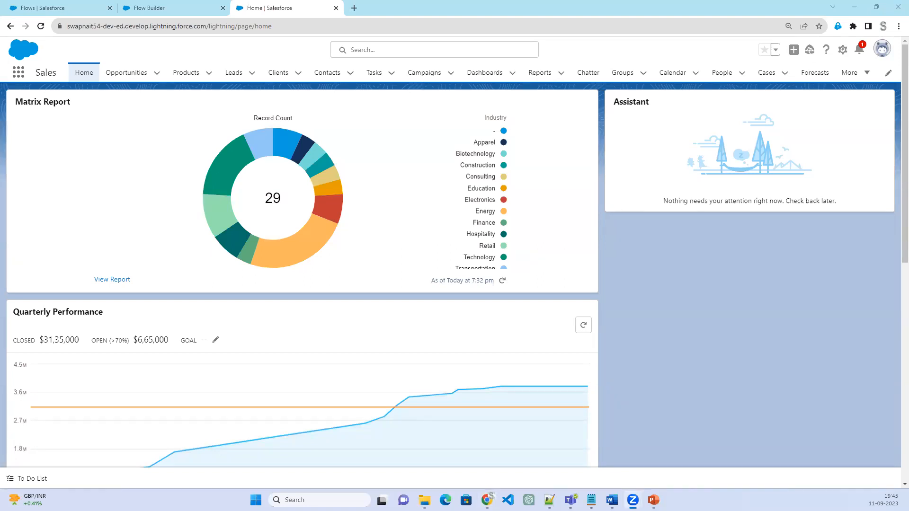
click(173, 9)
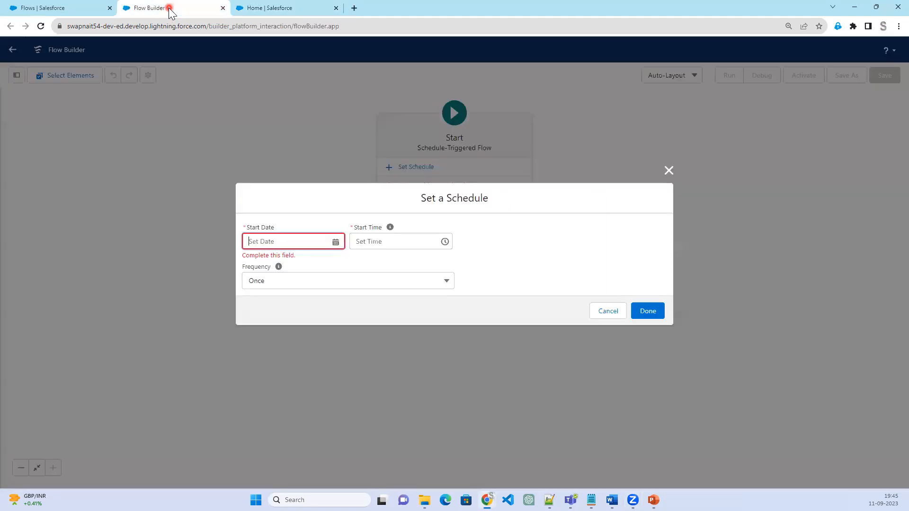
click(669, 171)
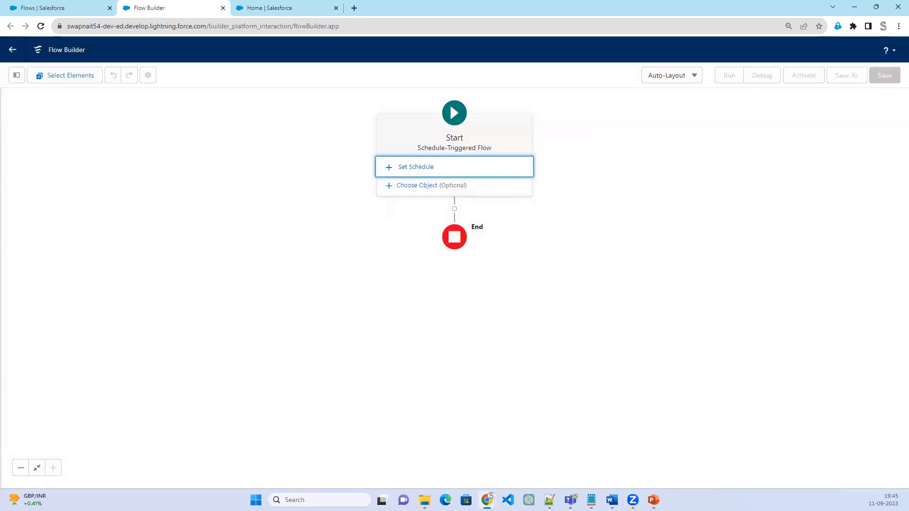
key(alt+Tab)
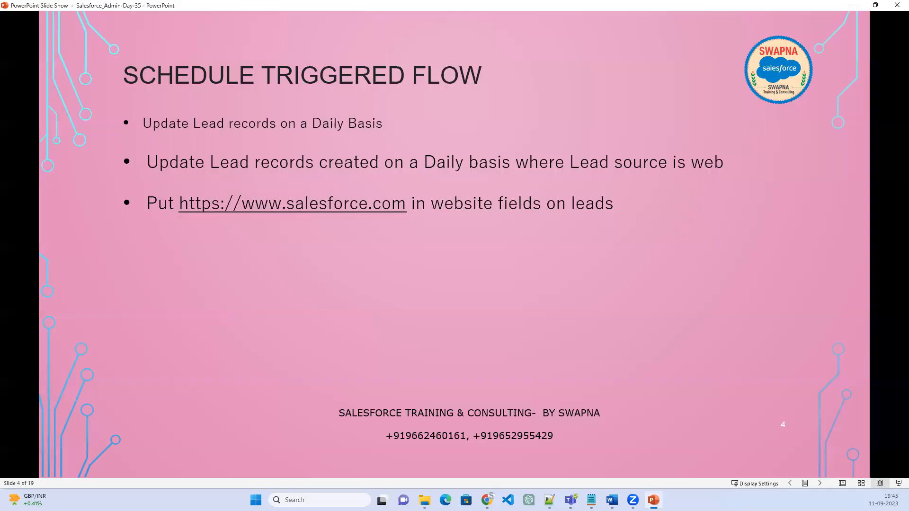
key(alt+Tab)
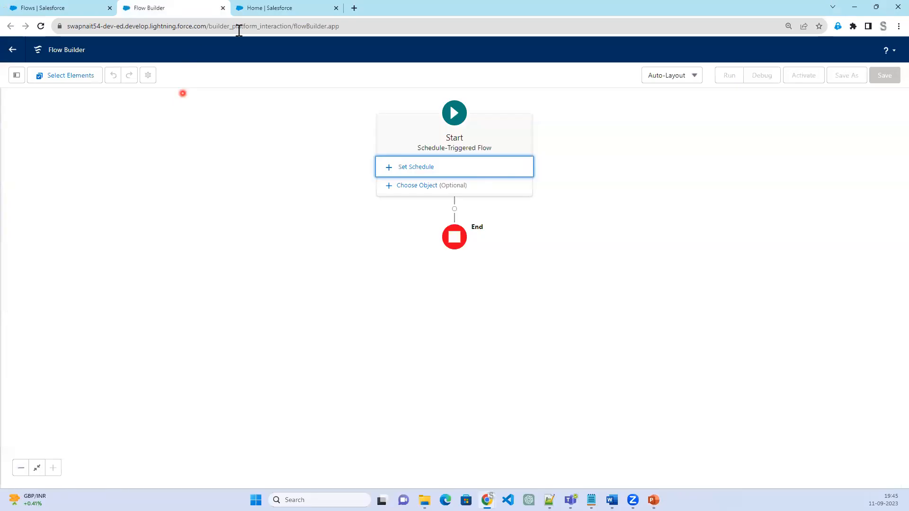
Show the All Open Leads list view of the Leads object in the Sales app
click(274, 8)
click(239, 73)
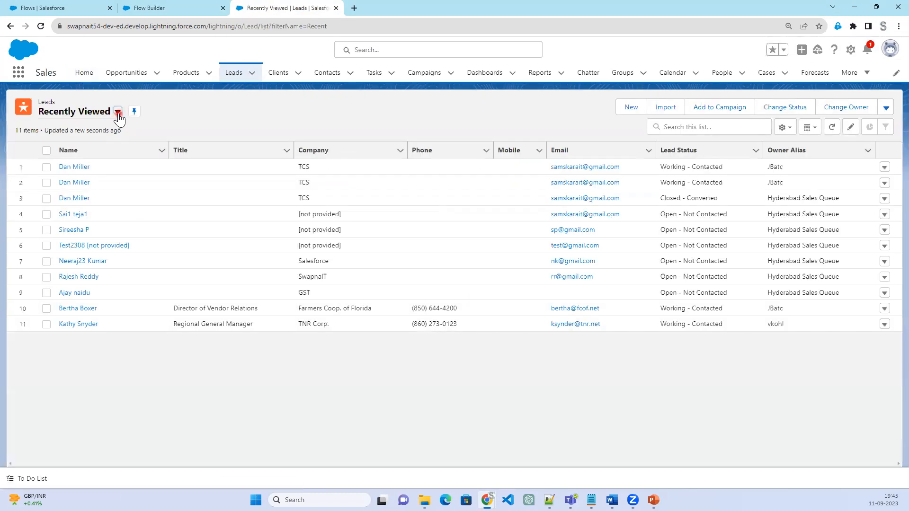
click(118, 111)
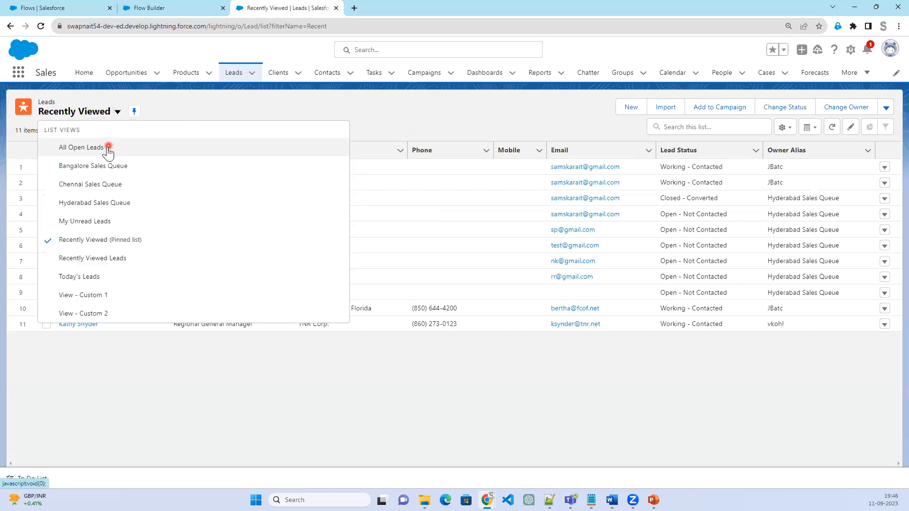
click(108, 149)
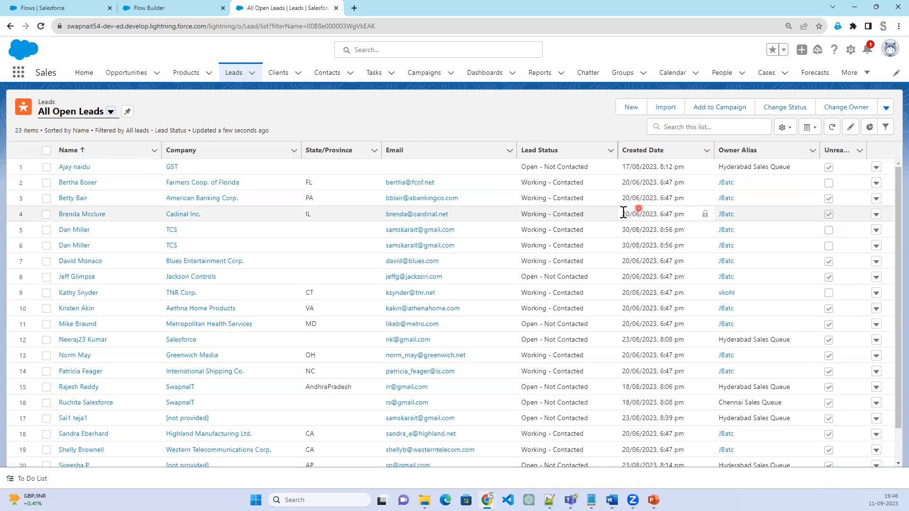
click(653, 500)
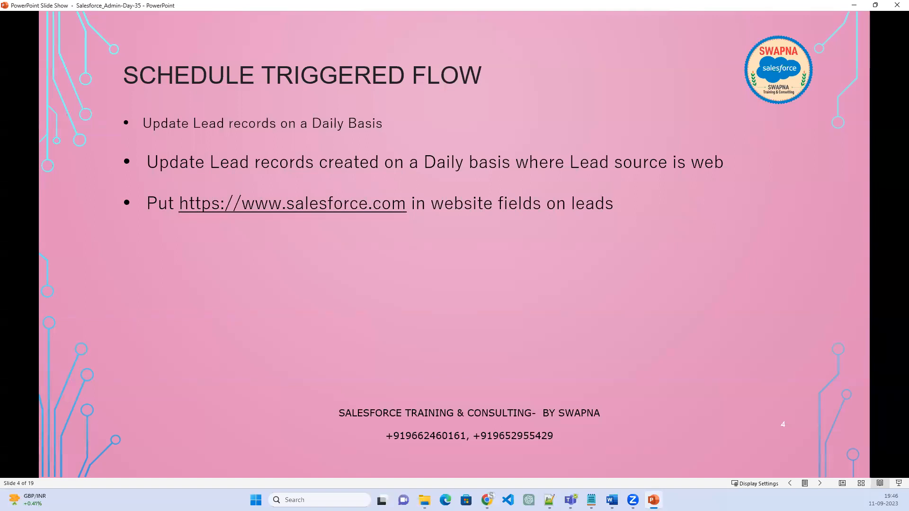
click(653, 500)
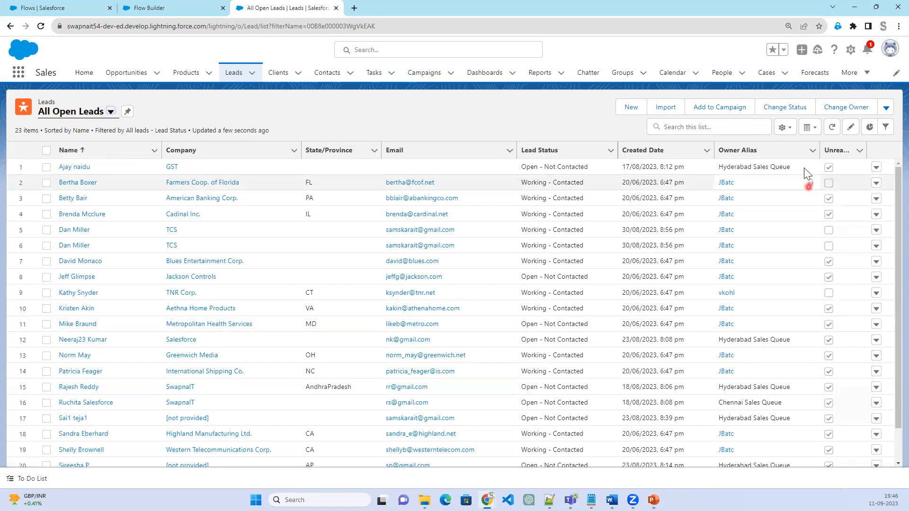
Add Lead Source to the visible fields of the All Open Leads list view
click(784, 128)
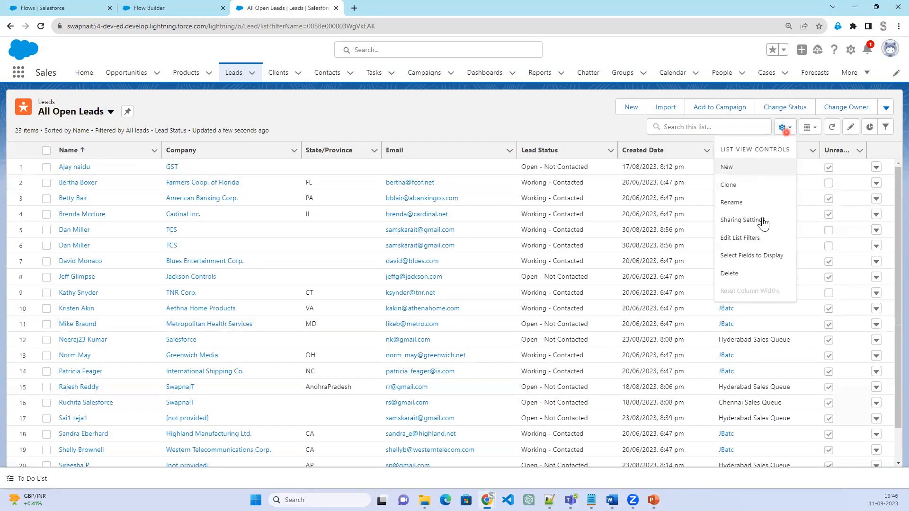
click(742, 258)
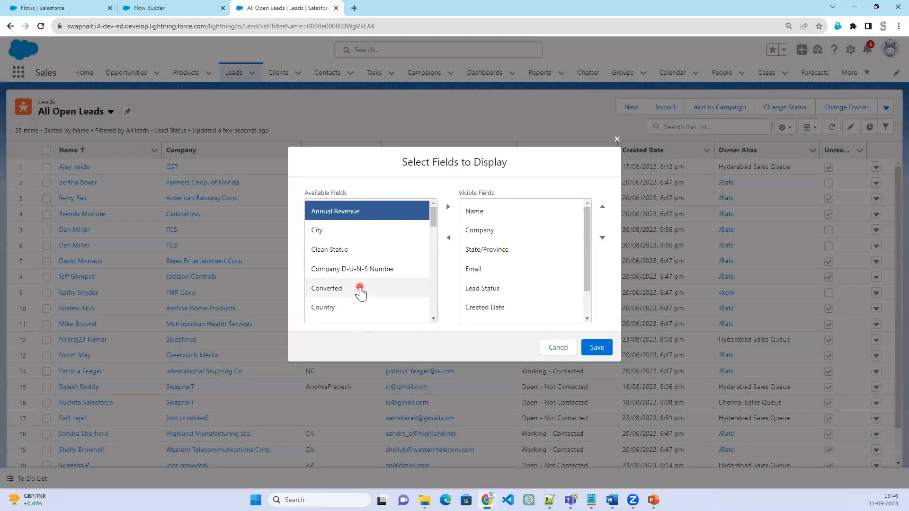
scroll(361, 288, down, 3)
scroll(360, 292, down, 5)
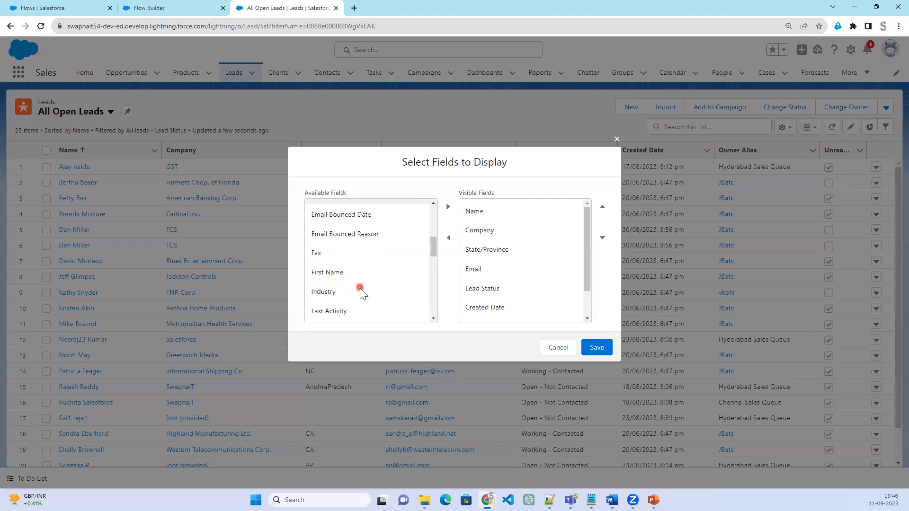
click(357, 295)
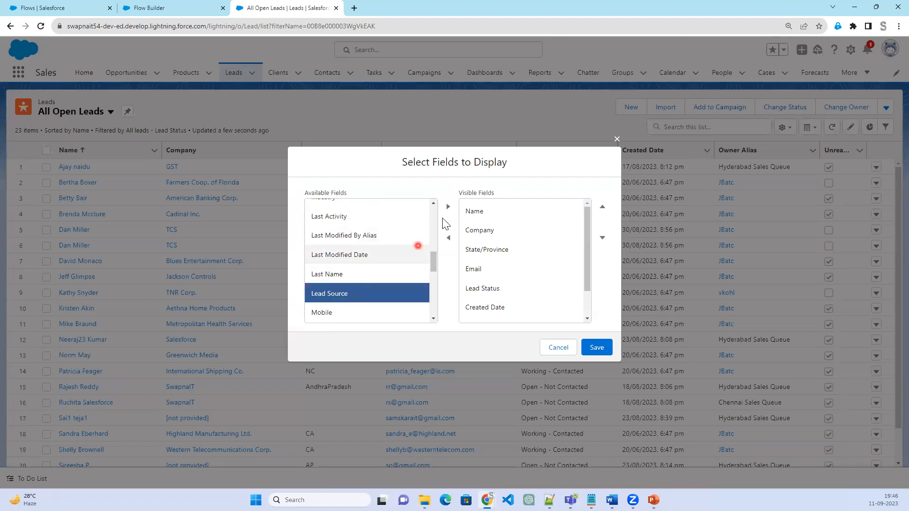
click(447, 207)
Move Lead Source between Lead Status and Created Date in the visible fields and save the list view
scroll(526, 289, down, 3)
click(516, 313)
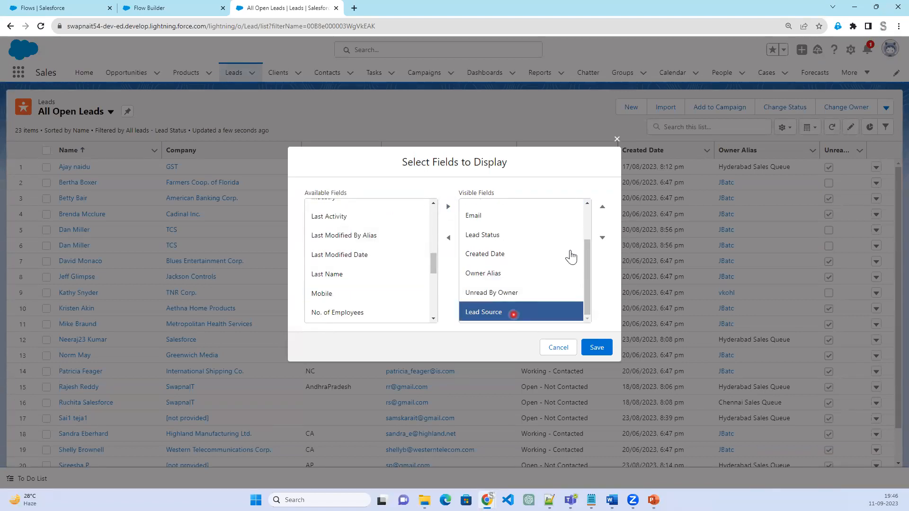
click(601, 208)
click(602, 208)
click(601, 208)
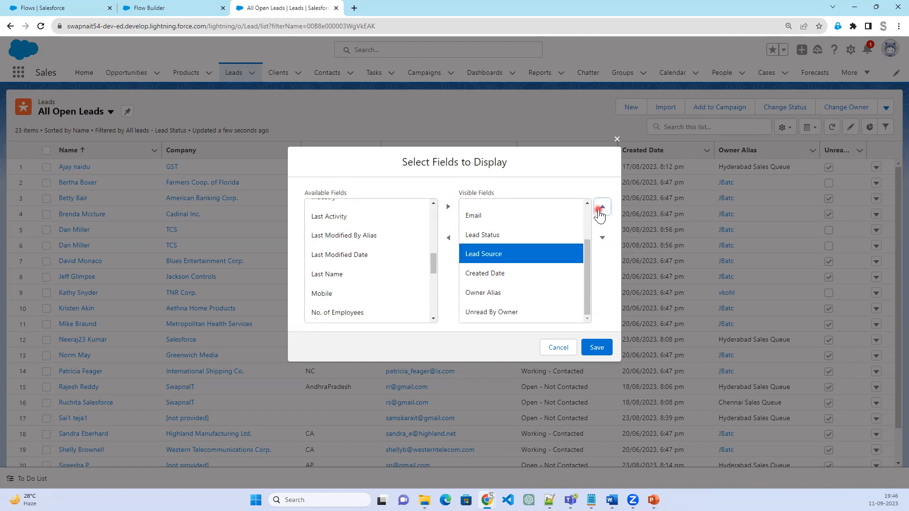
click(597, 348)
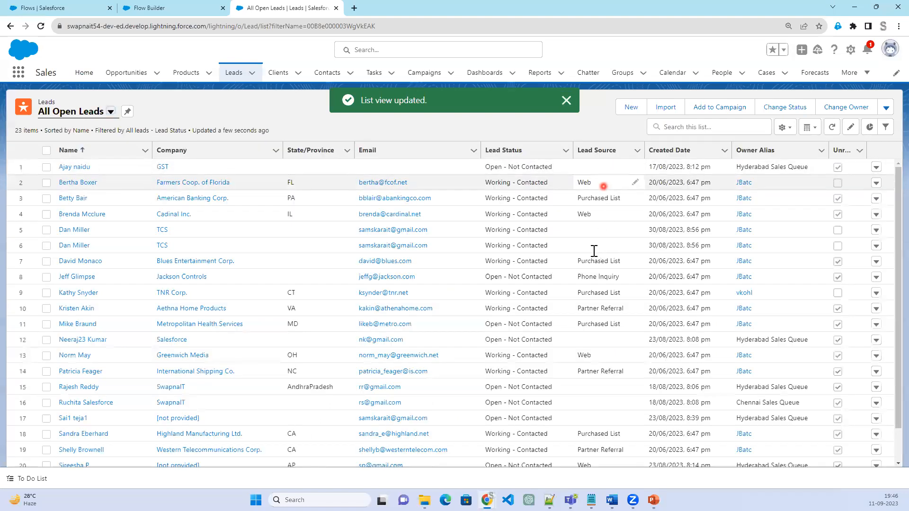
Set the Lead Source of the lead from the company Salesforce to Web
click(634, 340)
click(625, 344)
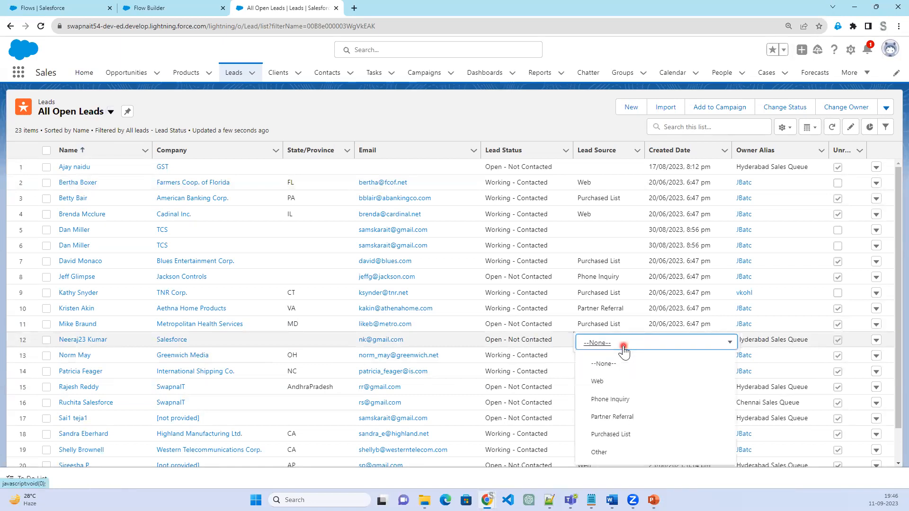
click(608, 382)
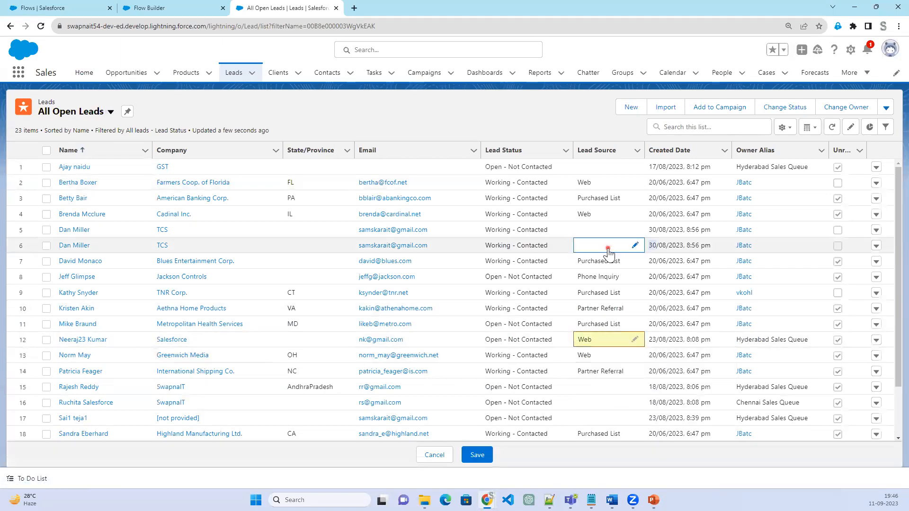
Set the Lead Source of both leads from the company TCS to Web in the list view
click(629, 247)
click(629, 249)
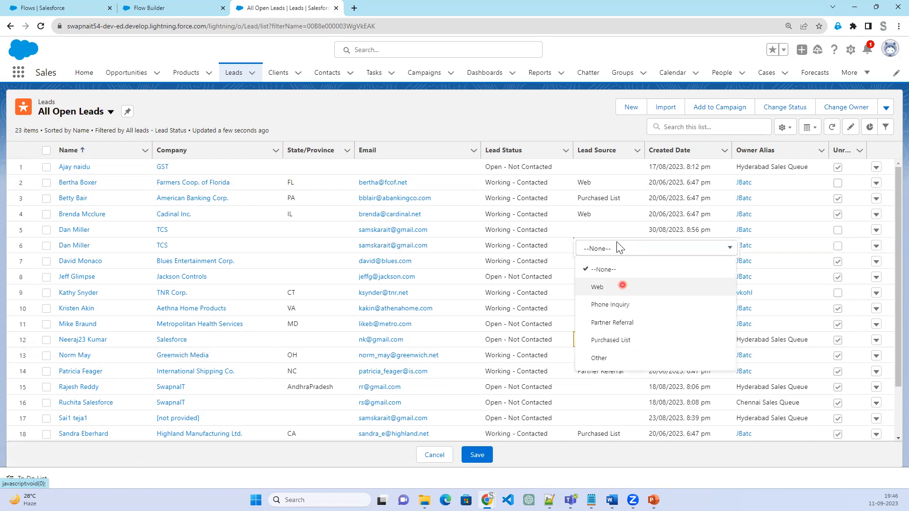
click(623, 285)
double_click(609, 234)
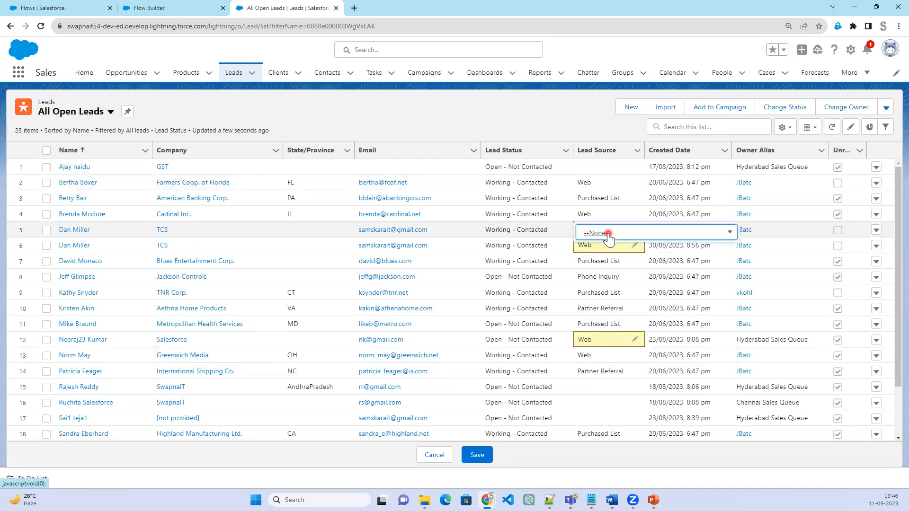
click(608, 234)
click(604, 271)
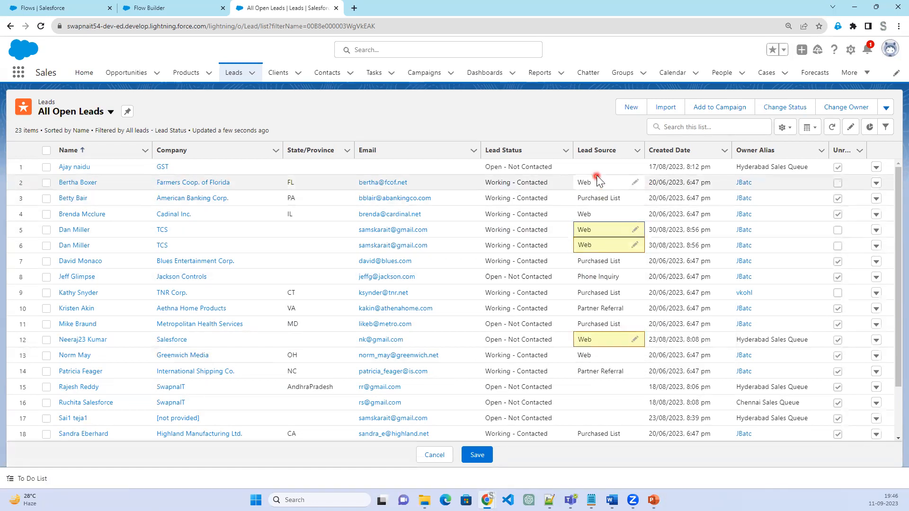
Set the Lead Source of the GST lead and the AndhraPradesh SwapnaIT lead to Web, and save the list edits
double_click(596, 165)
click(597, 169)
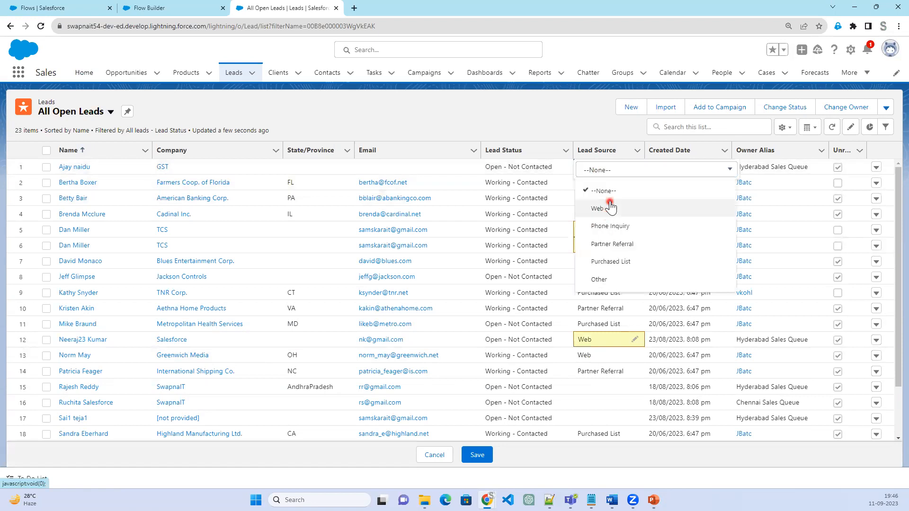
click(611, 207)
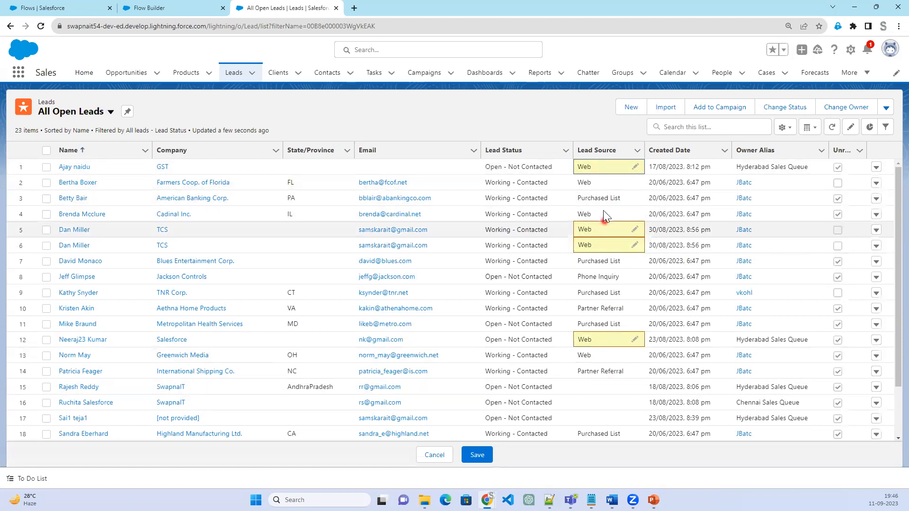
double_click(598, 389)
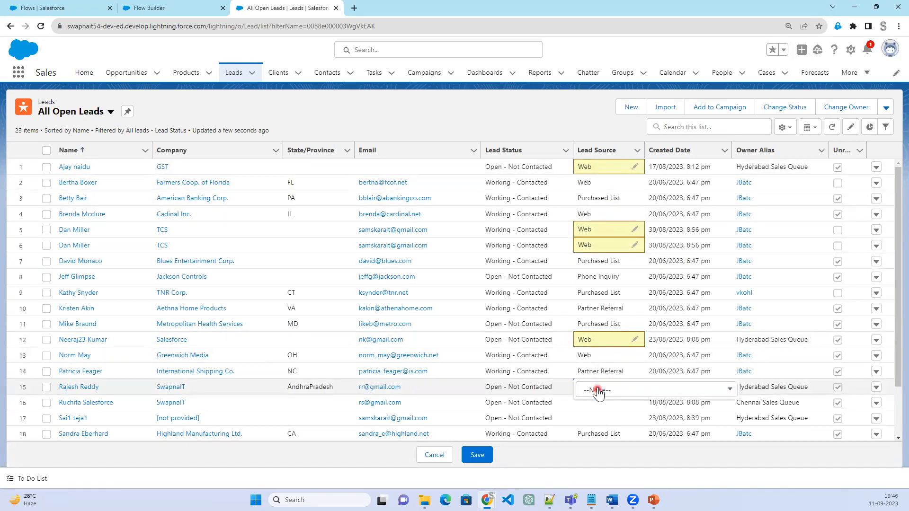
click(598, 391)
click(605, 294)
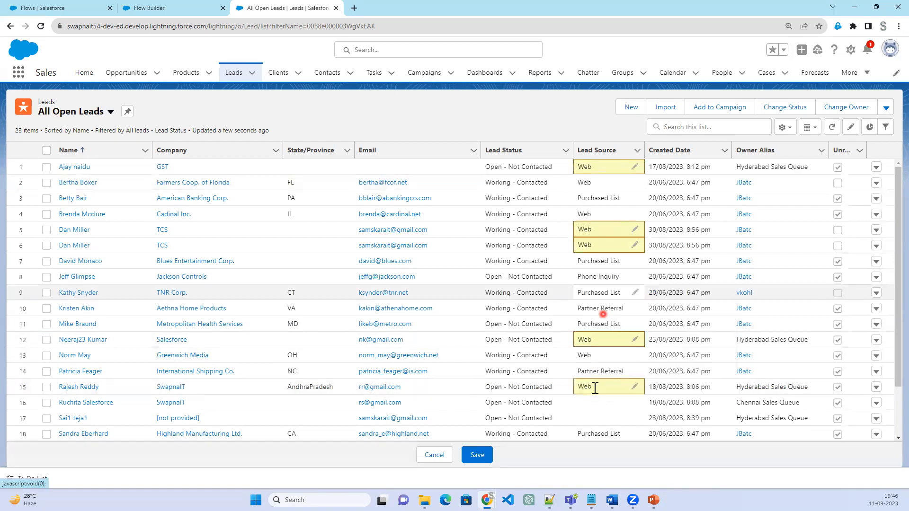
scroll(604, 405, down, 2)
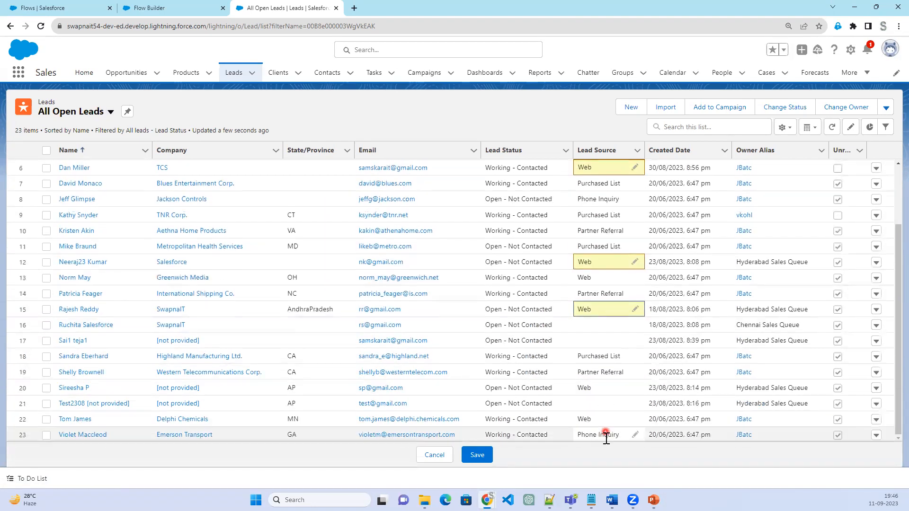
click(488, 456)
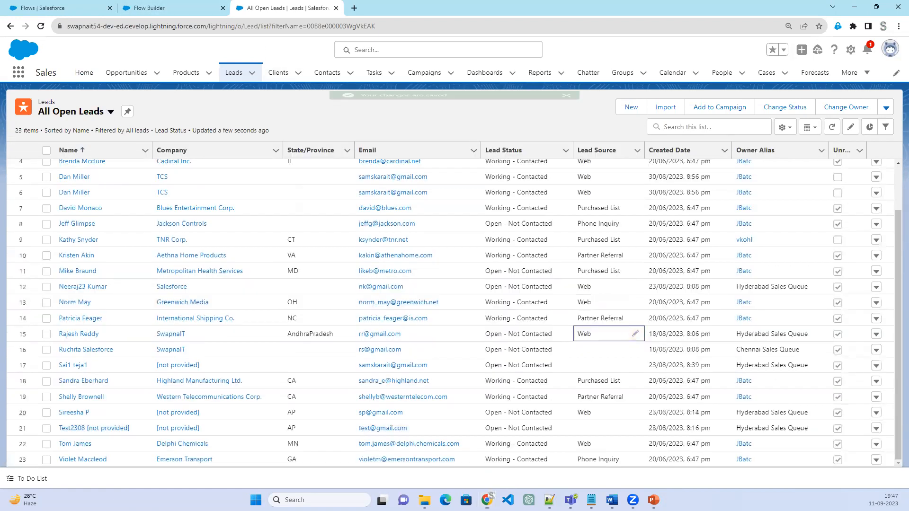
Check the requirement slide, return to Flow Builder and set the flow schedule's start date to 11-Sept-2023
key(alt+Tab)
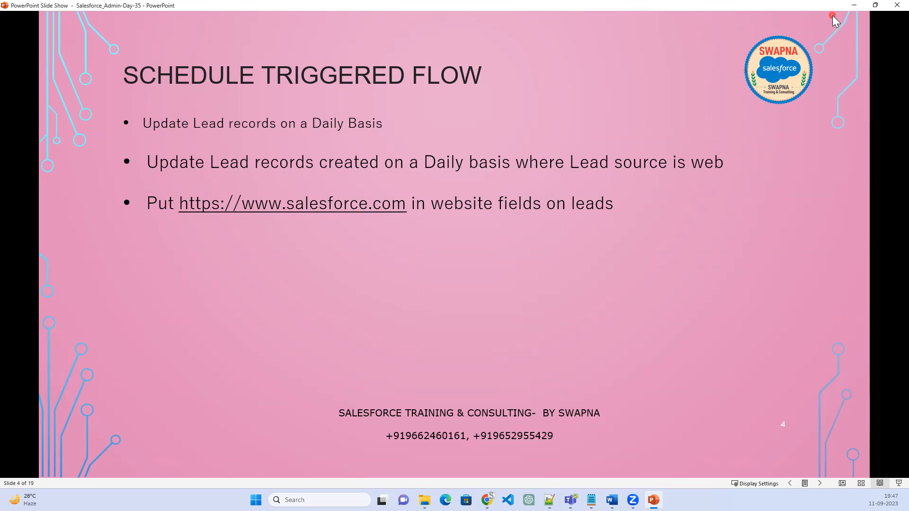
click(854, 7)
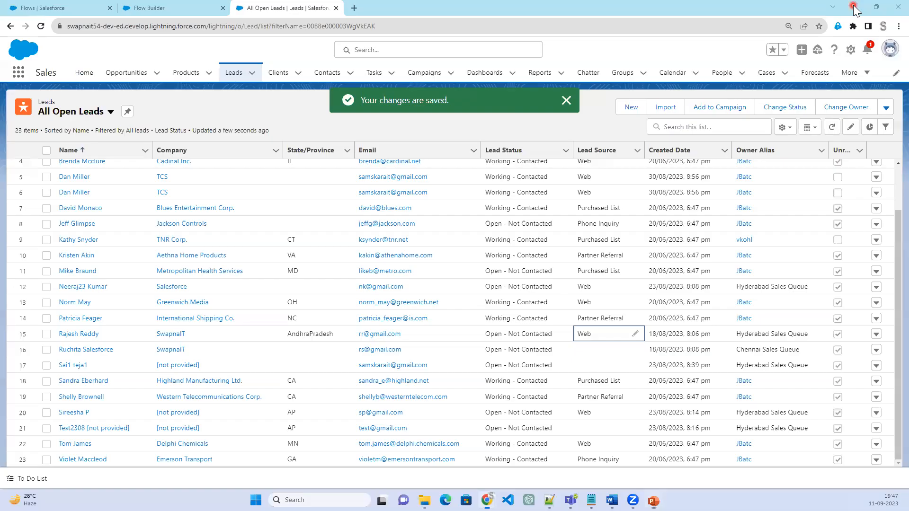
click(172, 11)
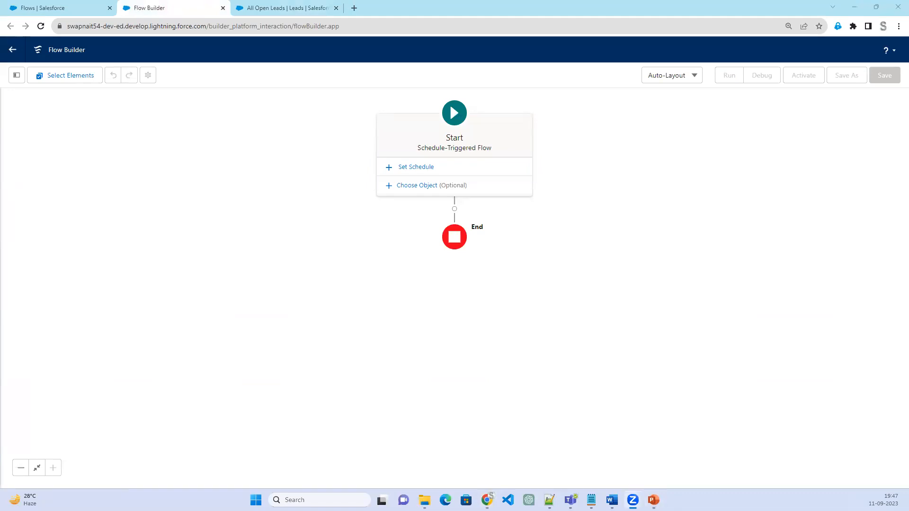
click(430, 168)
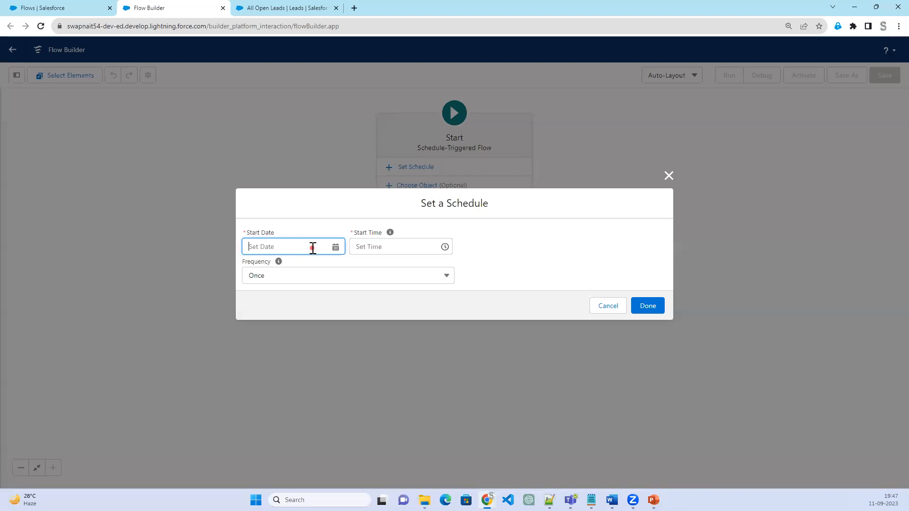
click(312, 248)
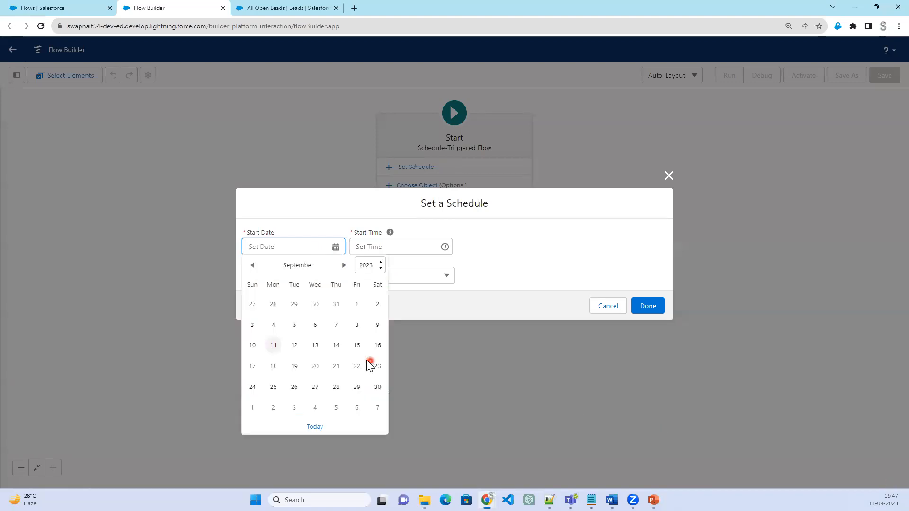
click(272, 346)
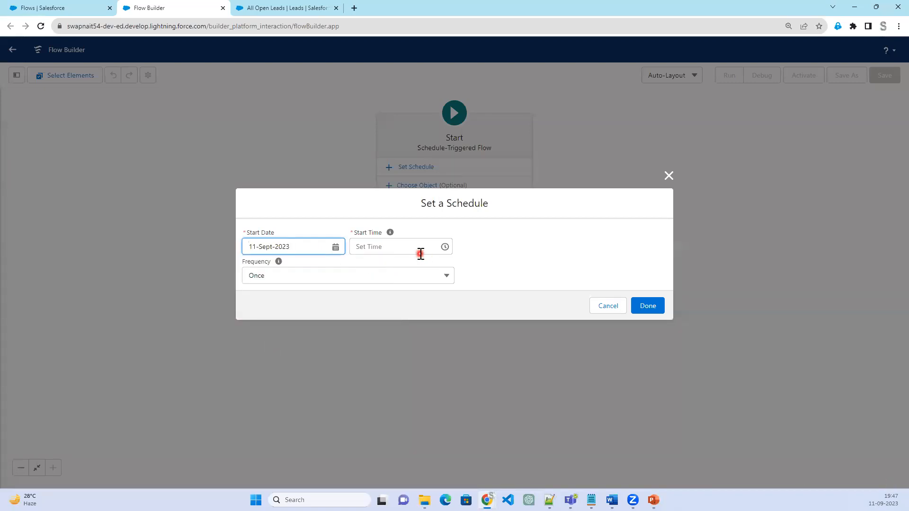
Set the Lead Source of the SwapnaIT lead owned by Chennai Sales Queue to Web, save the record and return to Flow Builder
click(285, 9)
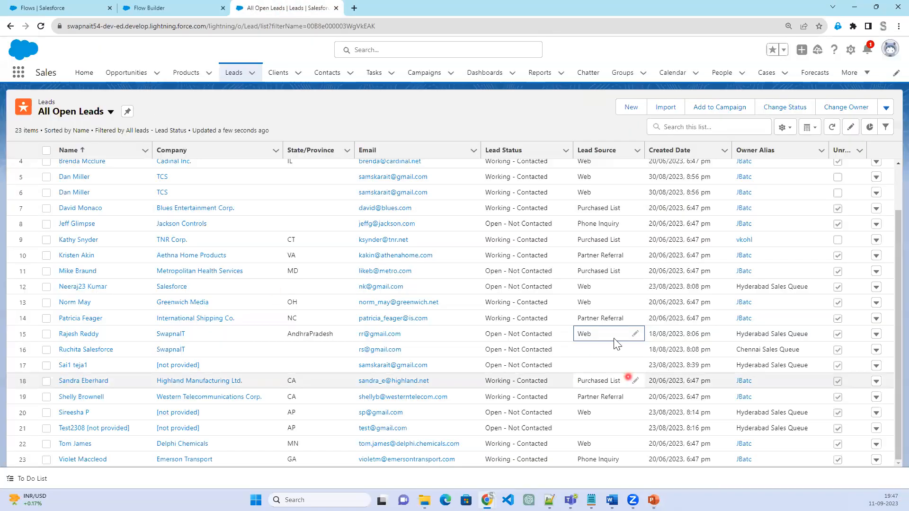
click(101, 350)
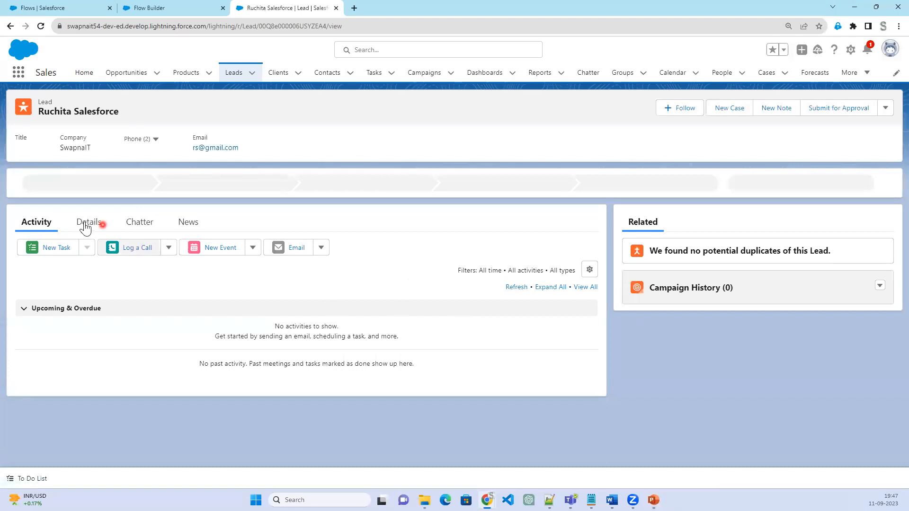
click(86, 223)
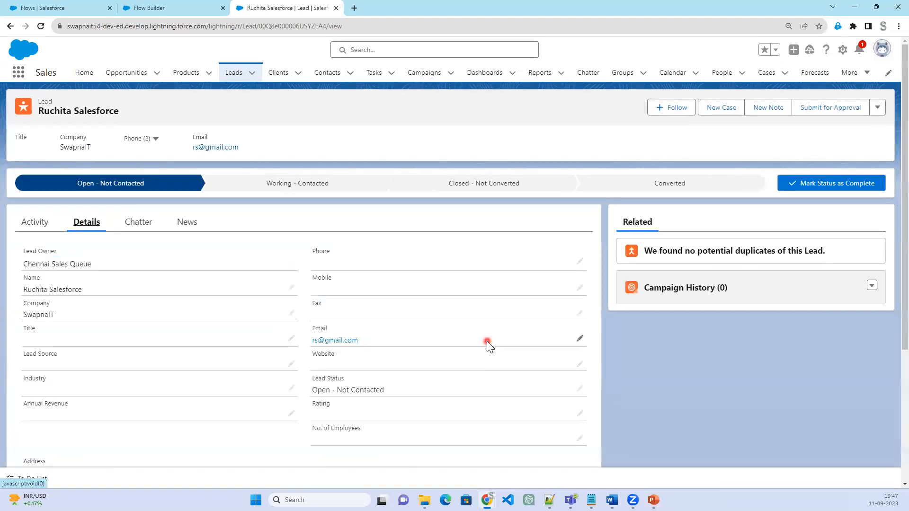
click(291, 364)
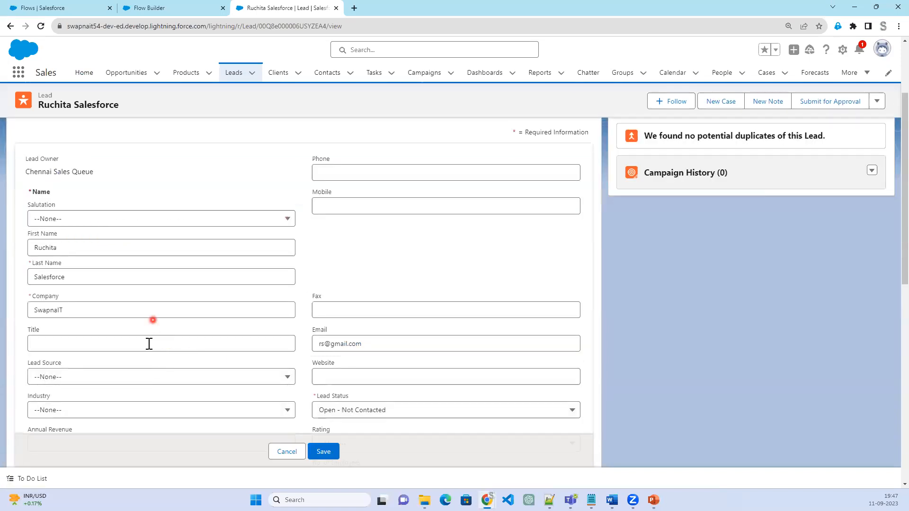
click(142, 377)
click(87, 286)
click(330, 455)
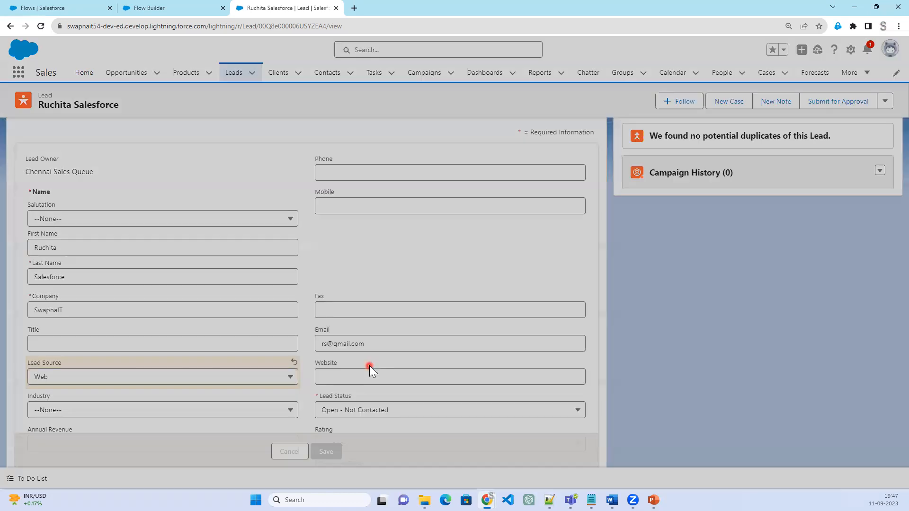
scroll(386, 426, down, 2)
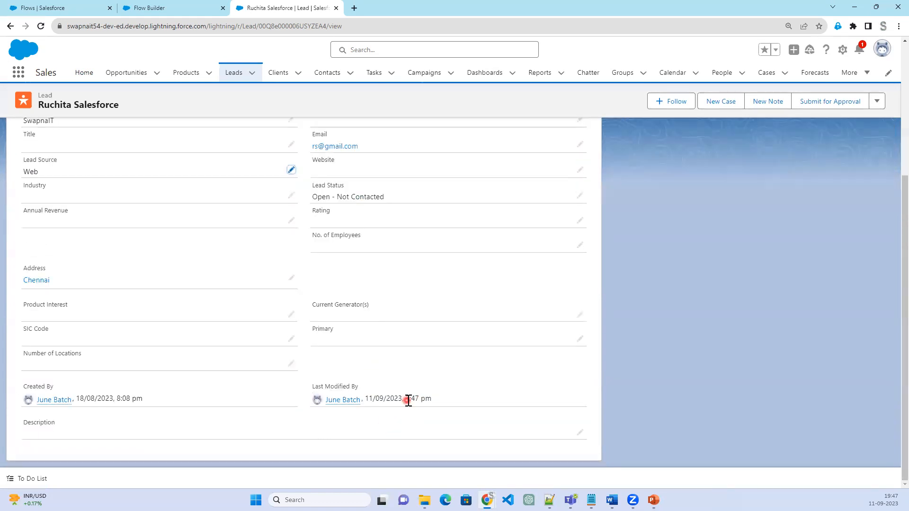
click(140, 7)
Set the flow schedule's start time to 8:15 am
click(431, 250)
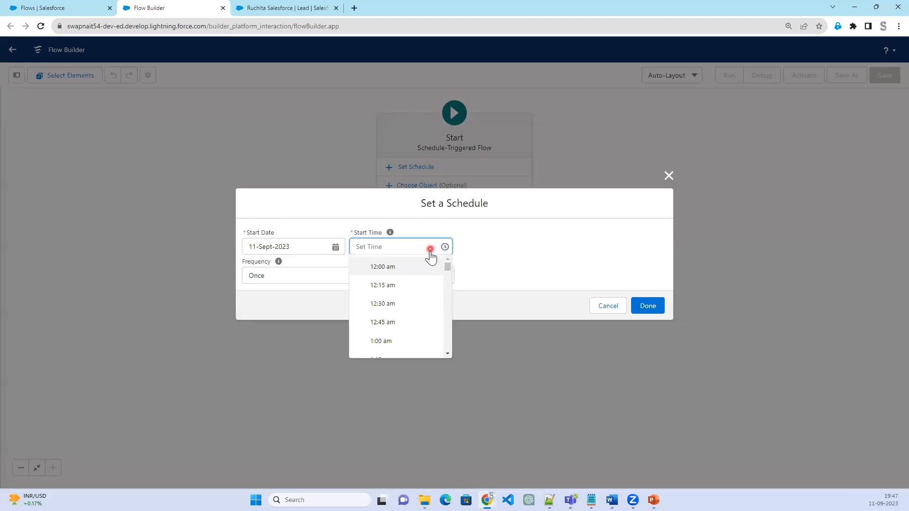
scroll(417, 352, down, 1)
scroll(417, 351, down, 3)
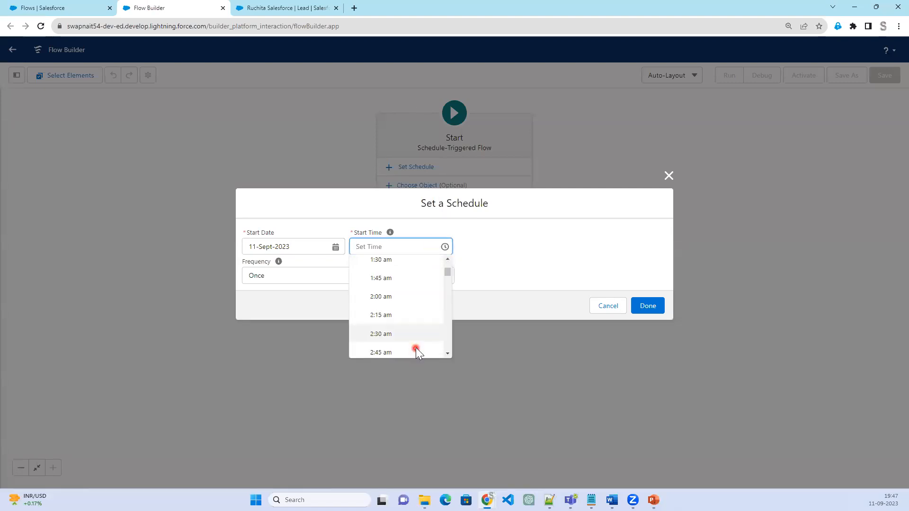
scroll(416, 349, down, 5)
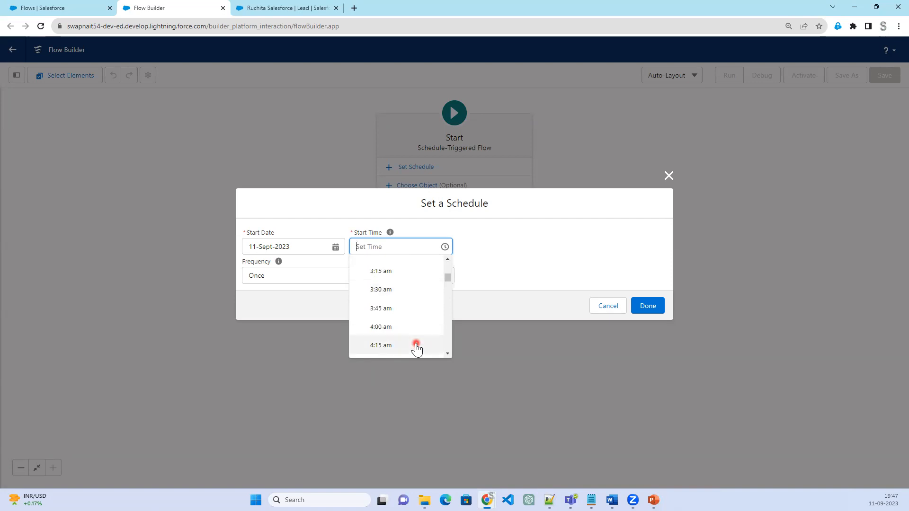
scroll(417, 349, down, 3)
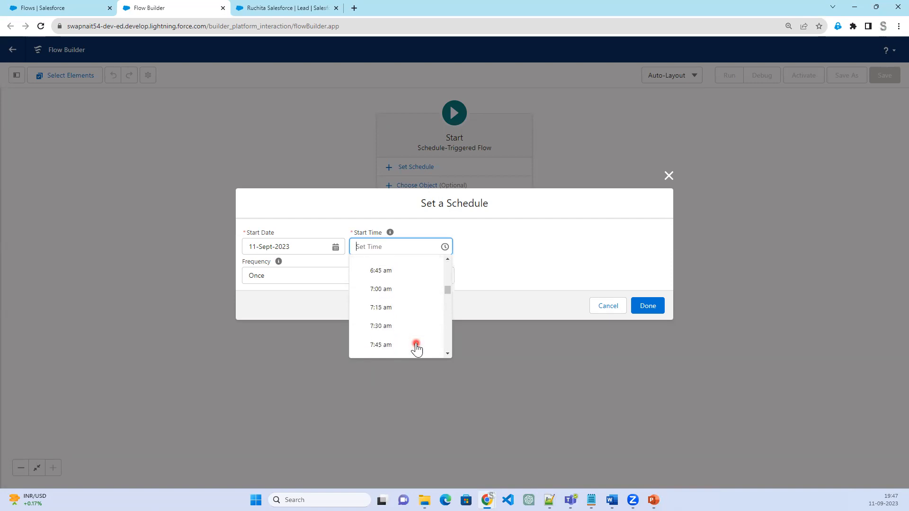
scroll(407, 341, down, 1)
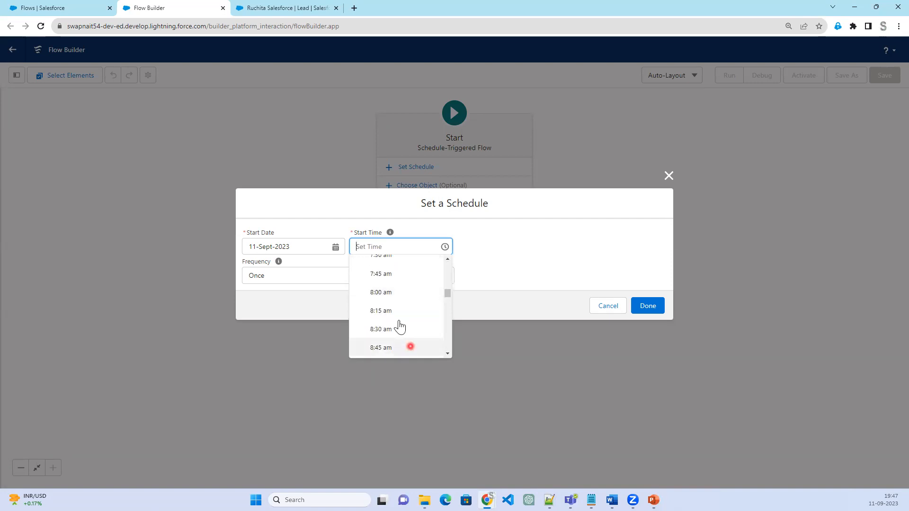
click(399, 316)
click(658, 308)
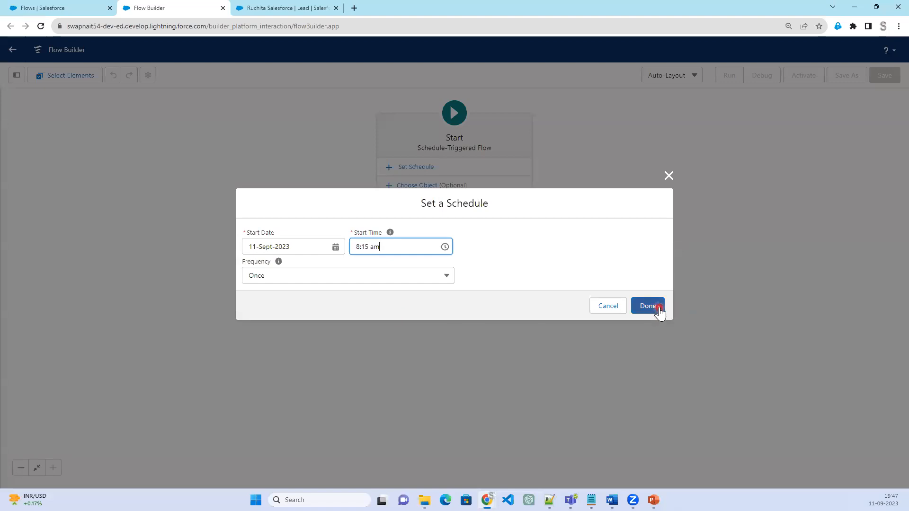
Set the schedule's start time to 8:15 pm and its frequency to Daily, and apply the schedule
click(383, 245)
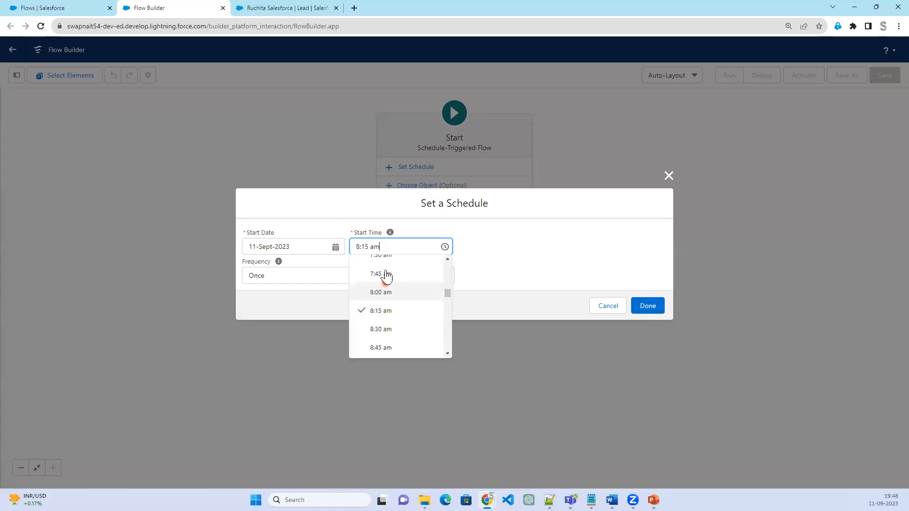
key(Left)
key(BackSpace)
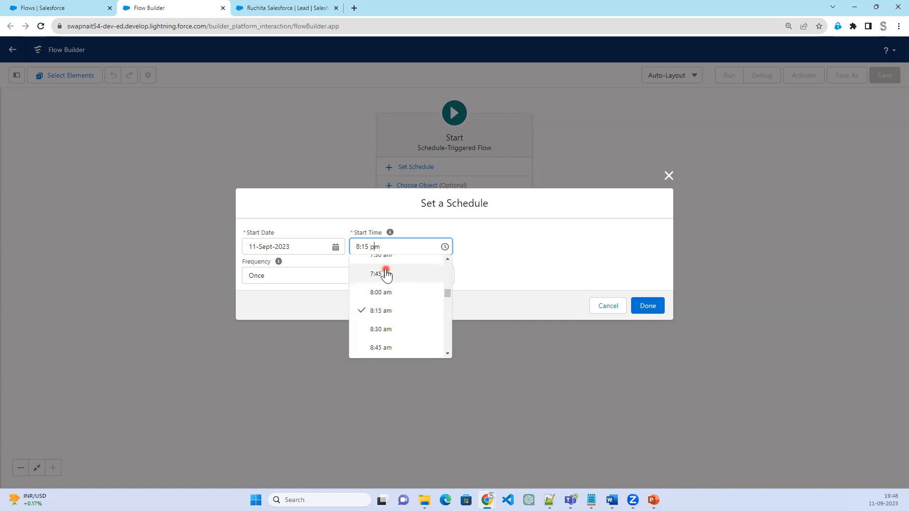
scroll(415, 327, down, 10)
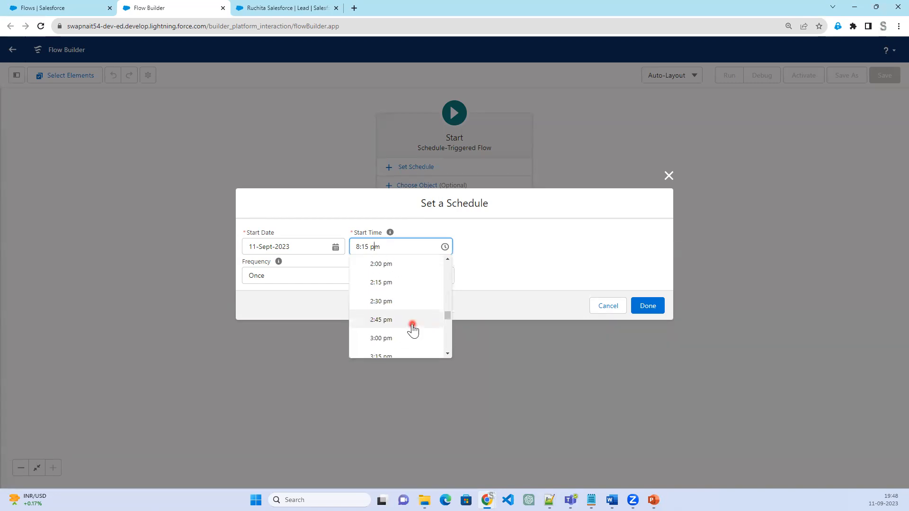
text(p)
scroll(412, 326, down, 8)
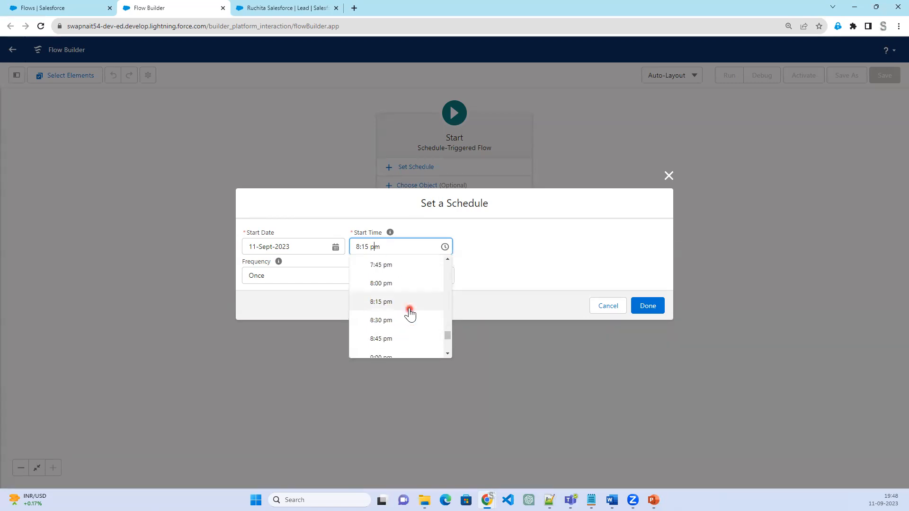
click(410, 307)
click(354, 278)
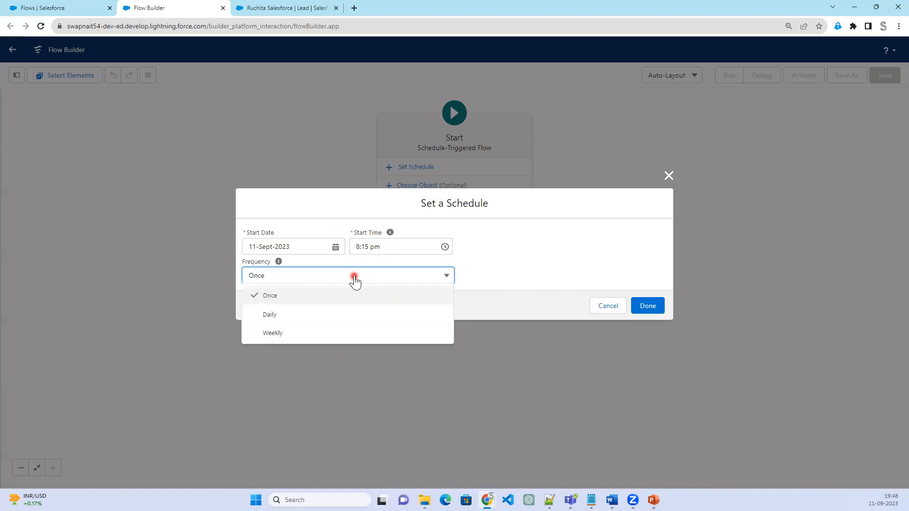
click(328, 323)
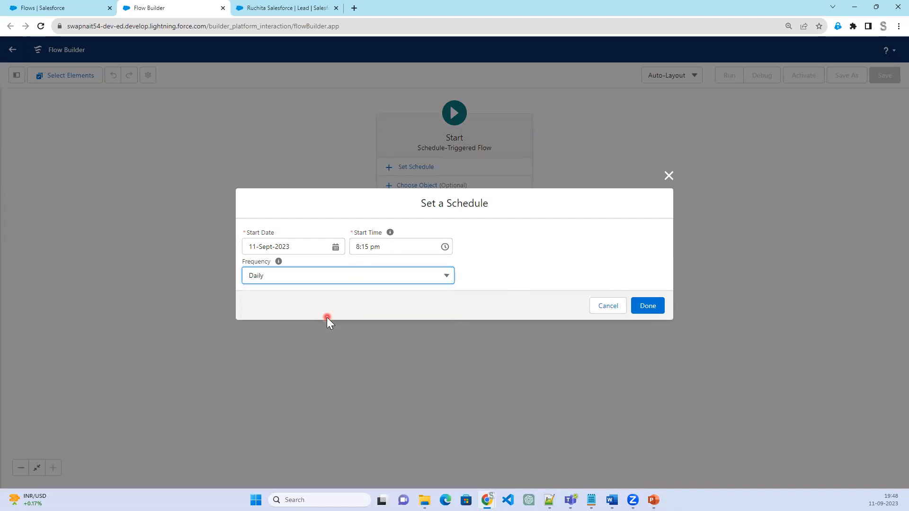
click(645, 307)
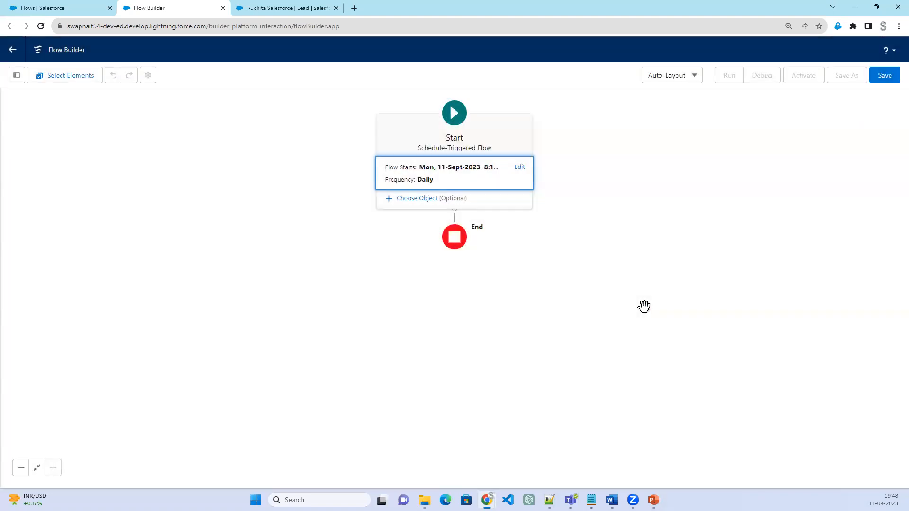
Choose Lead as the object whose batch of records the scheduled flow runs for
click(431, 204)
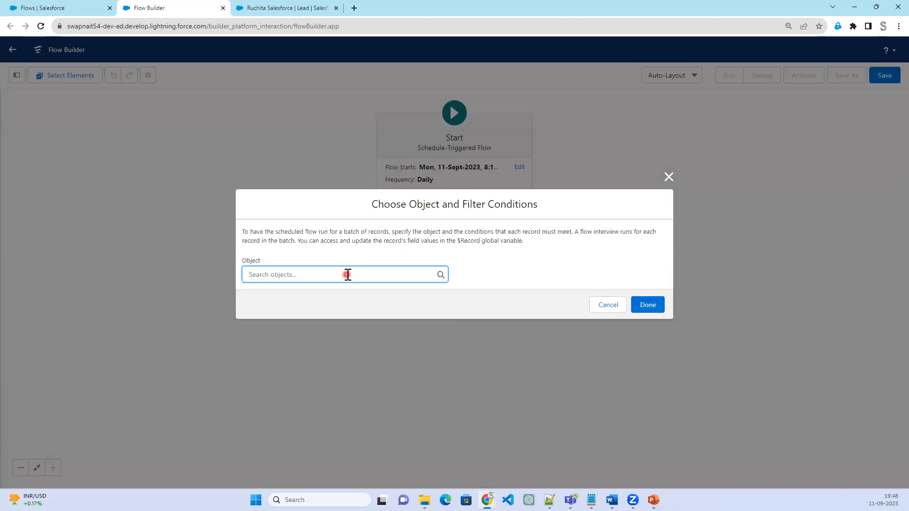
click(347, 275)
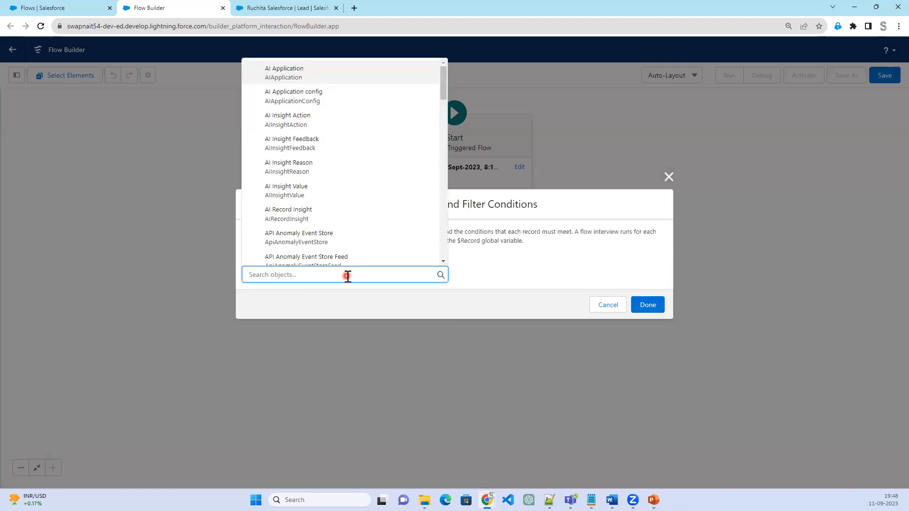
text(Lea)
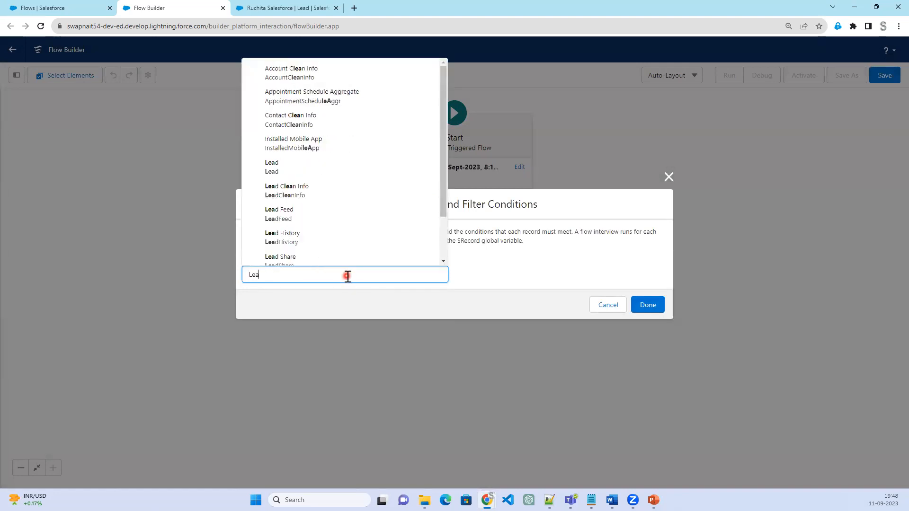
text(d)
click(322, 137)
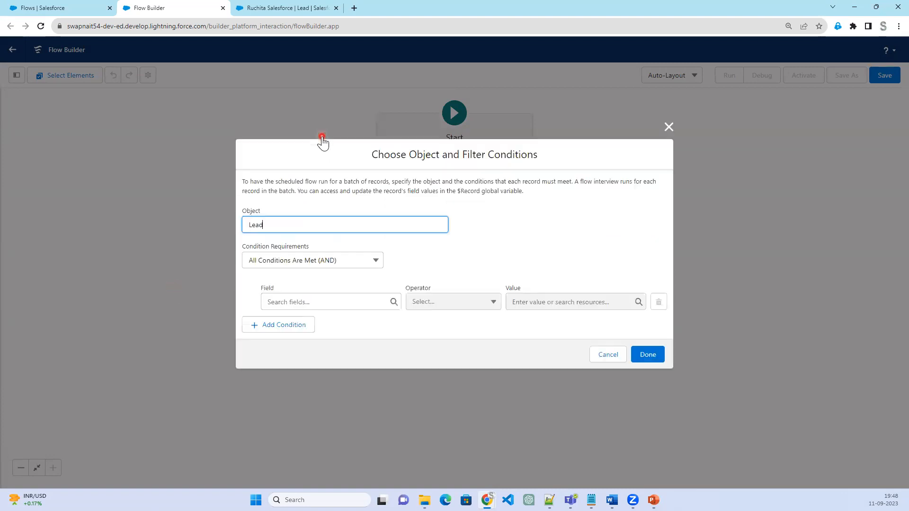
Add the filter condition LeadSource Equals Web under All Conditions Are Met (AND) and apply the start settings
click(321, 267)
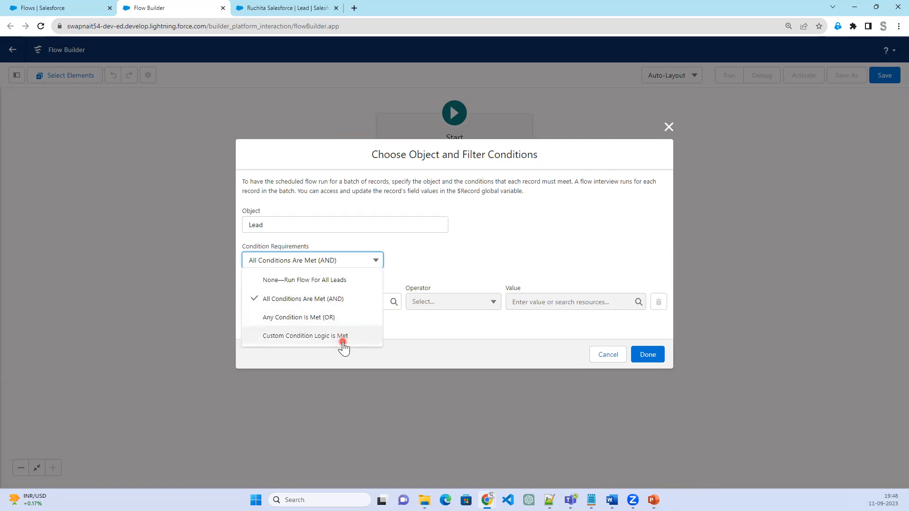
click(502, 252)
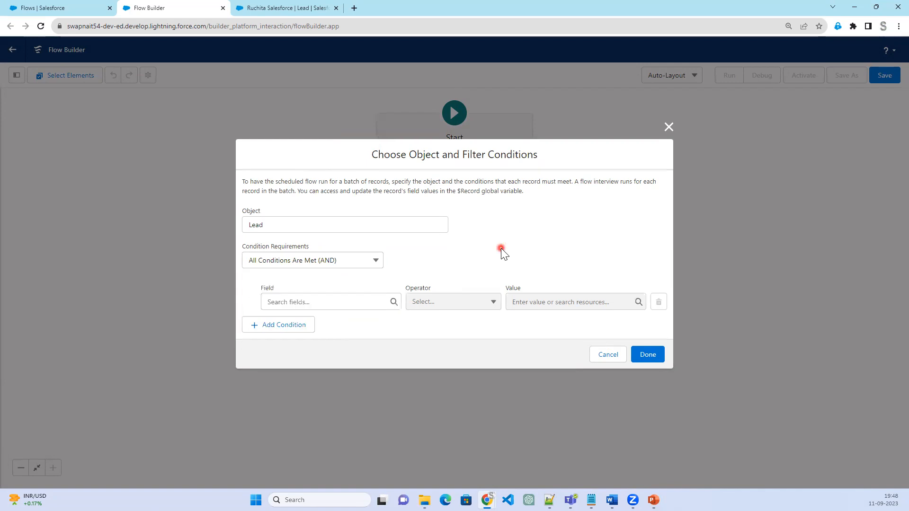
click(339, 305)
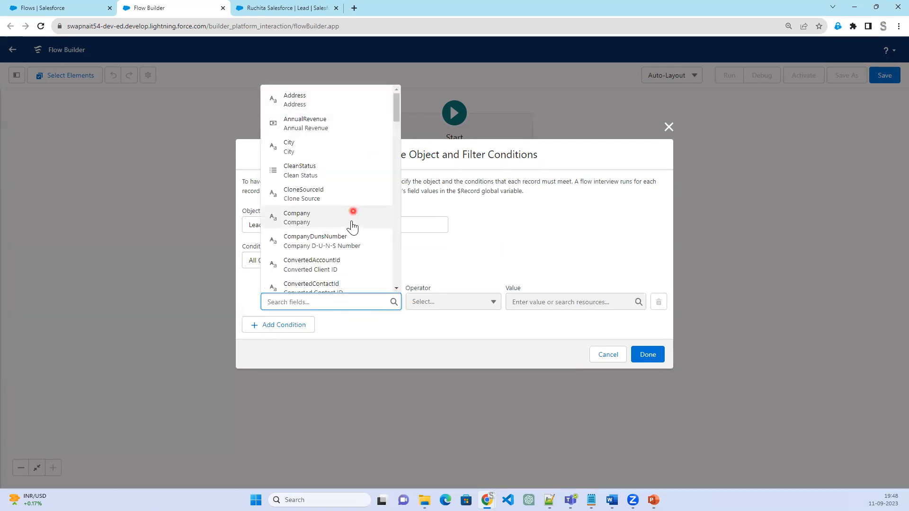
scroll(325, 218, down, 3)
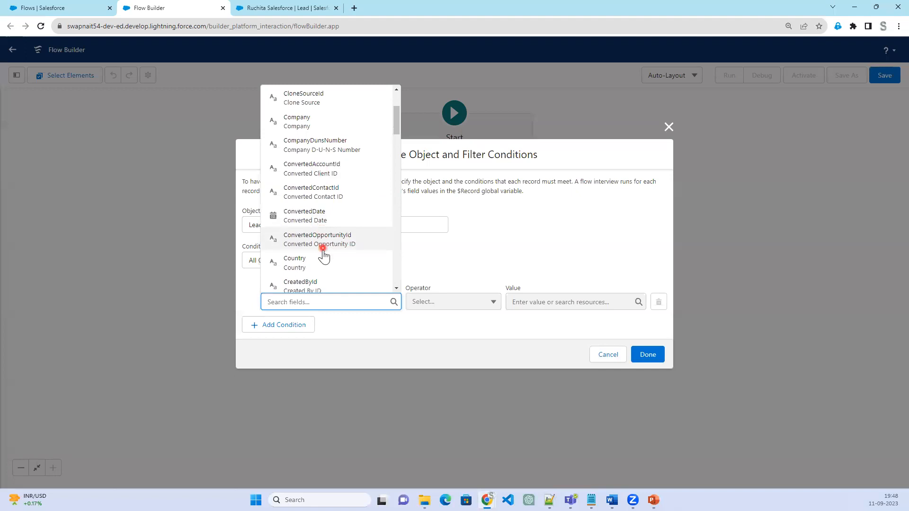
scroll(323, 256, down, 7)
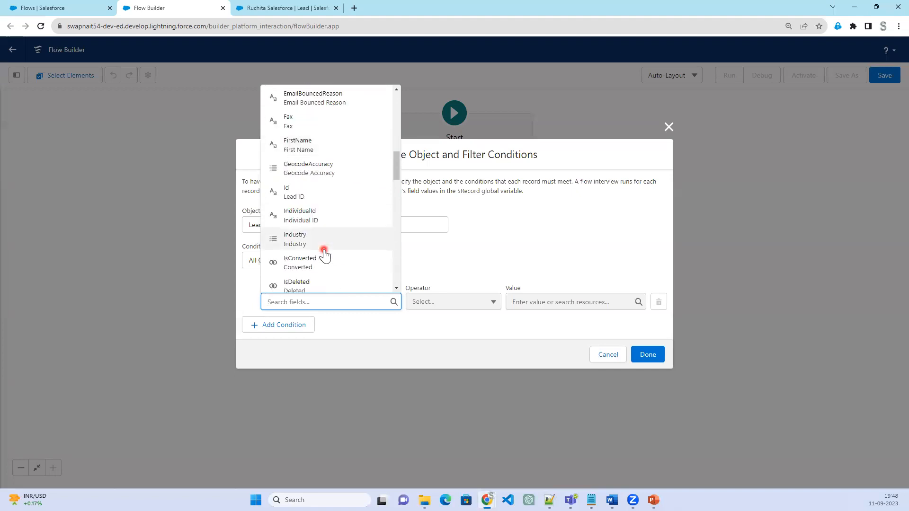
scroll(323, 260, down, 3)
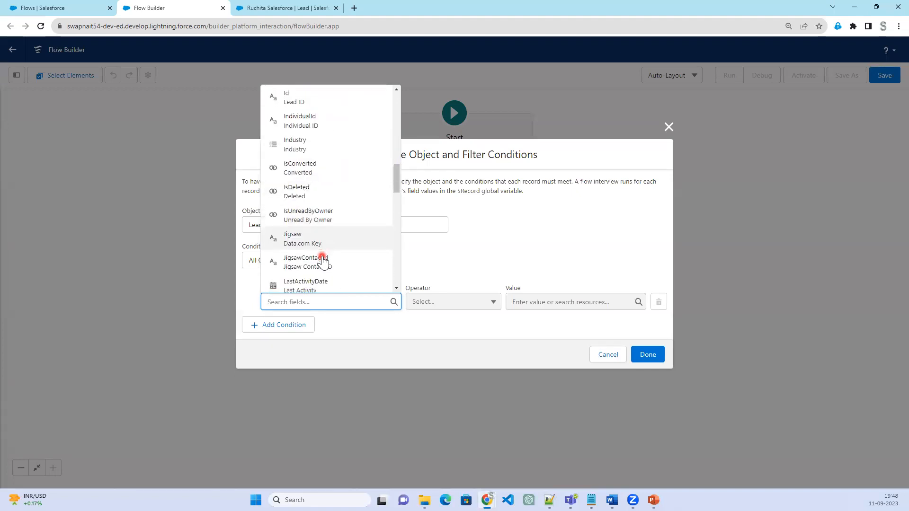
scroll(323, 260, down, 3)
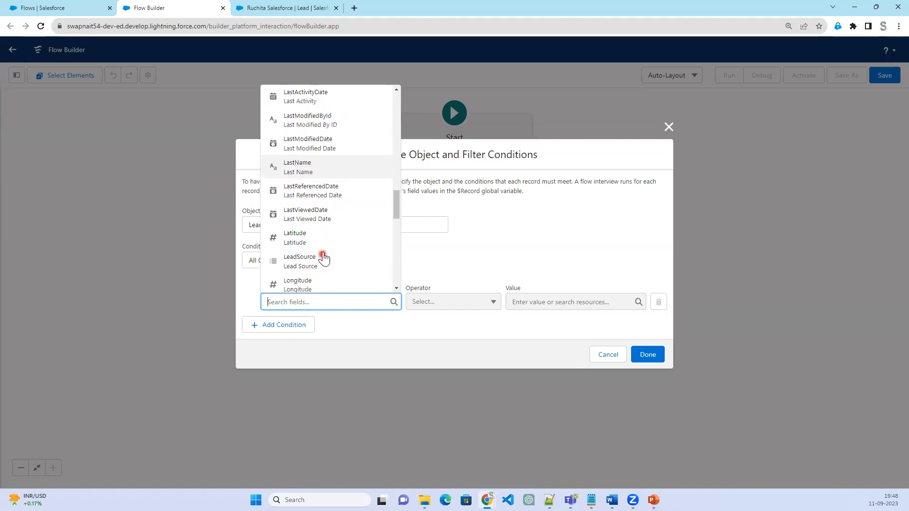
click(328, 219)
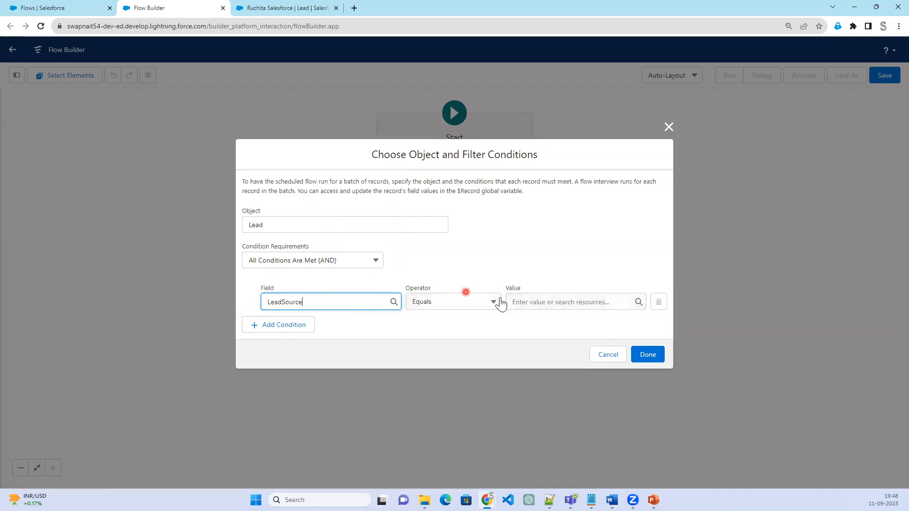
click(529, 301)
click(551, 120)
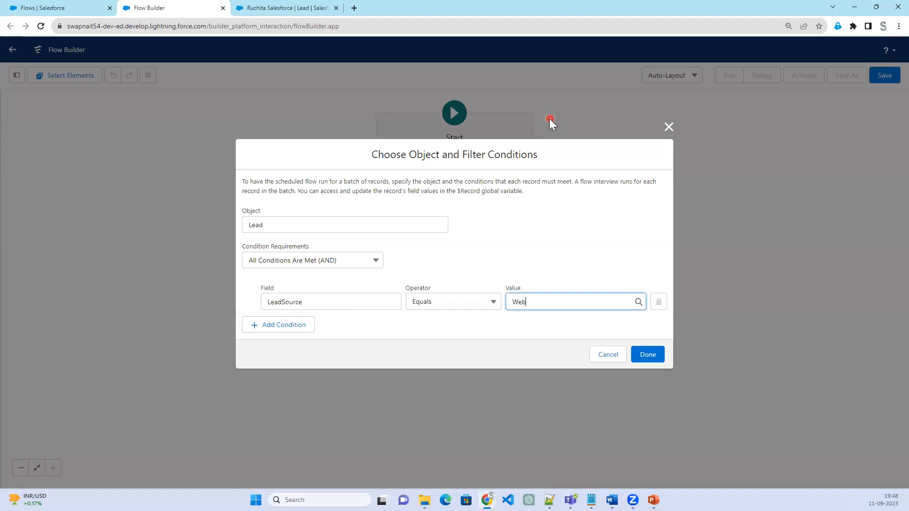
click(662, 356)
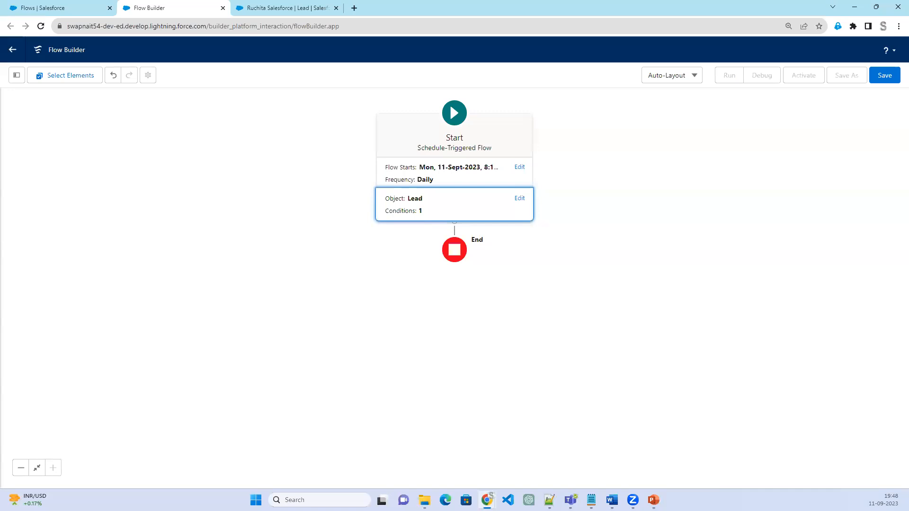
click(319, 316)
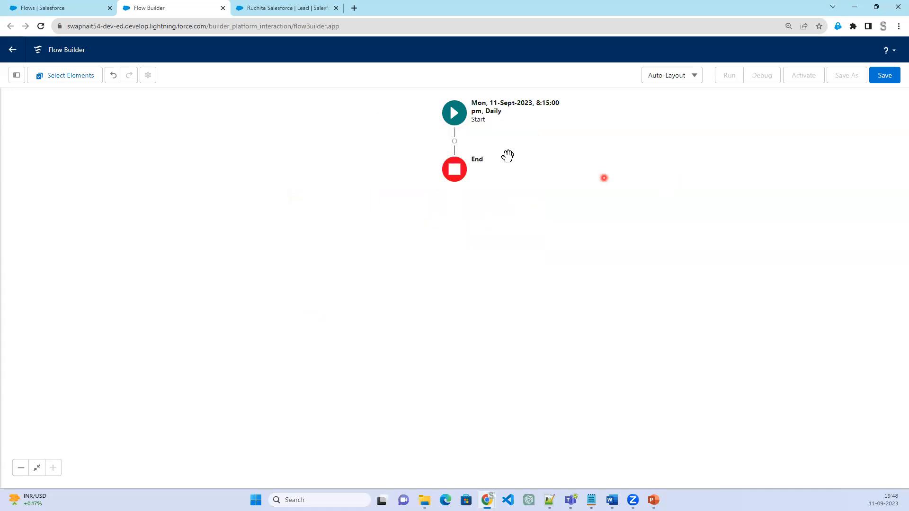
click(455, 141)
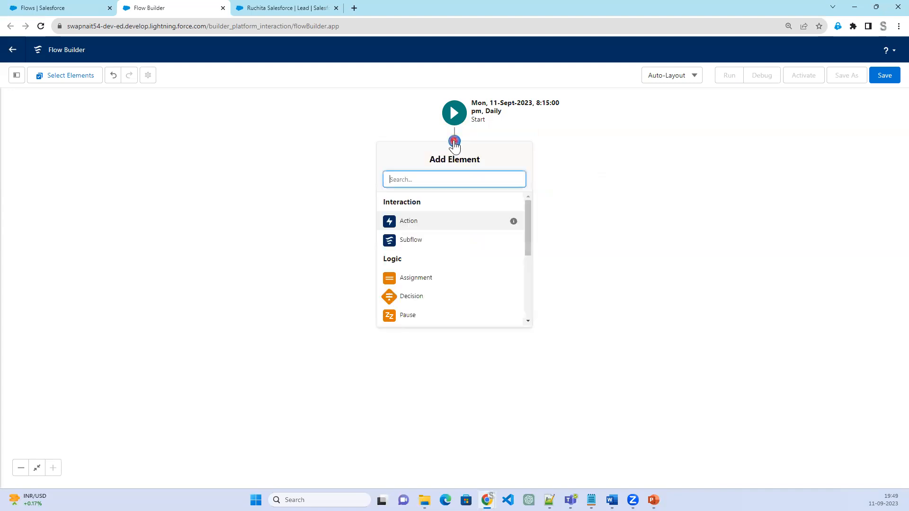
scroll(410, 296, down, 2)
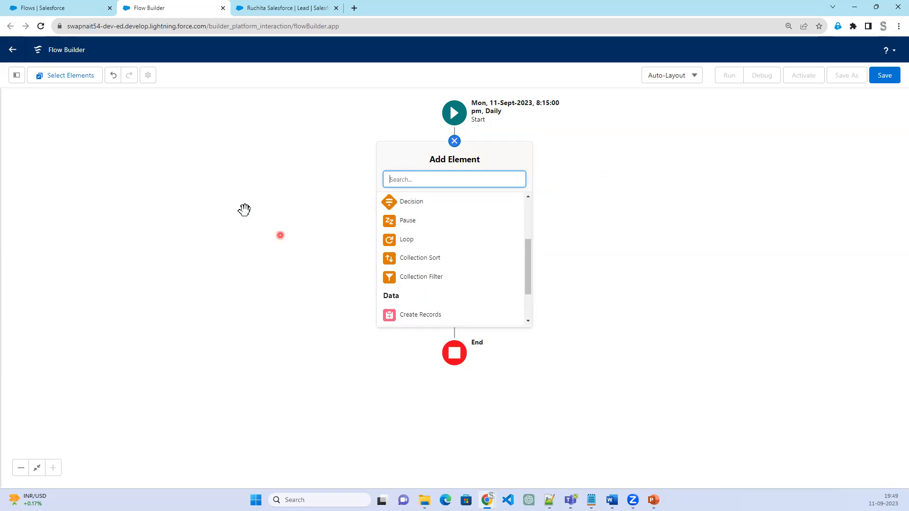
click(211, 197)
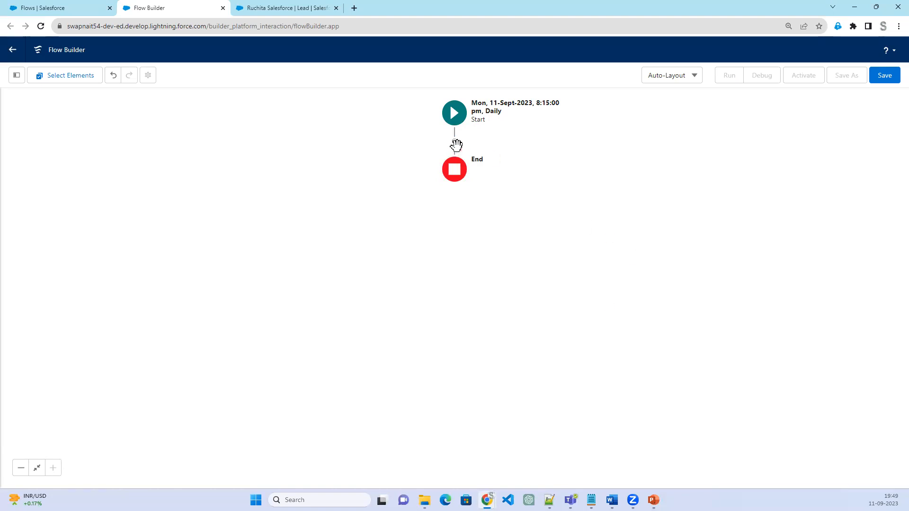
click(454, 141)
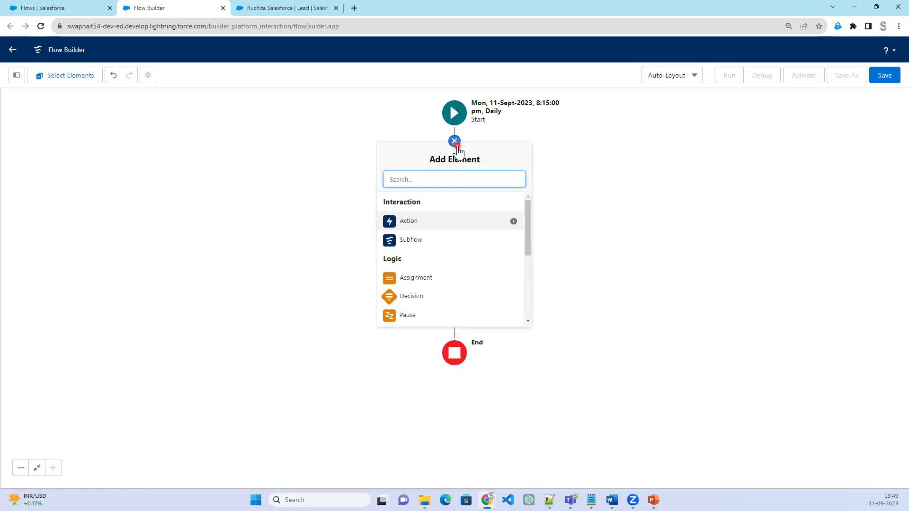
scroll(491, 247, down, 5)
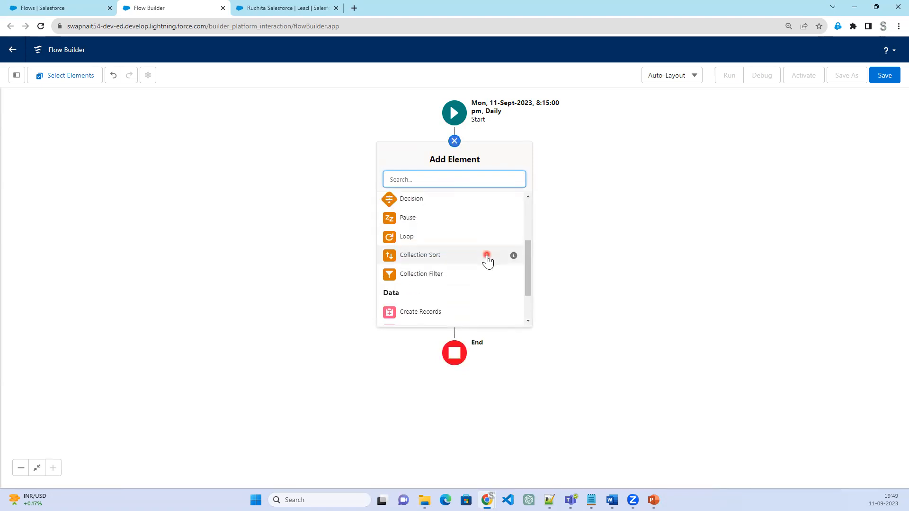
click(453, 289)
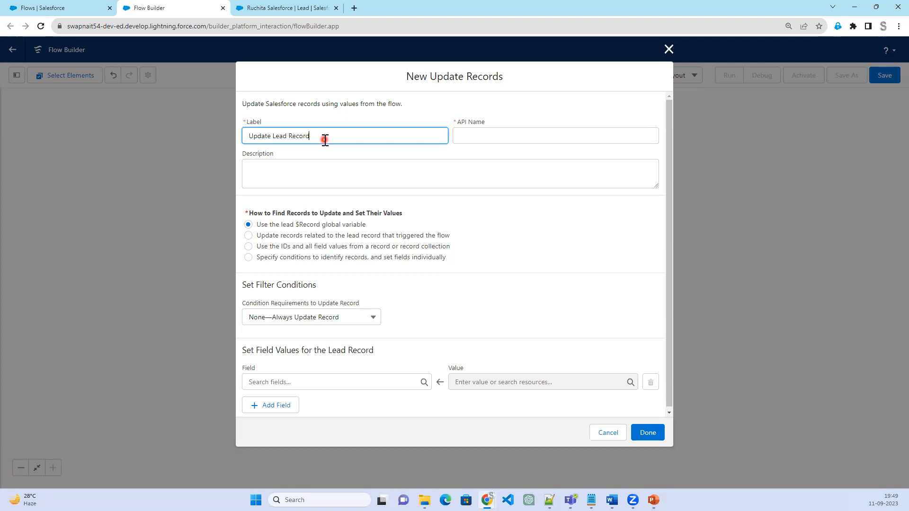
key(Tab)
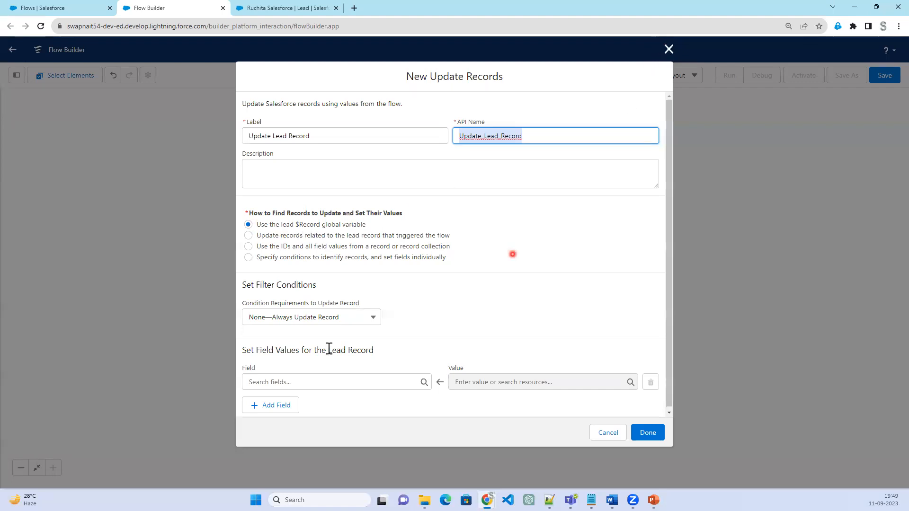
click(669, 49)
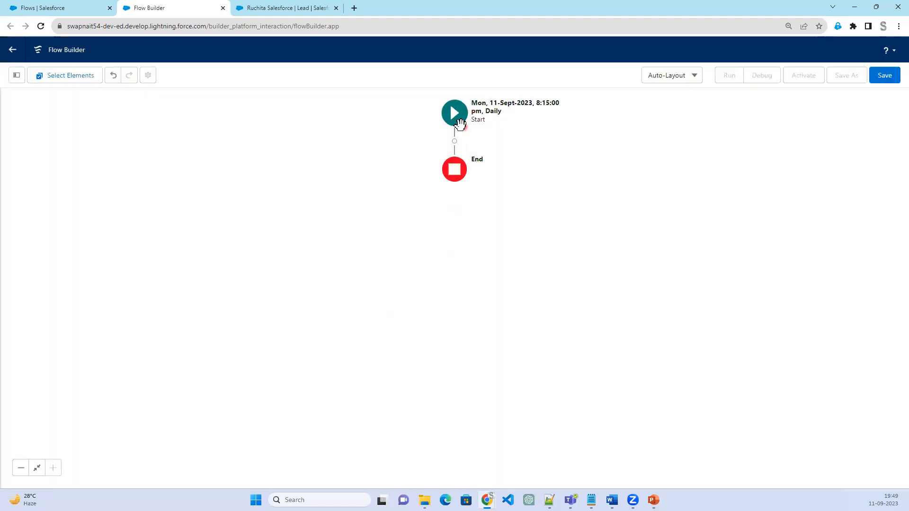
click(459, 121)
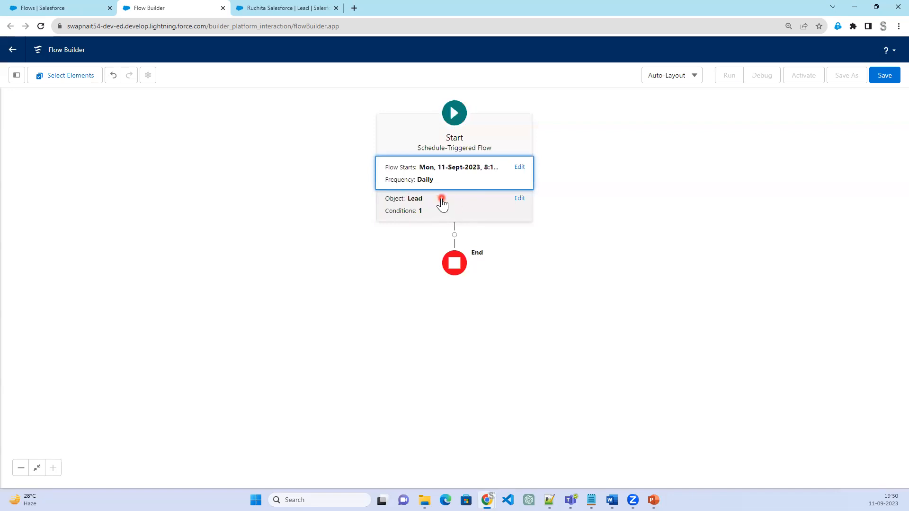
click(535, 308)
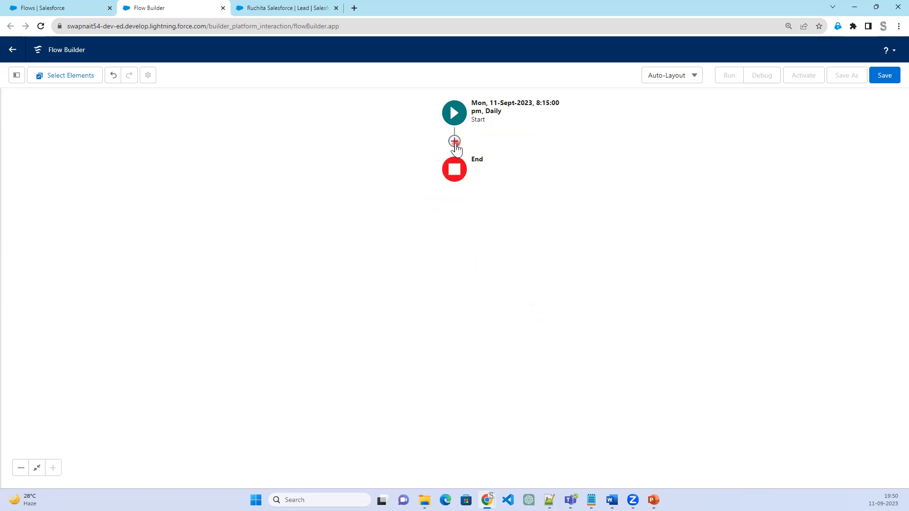
Add an Update Records element between Start and End, labelled Update Lead with the API name Update_Lead
click(454, 141)
scroll(414, 301, down, 3)
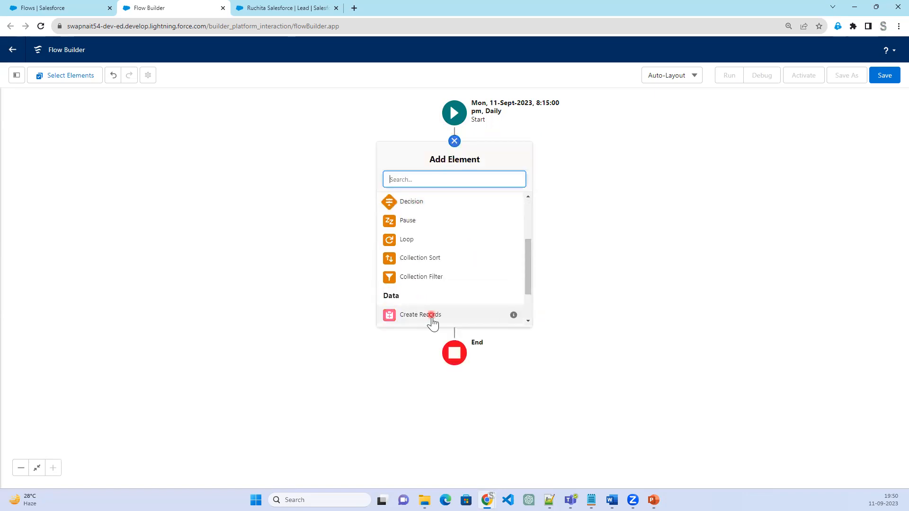
scroll(431, 308, down, 2)
click(431, 282)
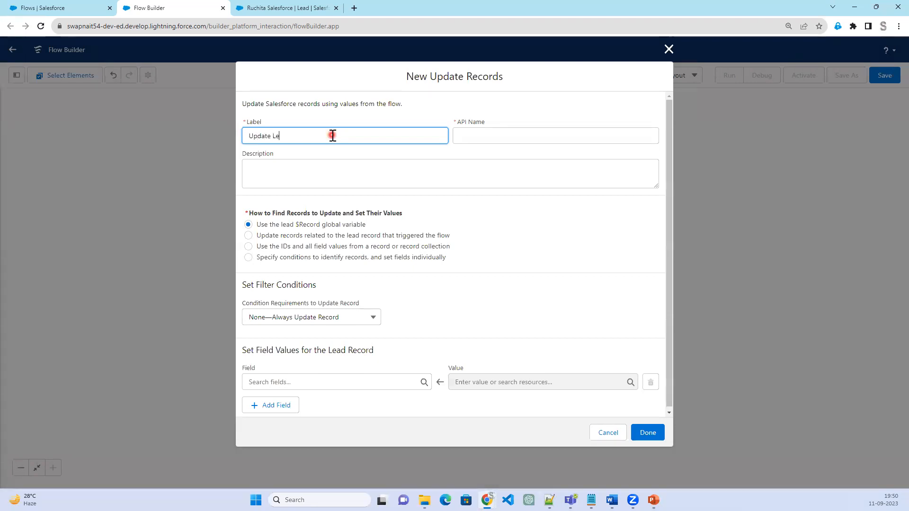
key(Tab)
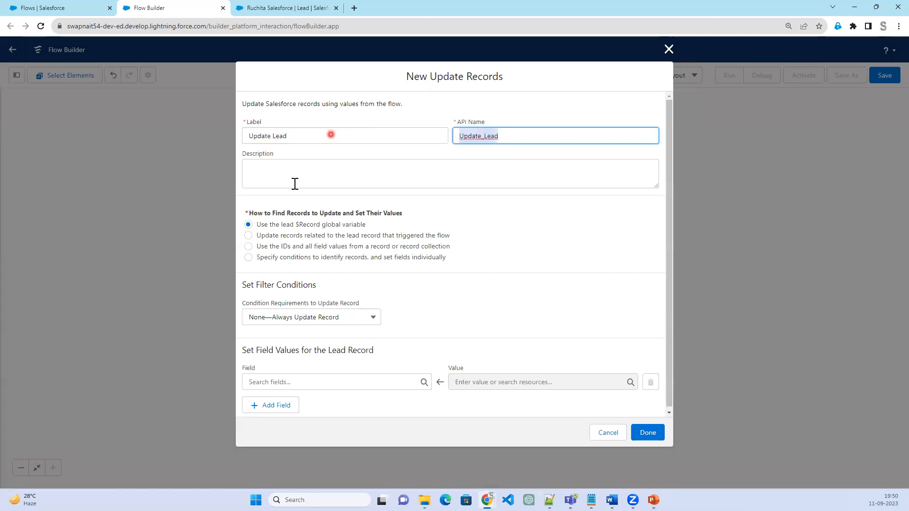
Set the element to specify conditions to identify records and set fields individually, with Lead as the object to update
click(289, 260)
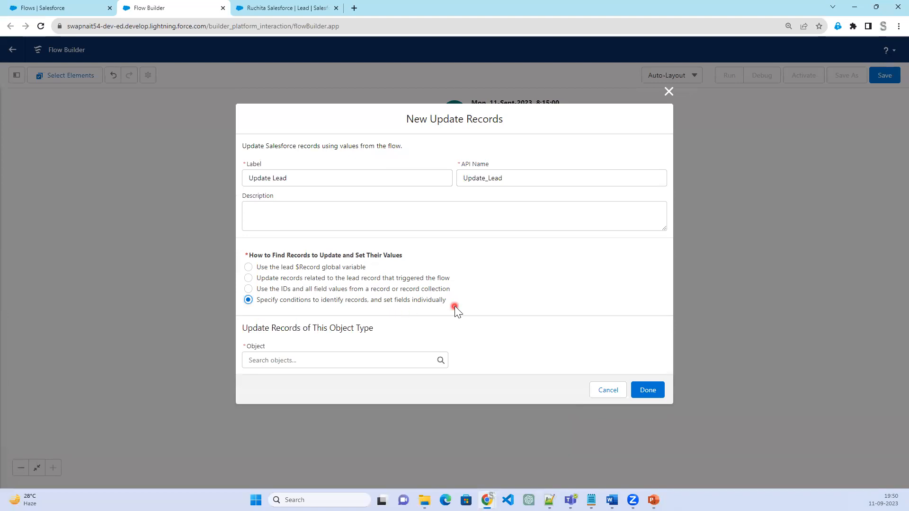
click(354, 361)
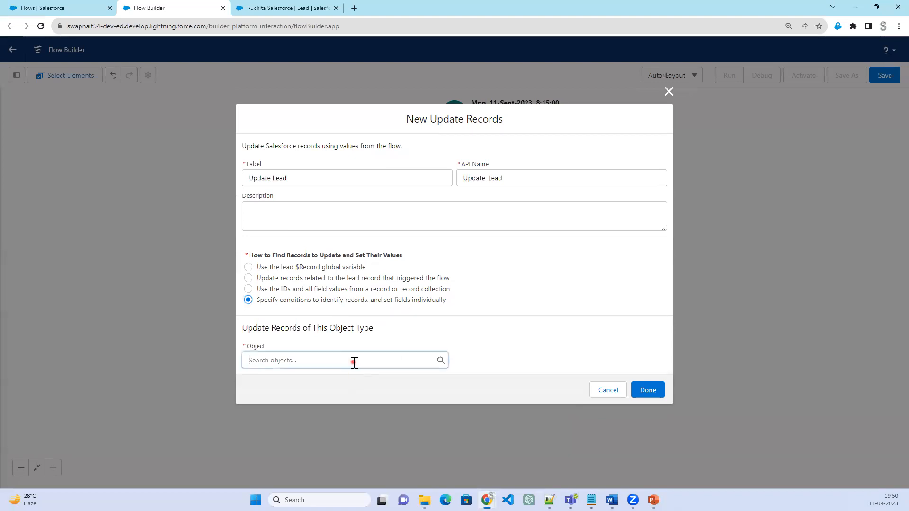
text(l)
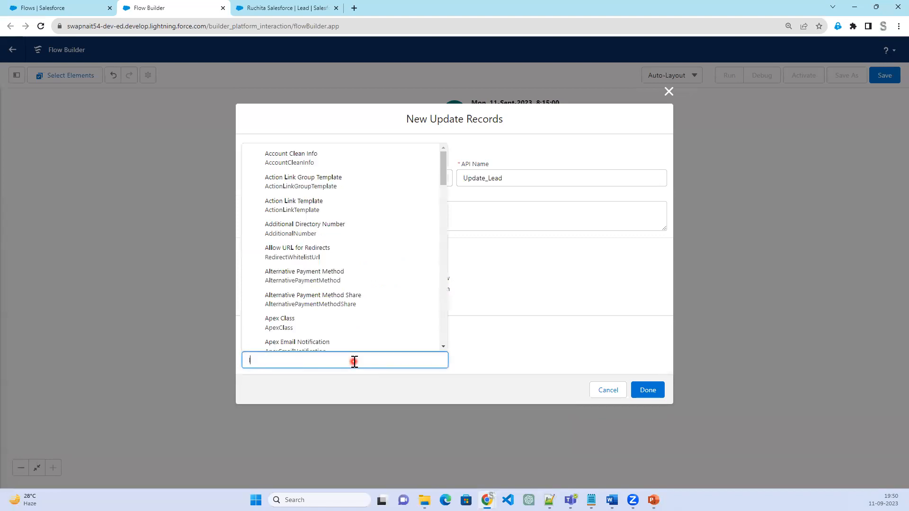
text(ea)
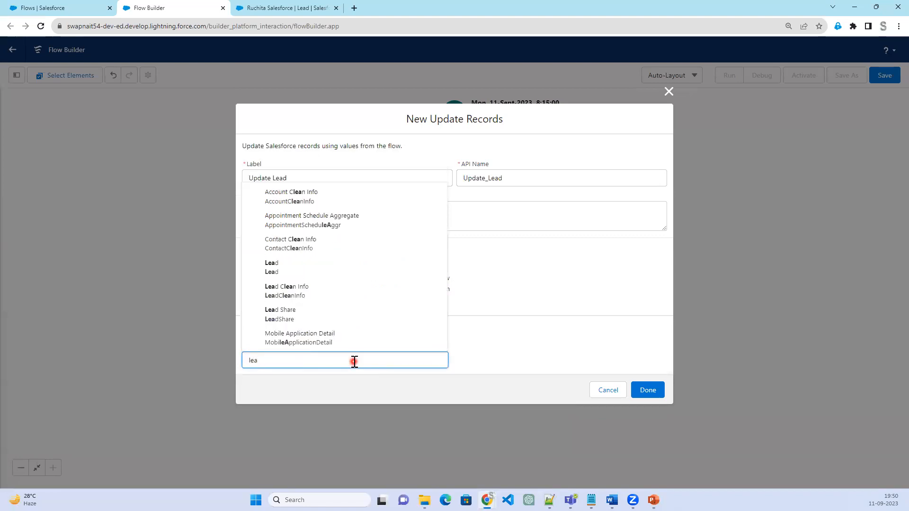
click(310, 269)
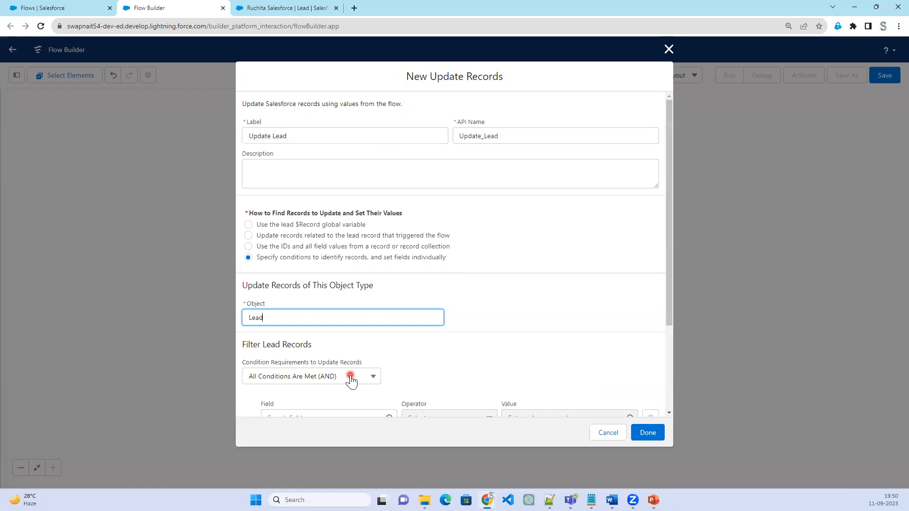
Add the filter condition LeadSource Equals Web for the lead records that the Update Lead element updates
scroll(350, 379, down, 3)
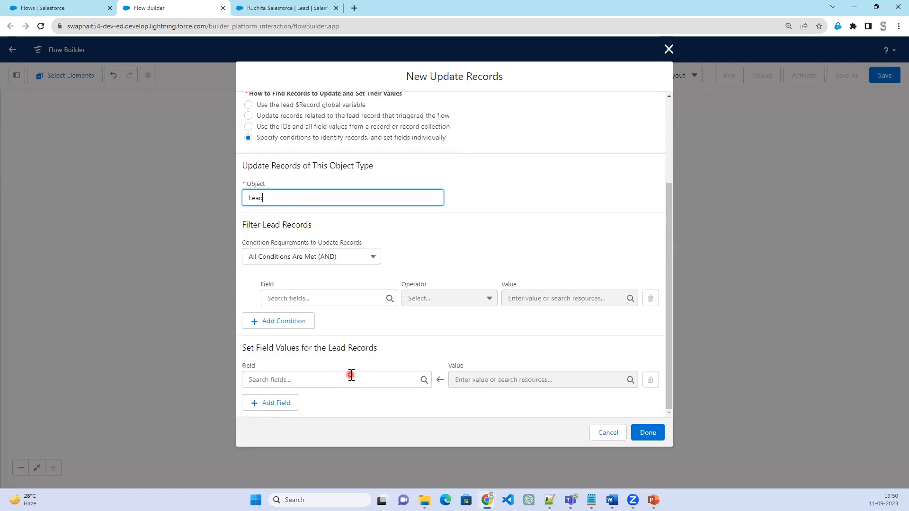
click(332, 298)
scroll(329, 245, down, 1)
scroll(329, 256, down, 6)
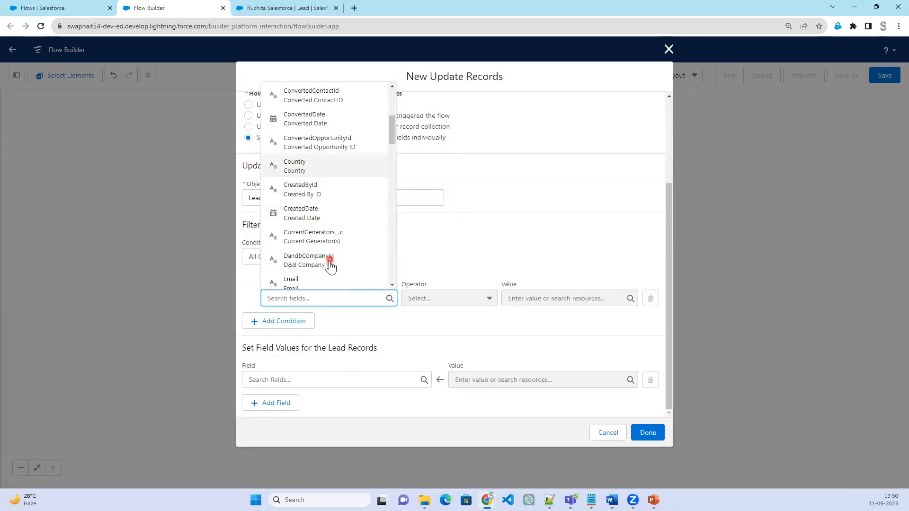
text(l)
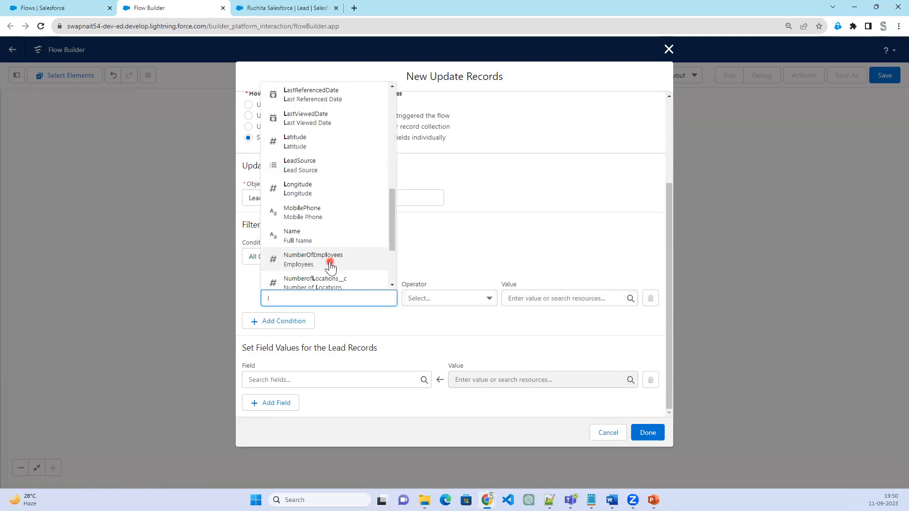
text(ed)
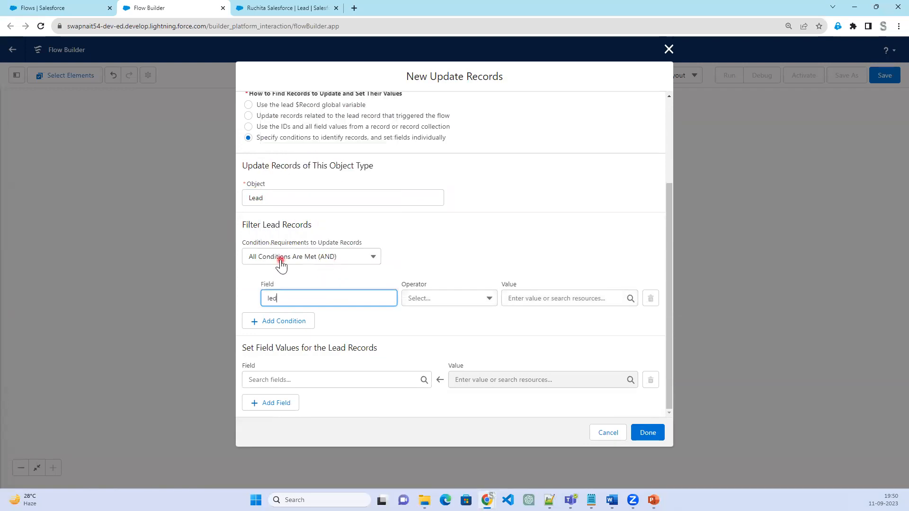
key(BackSpace)
text(ad)
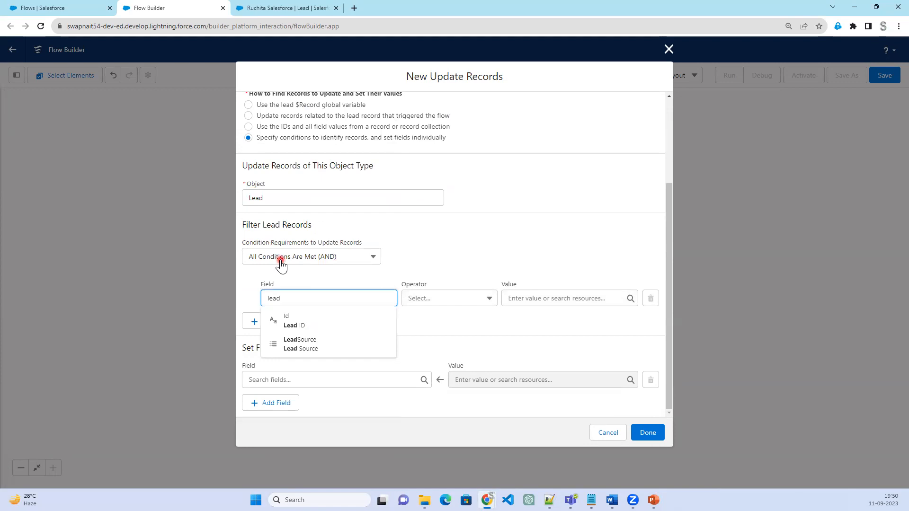
click(375, 343)
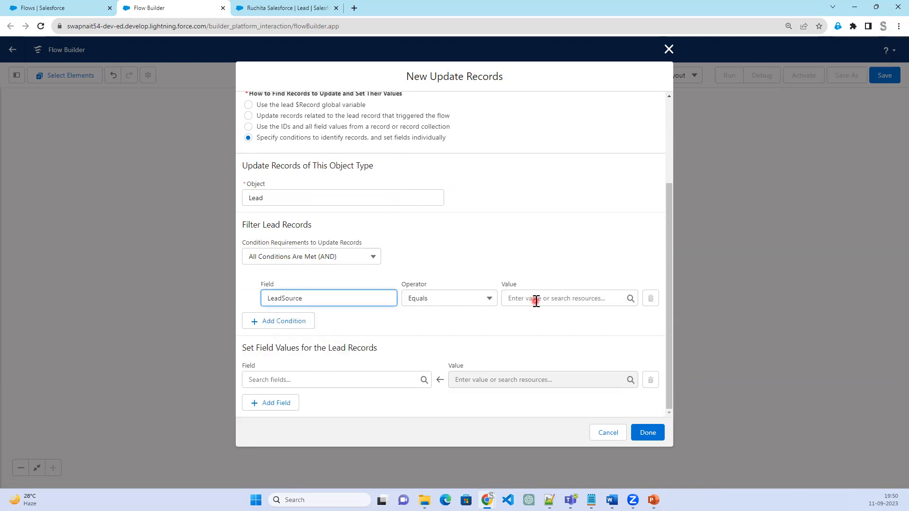
click(536, 301)
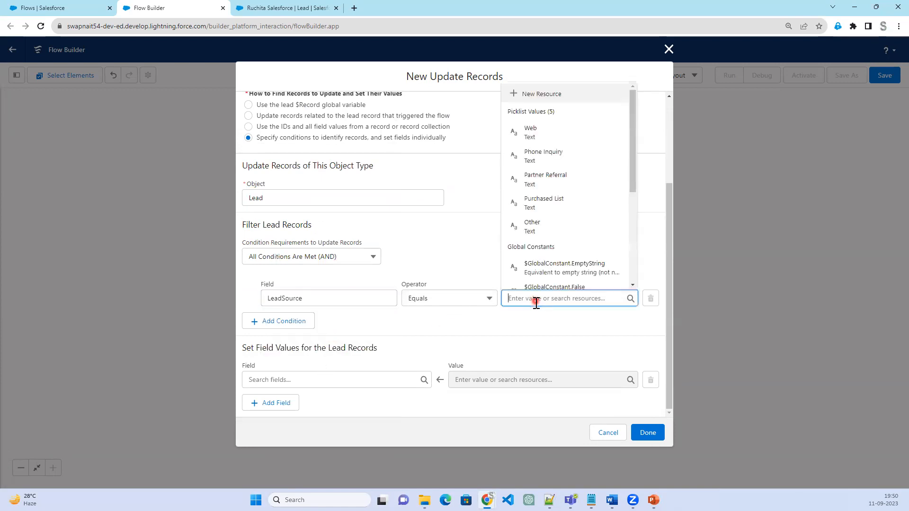
click(566, 137)
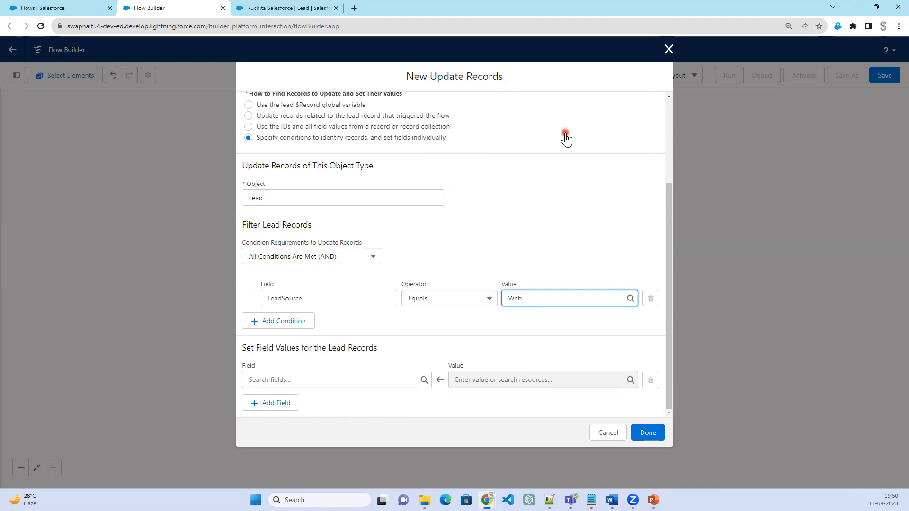
Choose Website as the field whose value is set on the lead records
key(alt+Tab)
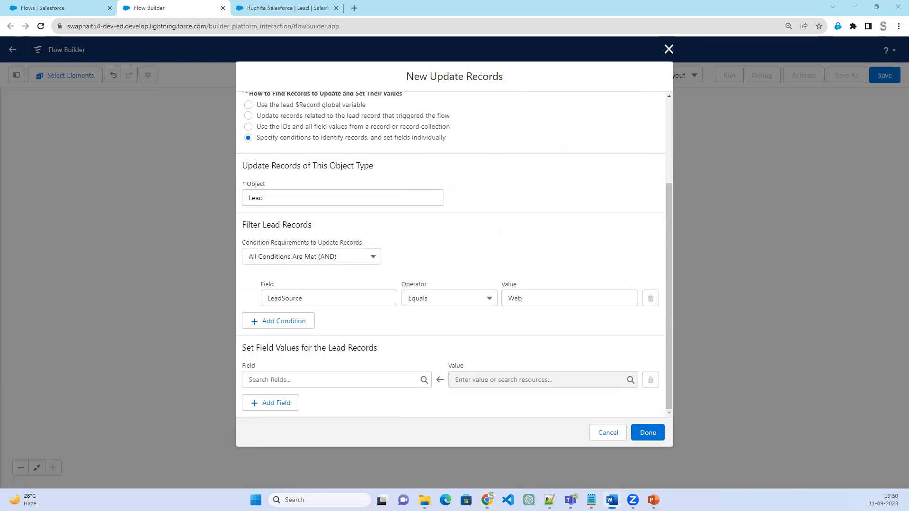
click(330, 380)
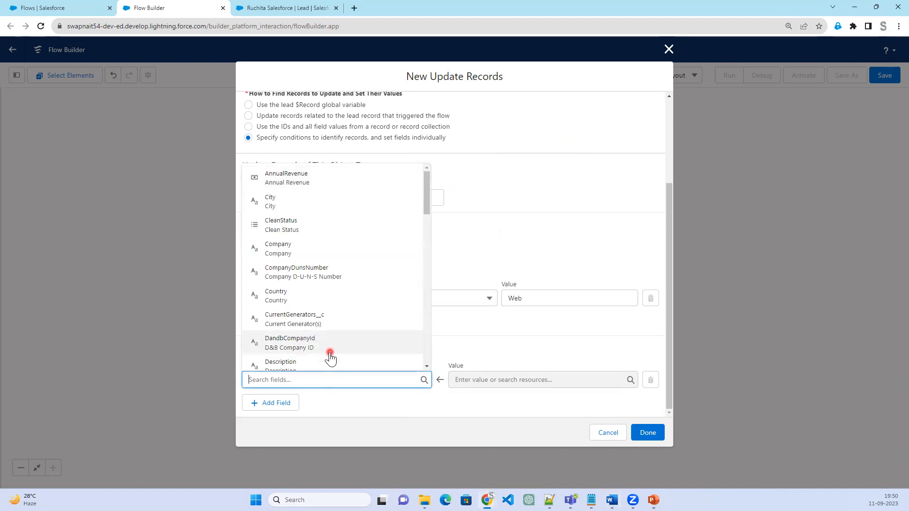
text(web)
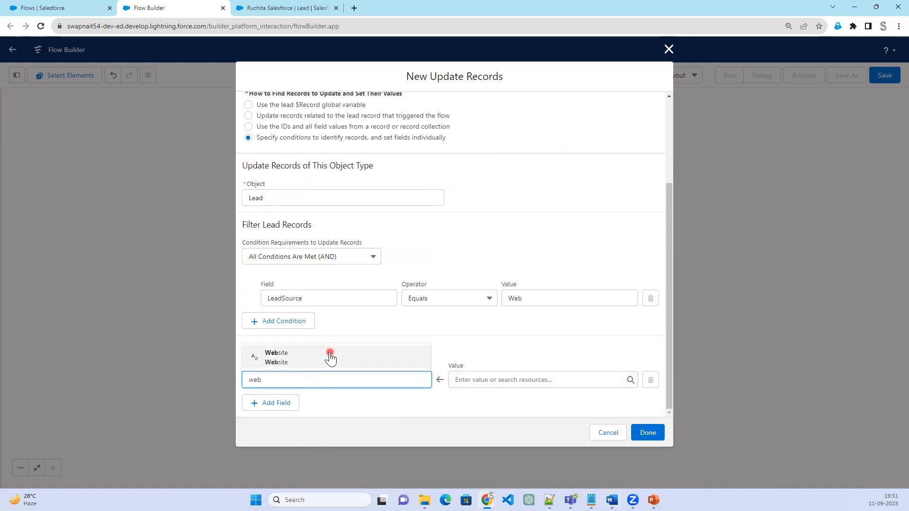
click(330, 358)
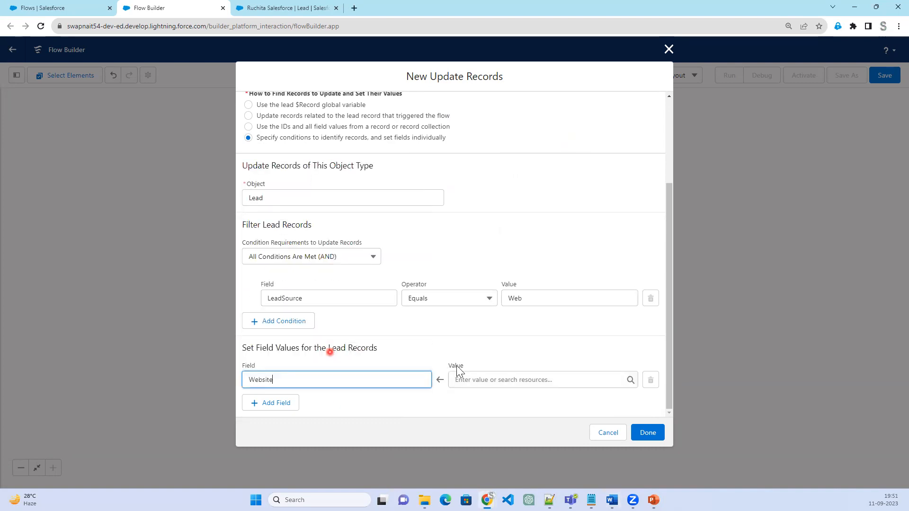
Search Google for salesforce.com in a new browser tab and open the official Salesforce site
click(354, 8)
text(google.com)
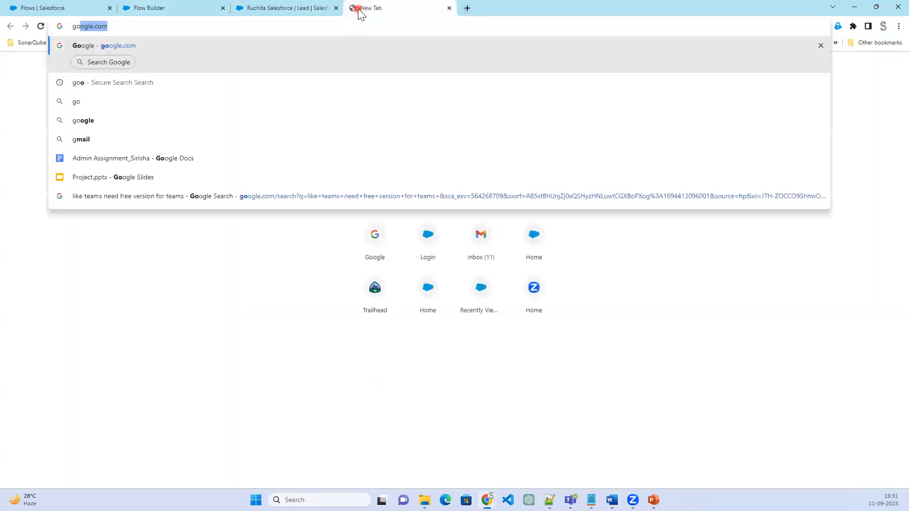
key(Return)
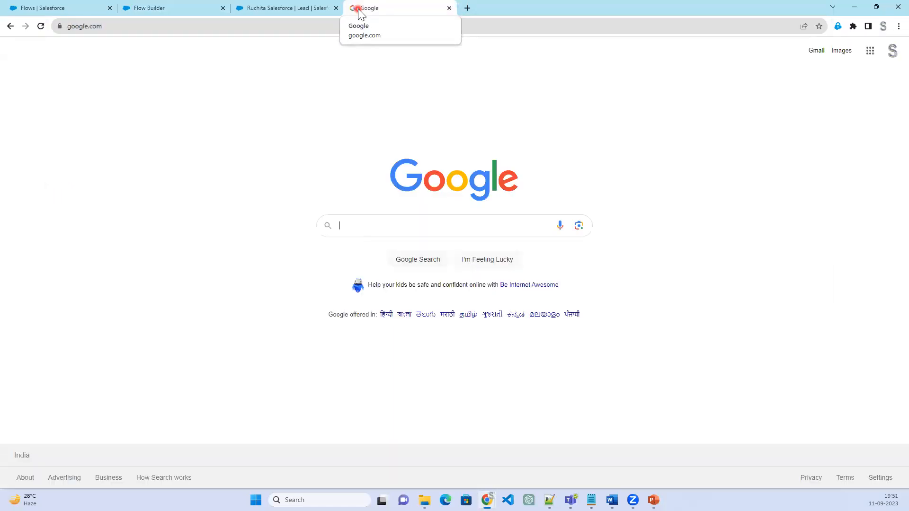
text(sa)
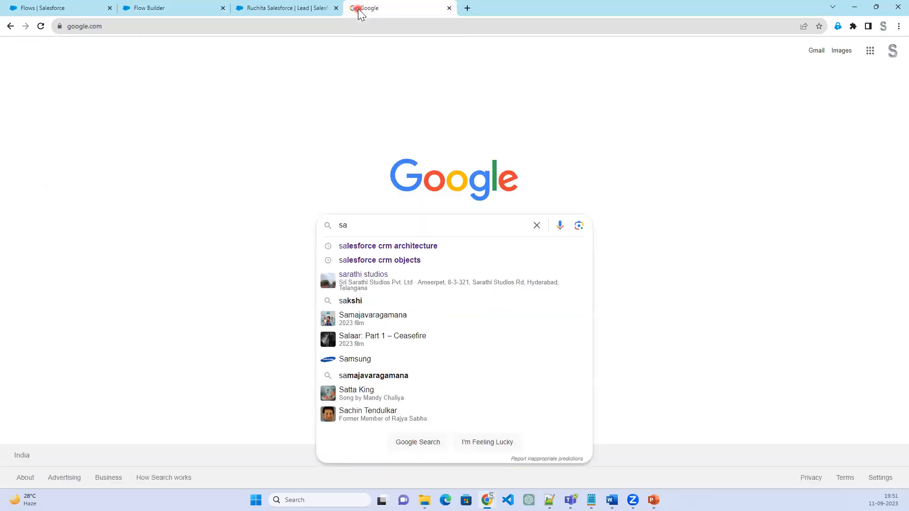
text(lesforce.com)
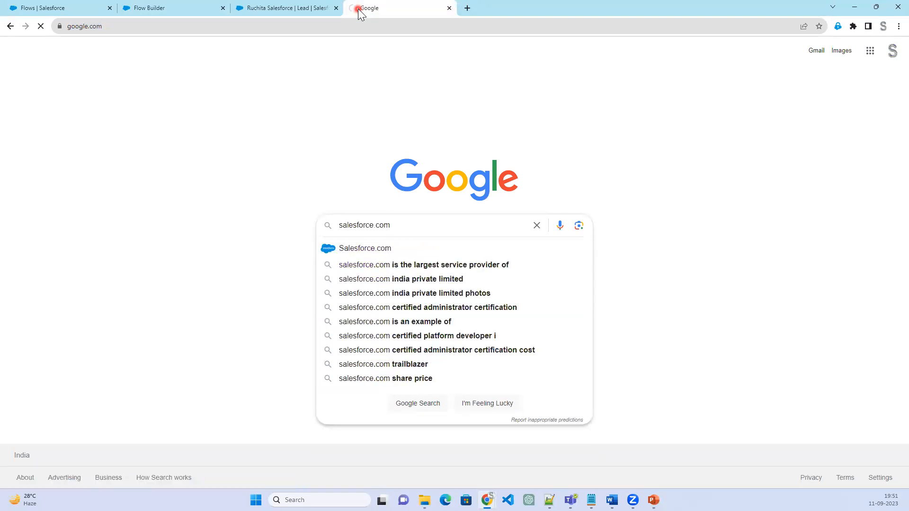
click(207, 155)
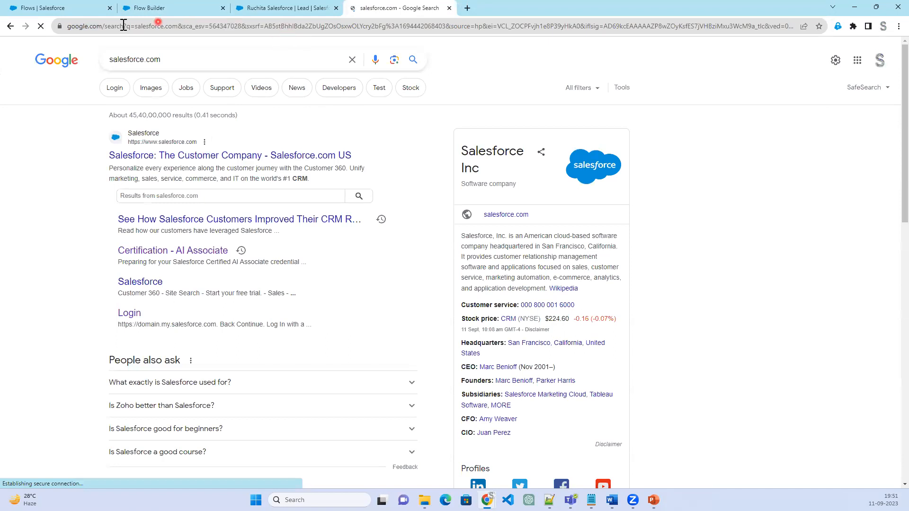
drag(113, 26, 27, 29)
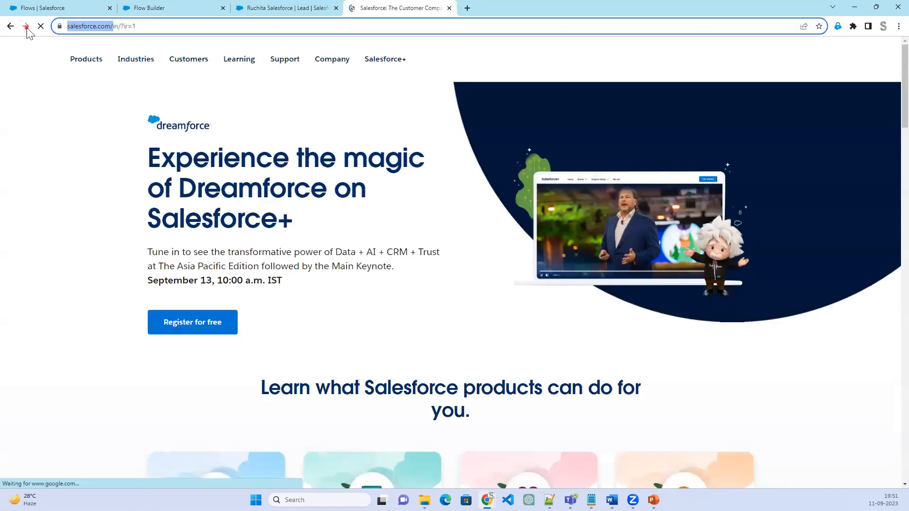
right_click(102, 29)
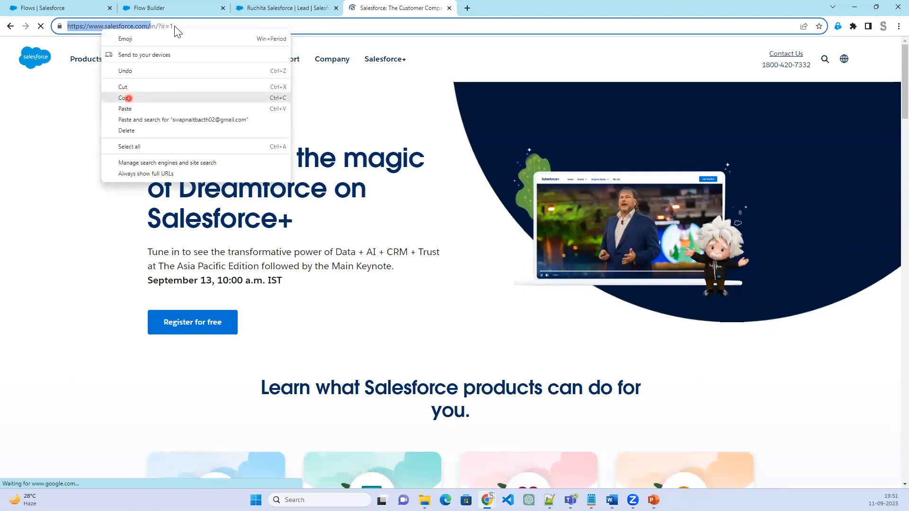
click(124, 98)
click(262, 11)
click(184, 9)
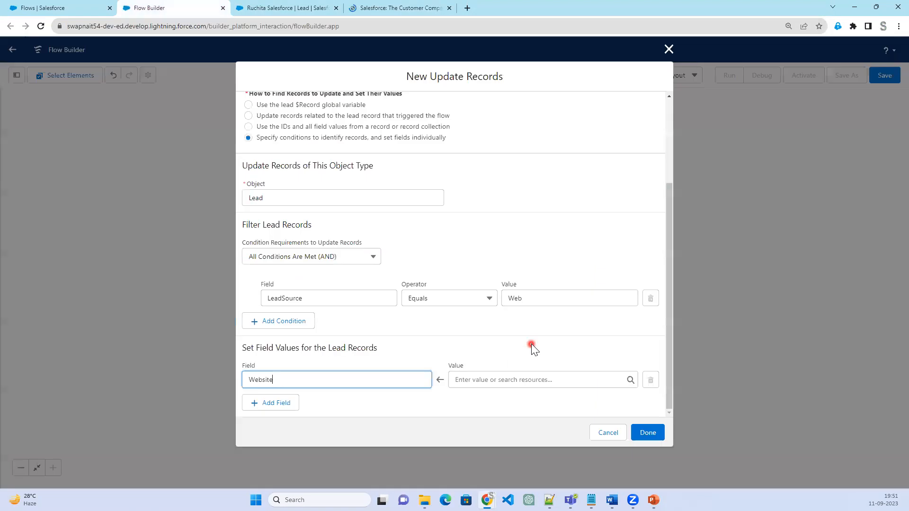
click(494, 380)
right_click(494, 379)
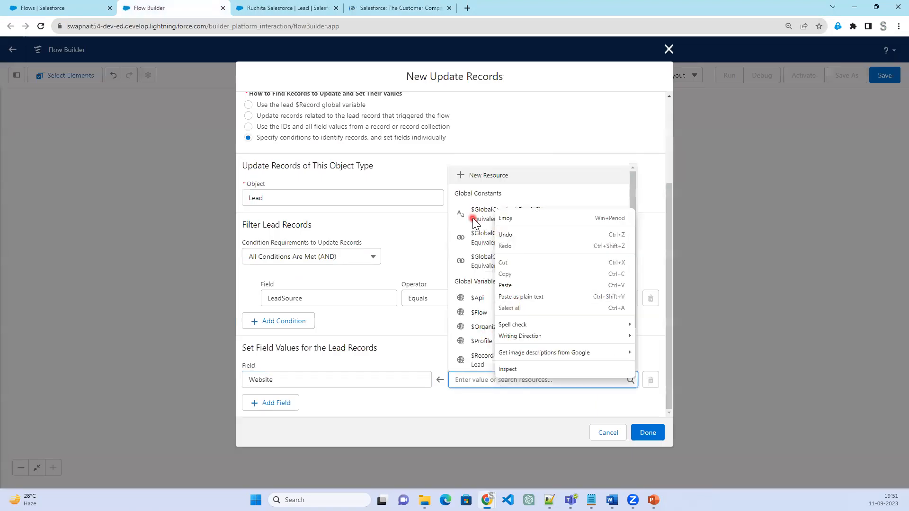
click(473, 380)
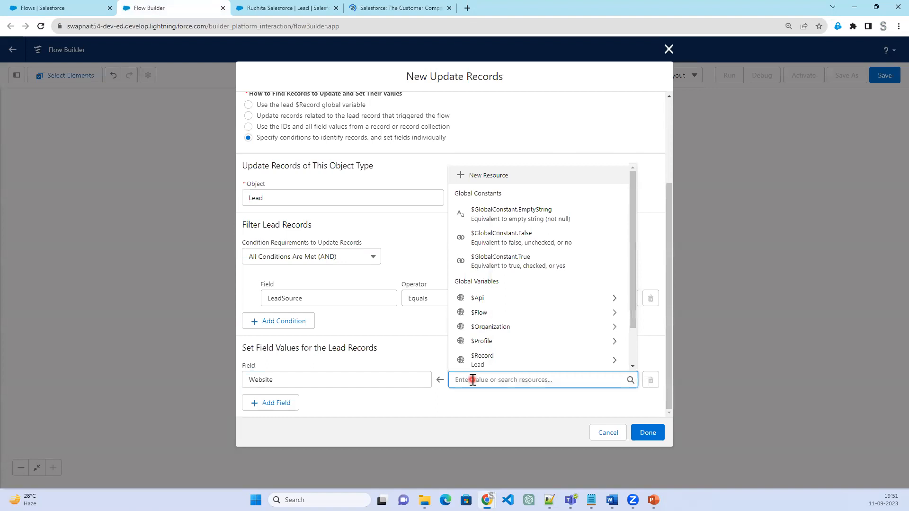
key(ctrl+v)
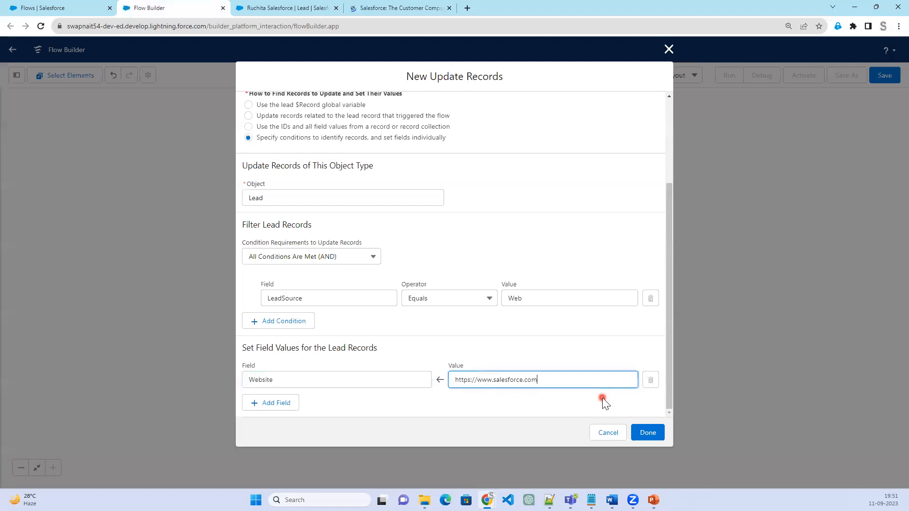
click(647, 433)
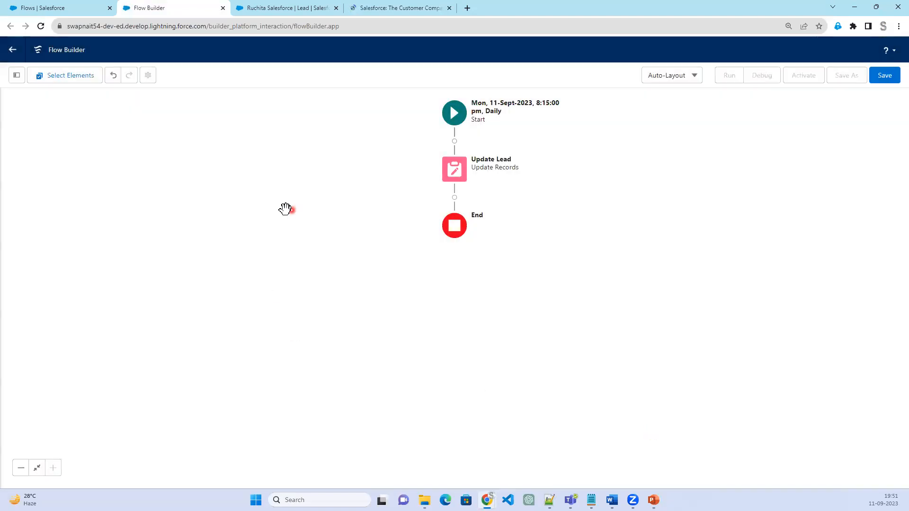
Save the flow with the label Update Lead -Scheduled Record
click(884, 77)
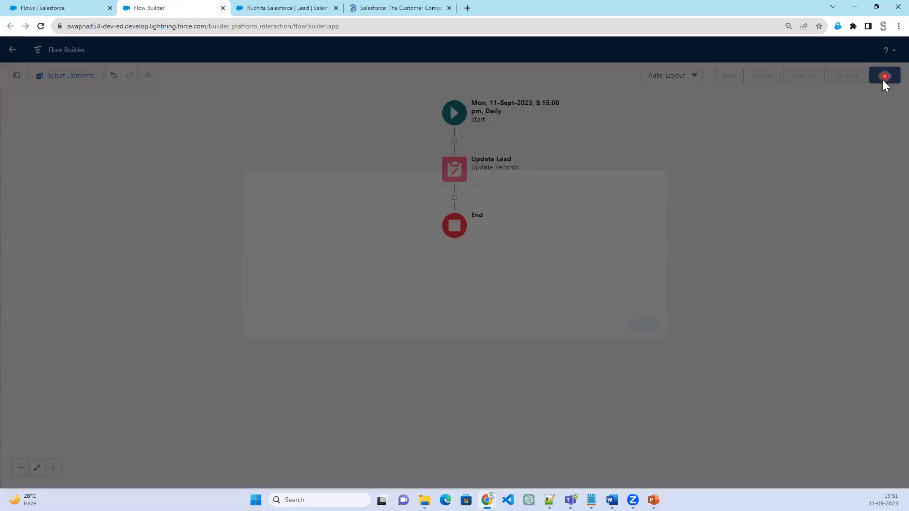
click(340, 223)
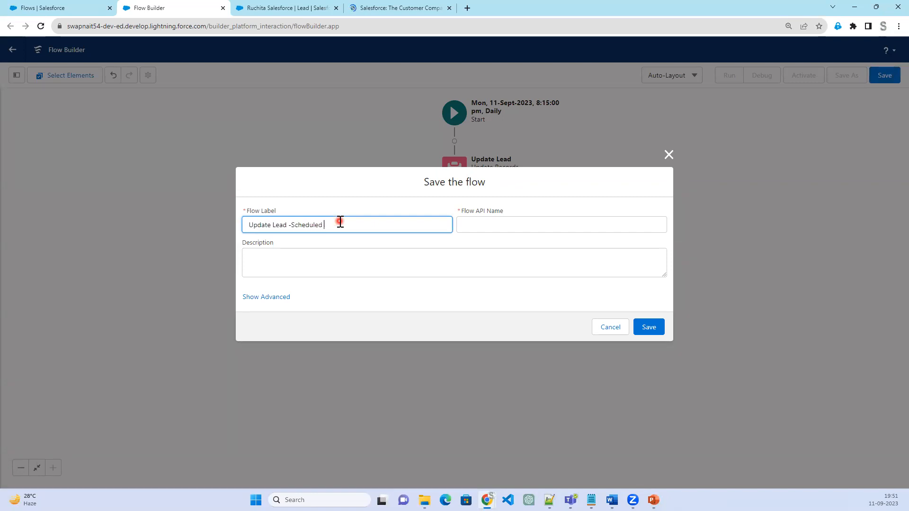
key(Tab)
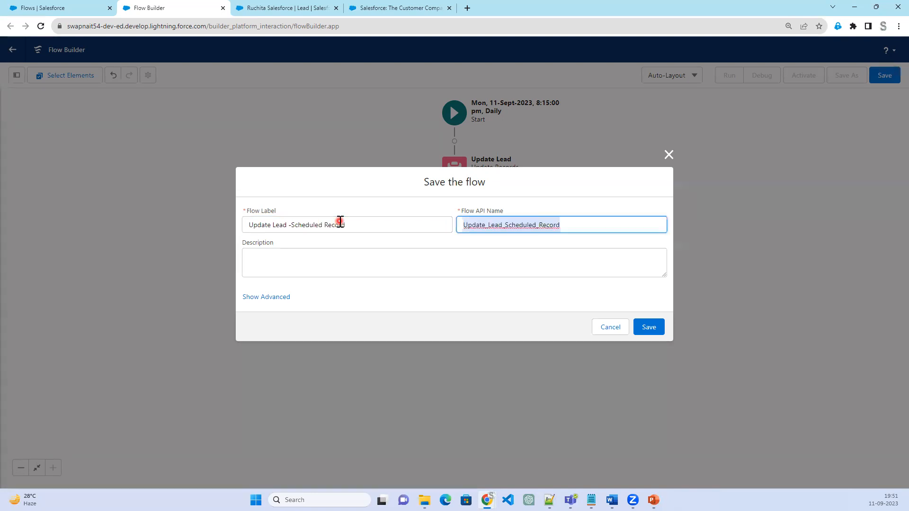
click(647, 328)
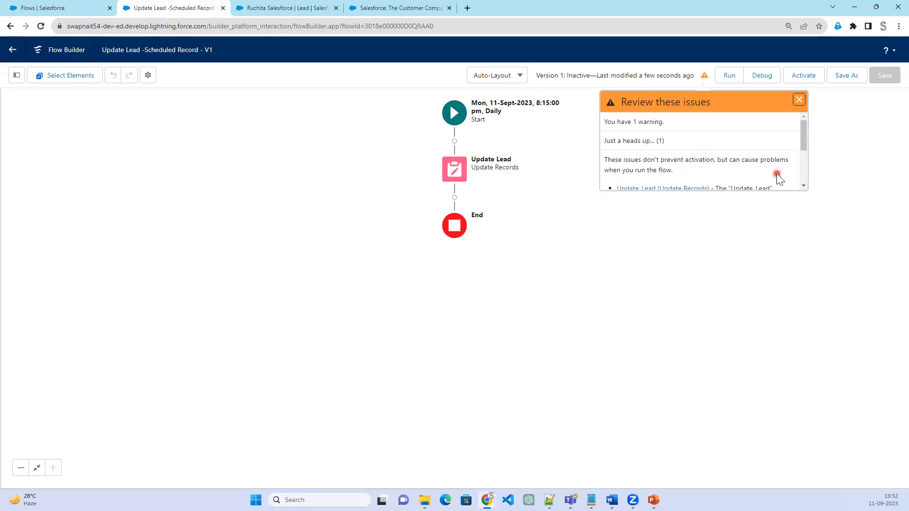
Read through the warning about the Update_Lead element in the flow's list of issues
scroll(779, 178, down, 1)
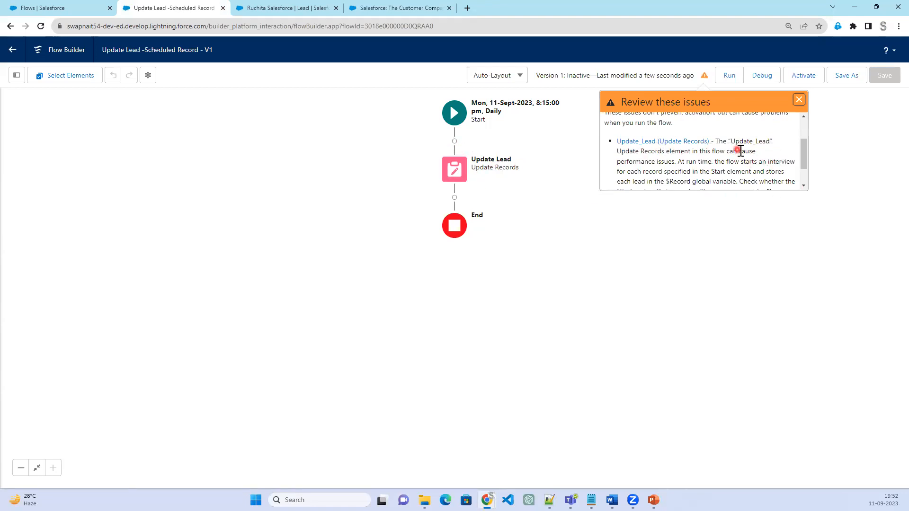
mouse_move(621, 162)
mouse_down()
mouse_move(678, 163)
mouse_move(621, 152)
mouse_up()
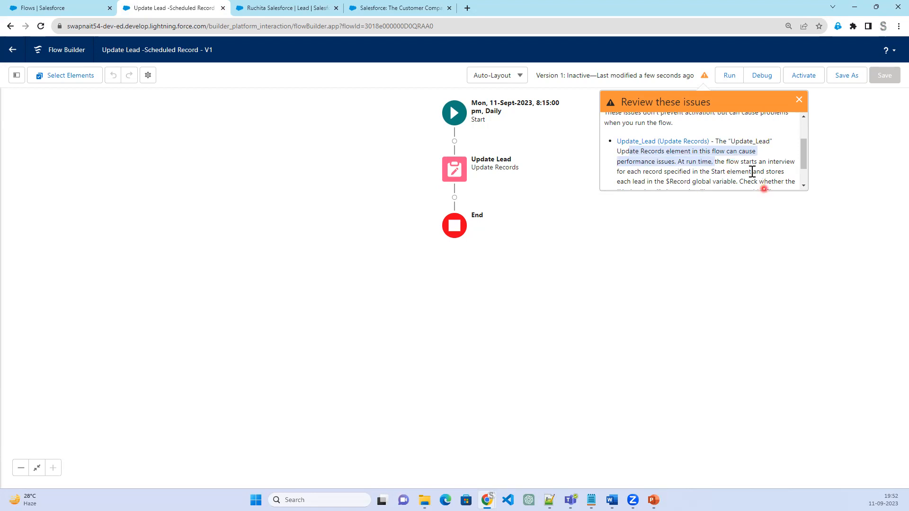
drag(765, 161, 790, 162)
drag(680, 172, 694, 171)
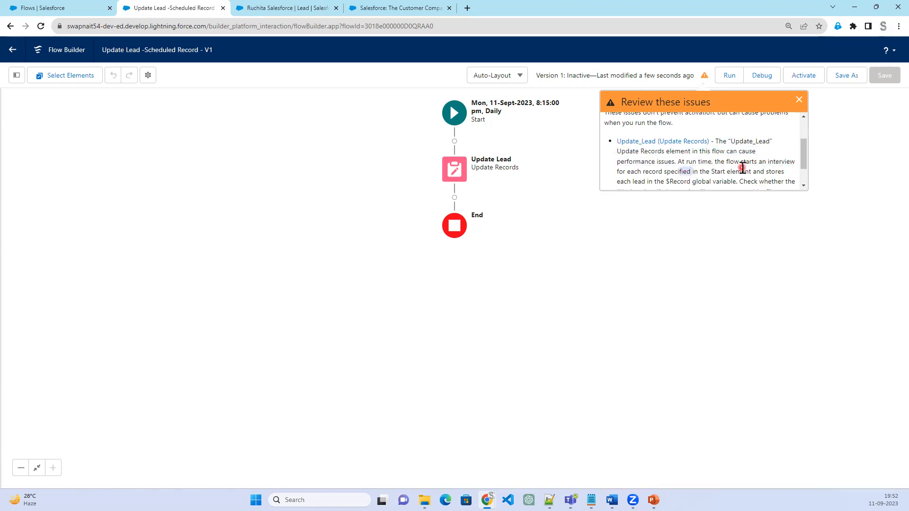
scroll(753, 168, down, 2)
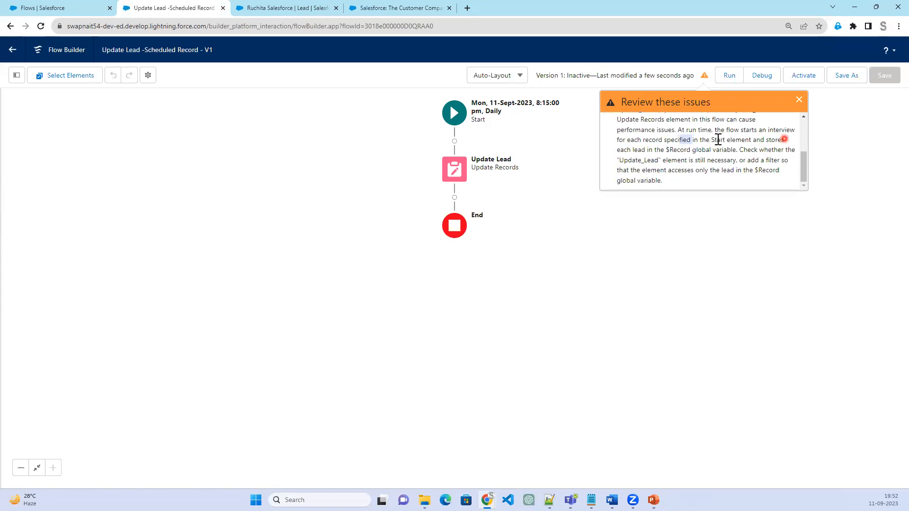
drag(620, 150, 686, 152)
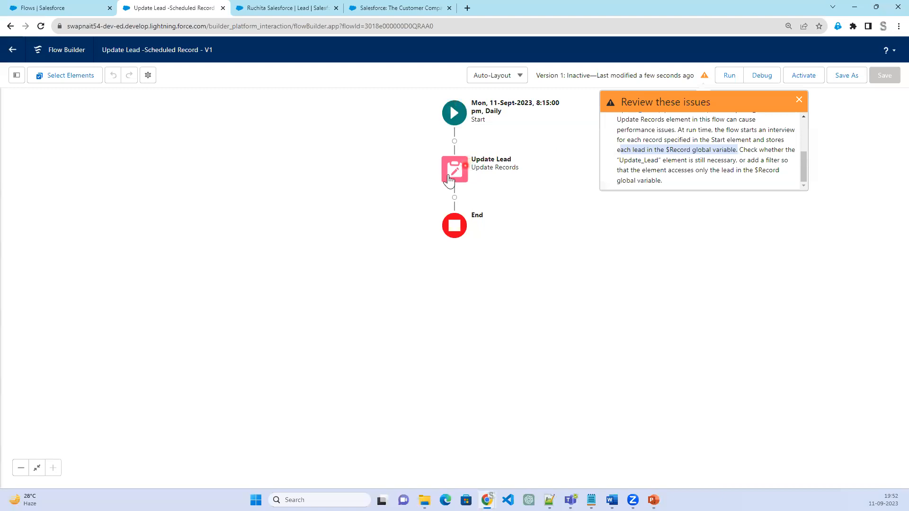
Compare the Start element's object and filter conditions with the Update Lead element's record selection and filter settings
click(459, 122)
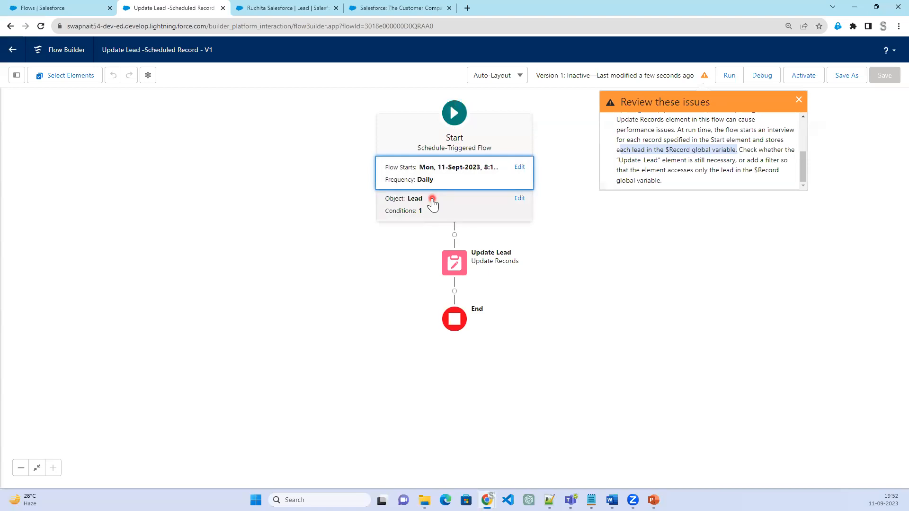
click(432, 198)
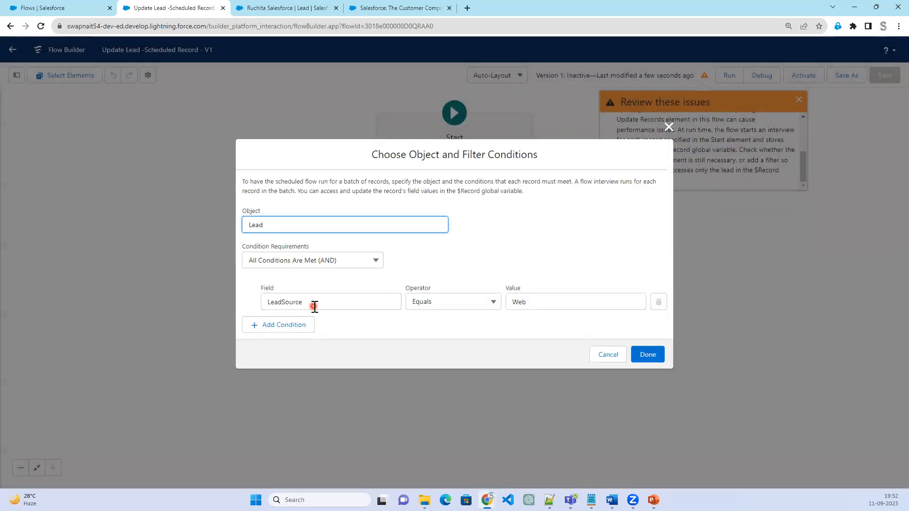
click(782, 270)
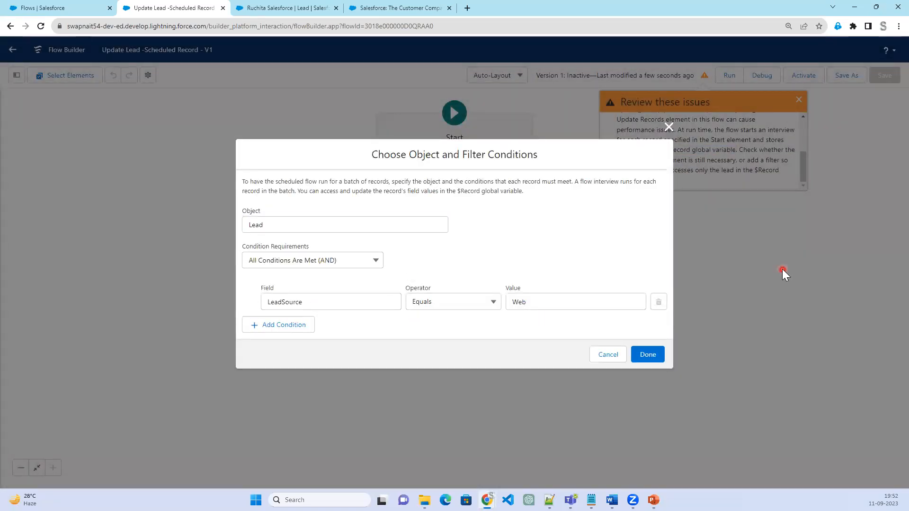
click(669, 126)
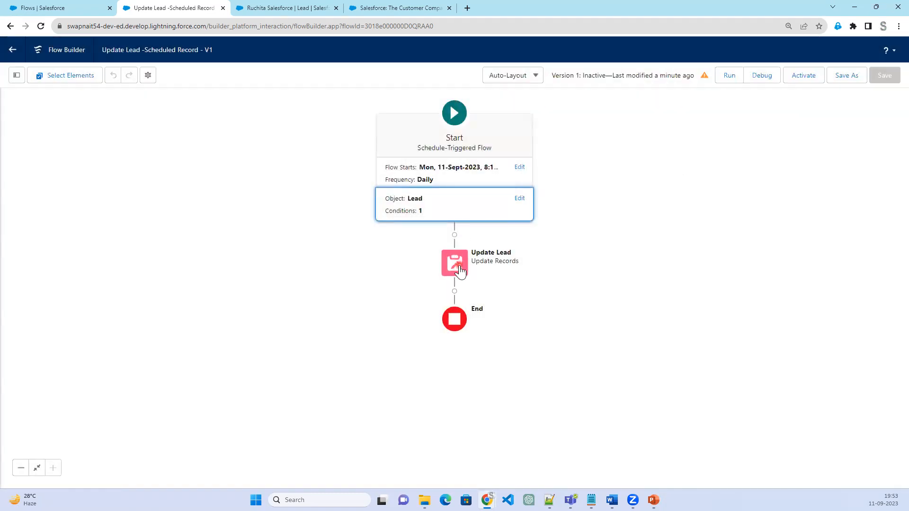
click(460, 271)
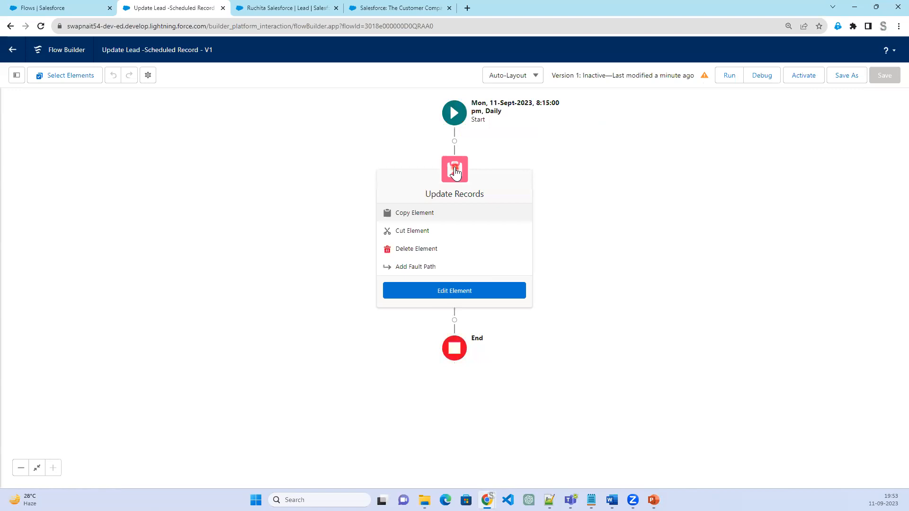
double_click(454, 172)
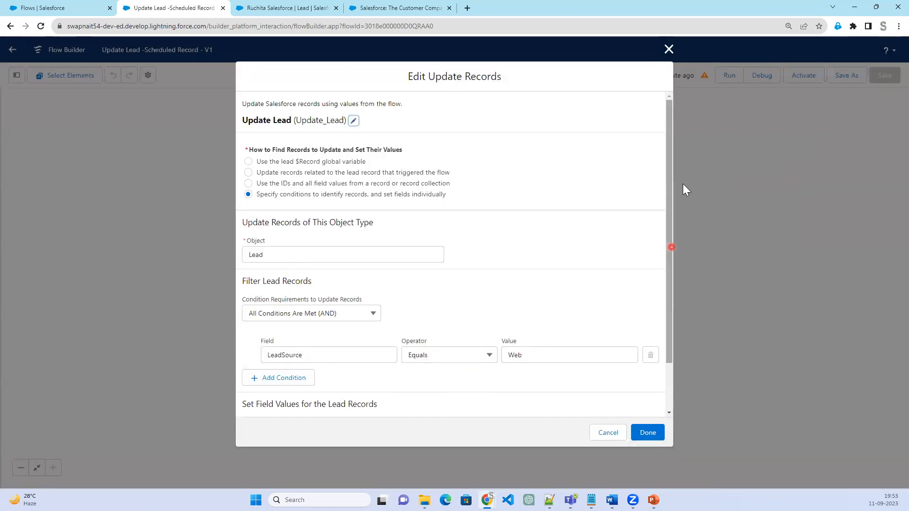
click(668, 49)
Reread the flow warning about the $Record global variable and whether the Update_Lead element is still necessary
click(707, 77)
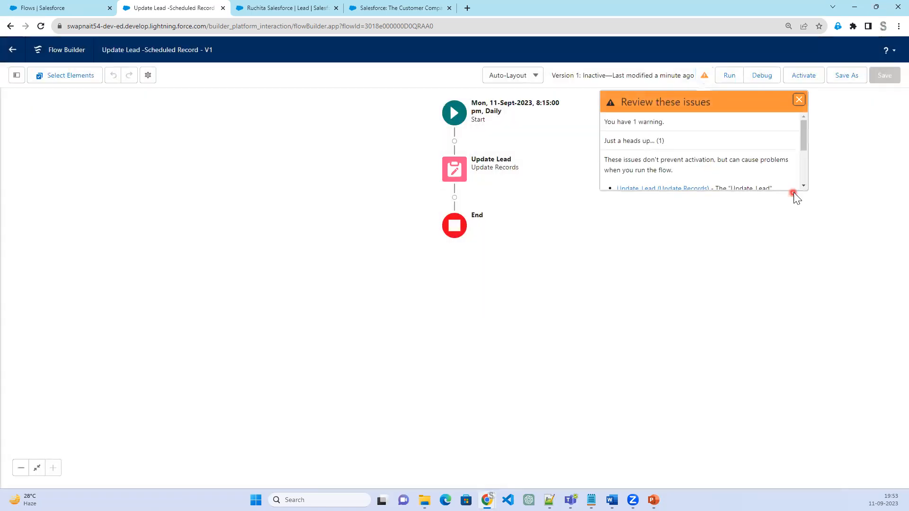
scroll(706, 157, down, 2)
scroll(706, 157, down, 2)
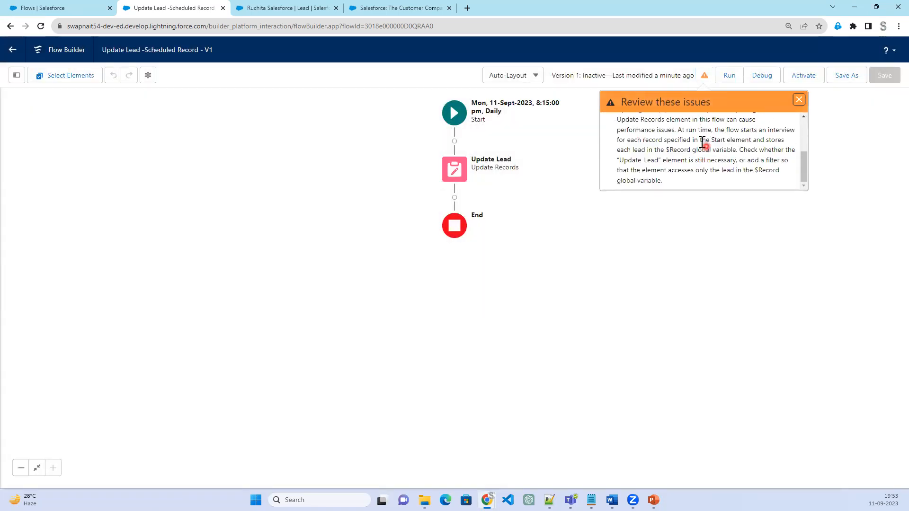
drag(665, 149, 691, 150)
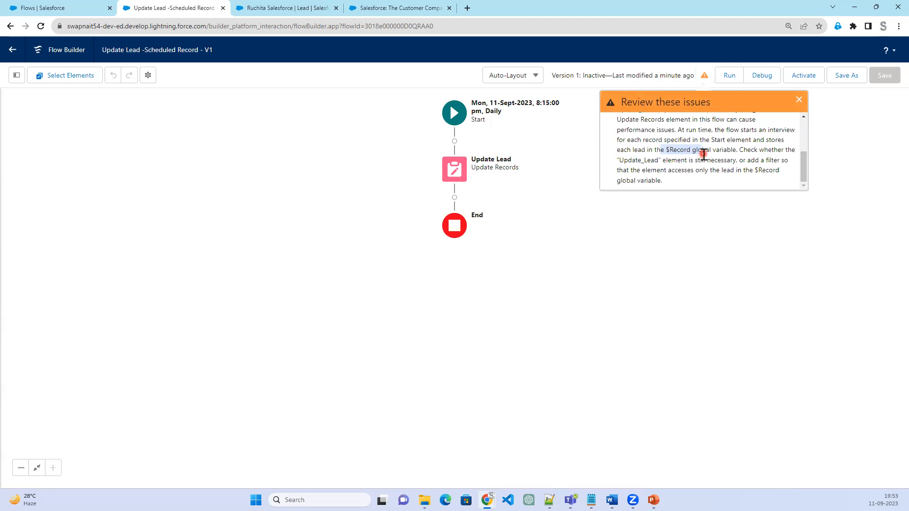
click(738, 157)
shift+click(653, 156)
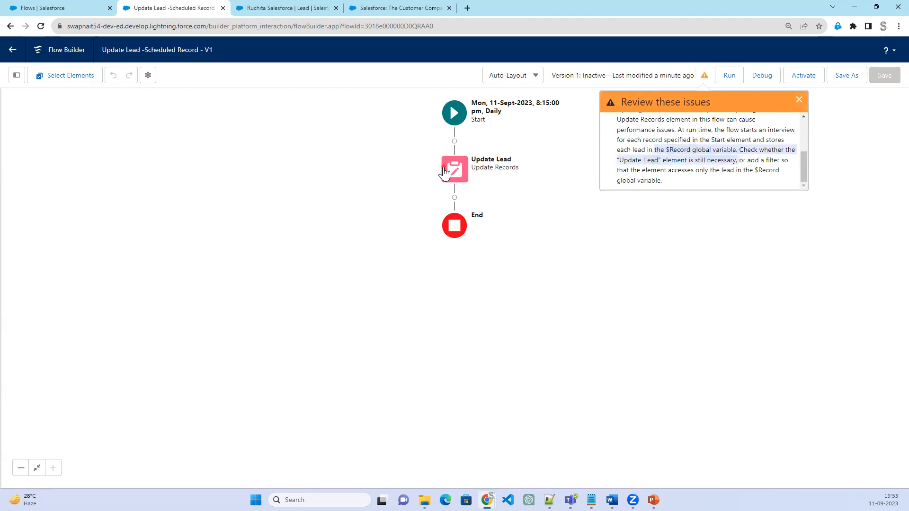
Examine the Update Lead element's options for finding records, and recheck the Start element's Lead filter conditions
click(444, 173)
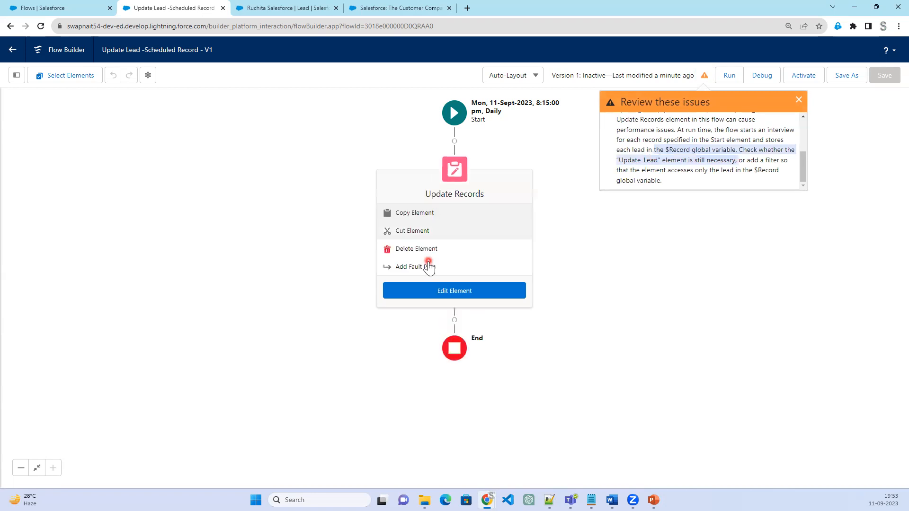
click(454, 180)
double_click(456, 177)
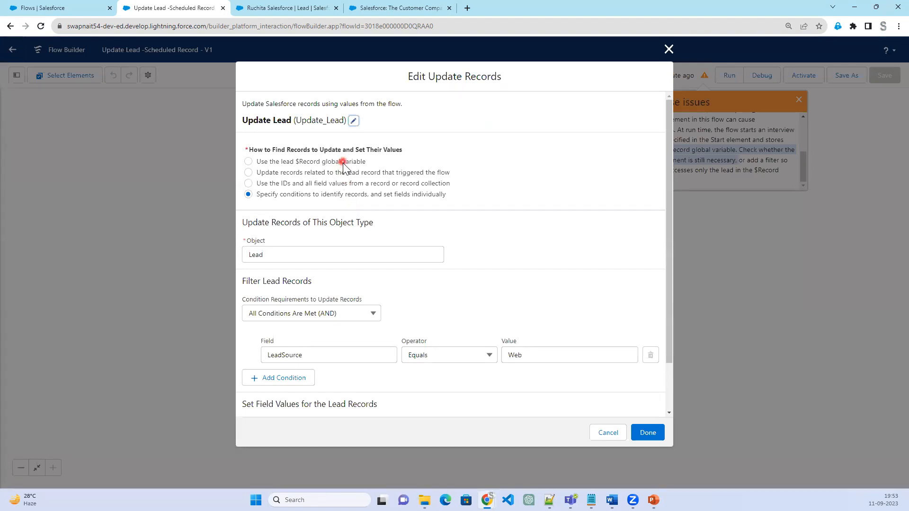
click(669, 48)
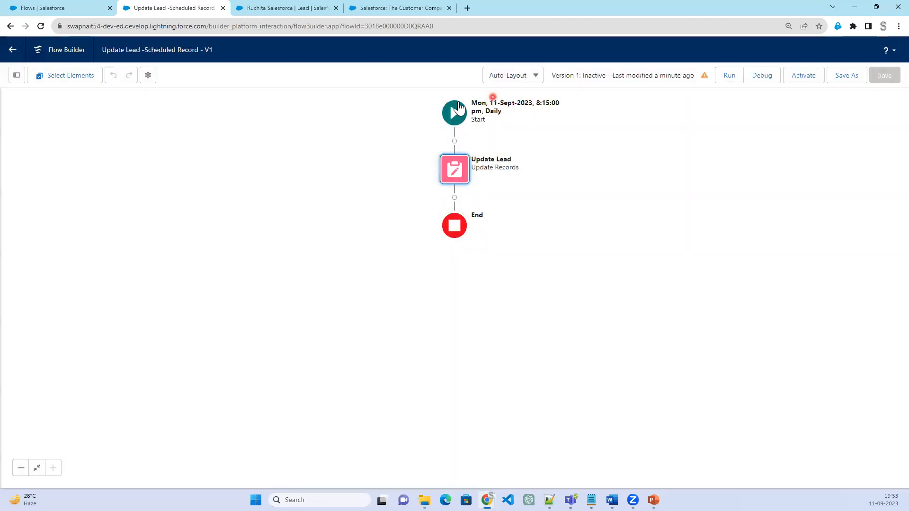
click(456, 111)
click(446, 206)
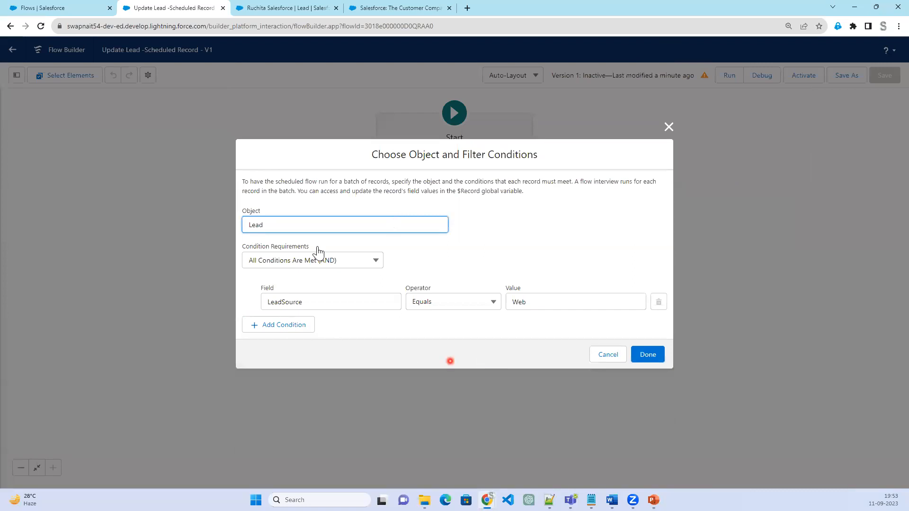
click(668, 126)
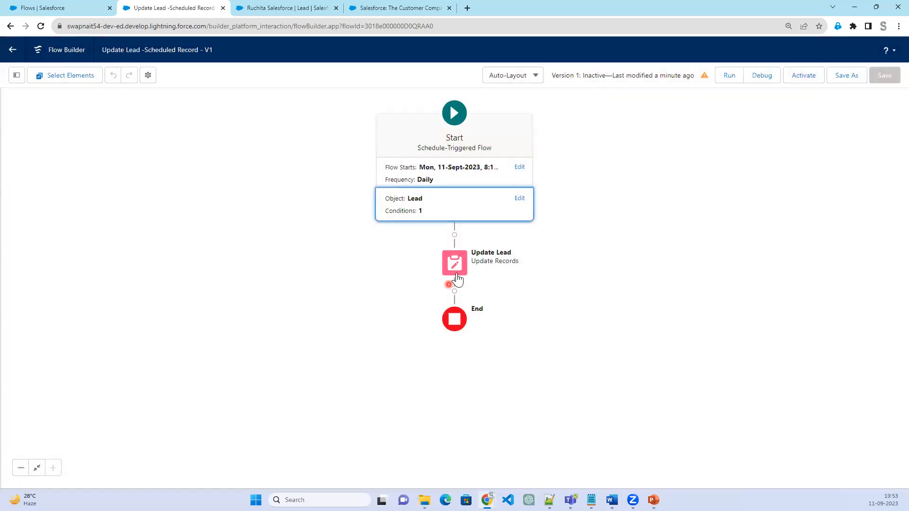
Edit the Update Lead element to find records with the lead $Record global variable
click(455, 274)
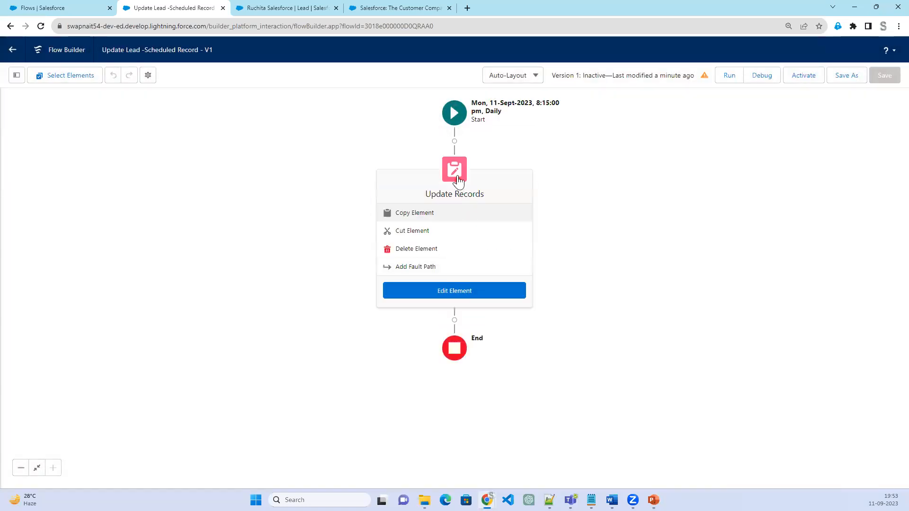
double_click(458, 178)
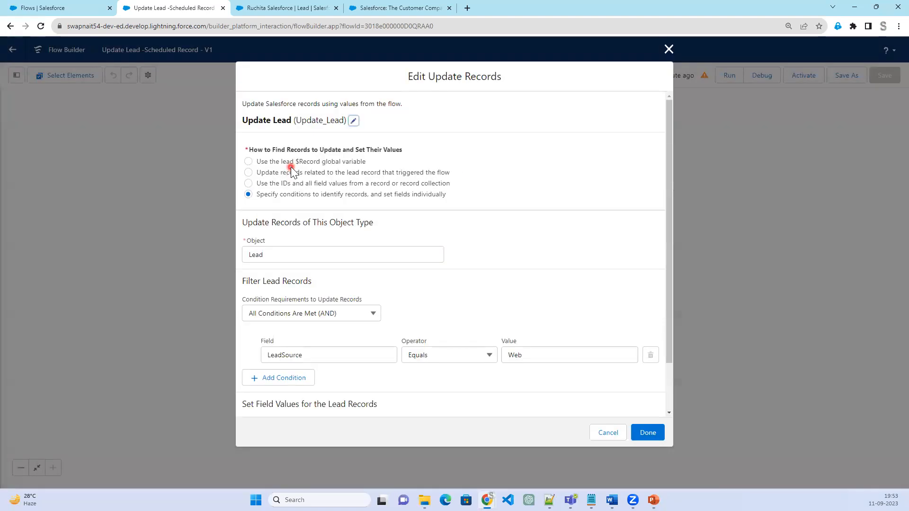
click(292, 163)
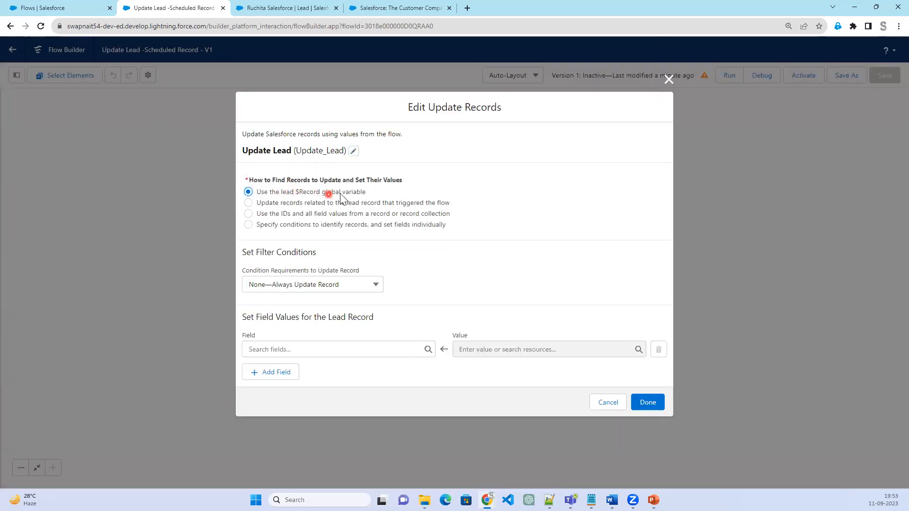
Set the Website field to the copied Salesforce web address in the Update Lead element, apply it and save the flow
click(322, 349)
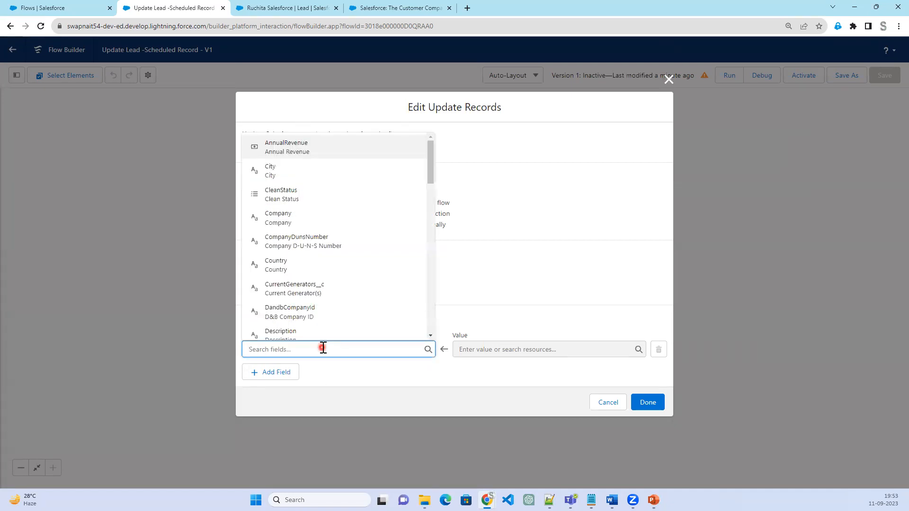
text(web)
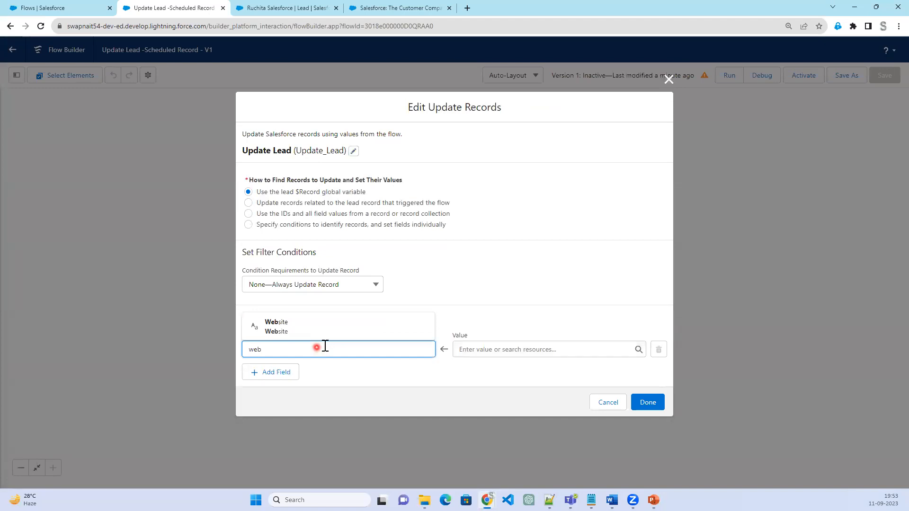
click(327, 331)
right_click(514, 349)
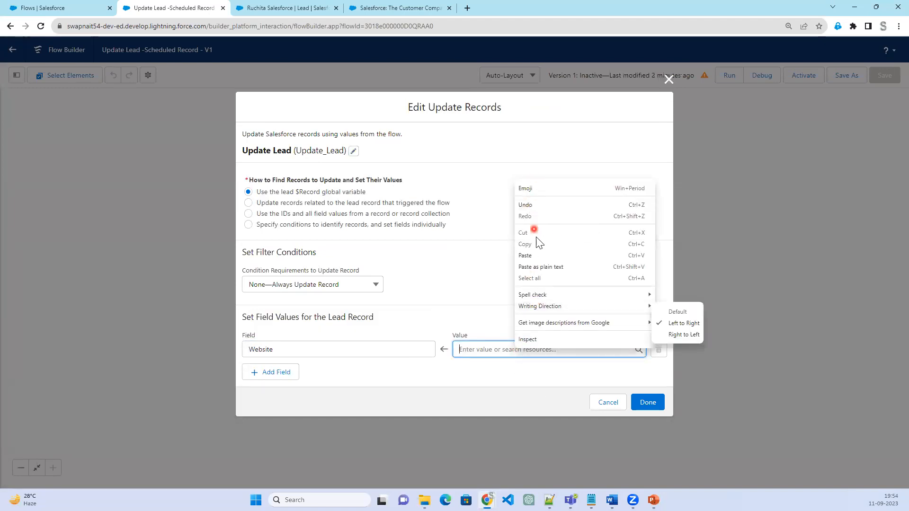
click(536, 255)
click(655, 404)
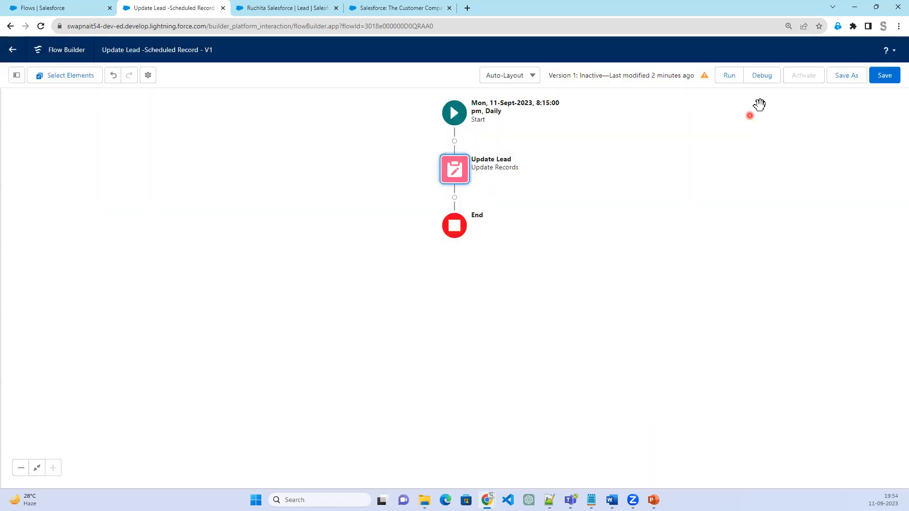
click(884, 75)
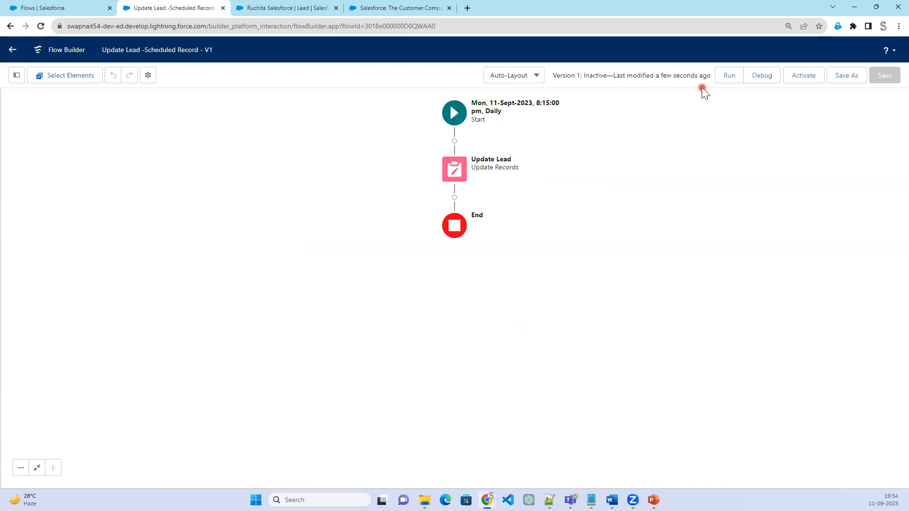
Check the object and filter conditions in the Start element, and activate the flow
click(458, 119)
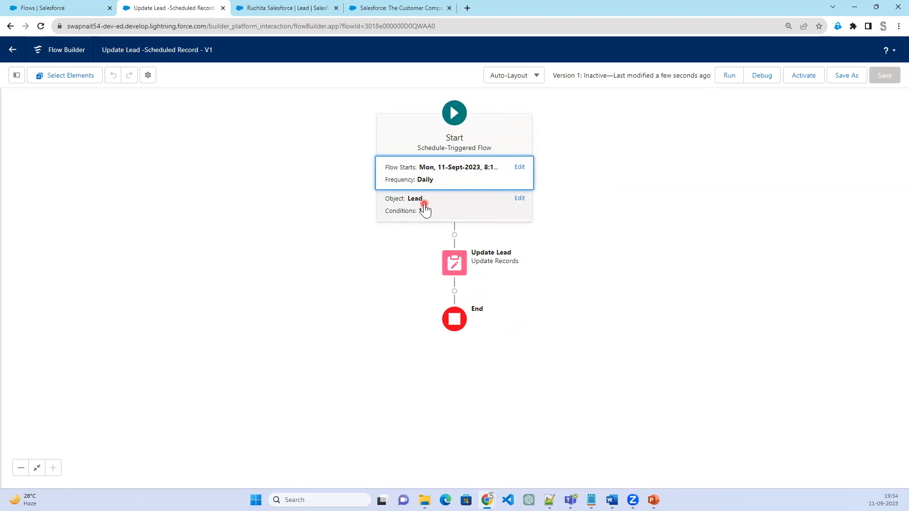
click(401, 204)
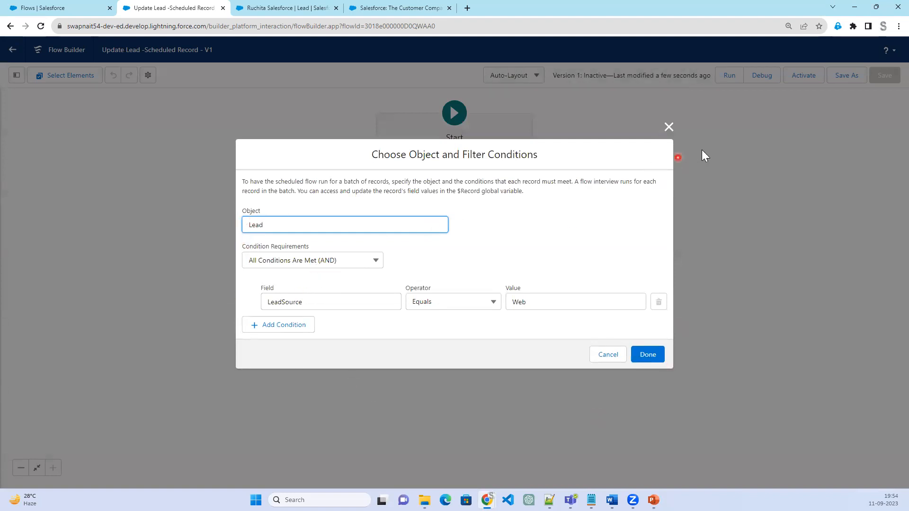
click(668, 127)
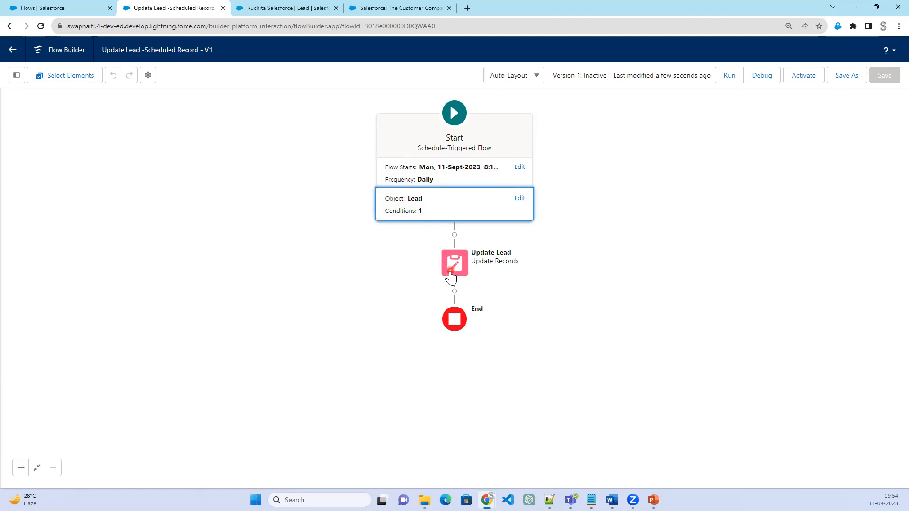
click(798, 77)
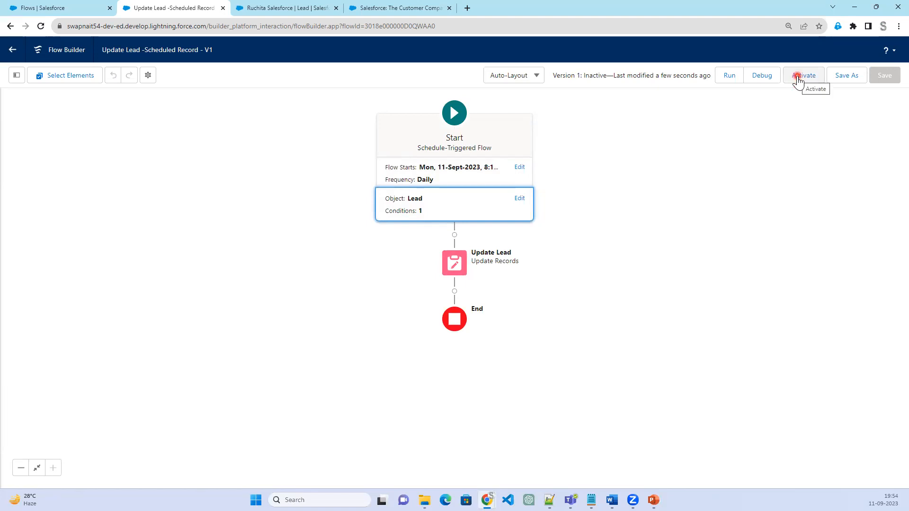
click(798, 78)
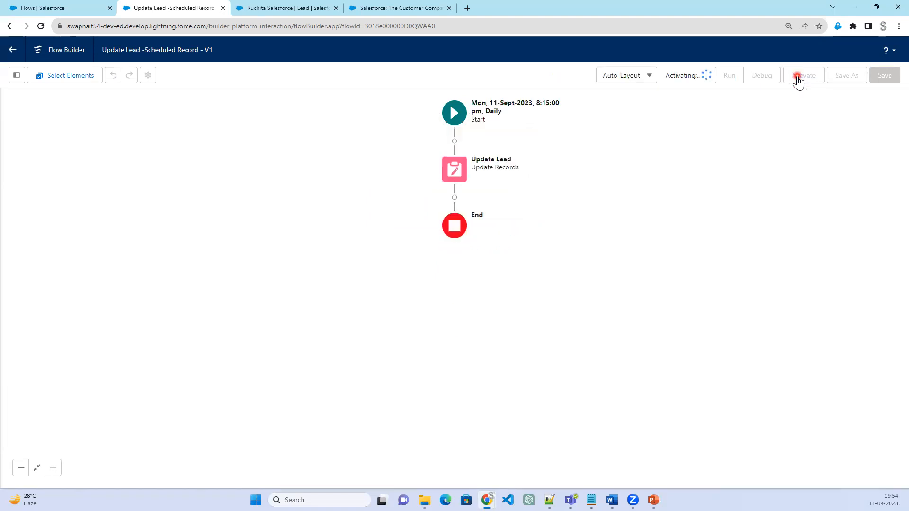
Return to Setup, search for sched and open the Scheduled Jobs page
click(267, 8)
click(66, 8)
click(33, 99)
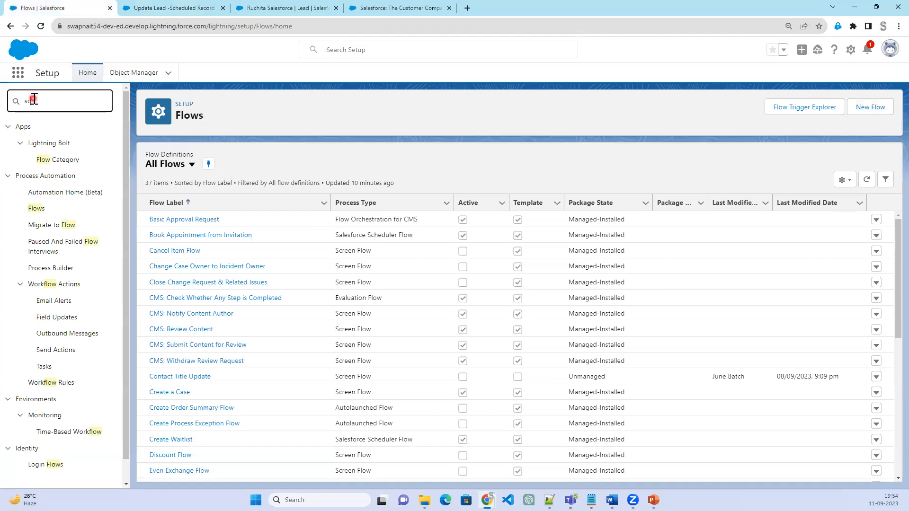
text(sched)
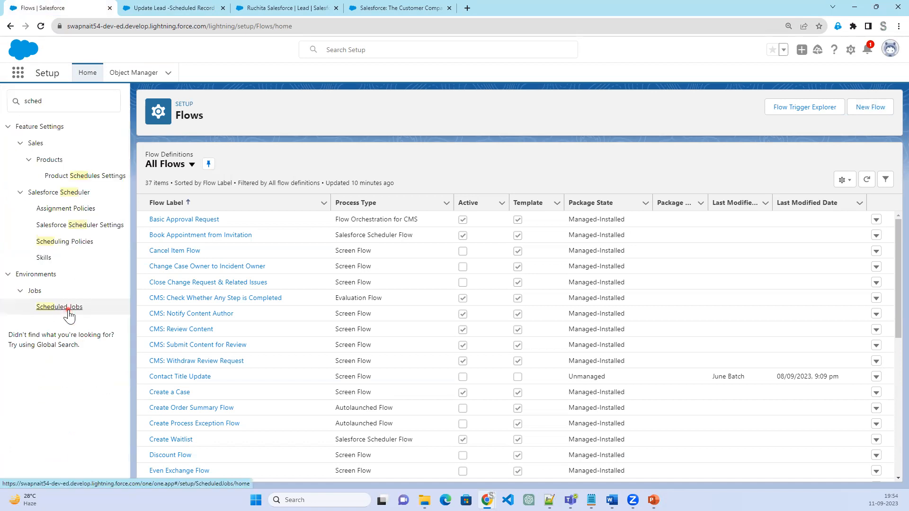
click(69, 311)
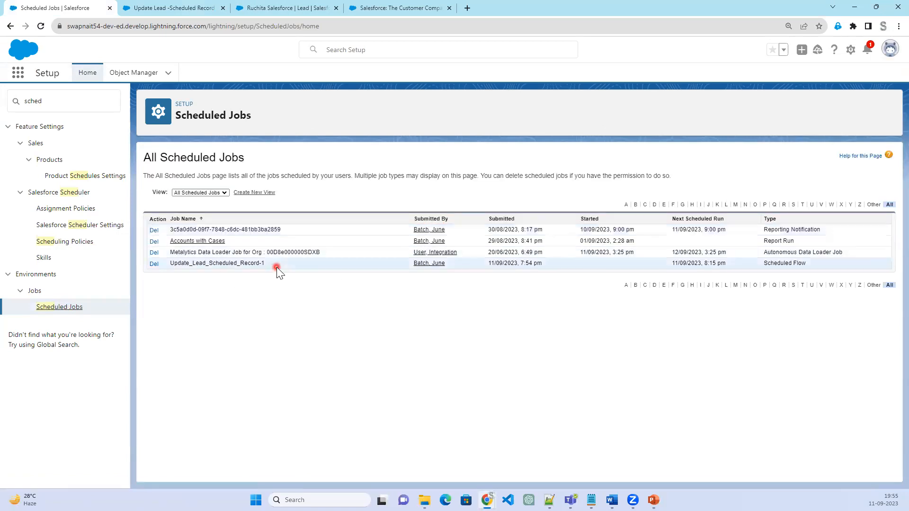
Check the Update_Lead_Scheduled_Record-1 job's name, submission time and next scheduled run
drag(277, 264, 175, 259)
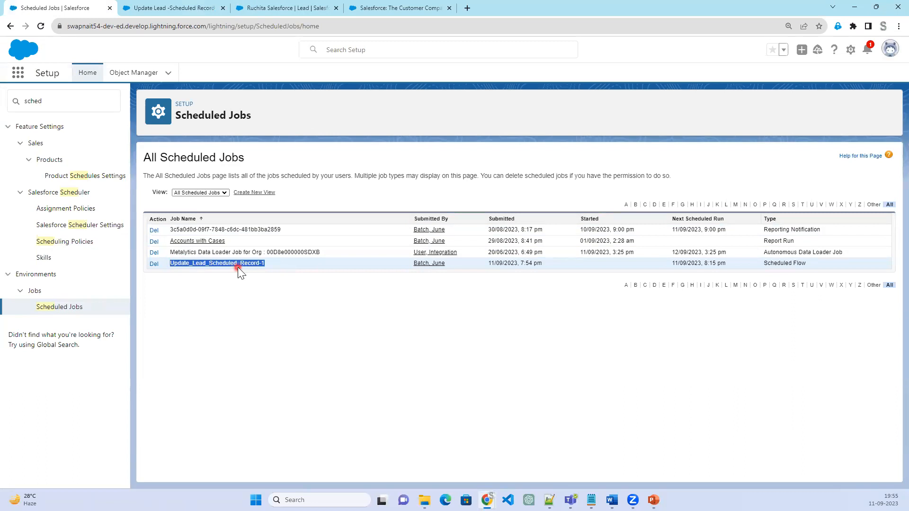
drag(412, 264, 543, 272)
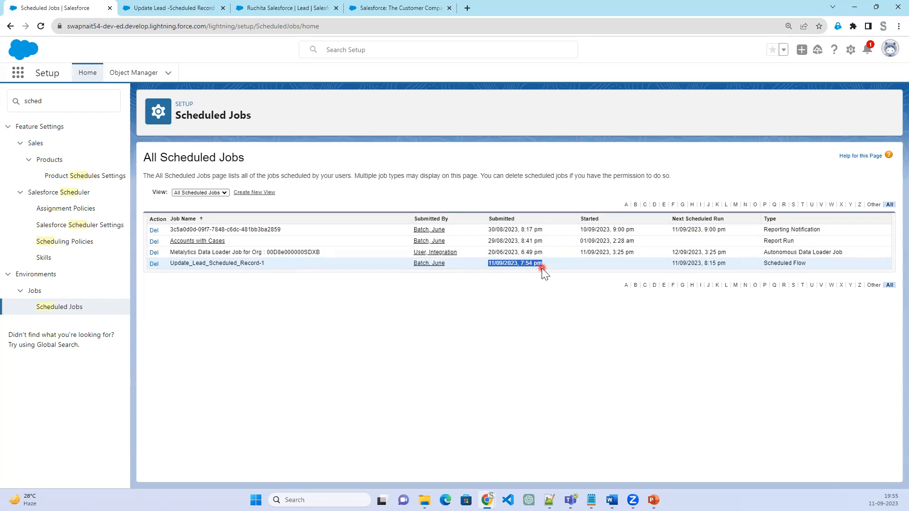
drag(733, 263, 671, 262)
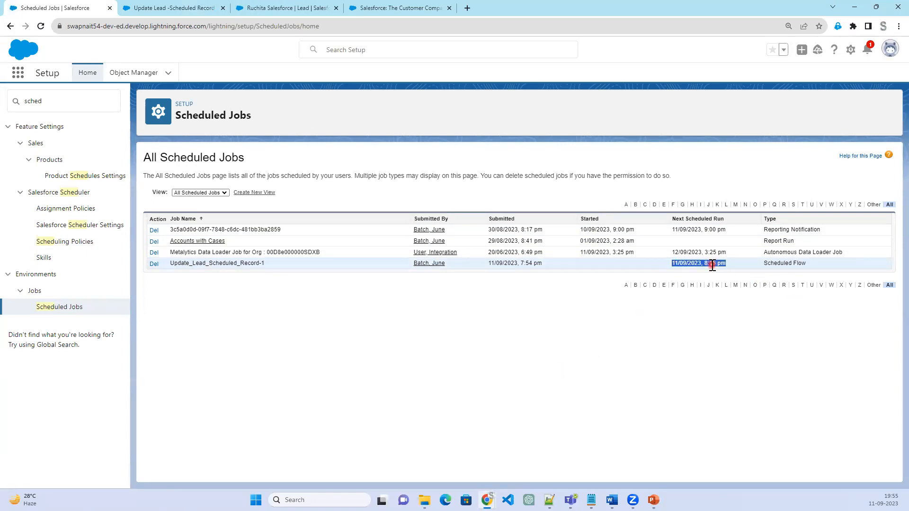
Go back to the open lead record and open the Leads list from there
click(161, 8)
click(251, 10)
click(378, 10)
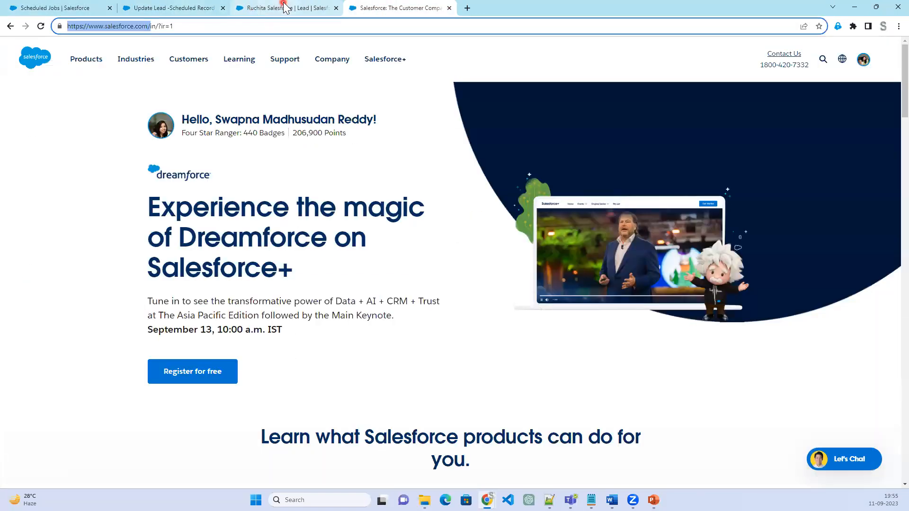
click(286, 8)
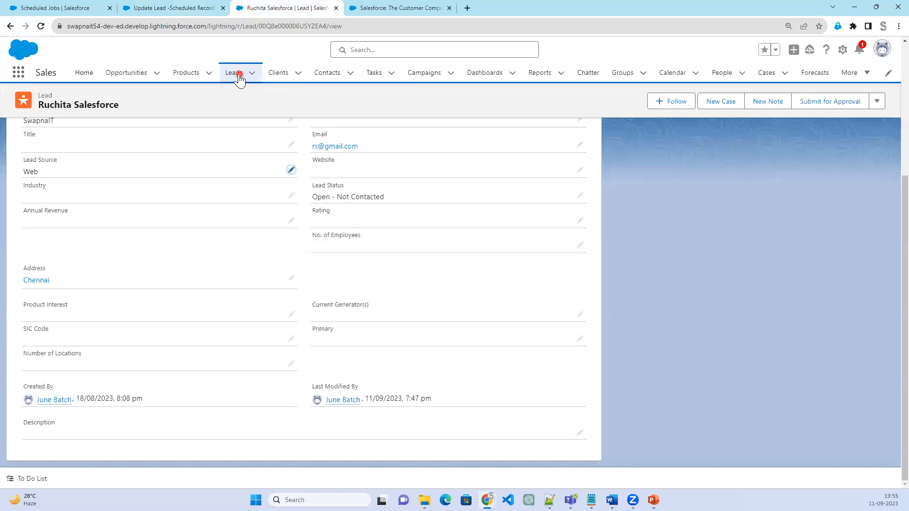
click(239, 75)
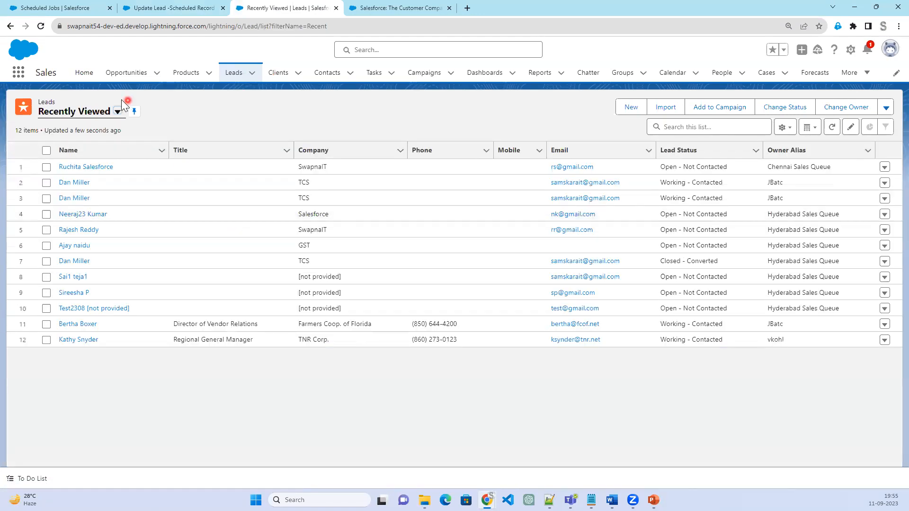
Show the All Open Leads list view and sort it by Lead Source in ascending order to review the Web-sourced leads
click(117, 112)
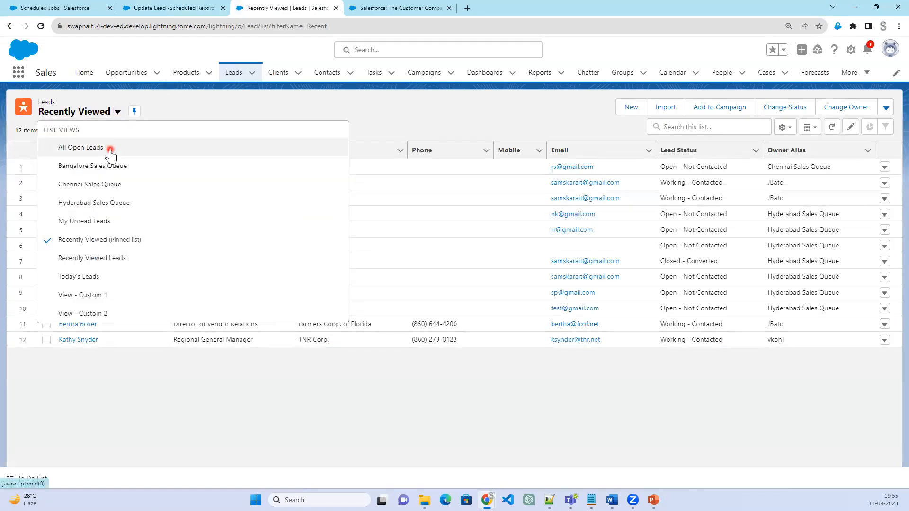
click(81, 147)
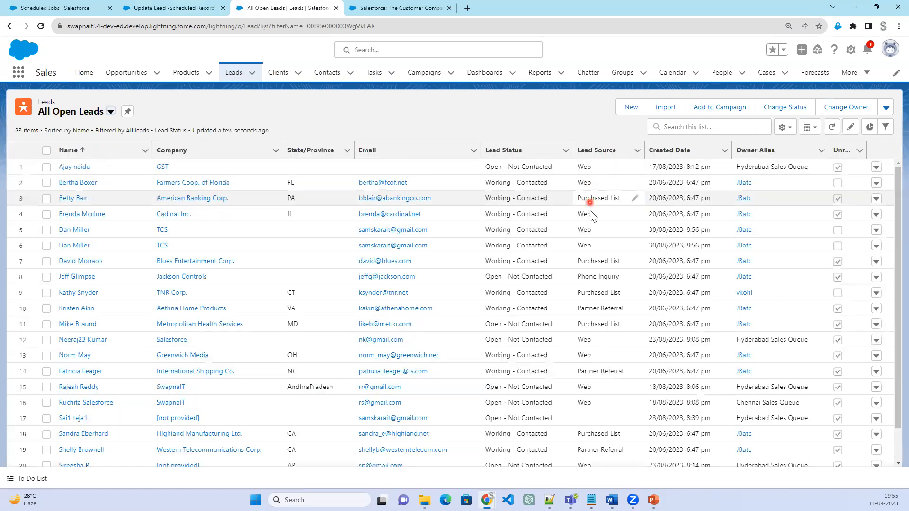
click(592, 151)
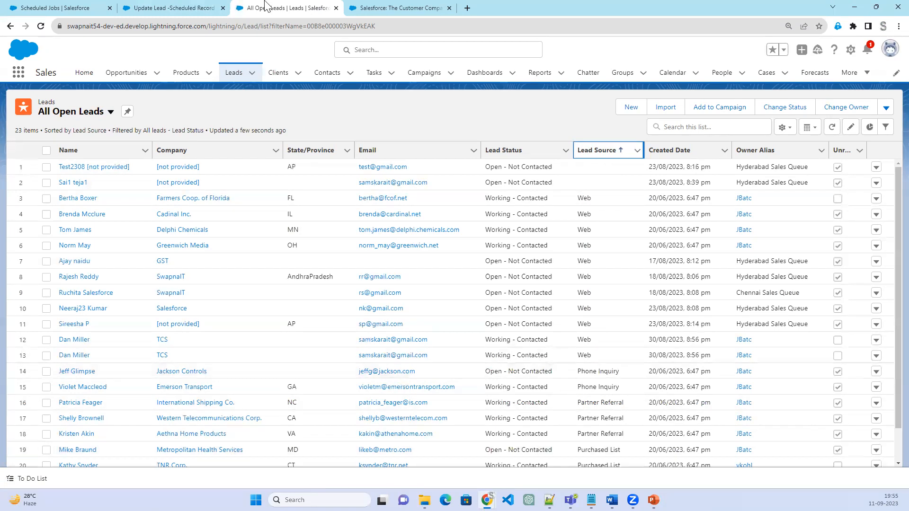
Close the salesforce.com website page and return to the Update Lead -Scheduled Record flow in Flow Builder
click(396, 8)
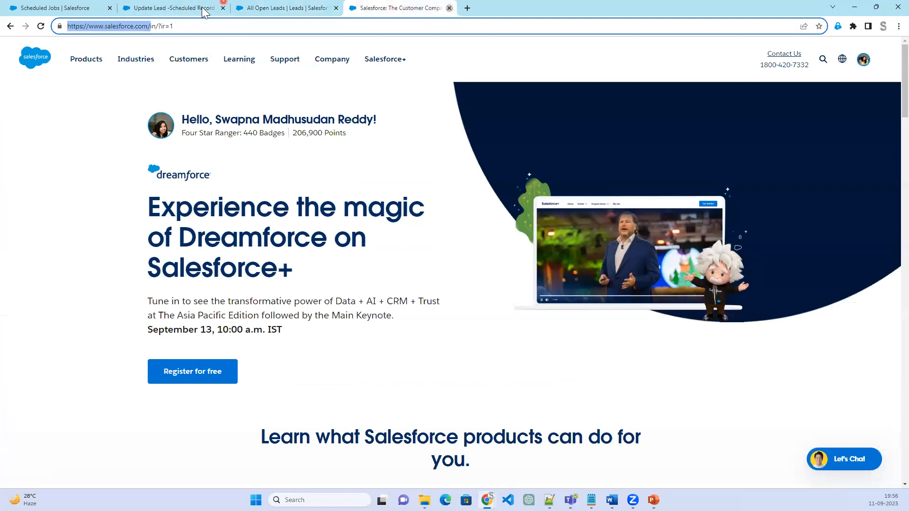
click(179, 12)
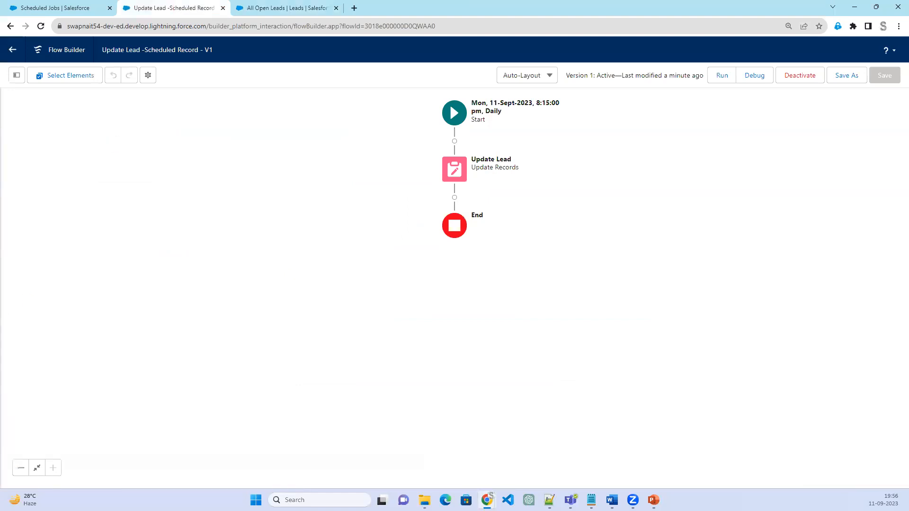
key(alt+Tab)
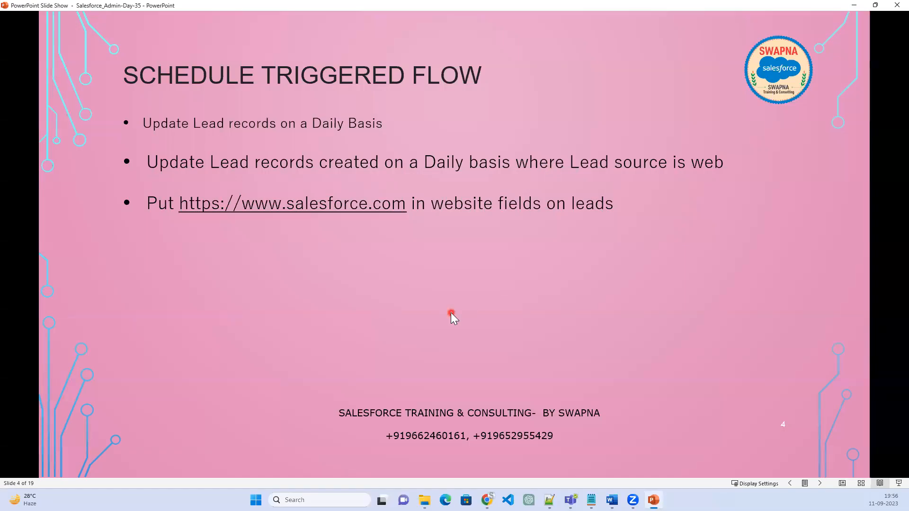
key(Right)
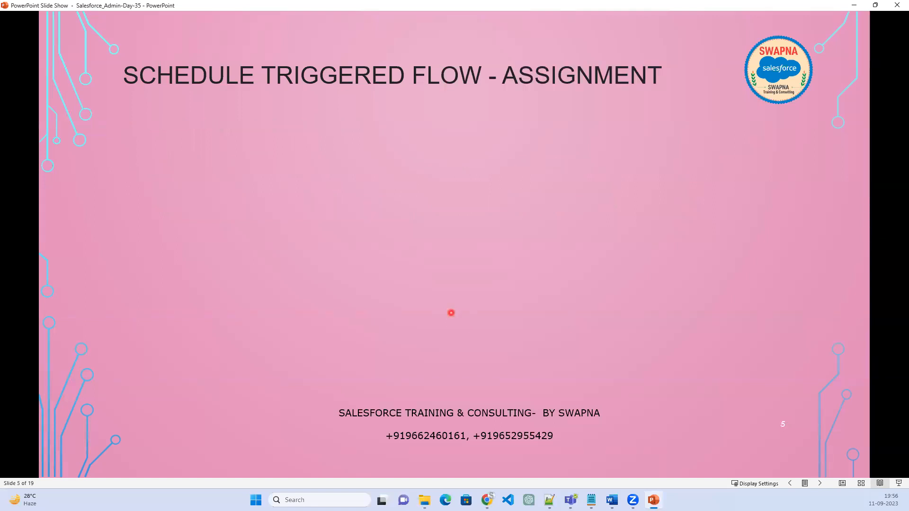
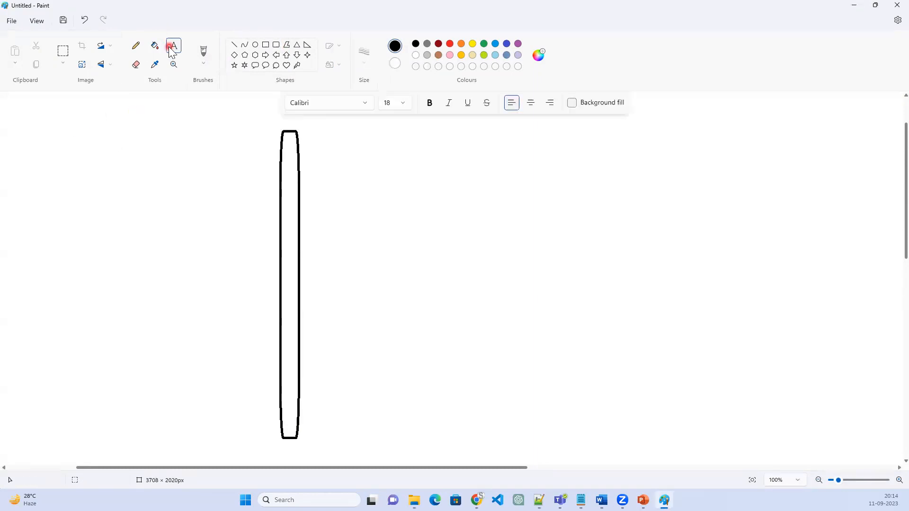
Add the text label "Event Producer" on the blank canvas area beside the tall vertical bar, in Calibri 18
click(175, 46)
click(89, 138)
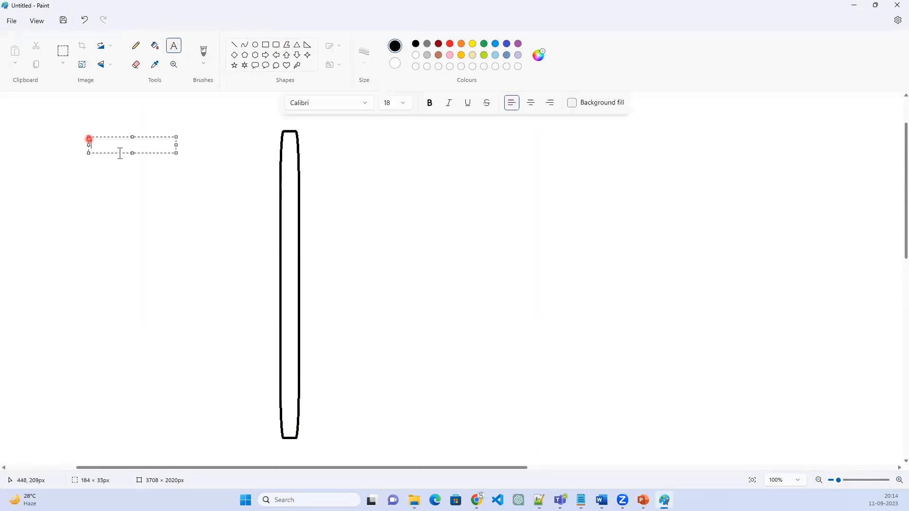
text(En)
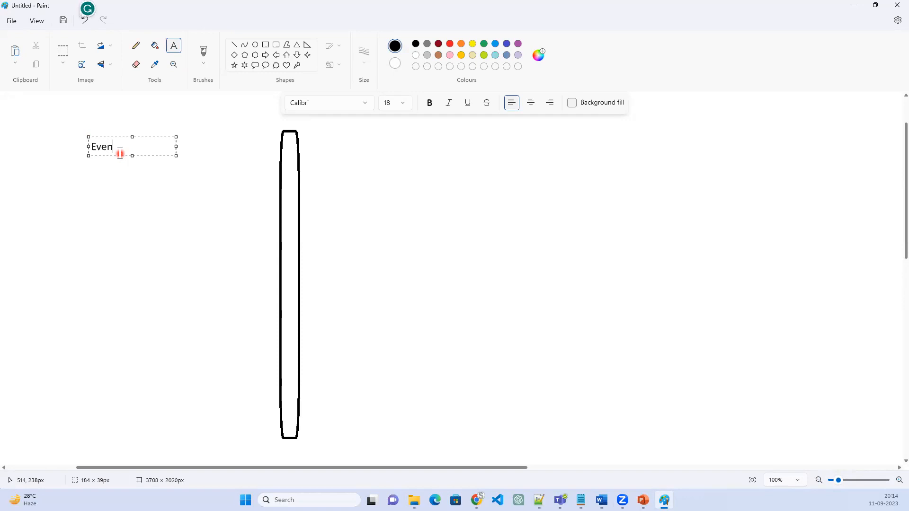
text(ent Poduc)
text(r)
click(406, 154)
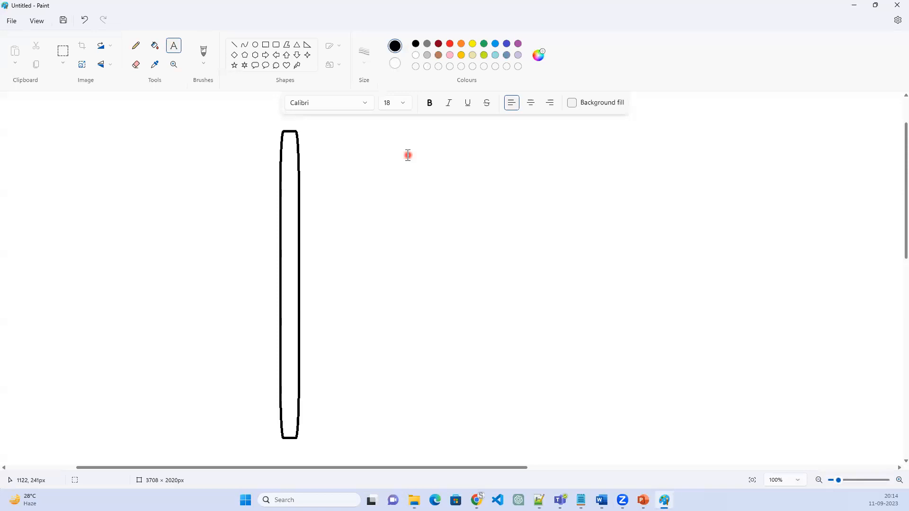
Add the text label "Event Consumer" on the opposite side of the vertical bar from the Event Producer label
click(441, 150)
text(Event Consumer)
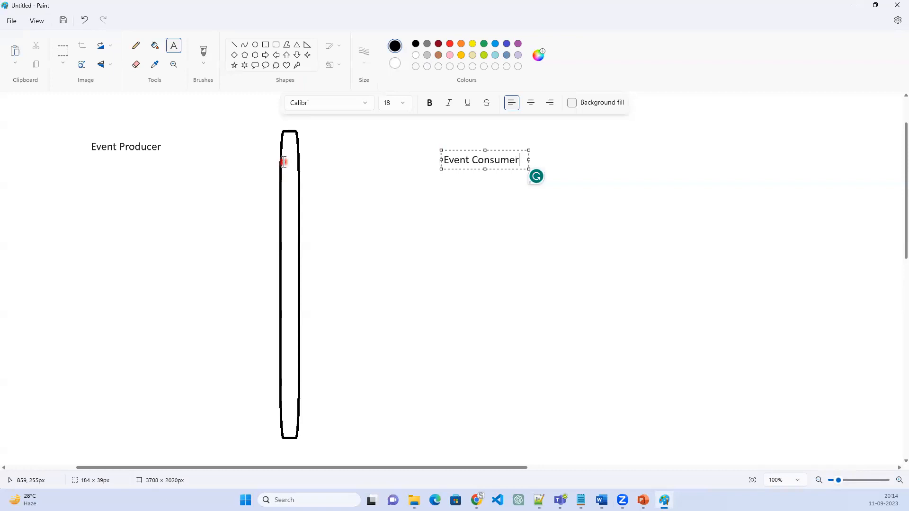
Fill the inside of the tall vertical bar with pink
click(159, 45)
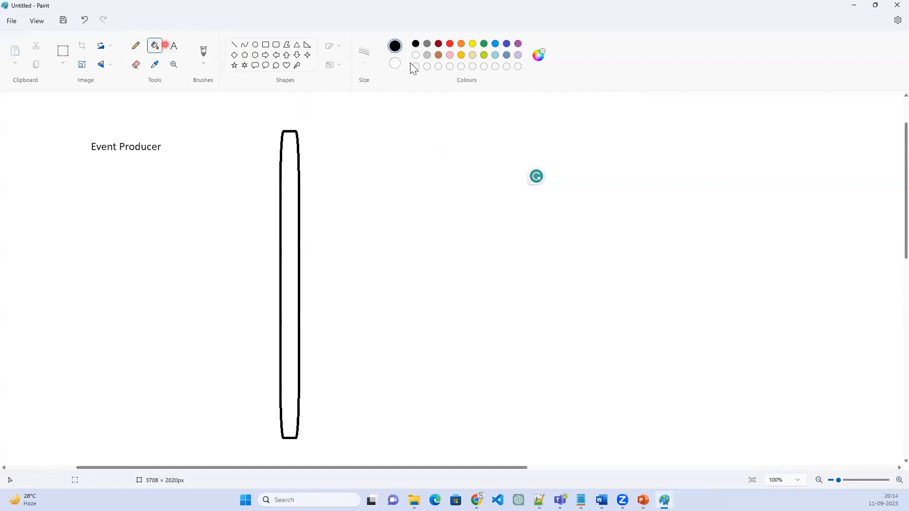
click(450, 55)
click(297, 204)
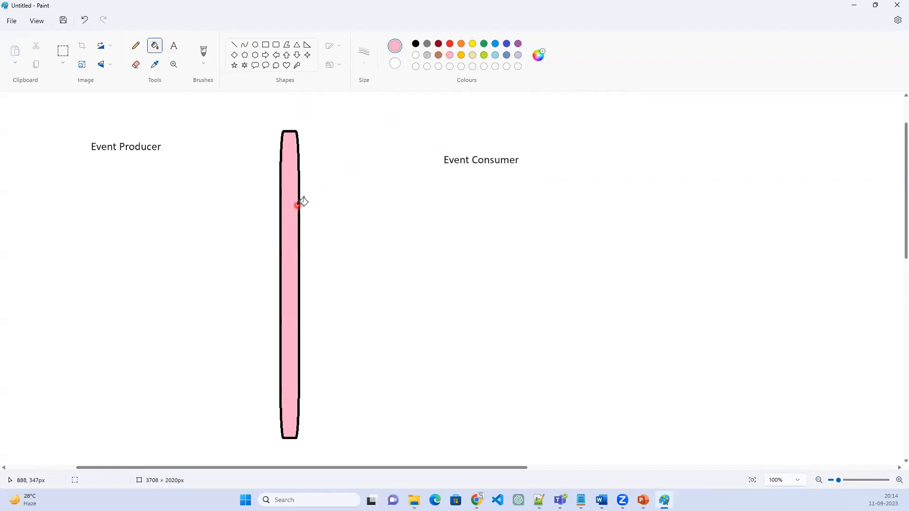
Label the pink bar "Event Bus" in black text just above its upper end
click(174, 46)
click(416, 43)
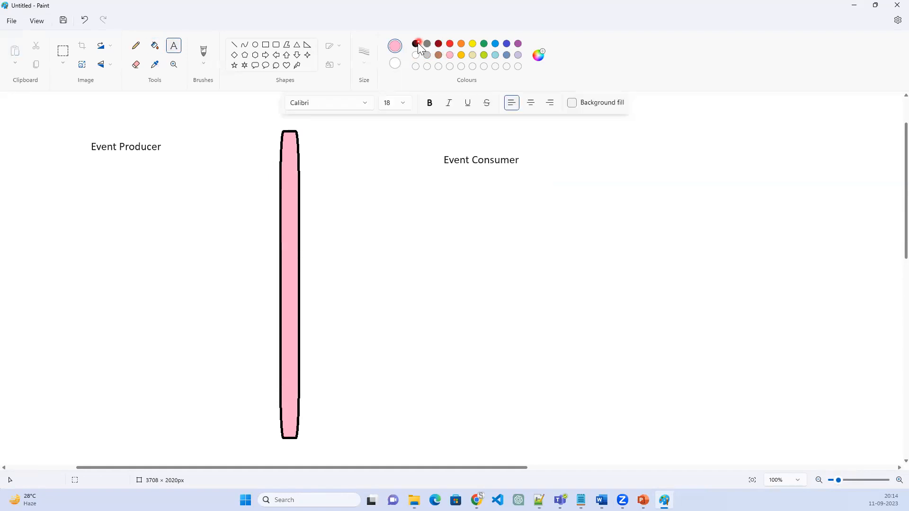
click(273, 117)
click(324, 127)
text(E)
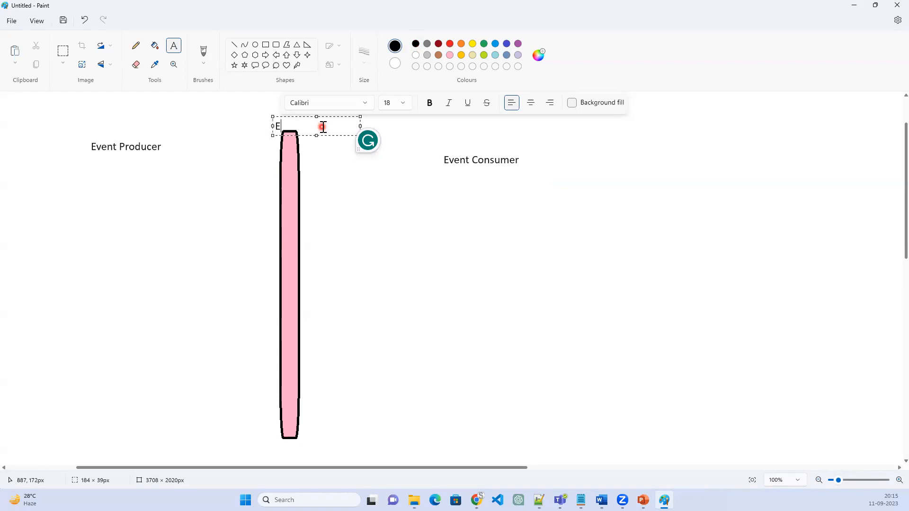
text(vent Bus)
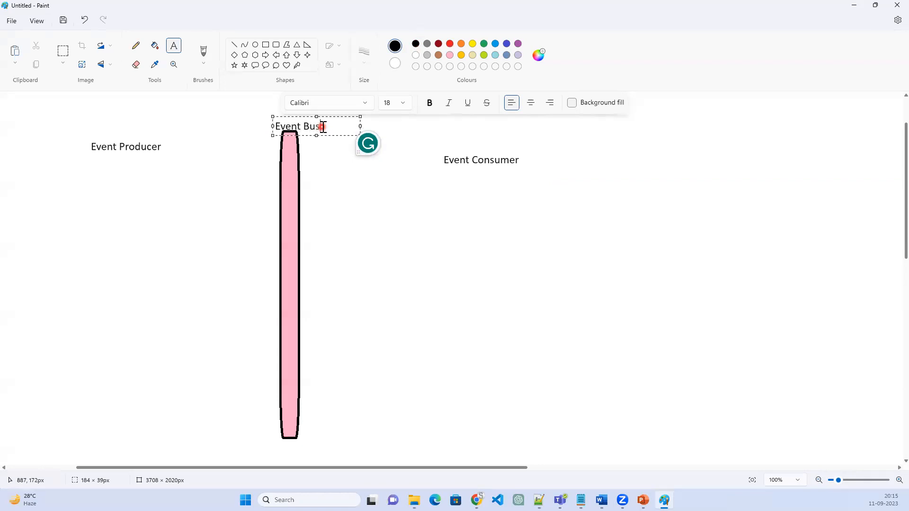
click(241, 224)
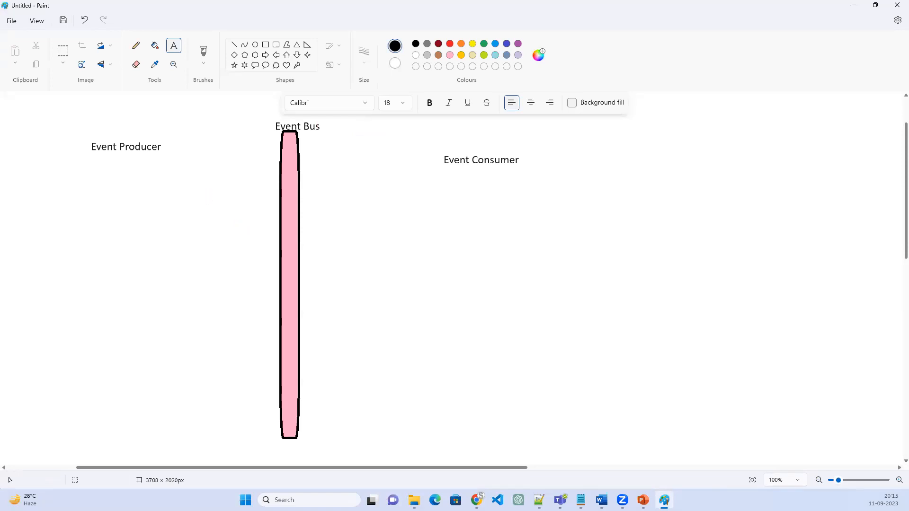
Write a four-line text list beneath the Event Producer label: Flow, APEX, Lightning Aura, LWC
click(97, 169)
text(Fiow)
key(Return)
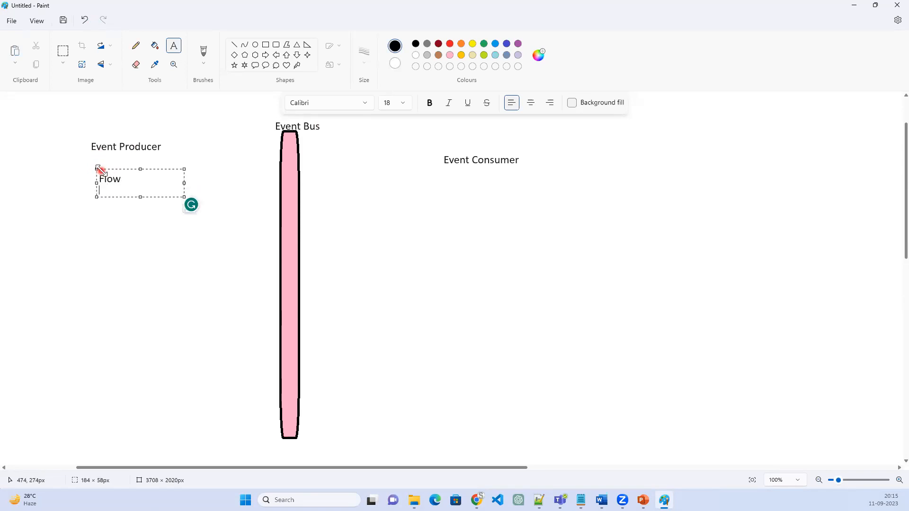
text(APEX)
key(Return)
text(Lightning)
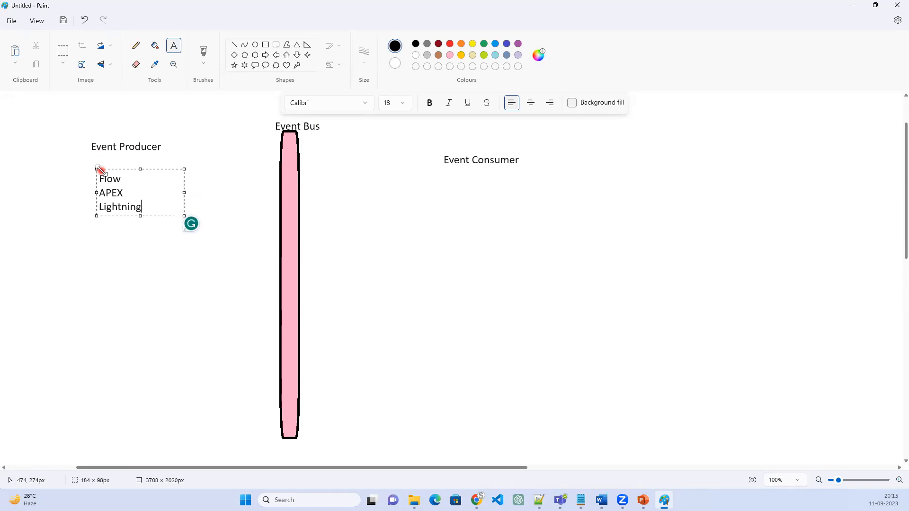
text( Aura)
key(Return)
text(LWC)
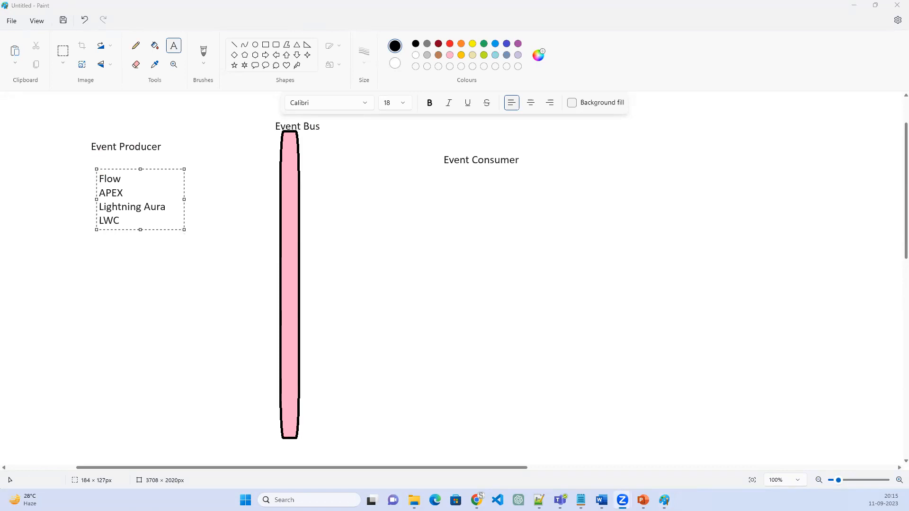
click(194, 238)
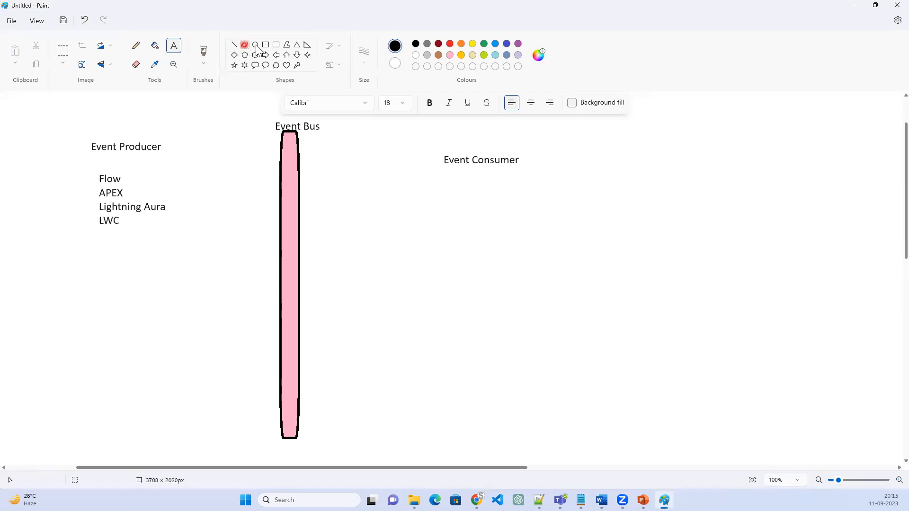
Frame the producer list with a rounded rectangle about 229 × 171 px and brush a curved arrow from it to the pink bar
click(277, 44)
drag(91, 169, 199, 250)
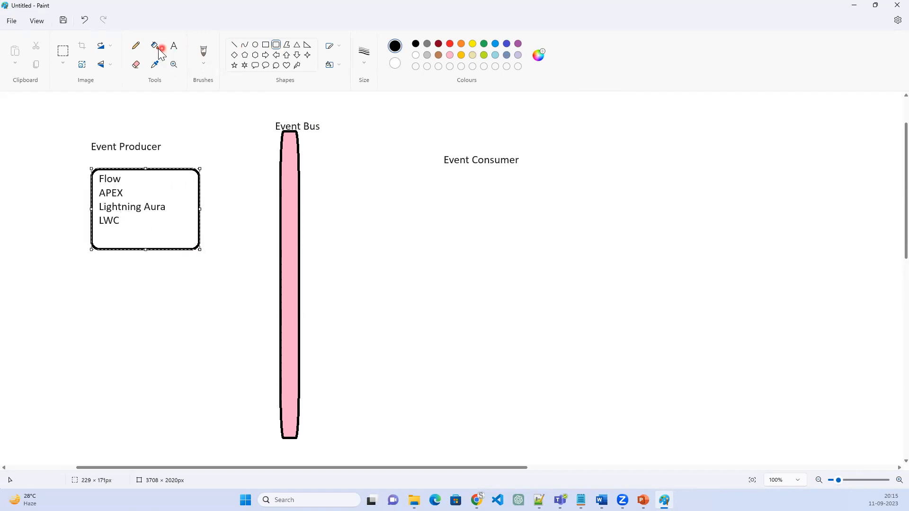
click(203, 52)
mouse_move(192, 216)
mouse_down()
mouse_move(201, 201)
mouse_move(245, 183)
mouse_move(277, 212)
mouse_up()
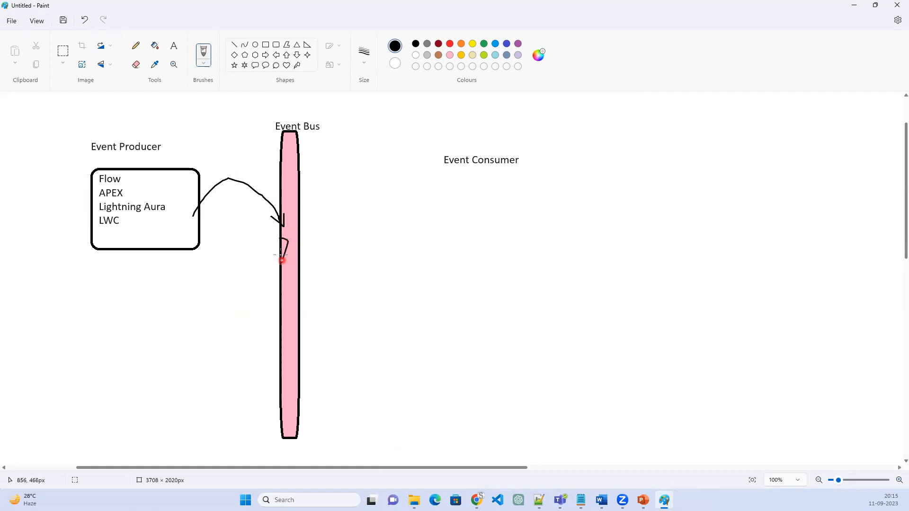
Handwrite "72 hours" with the brush across the pink bar, below the arrowhead
mouse_move(279, 250)
mouse_down()
mouse_move(295, 246)
mouse_move(315, 259)
mouse_move(341, 231)
mouse_move(359, 229)
mouse_move(381, 251)
mouse_up()
drag(327, 225, 354, 230)
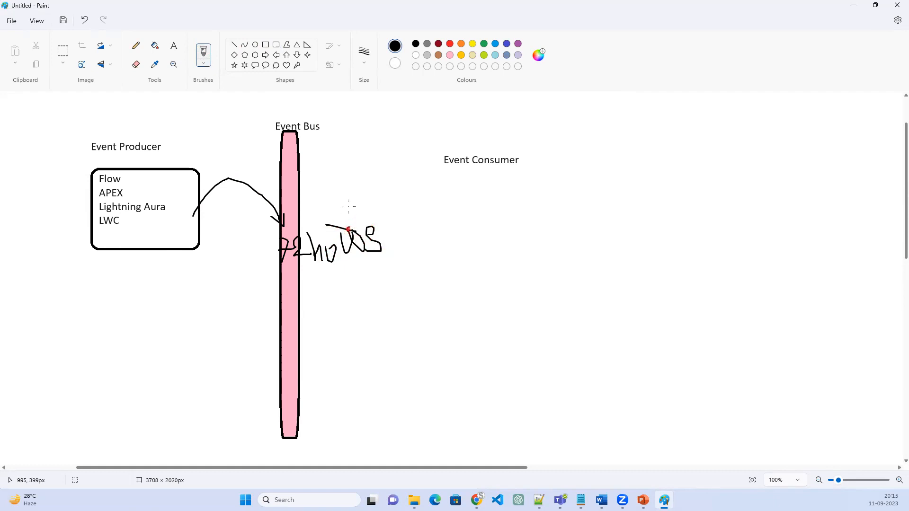
click(178, 52)
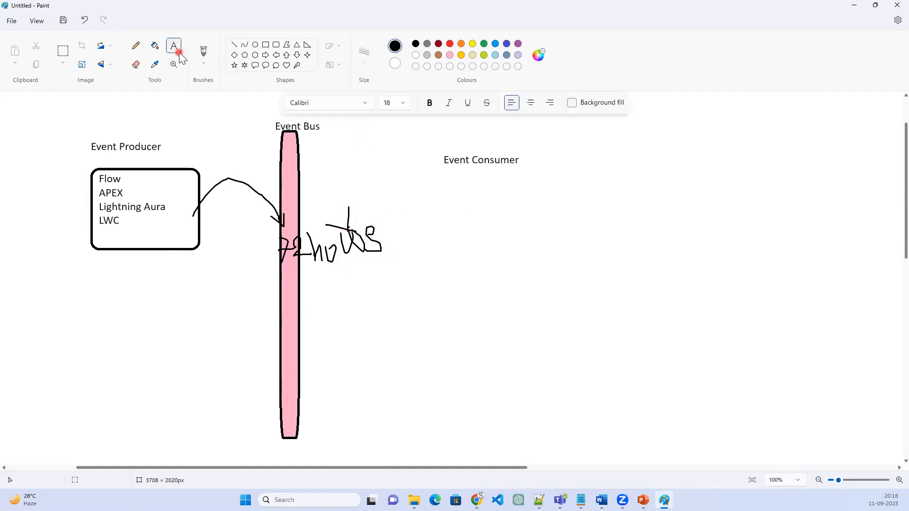
Copy the framed producer list and place the duplicate beneath the Event Consumer label
click(63, 51)
drag(76, 159, 203, 259)
key(ctrl+c)
key(ctrl+v)
drag(83, 140, 503, 227)
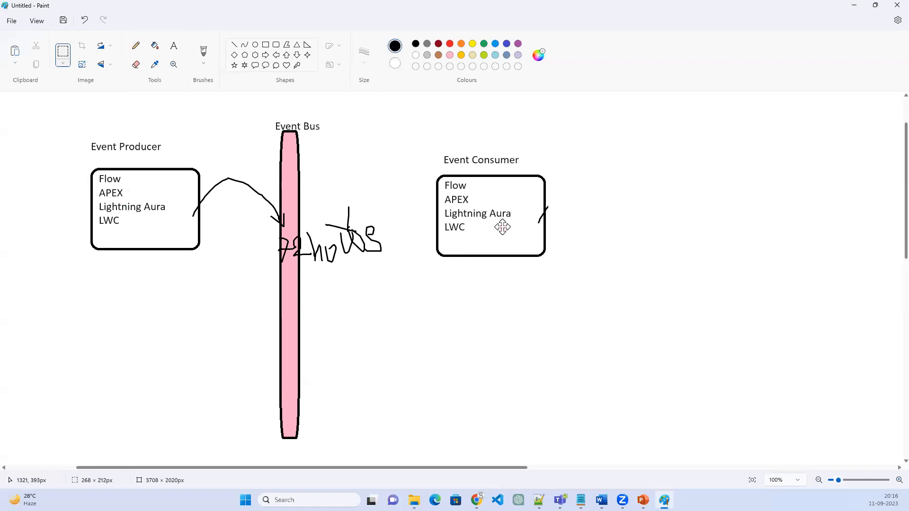
click(669, 269)
Brush an arrow from the pink bar to the Event Consumer box and draw a freehand outline around the Event Bus label
click(203, 53)
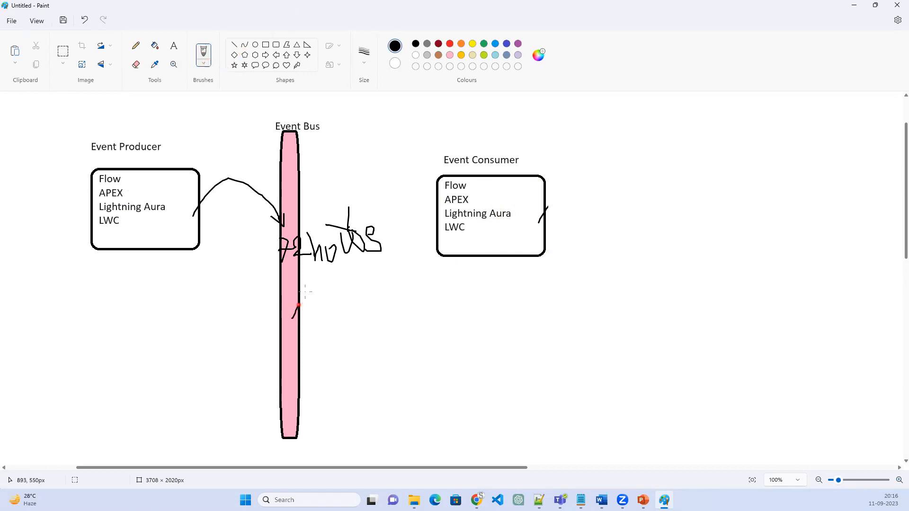
drag(343, 271, 451, 246)
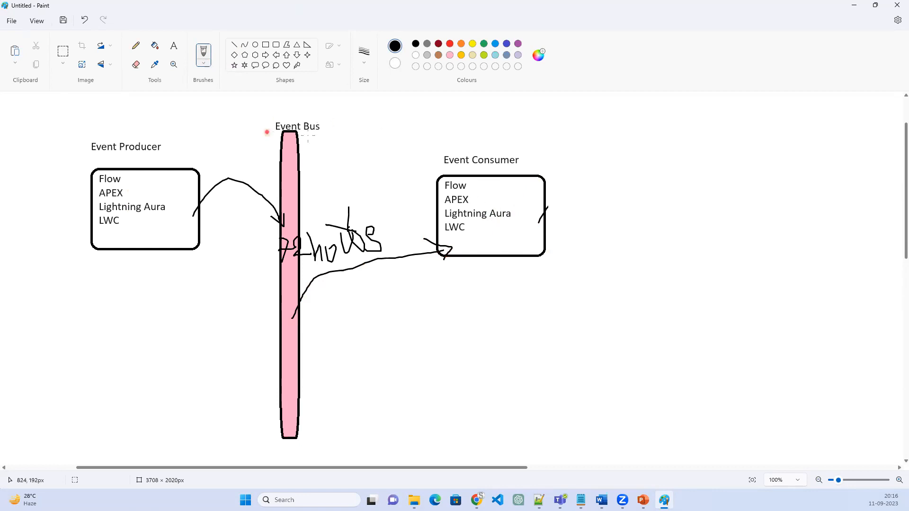
drag(319, 115, 279, 113)
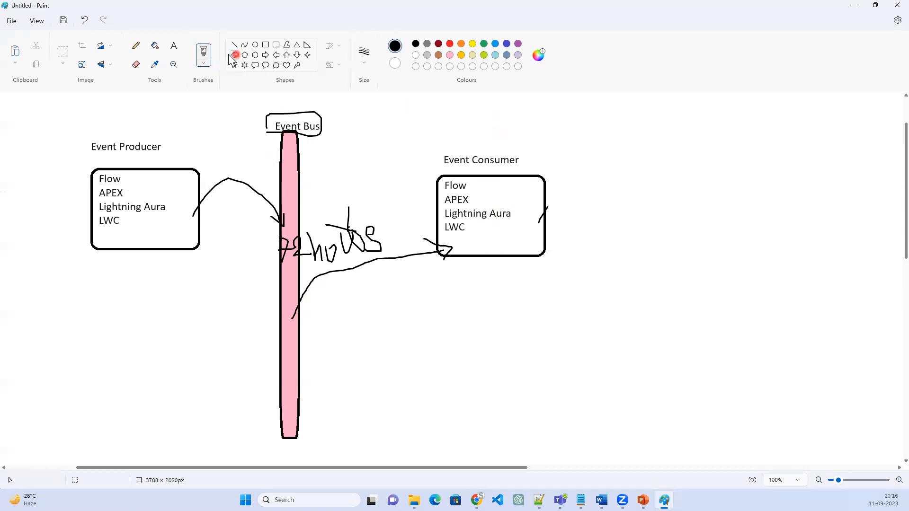
Add the text "Publisher" above the Event Producer label and "Subcriber" above the Event Consumer label
click(174, 46)
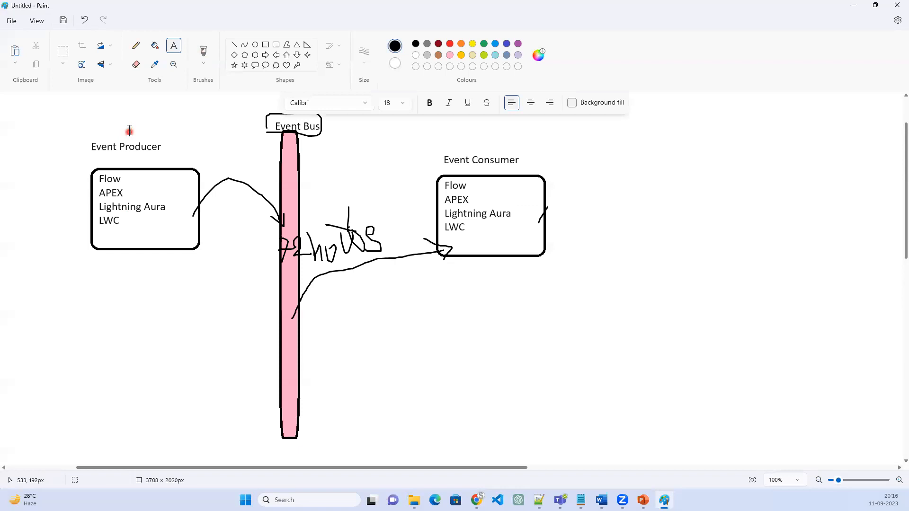
click(129, 127)
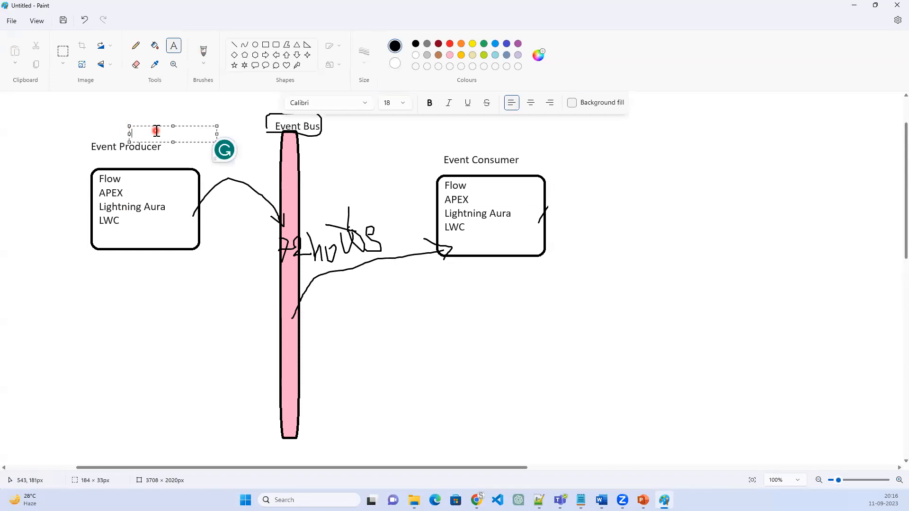
text(Publishe)
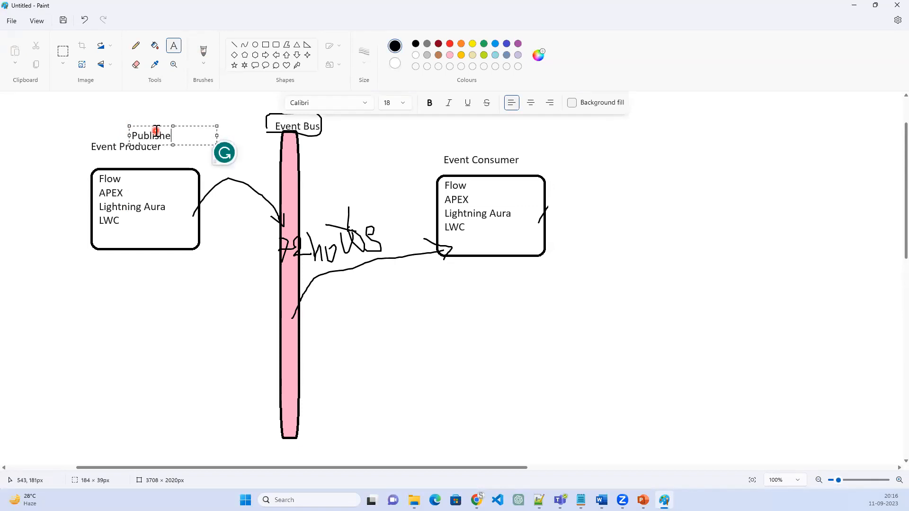
text(r)
click(475, 140)
text(Sub)
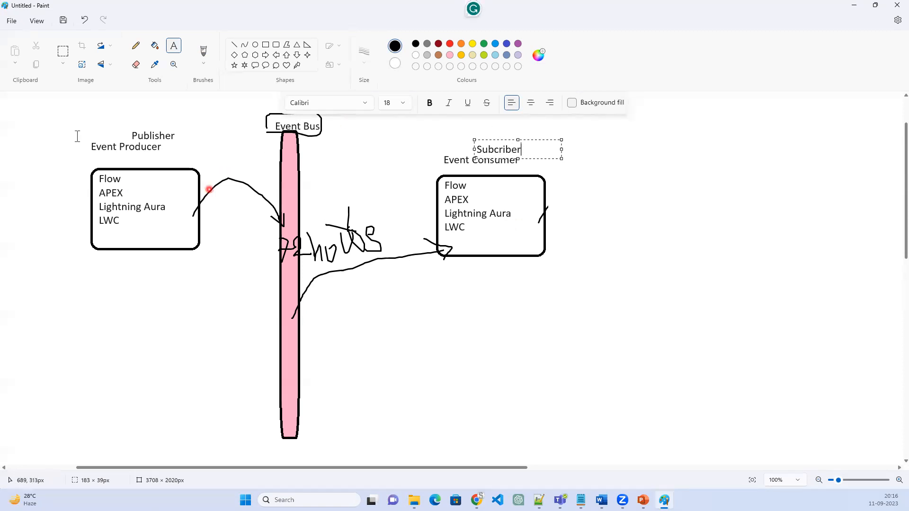
click(571, 228)
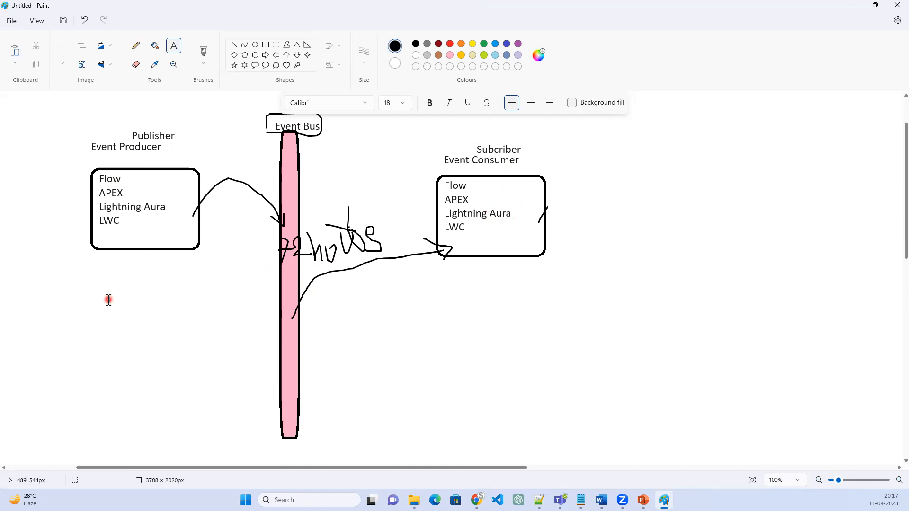
Draw a small flat freehand box with the brush just below the Event Producer frame
click(206, 57)
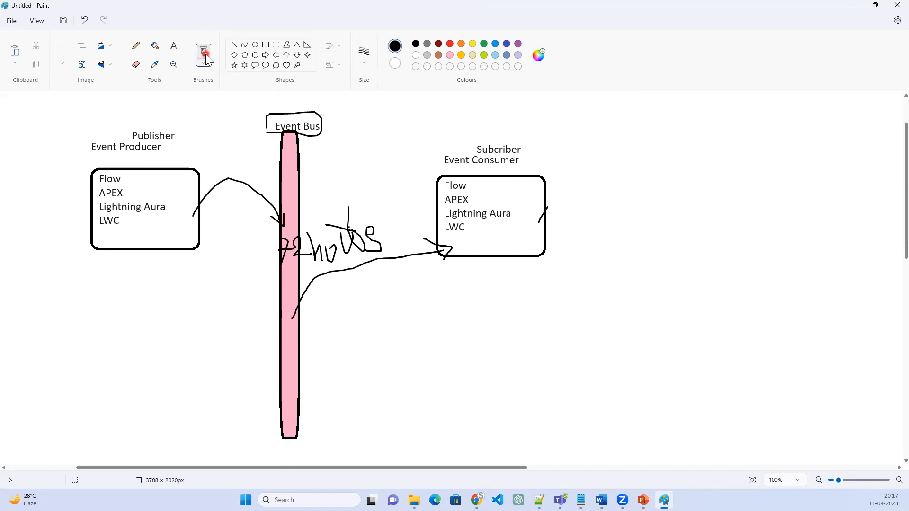
click(174, 51)
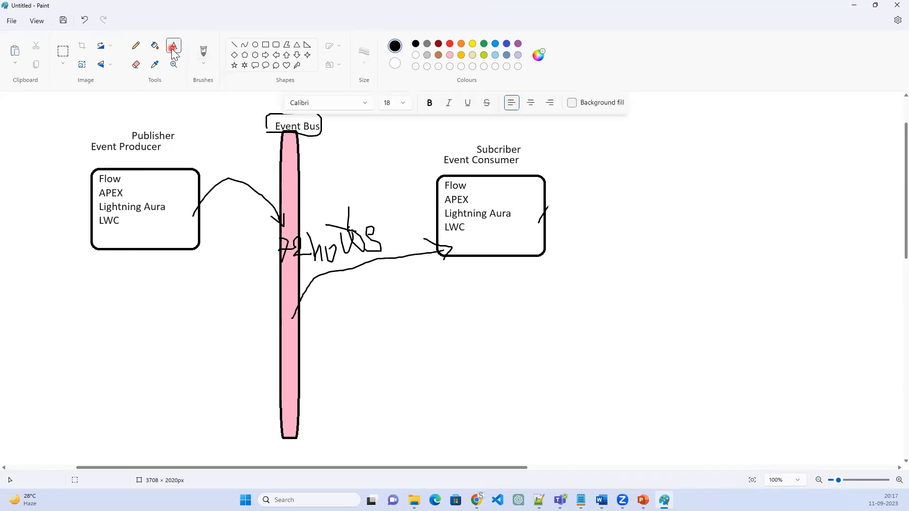
click(203, 53)
mouse_move(107, 268)
mouse_down()
mouse_move(181, 263)
mouse_move(155, 276)
mouse_up()
mouse_move(116, 280)
mouse_down()
mouse_move(106, 268)
mouse_move(114, 272)
mouse_up()
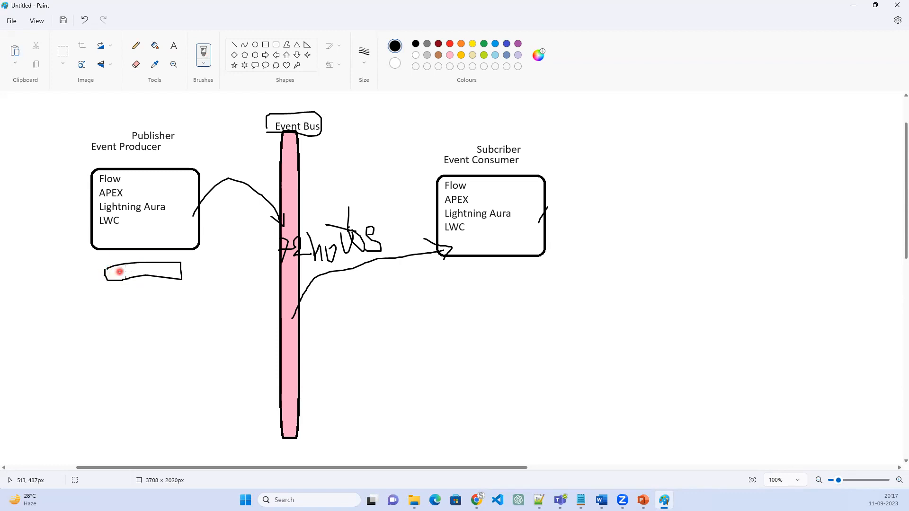
Add the text "Record-Triggered Flow" below the small freehand box and widen its text box to fit one line
click(174, 46)
click(76, 299)
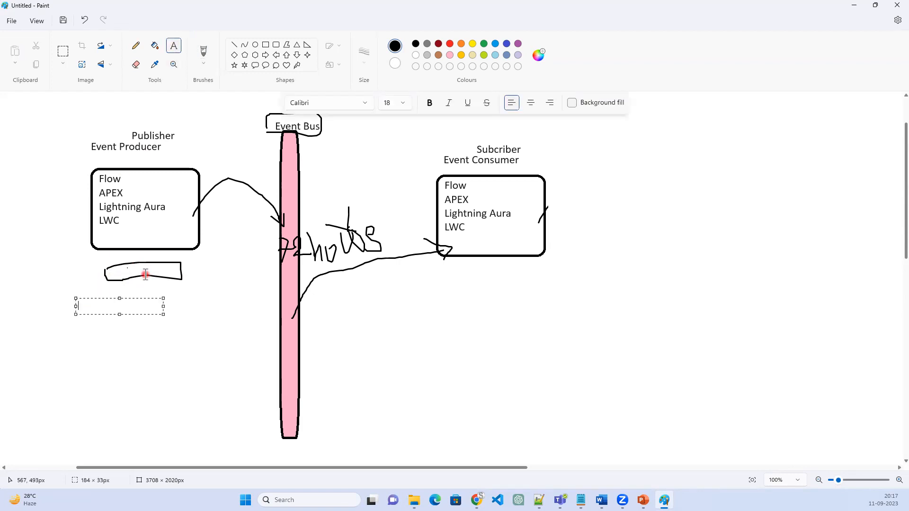
text(Recor)
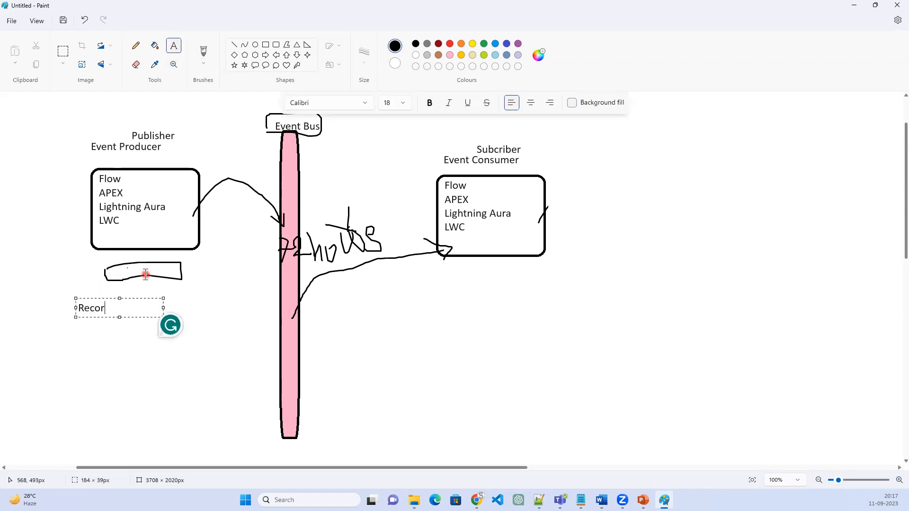
text(d-Triggered)
key(Return)
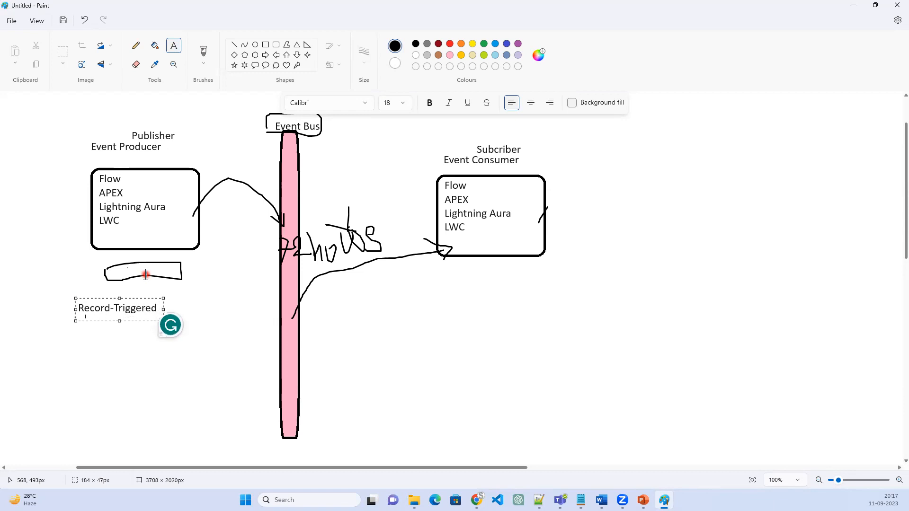
text(Flow)
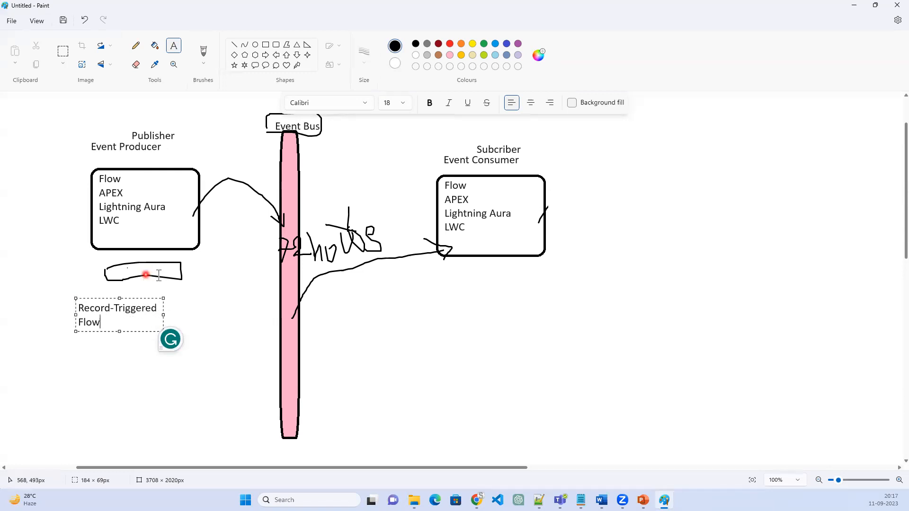
drag(163, 315, 227, 315)
click(443, 288)
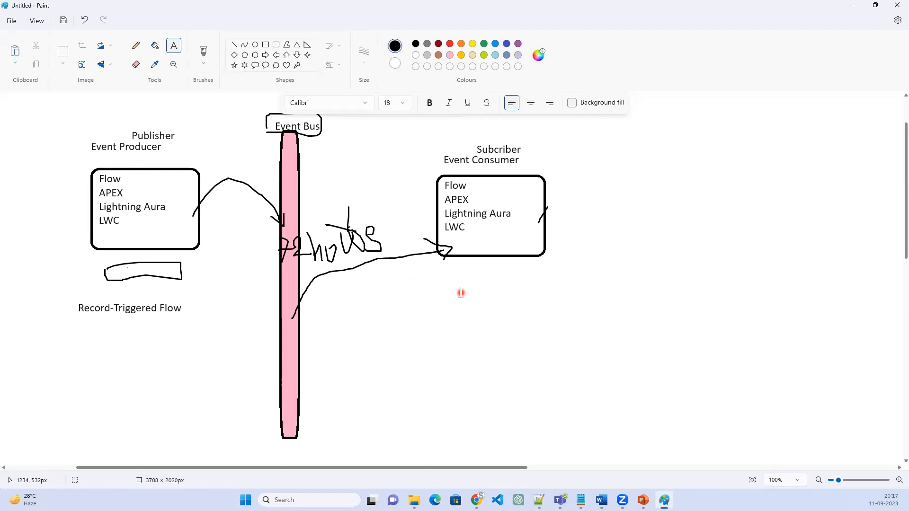
Add the text "Platform Event Triggered Flow" below the Event Consumer box and widen its text box to fit one line
click(445, 294)
text(Pl)
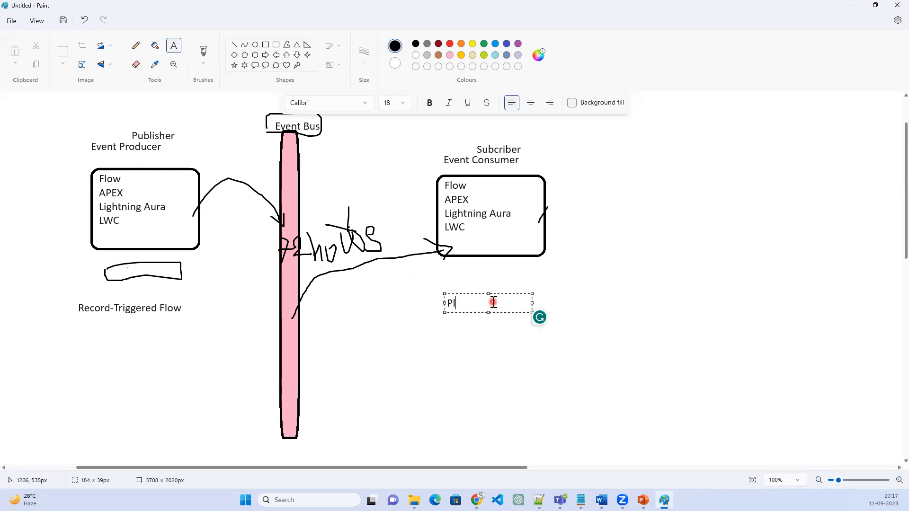
text(atformEvent Trigger)
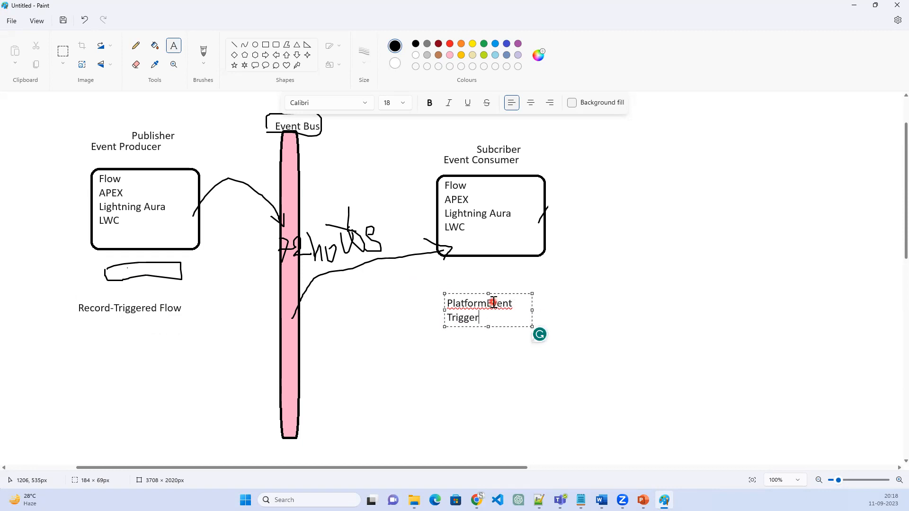
text(ed Flow)
click(488, 303)
drag(535, 310, 653, 308)
click(199, 347)
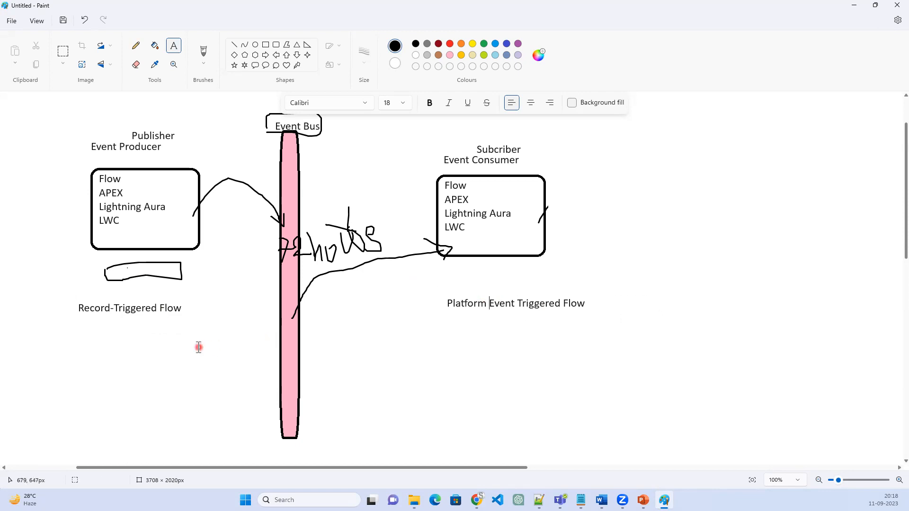
Draw a rounded rectangle about 208 × 214 px below the Record-Triggered Flow label
scroll(199, 347, down, 3)
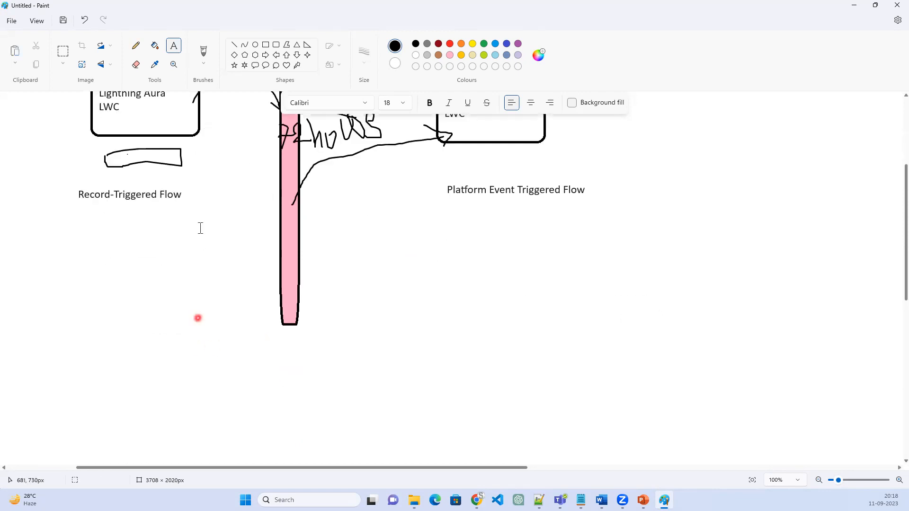
click(276, 44)
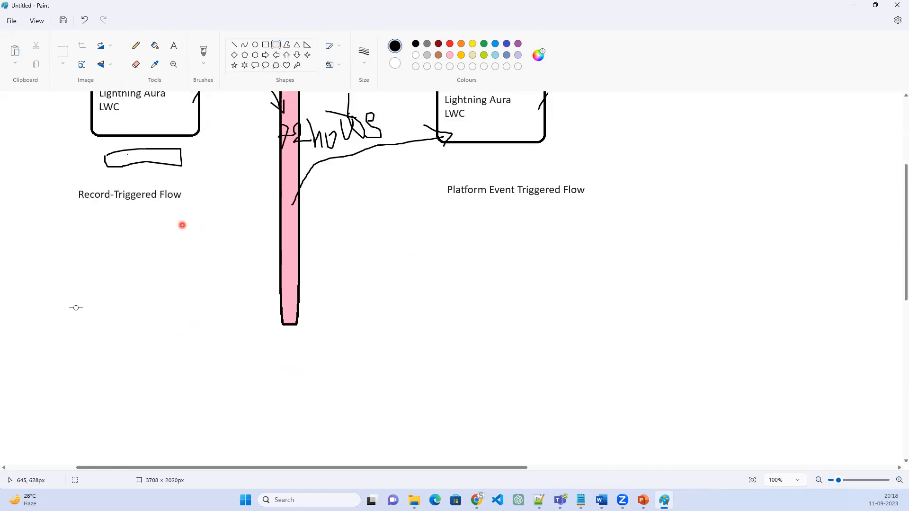
mouse_move(88, 221)
mouse_down()
mouse_move(164, 240)
mouse_move(191, 273)
mouse_up()
mouse_move(185, 312)
mouse_down()
mouse_move(181, 341)
mouse_move(183, 308)
mouse_move(185, 322)
mouse_up()
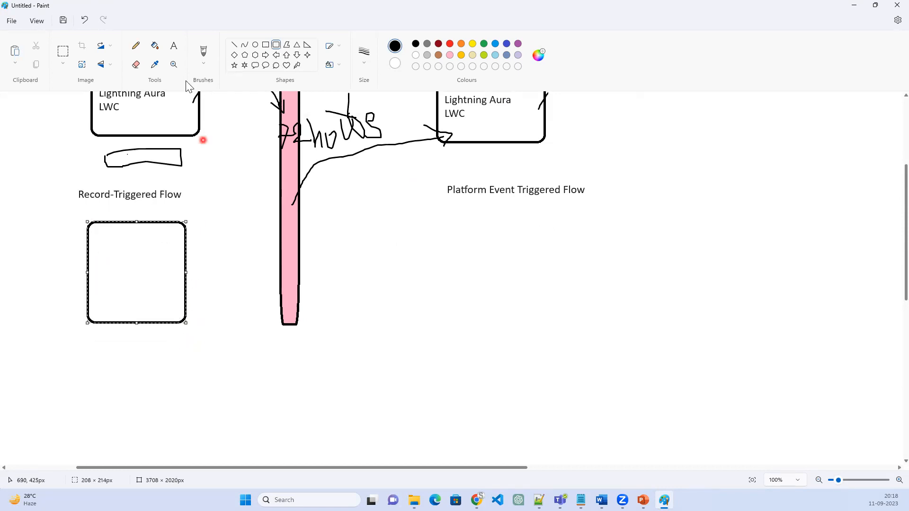
Add the text "Update Owner Id on Account" inside the rounded box under Record-Triggered Flow, widening the text box to the frame's edge
click(174, 46)
click(99, 238)
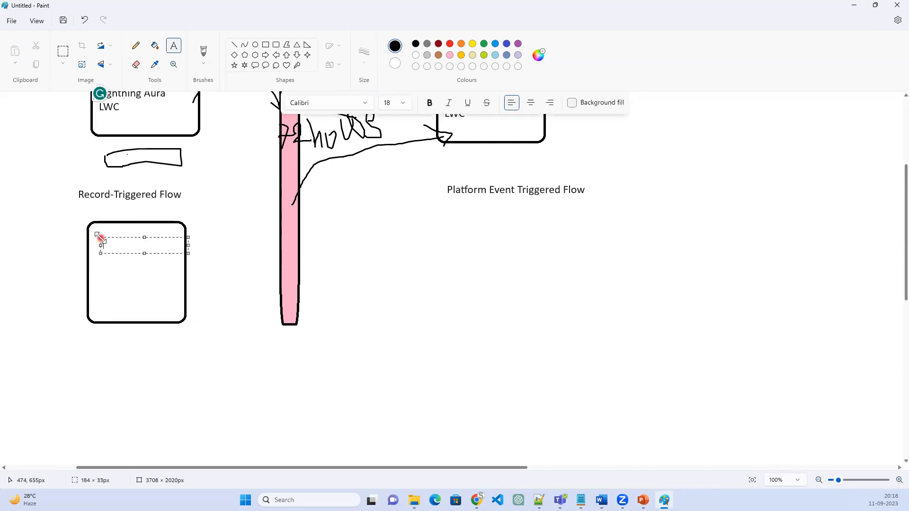
text(Owed)
key(BackSpace)
key(BackSpace)
text(ner Id on )
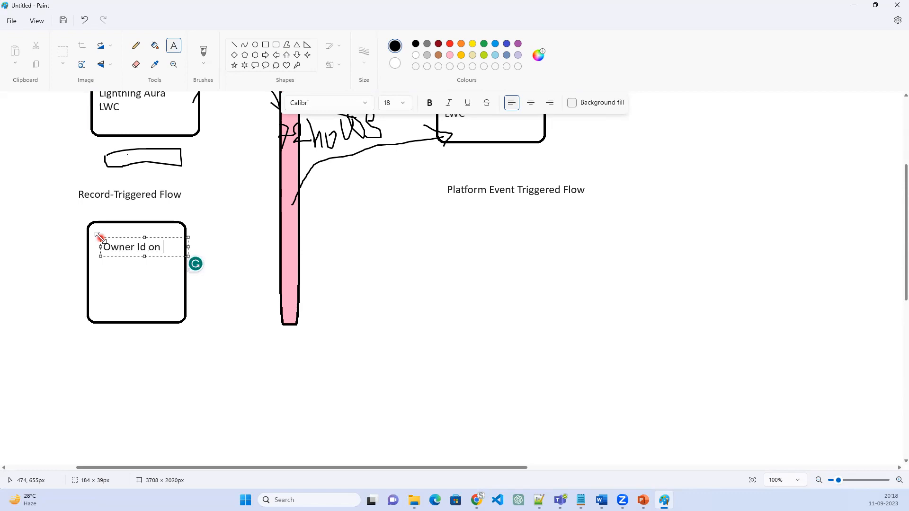
text(Acon)
key(BackSpace)
key(BackSpace)
text(count)
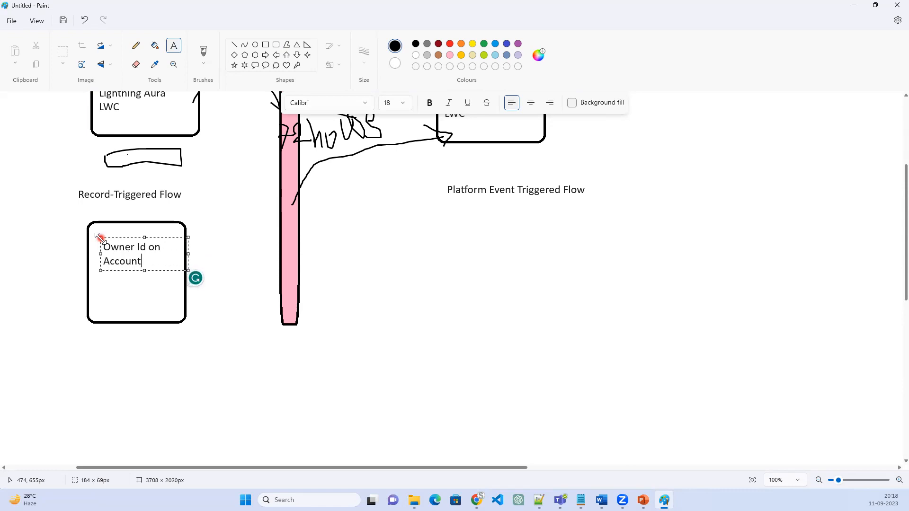
drag(100, 254, 88, 254)
click(135, 247)
text(Update)
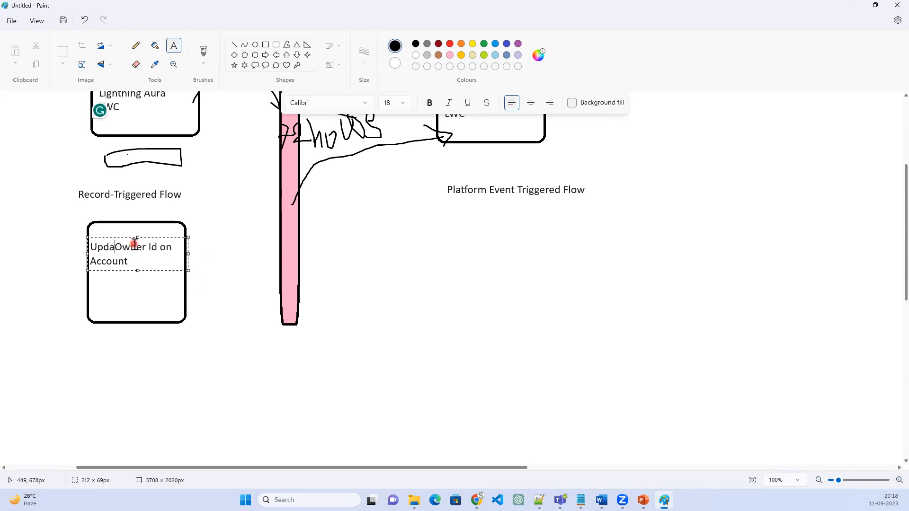
Add the condition "New OwnerId!=oldOwnerId" below the Update Owner Id on Account text, leaving a blank line between
key(Down)
key(Return)
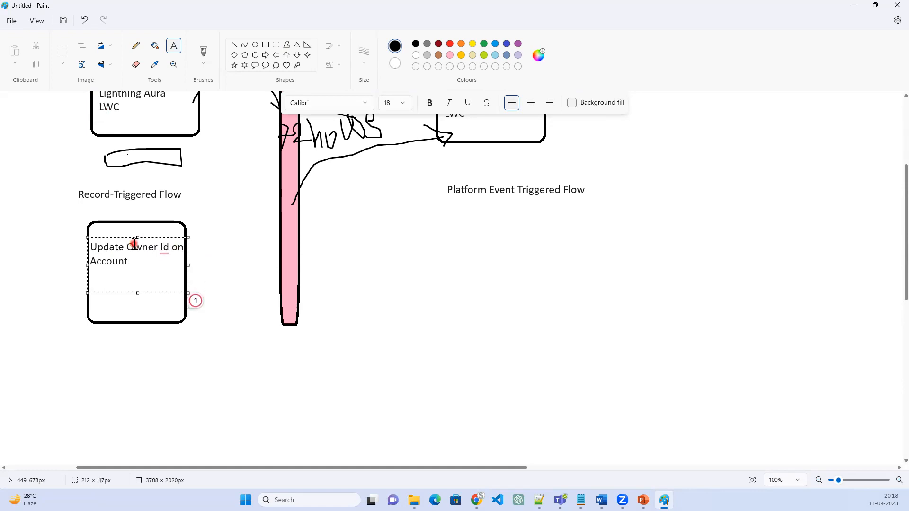
text(New Owner)
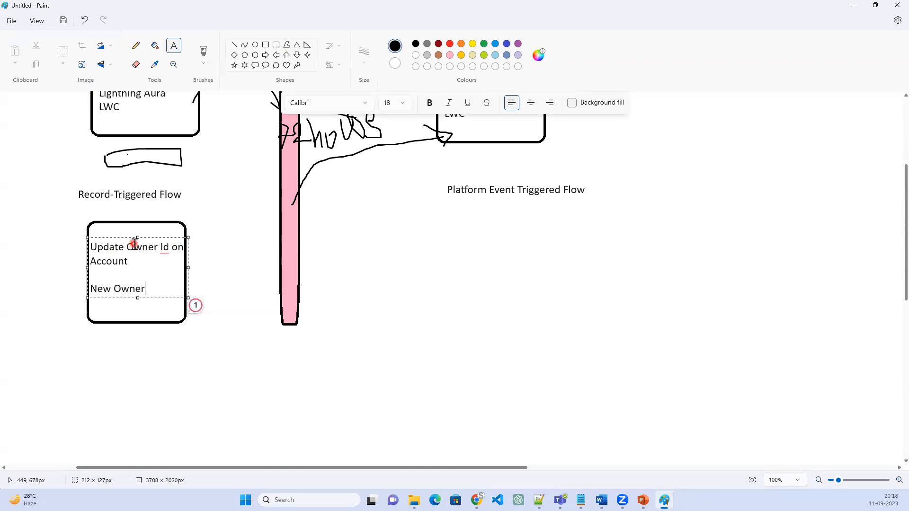
text(Id!=oldOwnerId)
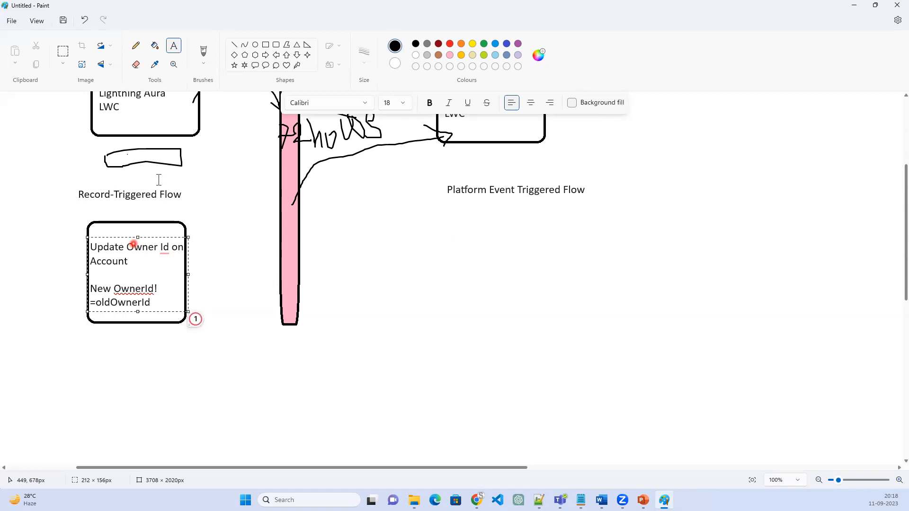
click(188, 265)
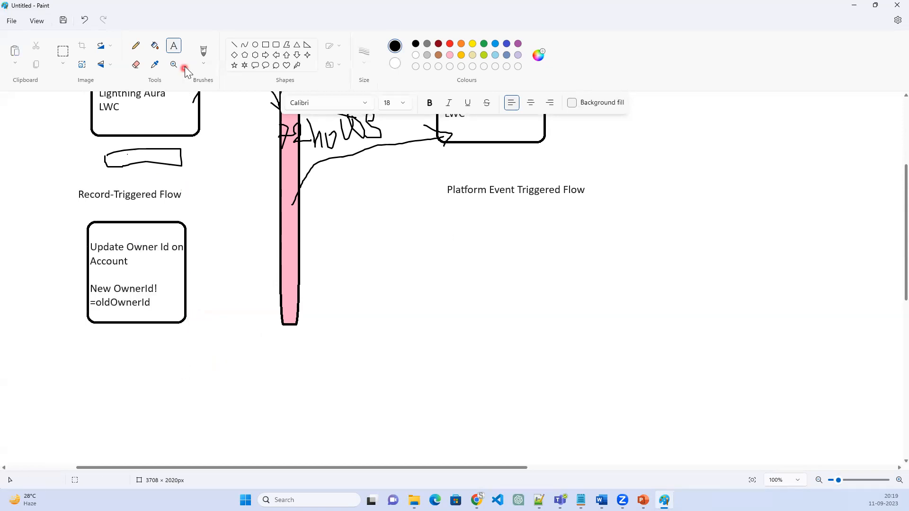
Brush a short downward arrow below the owner update box and draw a rounded rectangle about 250 × 82 px under it
click(203, 51)
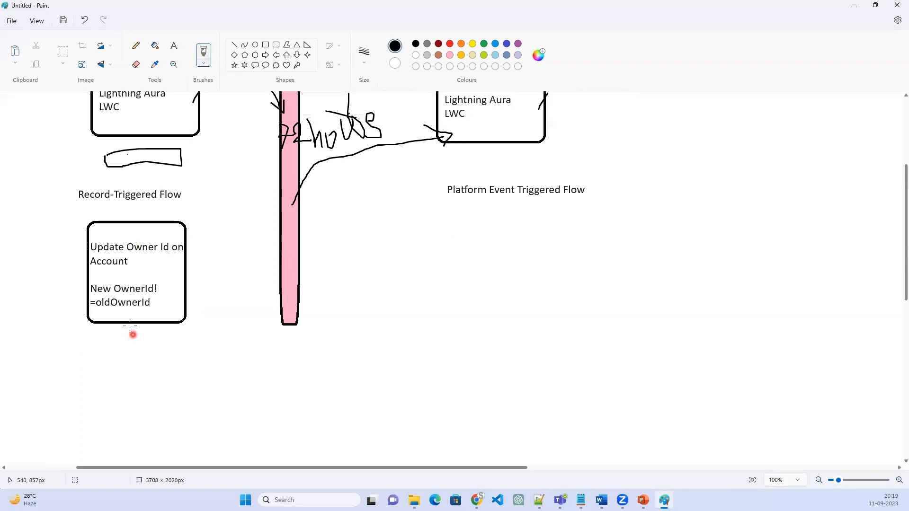
mouse_move(130, 325)
mouse_down()
mouse_move(130, 359)
mouse_move(139, 341)
mouse_up()
click(277, 45)
mouse_move(74, 350)
mouse_down()
mouse_move(253, 398)
mouse_move(192, 389)
mouse_move(172, 369)
mouse_up()
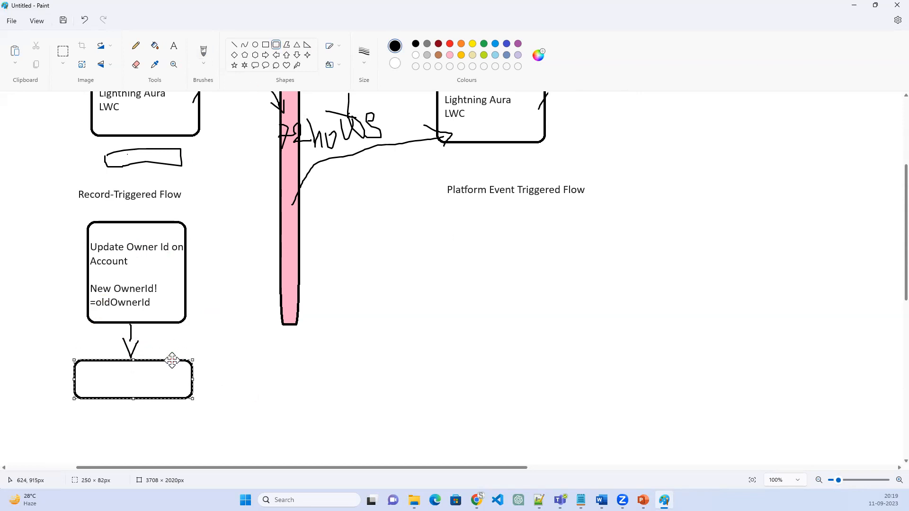
Add the text "Insert a Record in Platform" inside the rounded box below the arrow
click(174, 46)
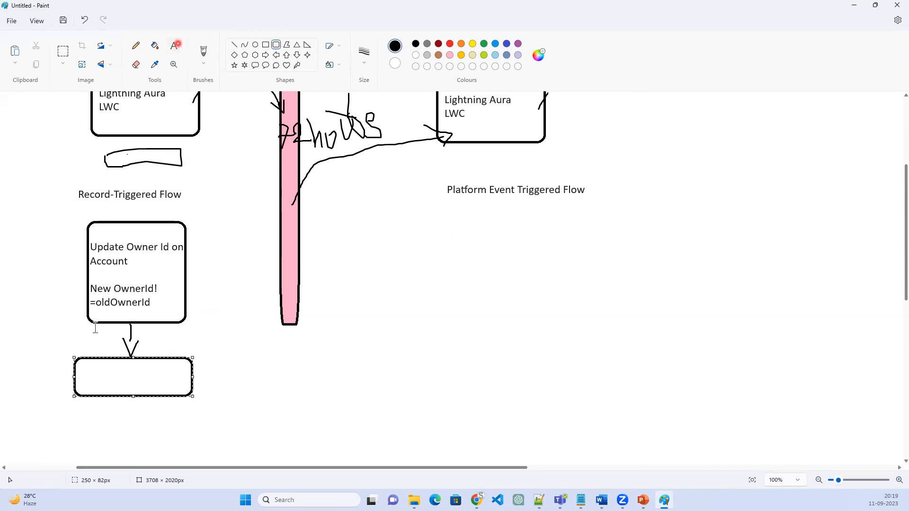
click(79, 368)
text(Insert a)
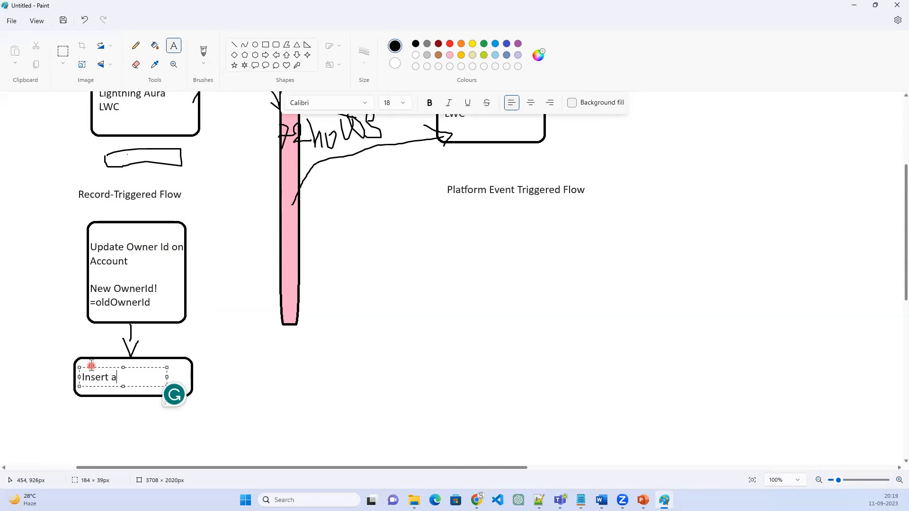
text( Record in Plat)
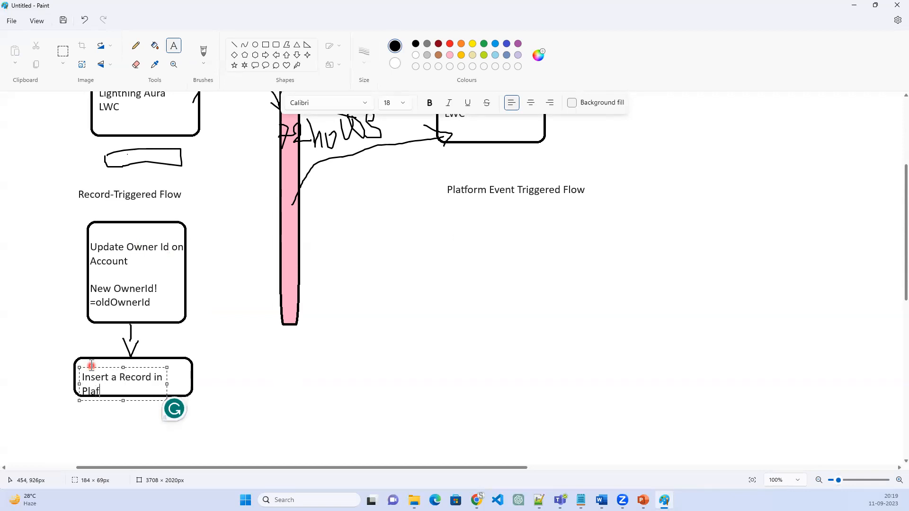
text(form)
click(91, 365)
click(90, 365)
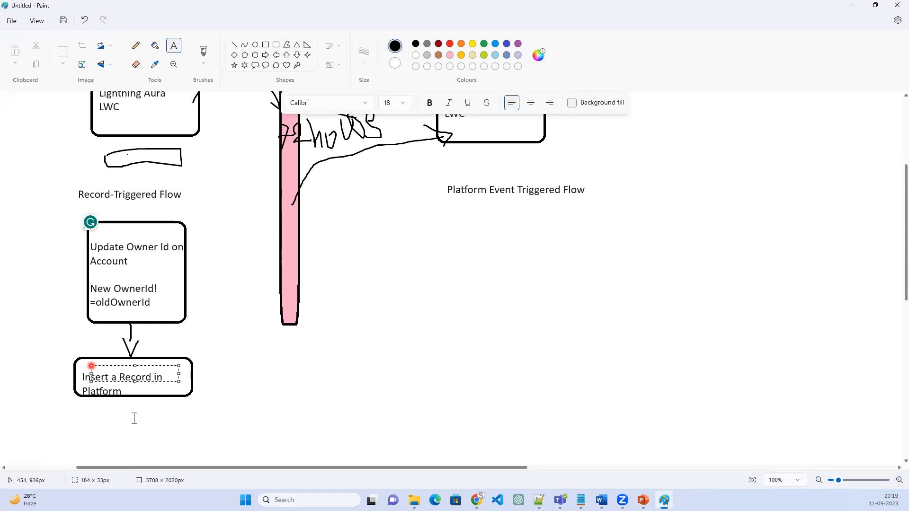
click(135, 388)
click(135, 389)
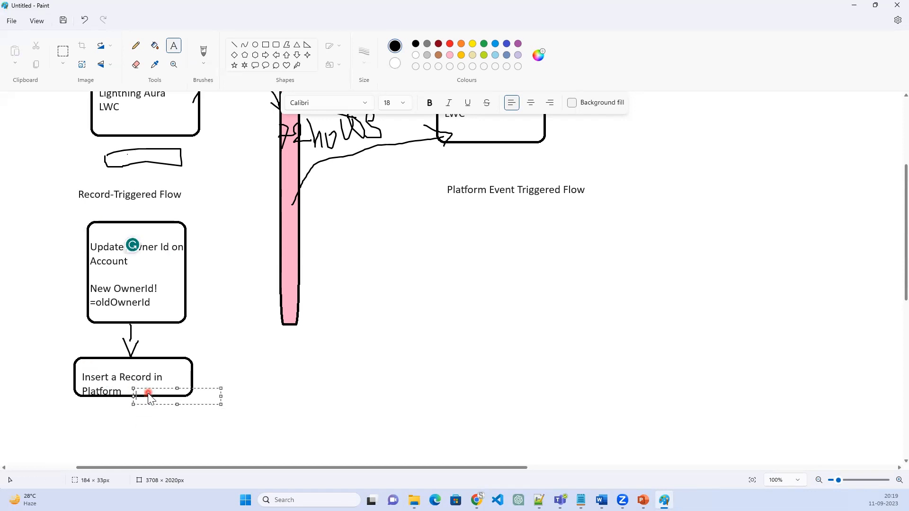
click(226, 371)
Add the text "Event" after "Platform" in the Insert a Record box and raise it to the same line
click(126, 388)
text(Event)
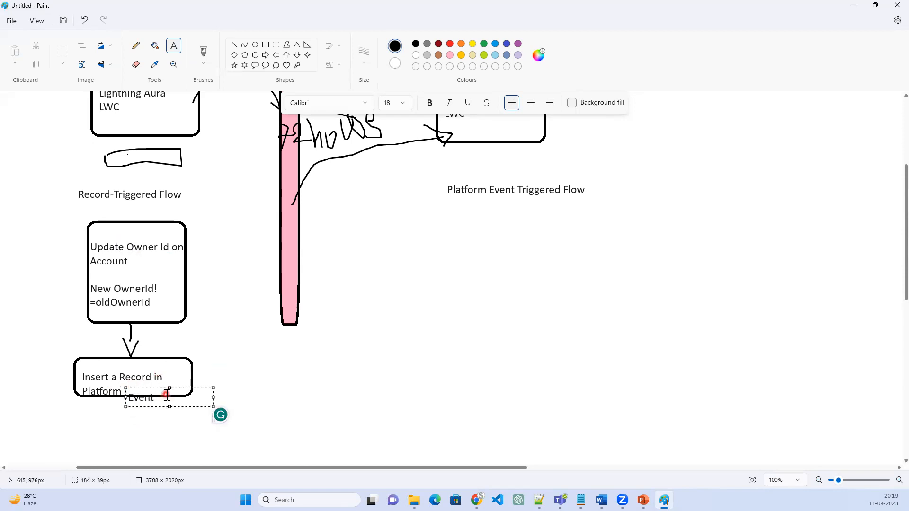
drag(169, 385, 169, 377)
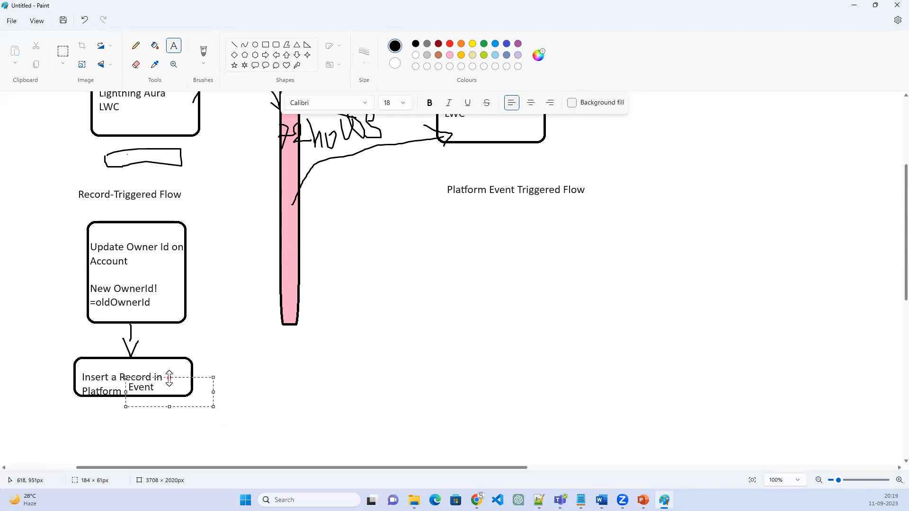
click(264, 366)
Brush an arrow from the Insert a Record box to the pink bar and a check mark beside Platform Event Triggered Flow
click(202, 52)
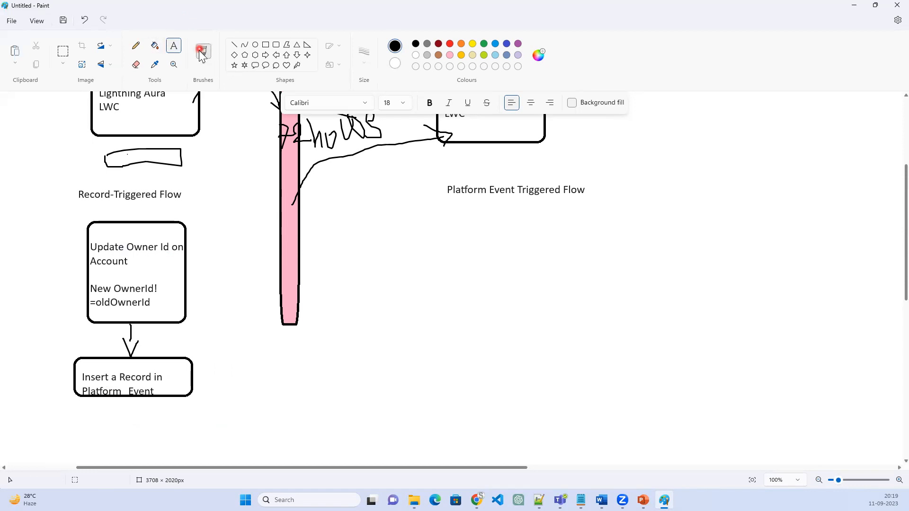
mouse_move(164, 377)
mouse_down()
mouse_move(211, 290)
mouse_move(282, 260)
mouse_move(270, 252)
mouse_move(282, 259)
mouse_move(277, 276)
mouse_up()
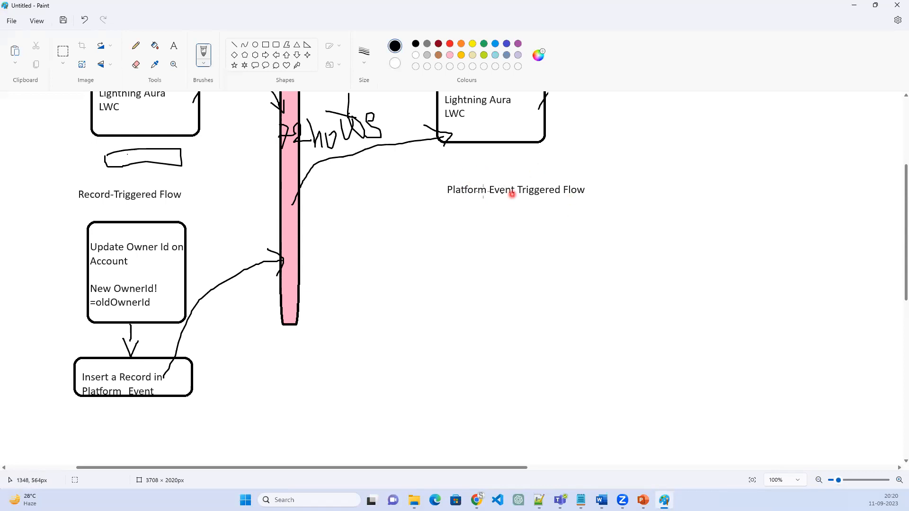
drag(586, 180, 614, 174)
Draw a rounded rectangle about 344 × 60 px below Platform Event Triggered Flow and enter "New Record from Platform Event" in it
click(277, 45)
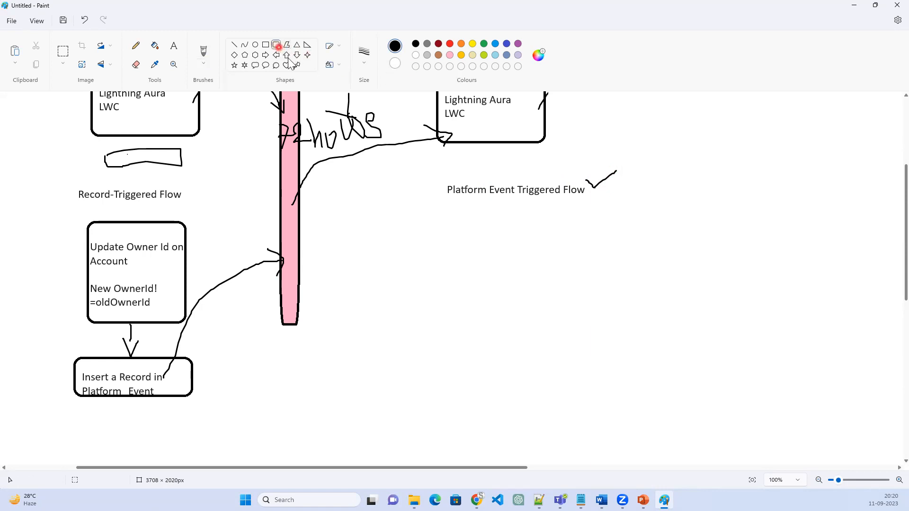
drag(445, 213, 608, 241)
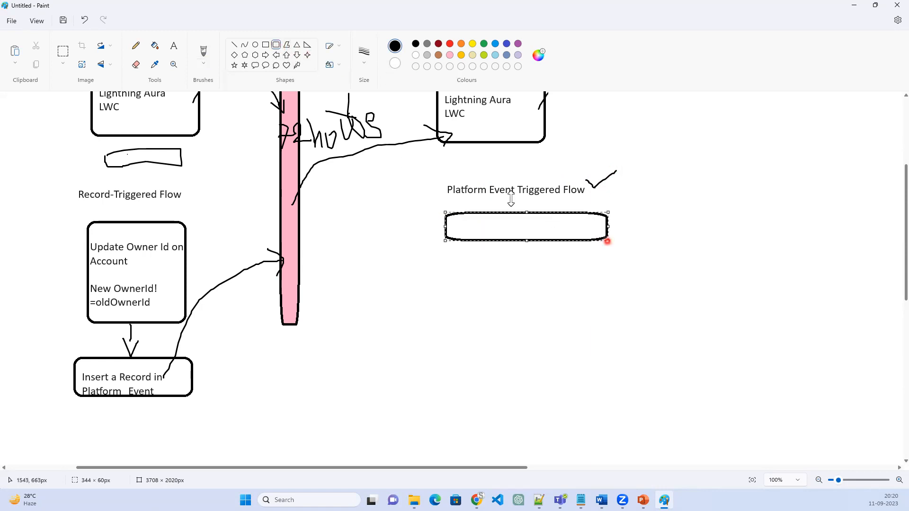
click(175, 47)
click(455, 224)
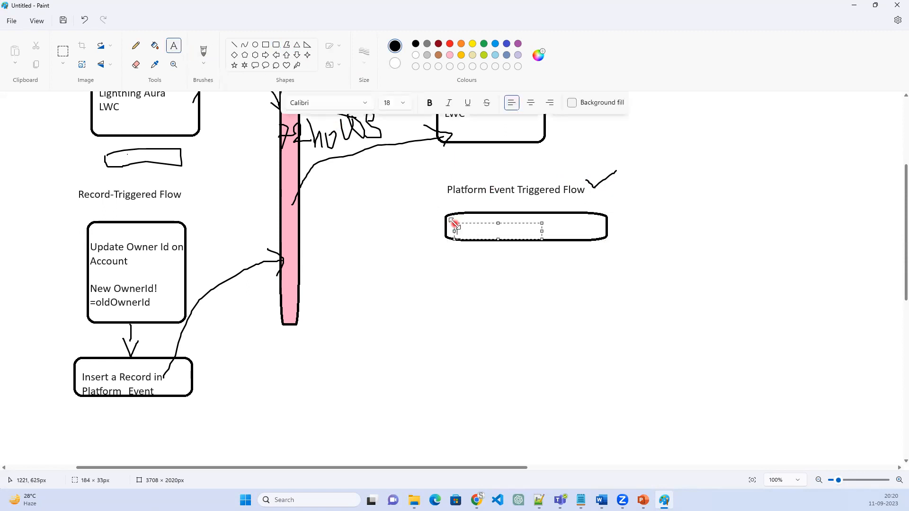
text(New Record)
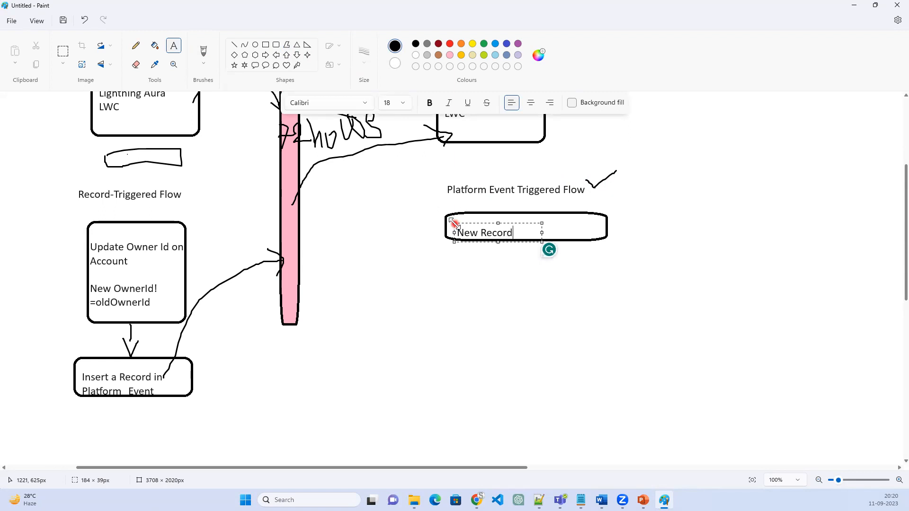
text( in Pl)
key(BackSpace)
key(BackSpace)
key(BackSpace)
text(from)
text(Plaform)
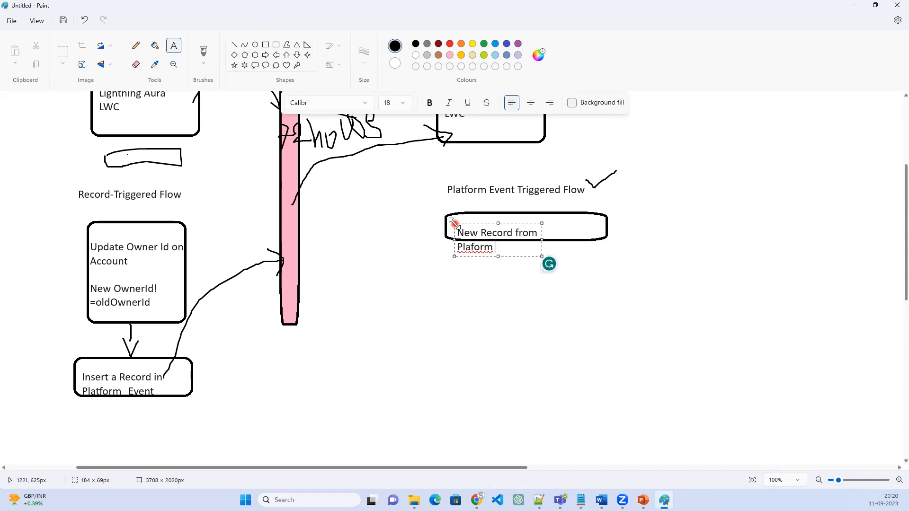
key(BackSpace)
key(BackSpace)
key(BackSpace)
Widen the New Record text box to fit one line and raise the text within its frame
drag(541, 238, 626, 230)
drag(527, 224, 520, 215)
click(526, 303)
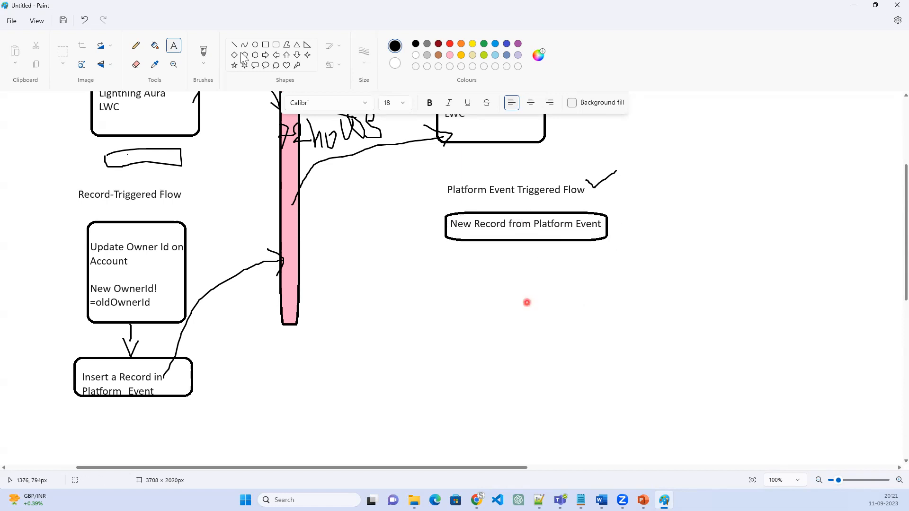
Brush an arrow from the pink bar to the New Record box and a short downward arrow below that box
click(203, 52)
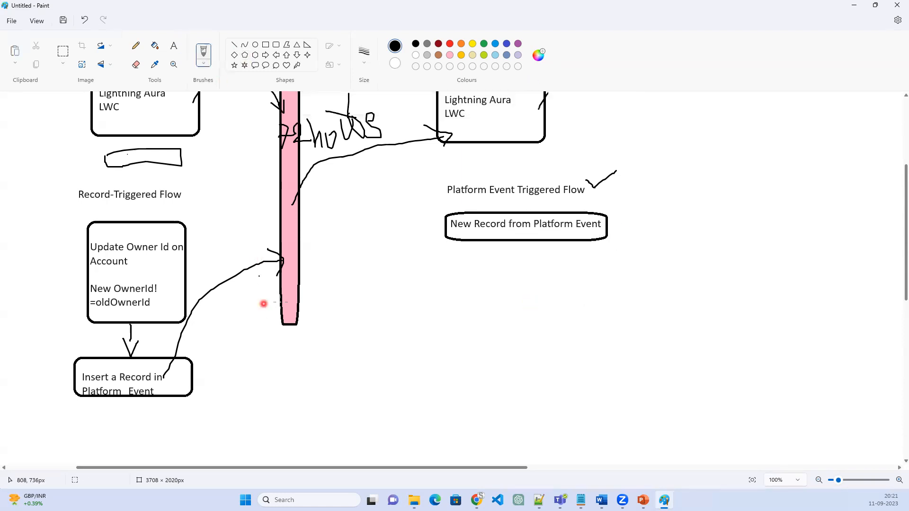
mouse_move(300, 274)
mouse_down()
mouse_move(395, 233)
mouse_move(454, 228)
mouse_move(433, 221)
mouse_move(454, 228)
mouse_up()
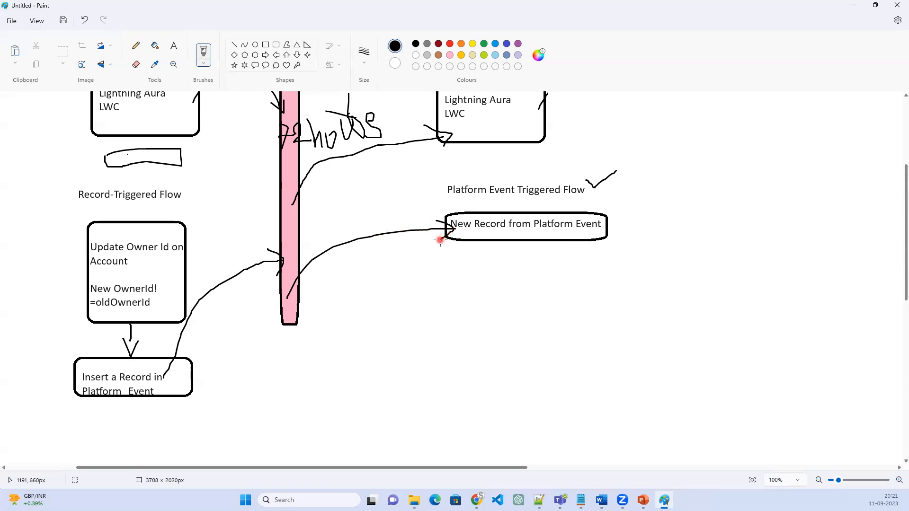
drag(515, 240, 522, 267)
Draw a rounded box below the downward arrow and enter "Get Permission set" in it, widening the text box to one line
drag(453, 271, 625, 312)
click(173, 46)
drag(462, 283, 550, 299)
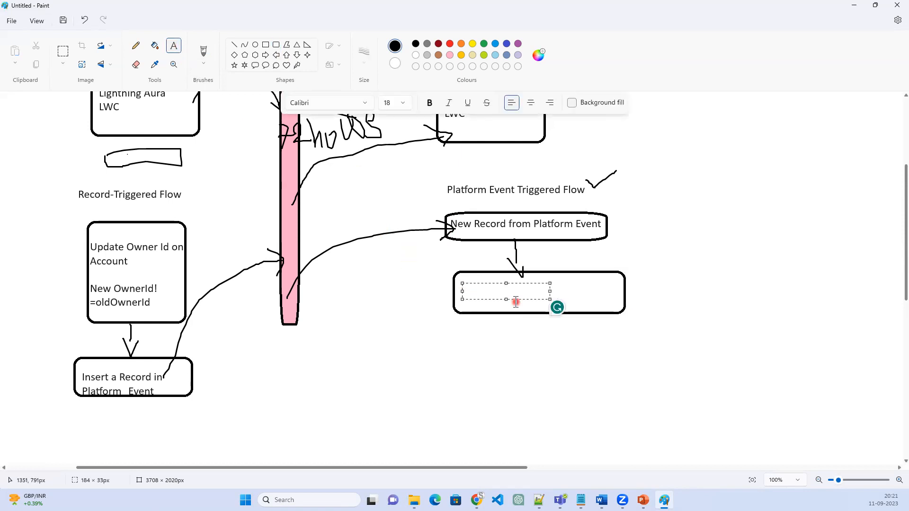
text(Get P)
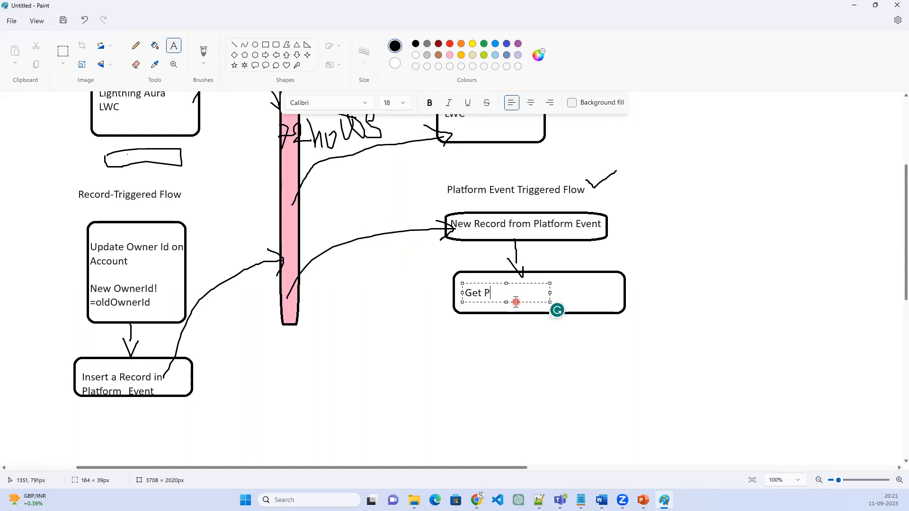
text(ermission set)
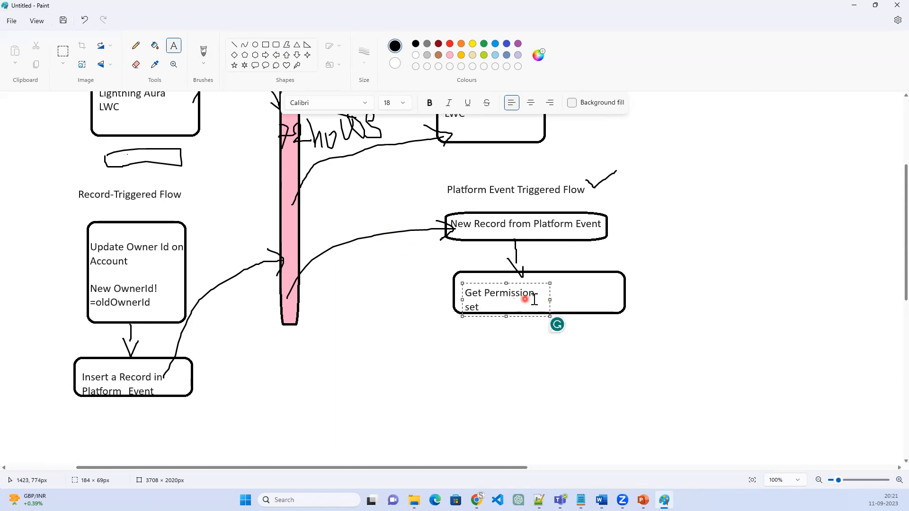
drag(552, 301, 588, 300)
click(123, 289)
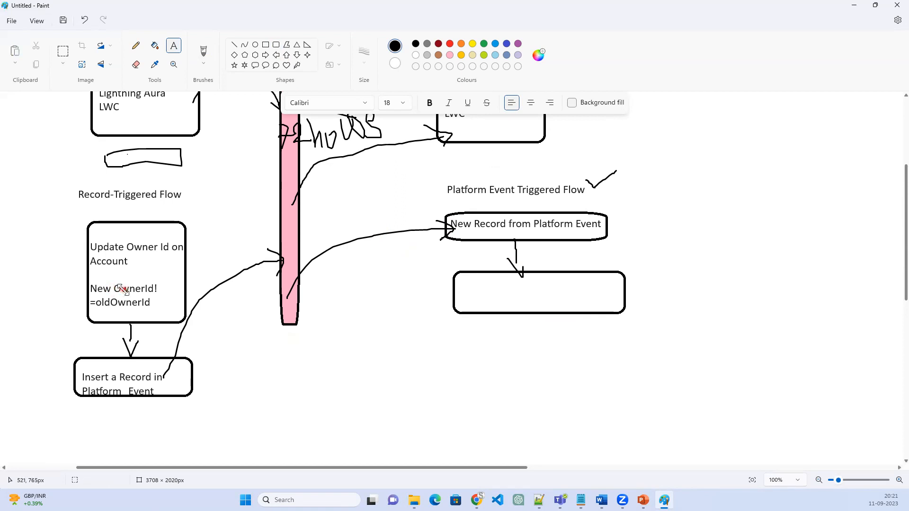
click(538, 299)
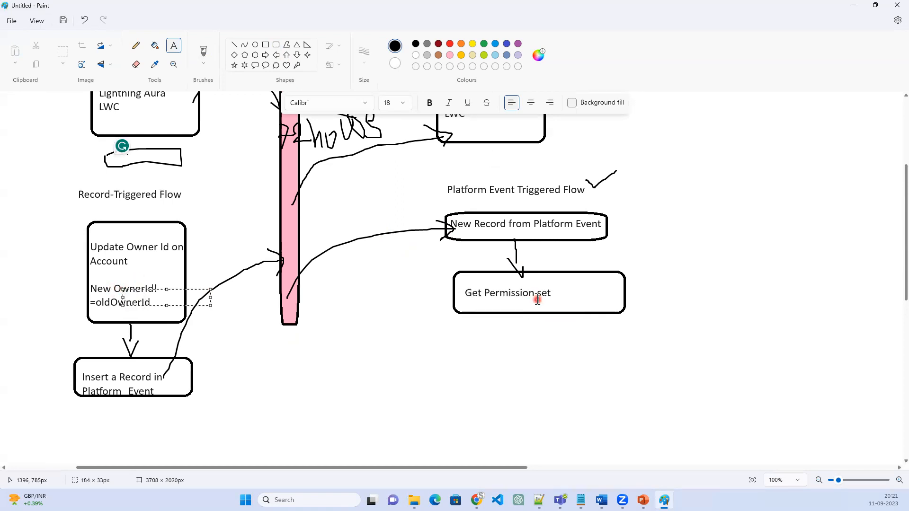
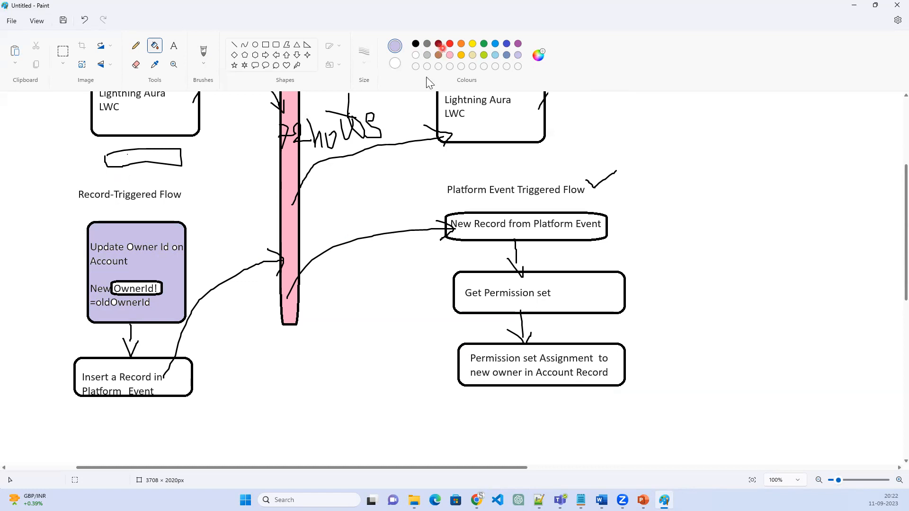
Fill the Insert a Record in Platform Event box with yellow and the New Record from Platform Event box with light tan
click(472, 43)
click(177, 382)
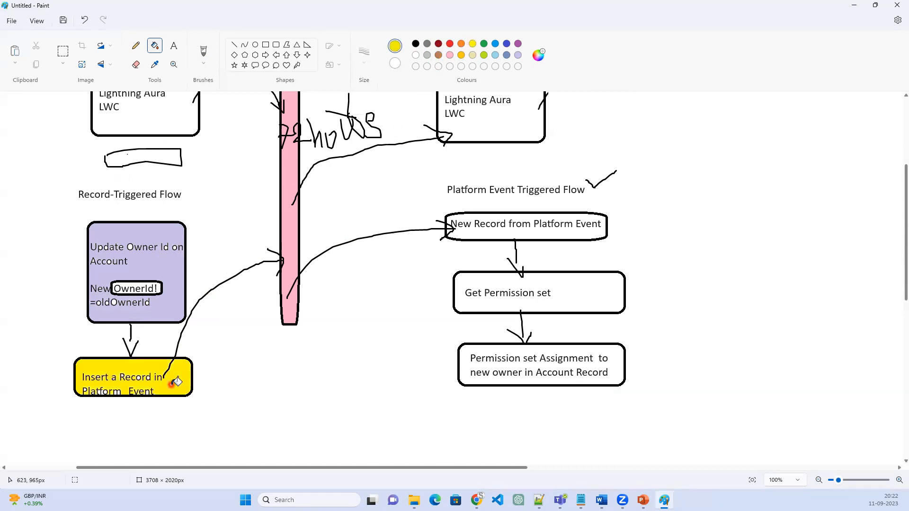
click(496, 44)
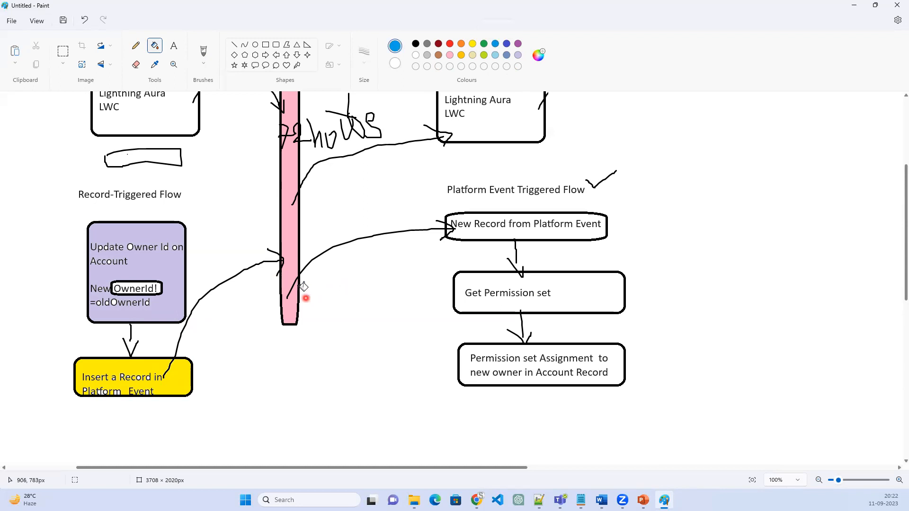
click(514, 233)
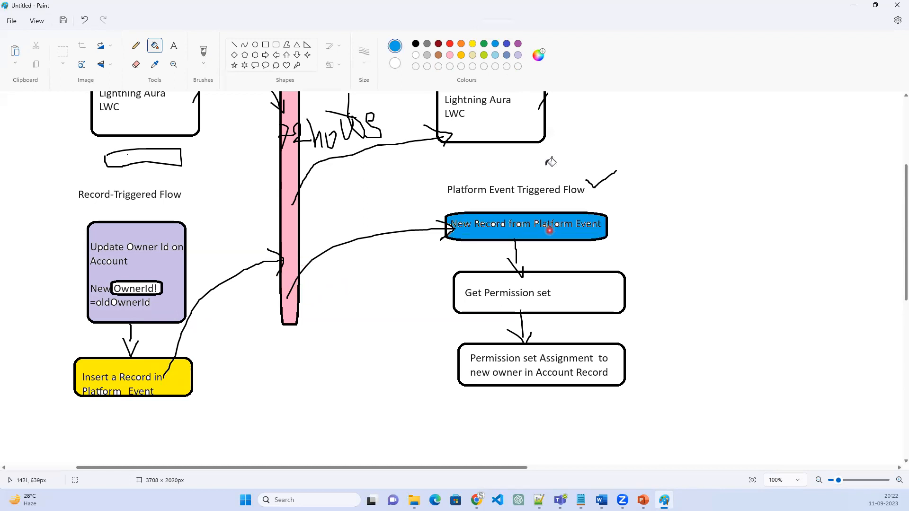
click(472, 55)
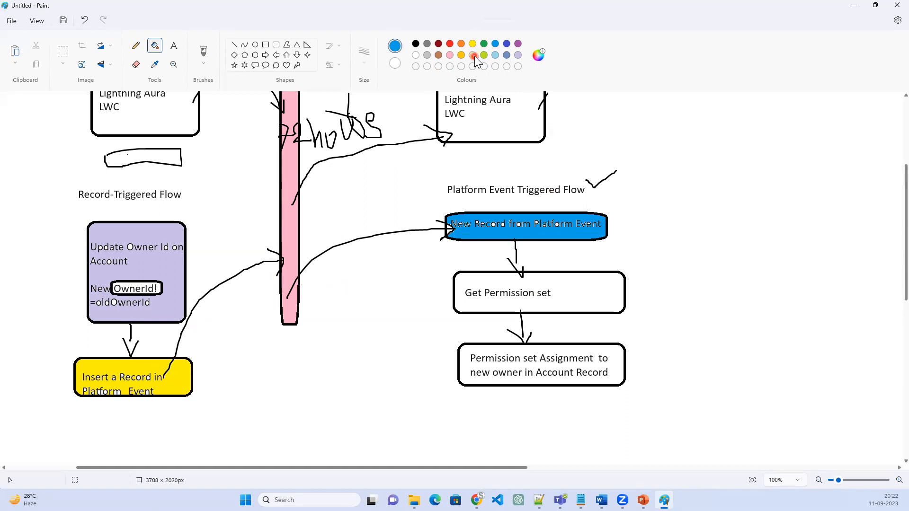
click(502, 220)
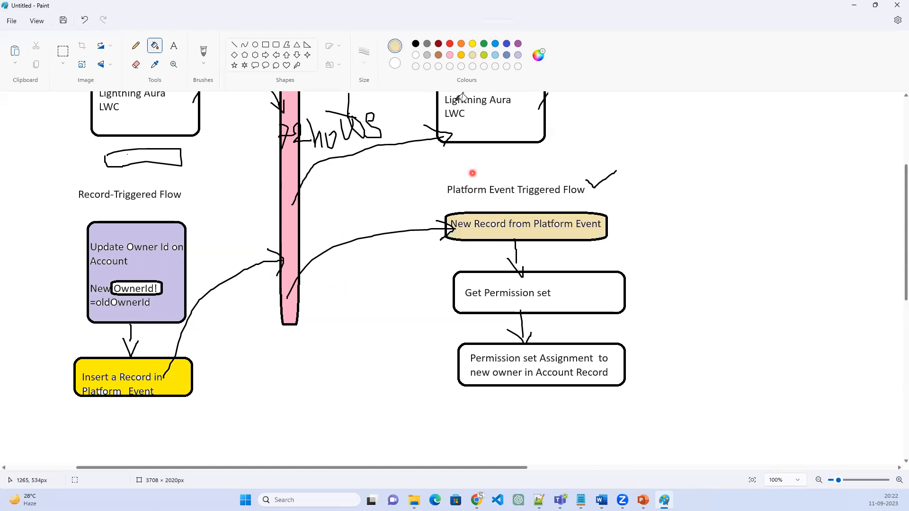
Fill the Get Permission set box with light grey and the Permission set Assignment box with blue-grey, and switch to the brush
click(428, 55)
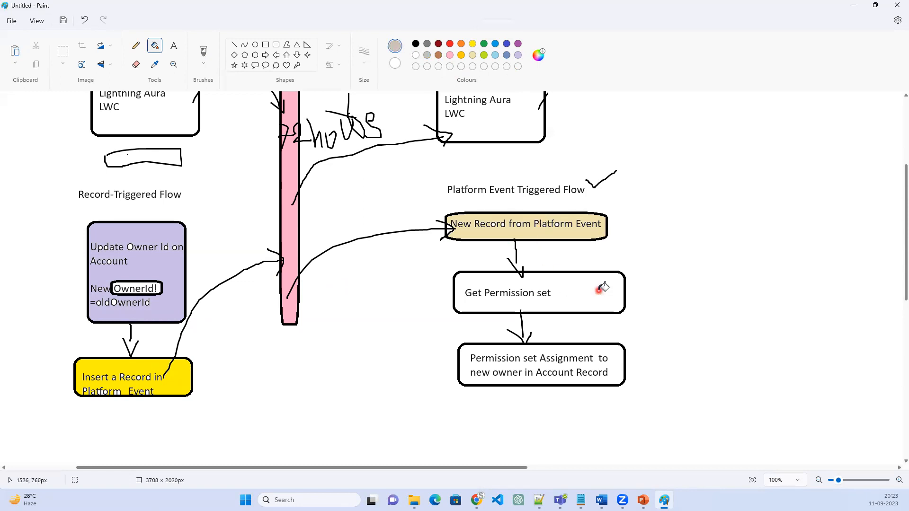
click(601, 290)
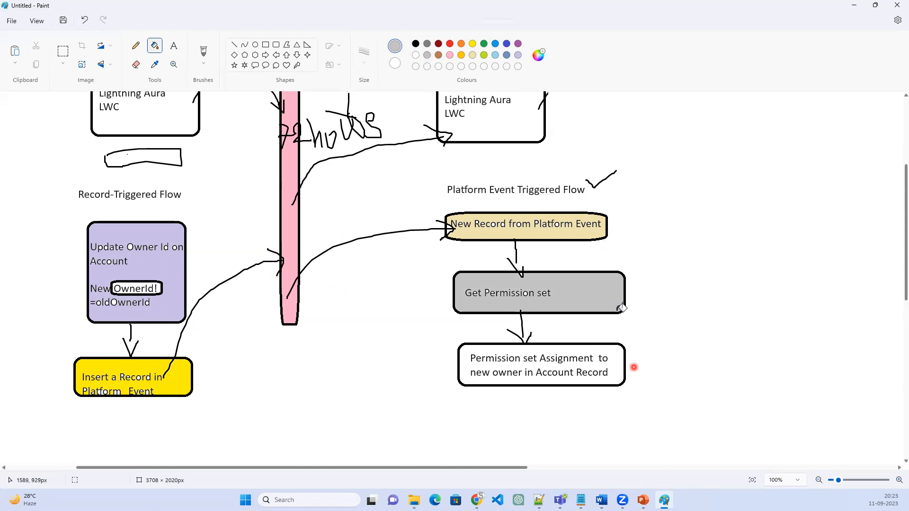
click(613, 363)
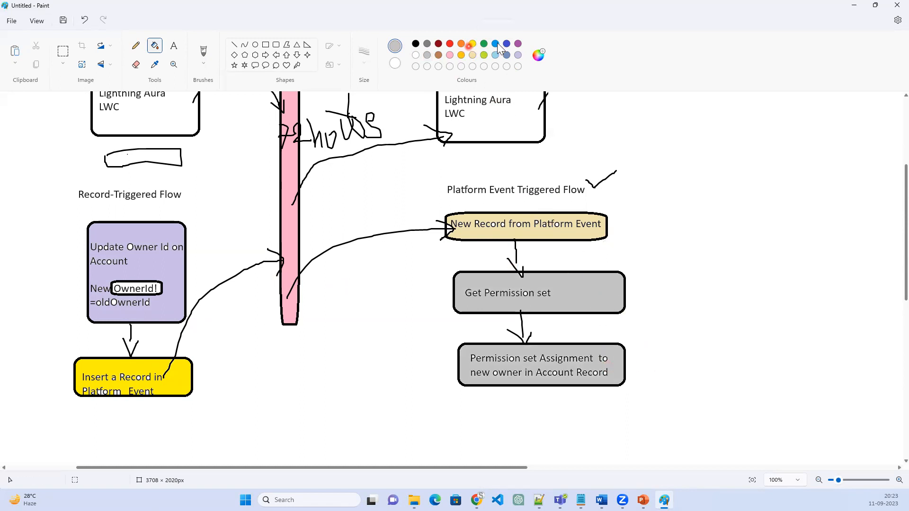
click(518, 43)
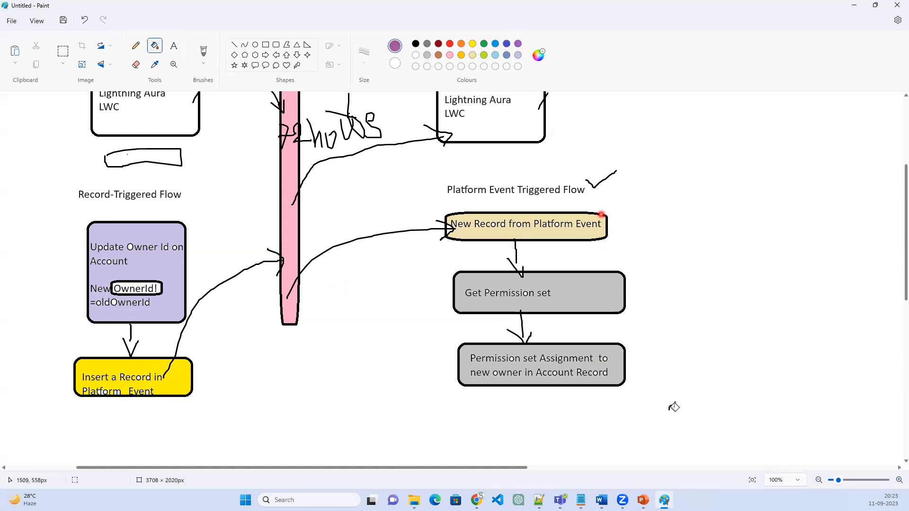
click(612, 373)
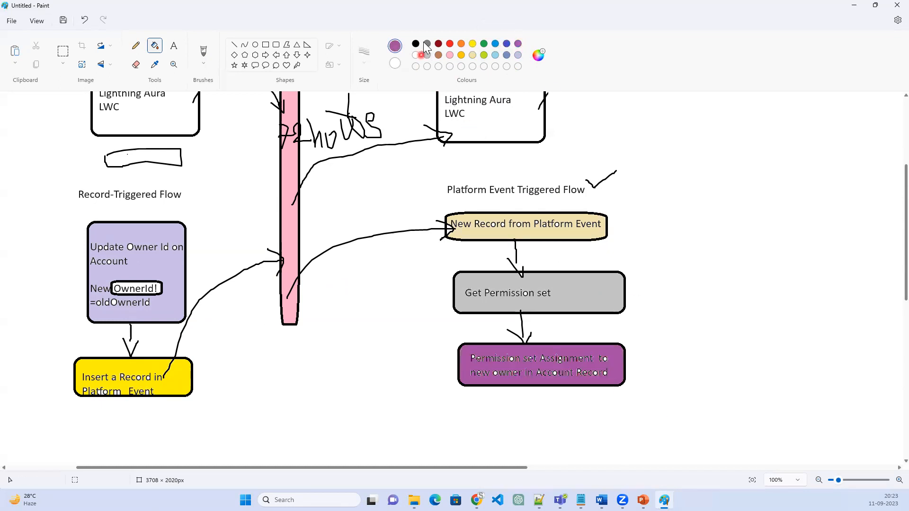
click(506, 54)
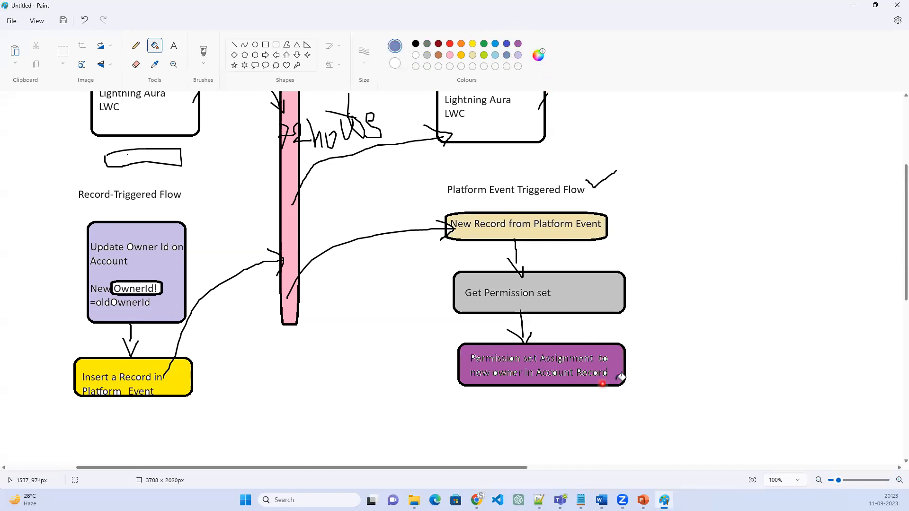
click(619, 377)
click(710, 350)
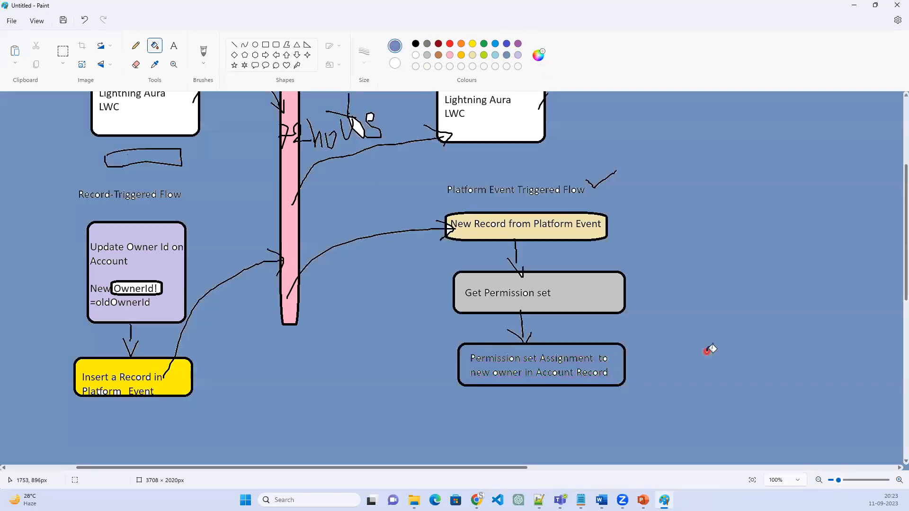
key(ctrl+z)
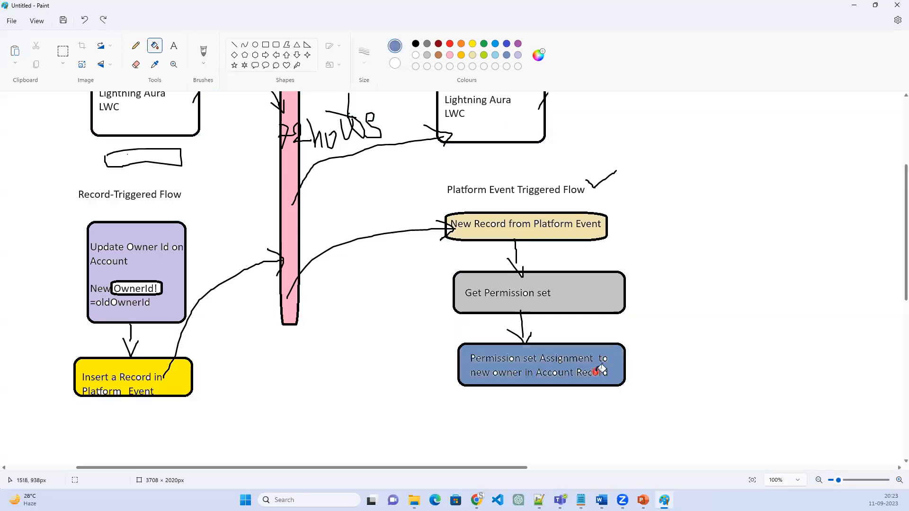
click(201, 52)
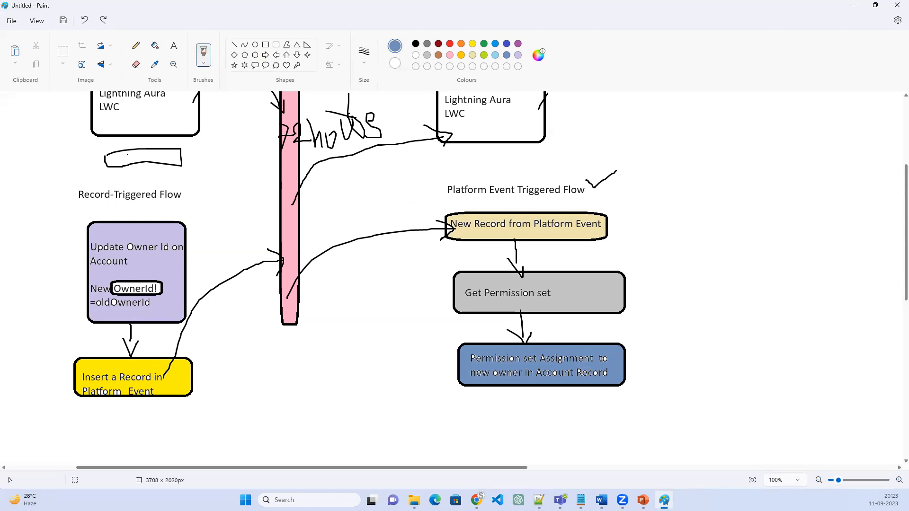
Switch to the PowerPoint slide show and view the Navigation Steps for Platform Event slides
key(alt+Tab)
click(507, 330)
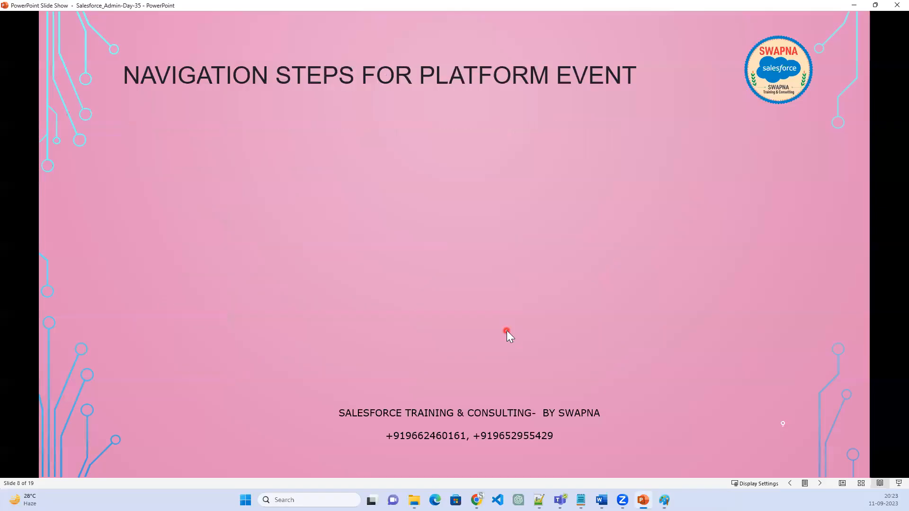
scroll(507, 330, down, 3)
scroll(505, 334, up, 2)
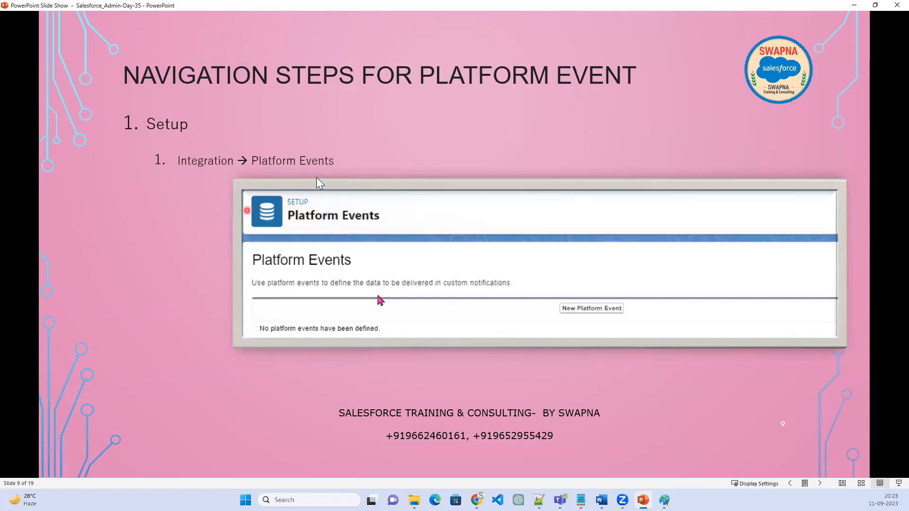
Back in Paint, brush blue-grey pointer lines and the letters CU by the Insert a Record box and outline its Platform Event text
click(852, 4)
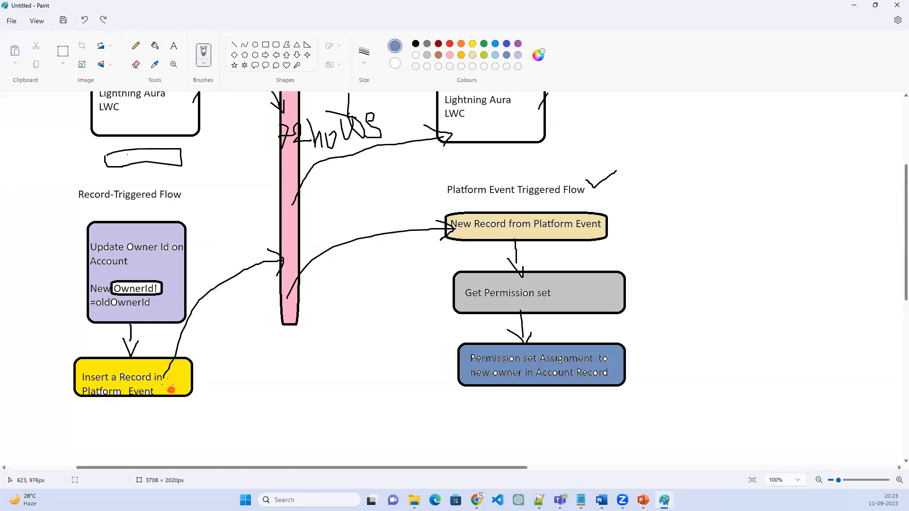
drag(171, 395, 224, 375)
drag(158, 404, 174, 445)
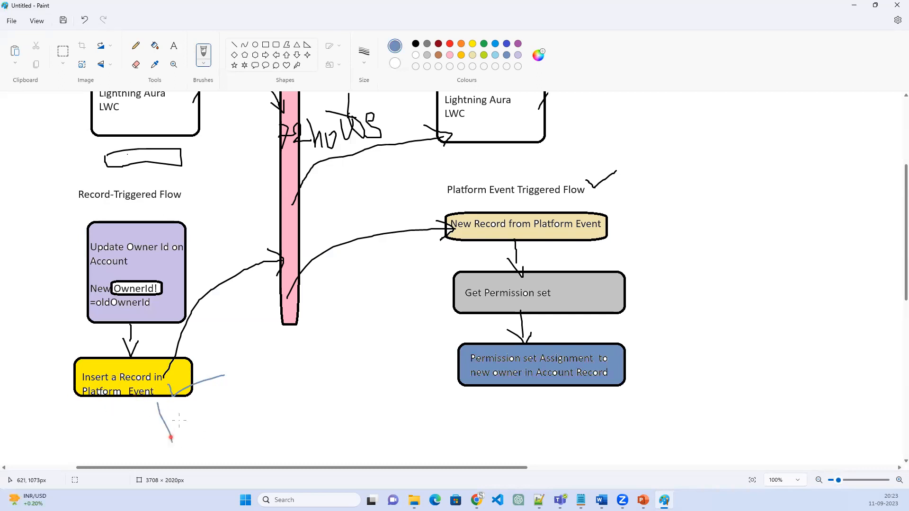
mouse_move(170, 409)
mouse_down()
mouse_move(183, 440)
mouse_move(215, 458)
mouse_move(237, 431)
mouse_up()
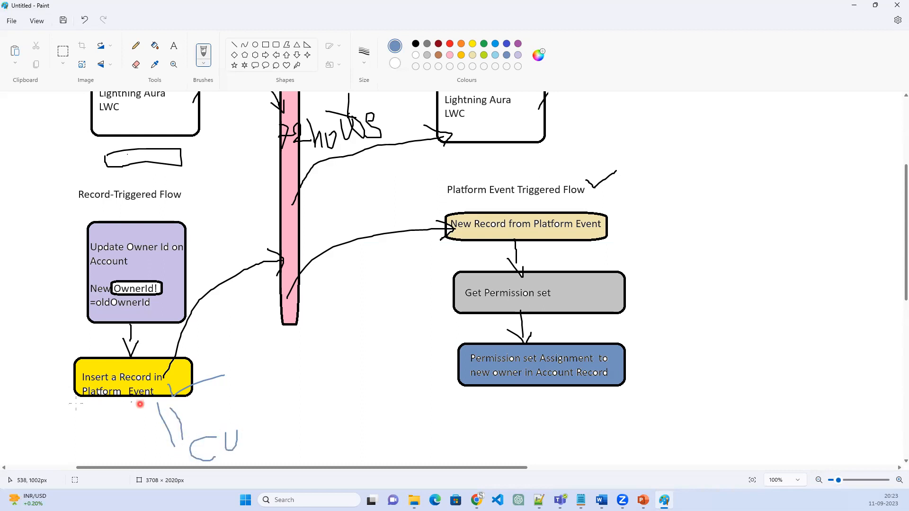
mouse_move(71, 407)
mouse_down()
mouse_move(122, 408)
mouse_move(161, 387)
mouse_move(75, 379)
mouse_move(69, 410)
mouse_up()
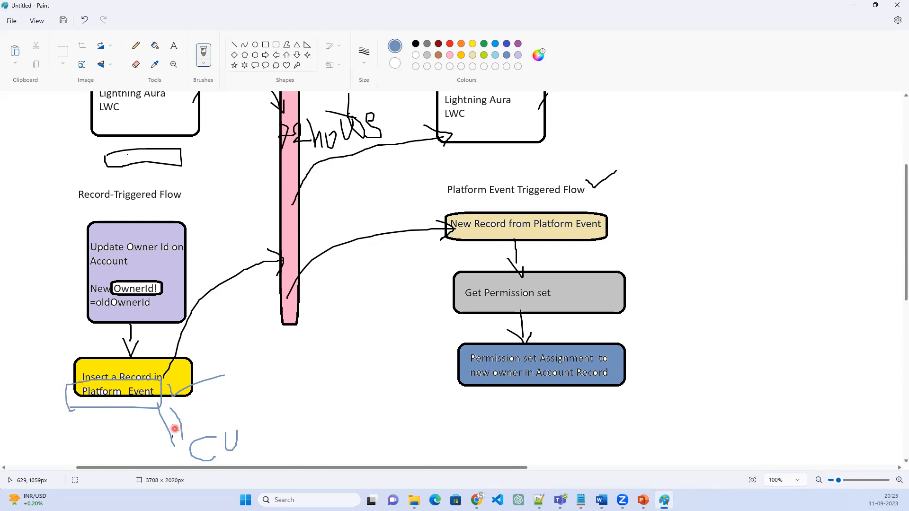
Return to the PowerPoint slide show and view the slide with the New Platform Event form
click(855, 5)
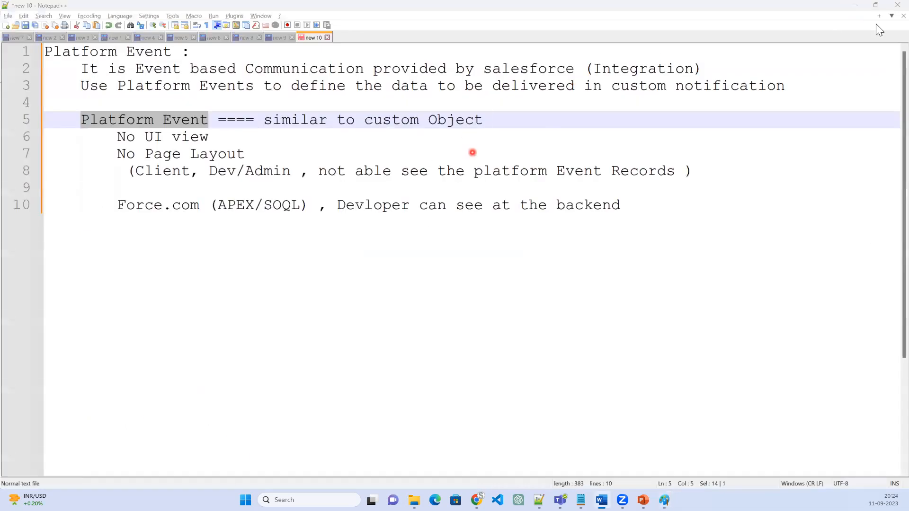
click(855, 6)
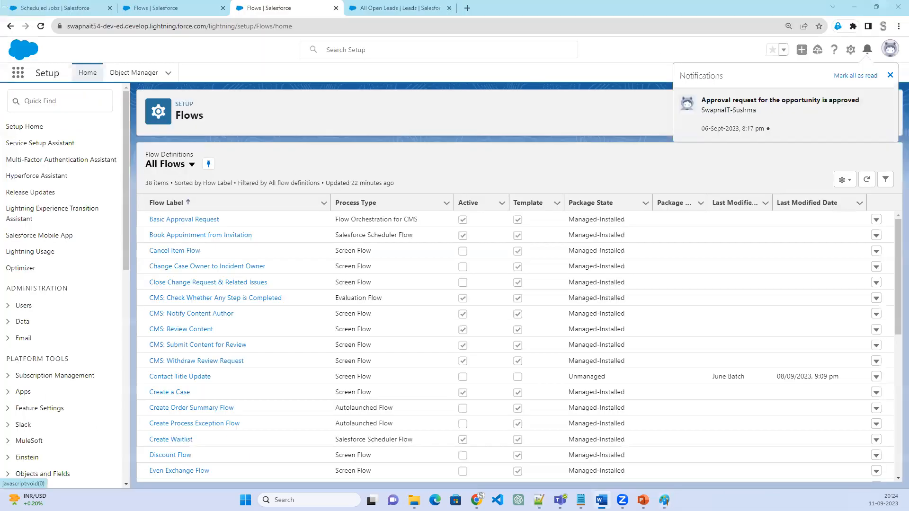
key(alt+Tab)
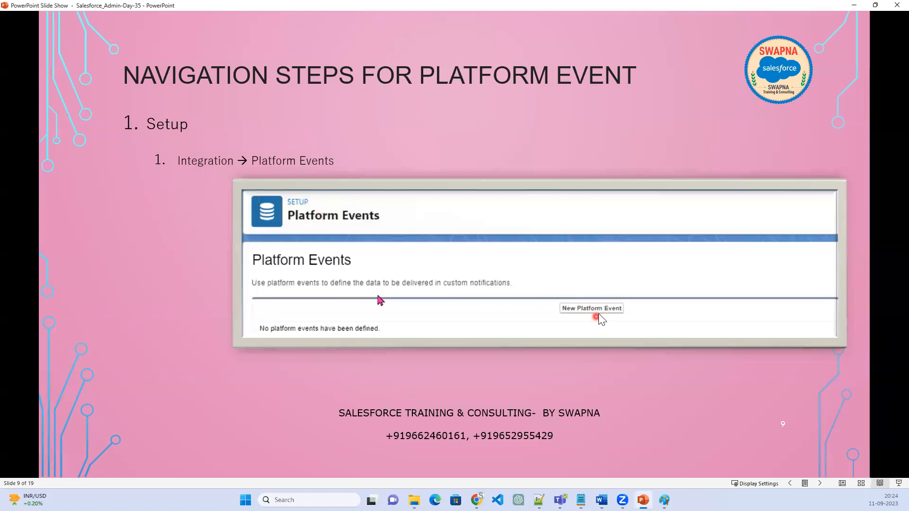
click(596, 349)
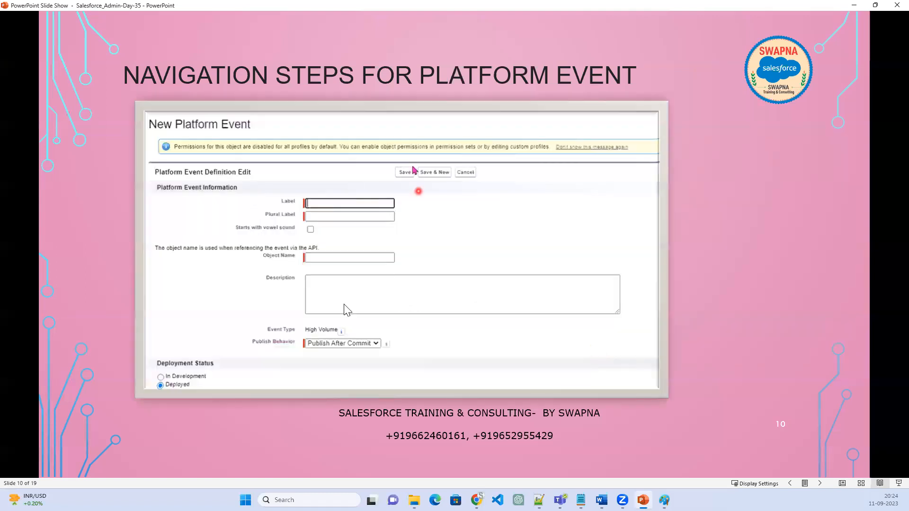
Switch to Salesforce Setup in Chrome, find the setup entries matching "Platfor" and open Platform Events
click(852, 6)
click(66, 101)
text(Pl)
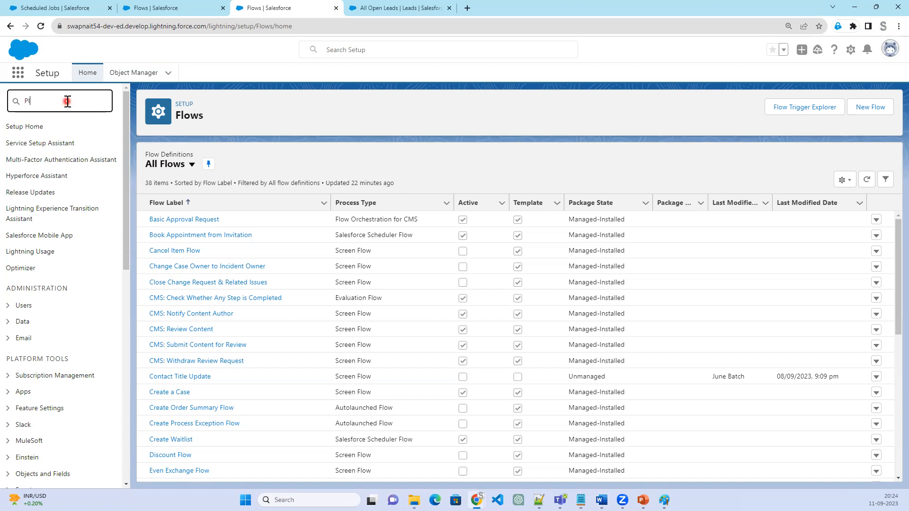
text(atfor)
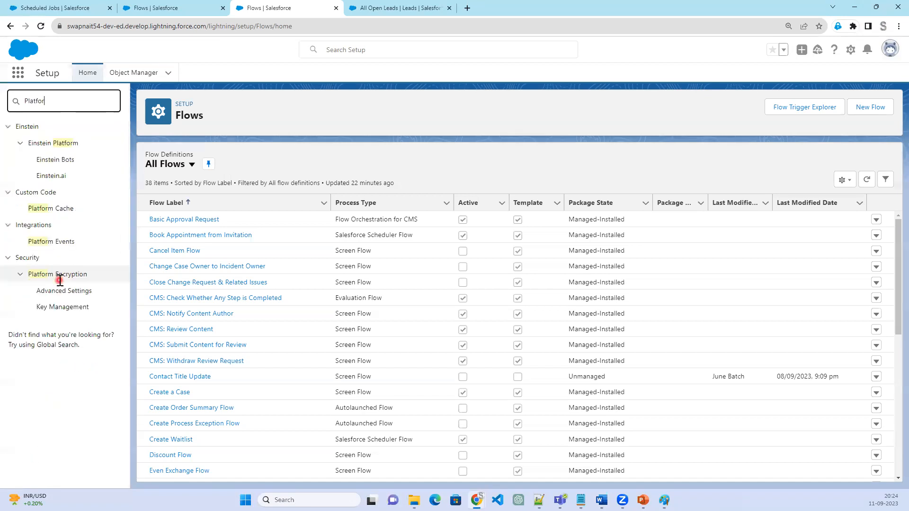
click(58, 243)
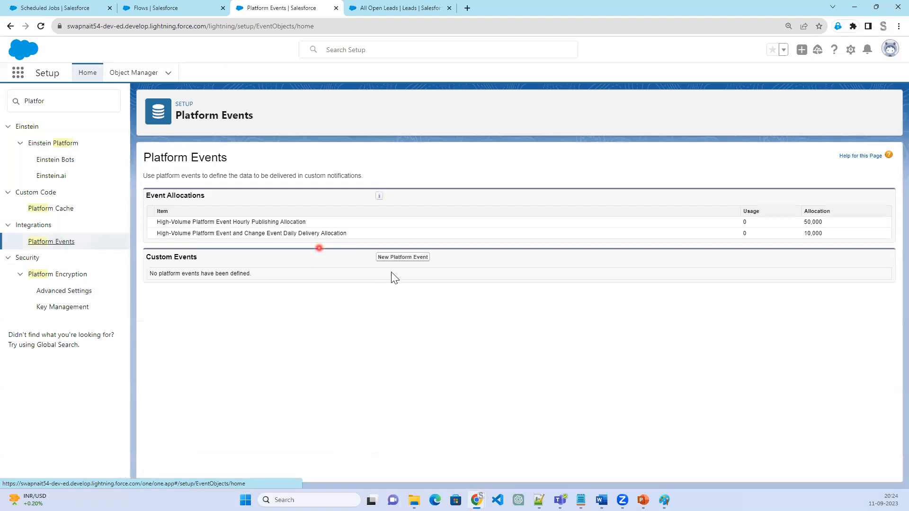
Create and save a new platform event with label "Assign Permission set" and plural label "Assign Permission sets"
click(408, 258)
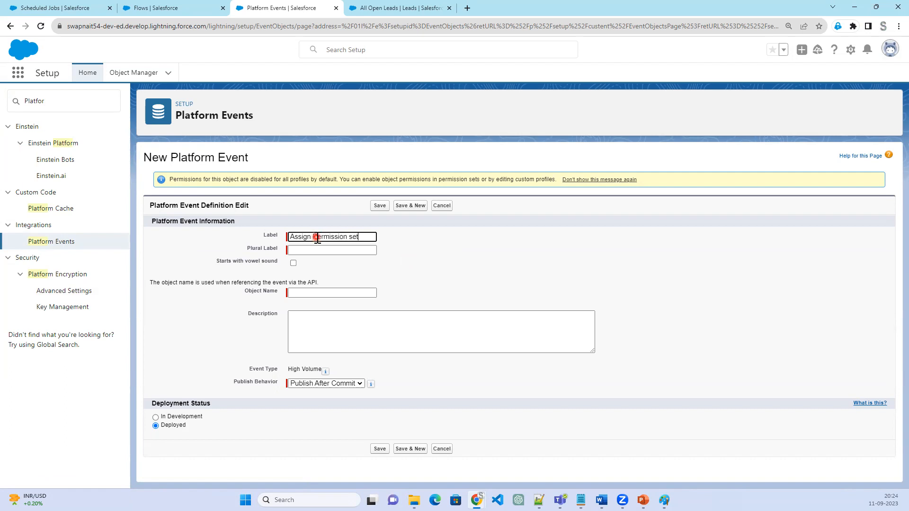
key(Tab)
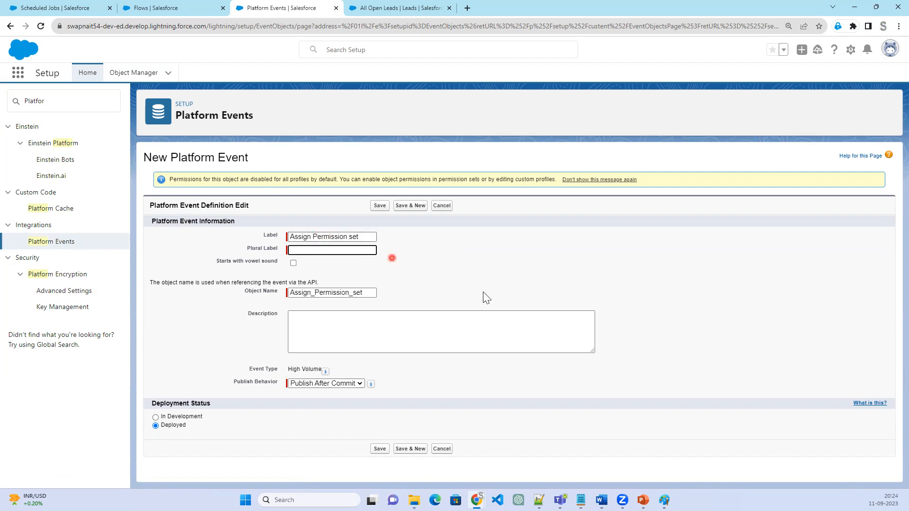
drag(374, 237, 279, 231)
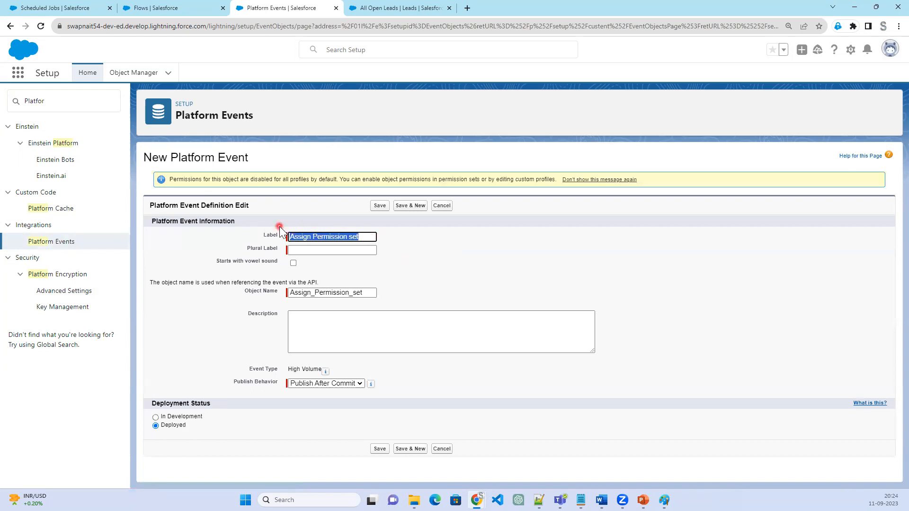
key(ctrl+c)
click(312, 251)
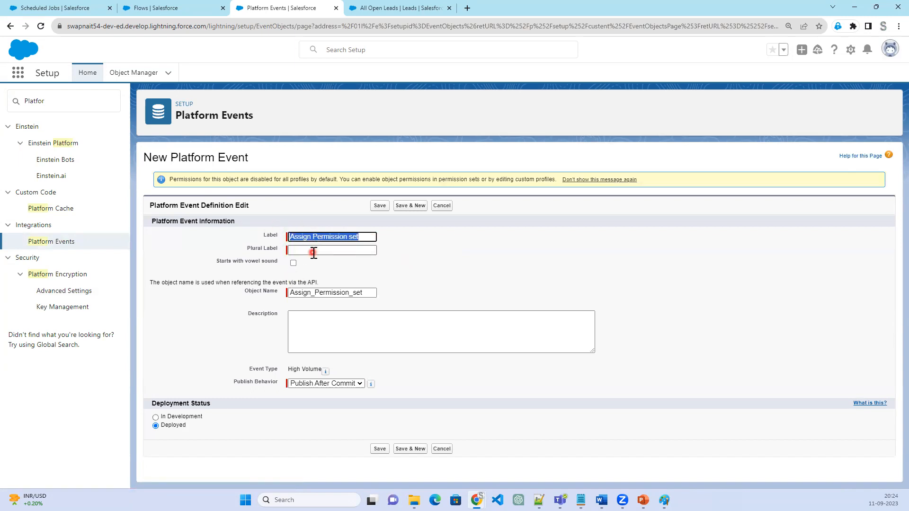
key(ctrl+v)
text(s)
click(486, 281)
click(380, 205)
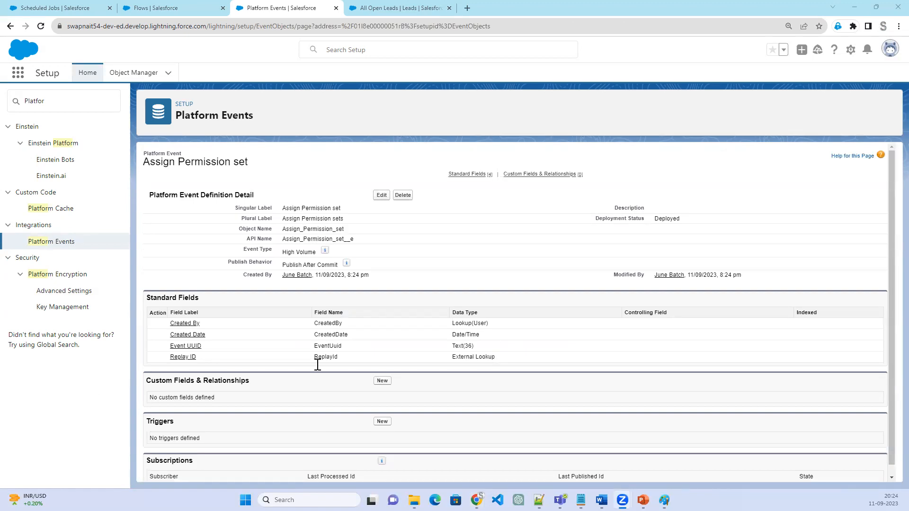
Add a custom Text field labelled "Assign Owner Id" with length 18 to the Assign Permission set platform event
drag(359, 238, 344, 239)
click(387, 381)
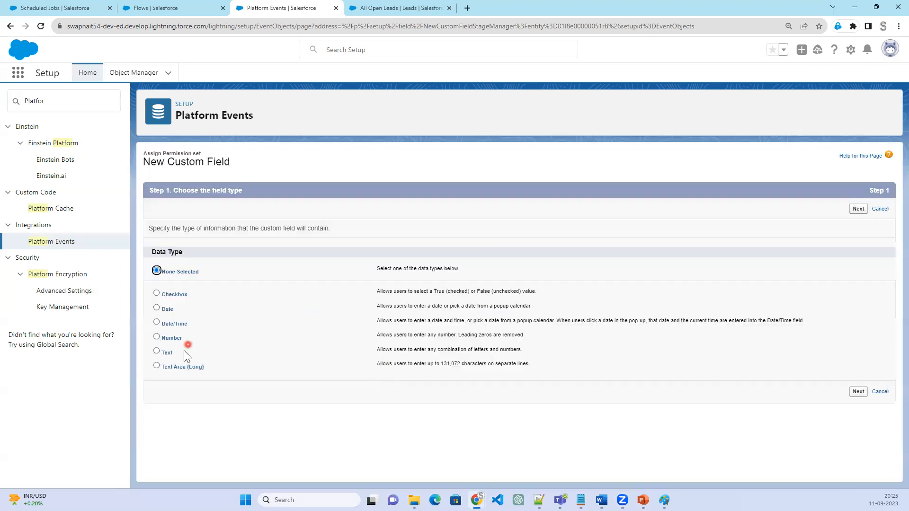
click(168, 352)
click(857, 392)
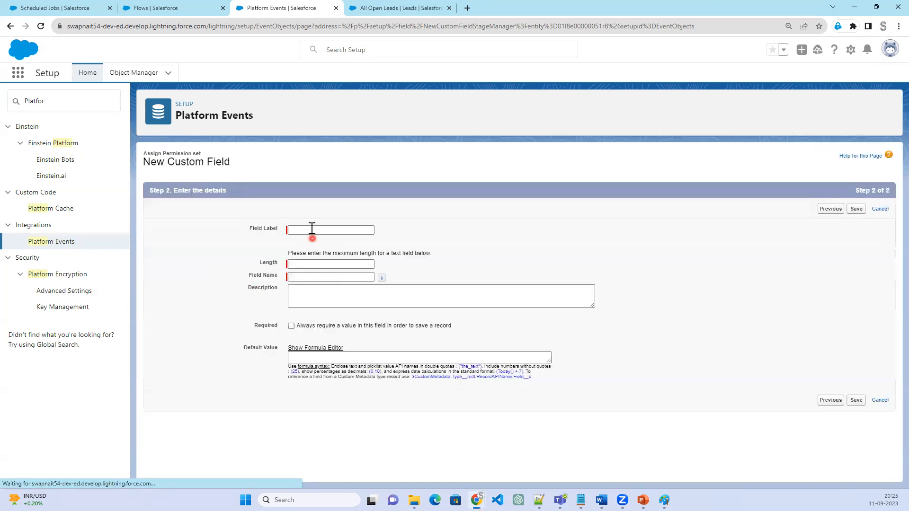
click(311, 230)
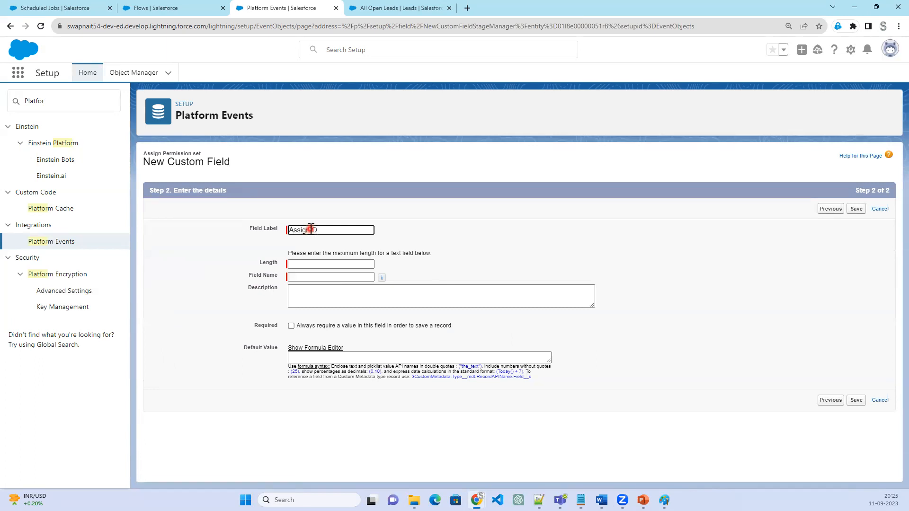
text(Assign Owner Id)
key(Tab)
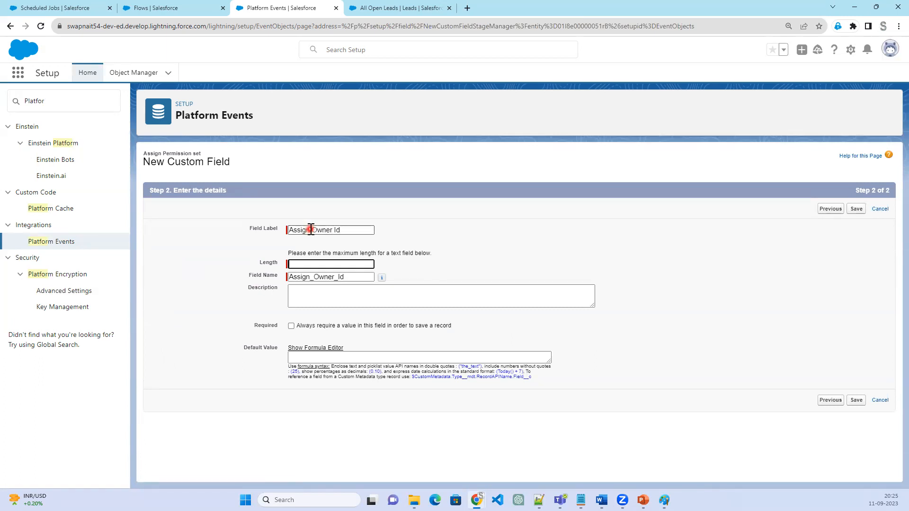
click(339, 267)
text(18)
click(857, 210)
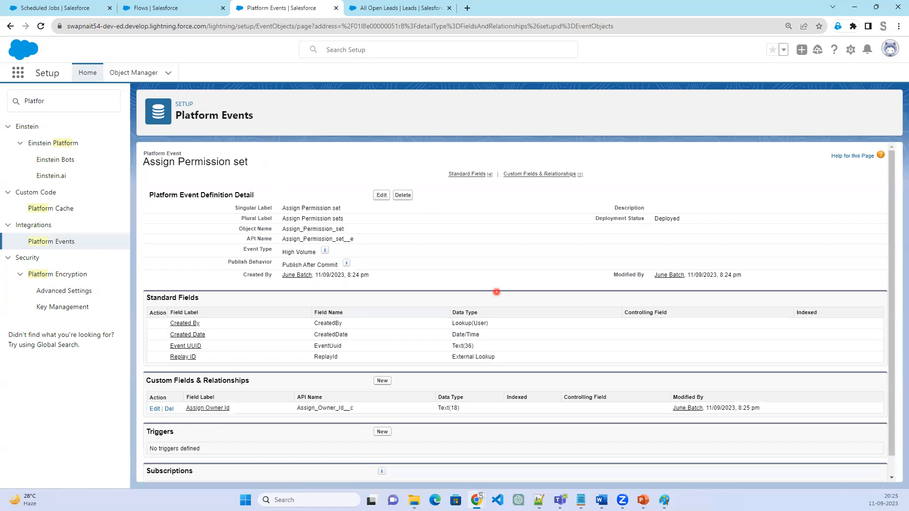
Highlight the platform event's singular label, plural label, object name and API name in its definition detail
click(276, 204)
drag(276, 205, 360, 239)
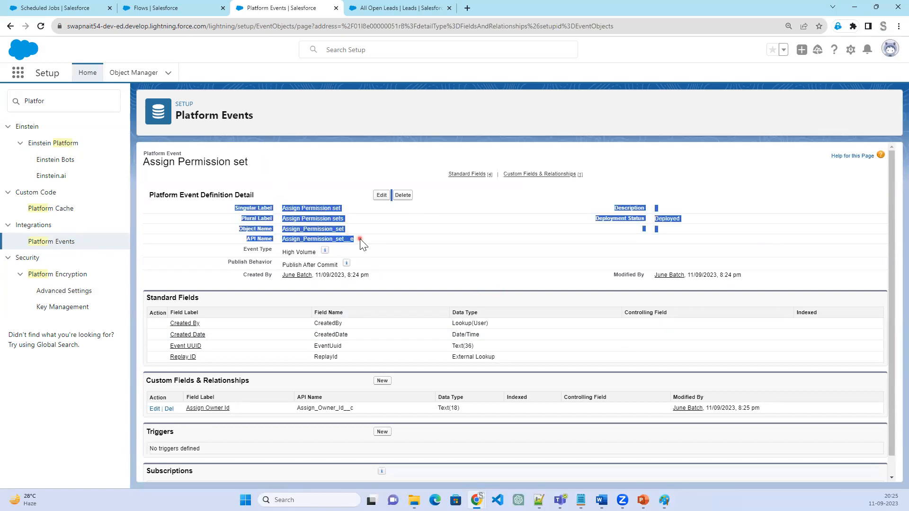
Highlight the Assign Owner Id custom field and open the data type choices for a new custom field
drag(250, 408, 148, 410)
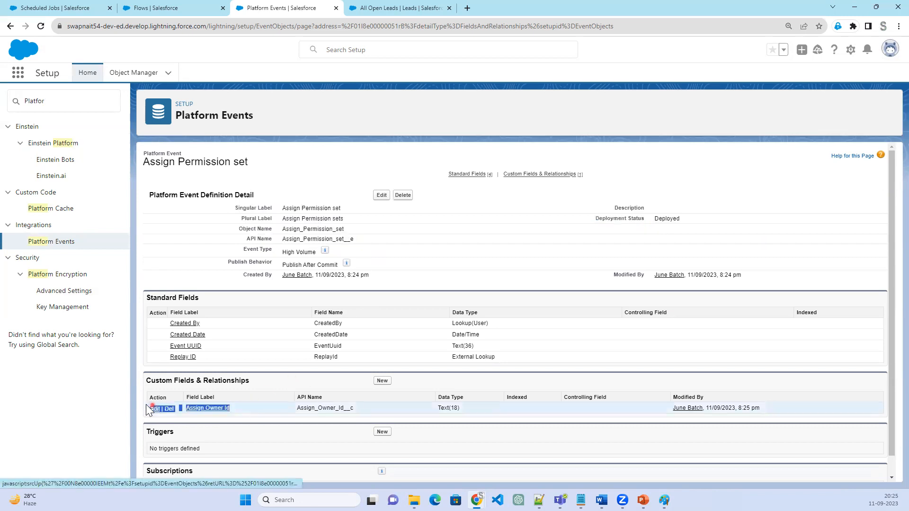
click(382, 381)
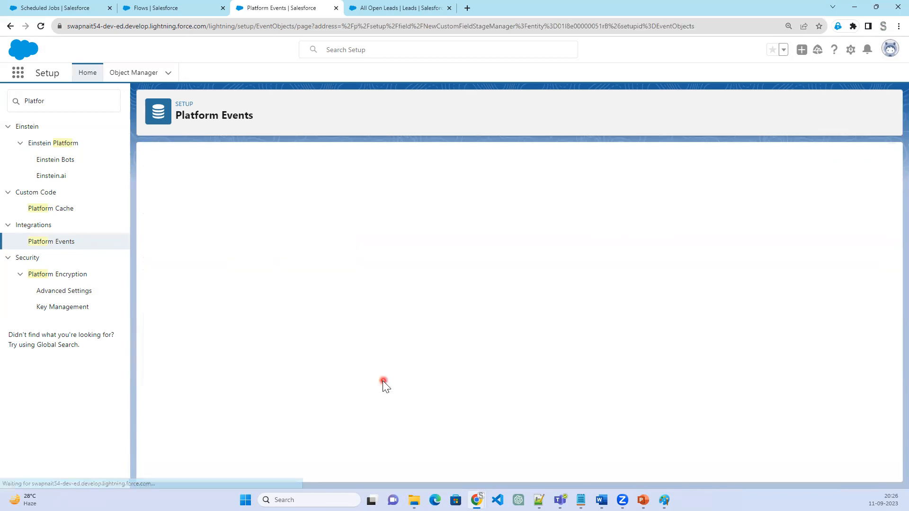
Switch to the PowerPoint slide show and reveal all the field types on the Platform Event Fields slide
key(alt+Tab)
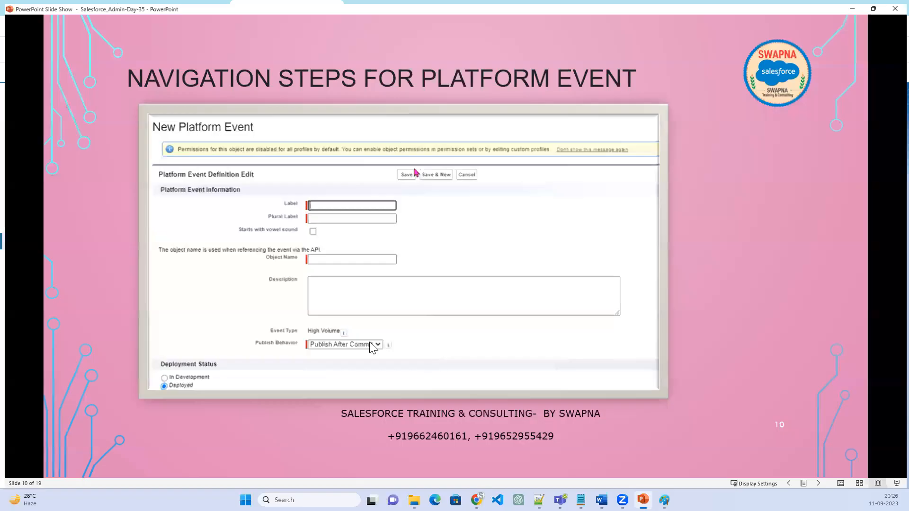
click(436, 353)
click(437, 354)
click(437, 353)
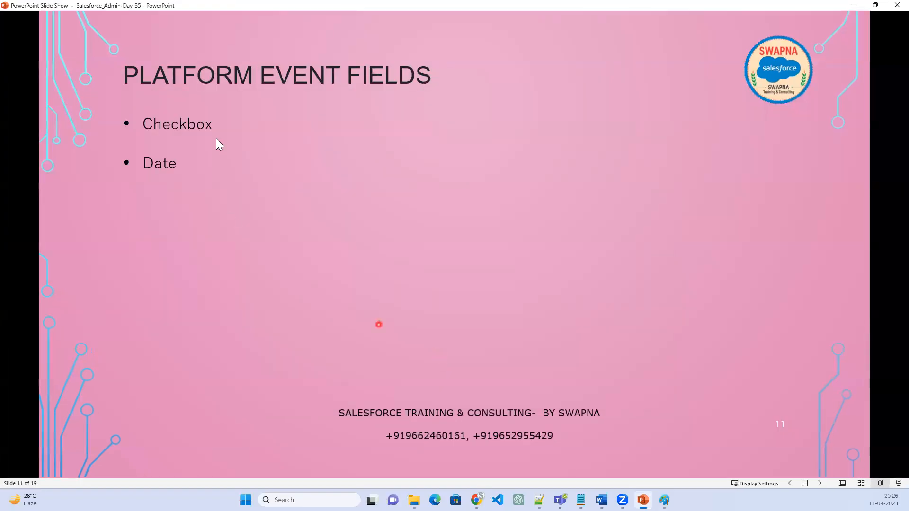
click(185, 177)
click(183, 233)
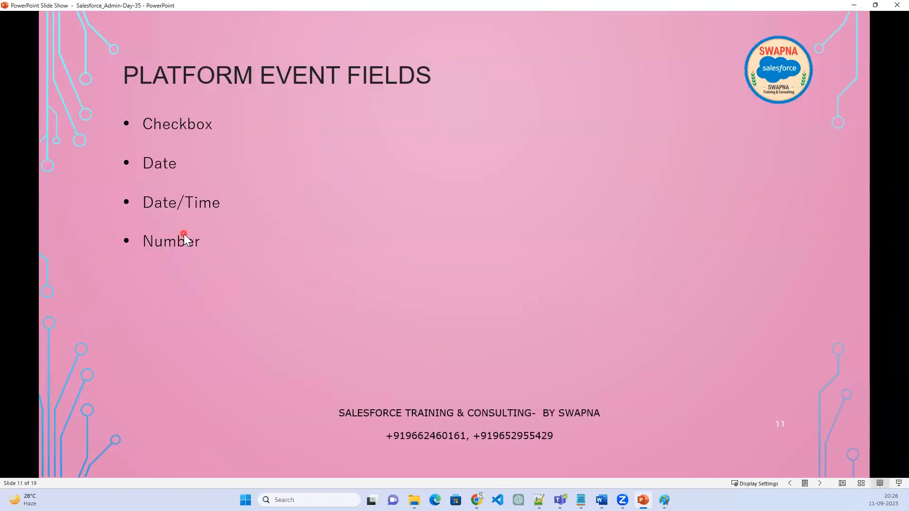
click(184, 240)
click(185, 298)
click(196, 347)
key(Left)
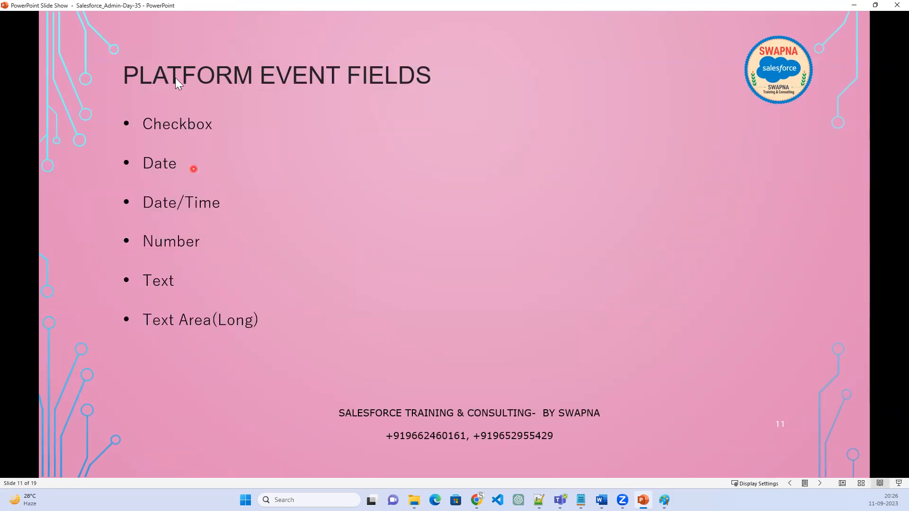
Return to Chrome, mark the data types from Checkbox to Text Area (Long) with red strokes, and clear the marks
click(854, 5)
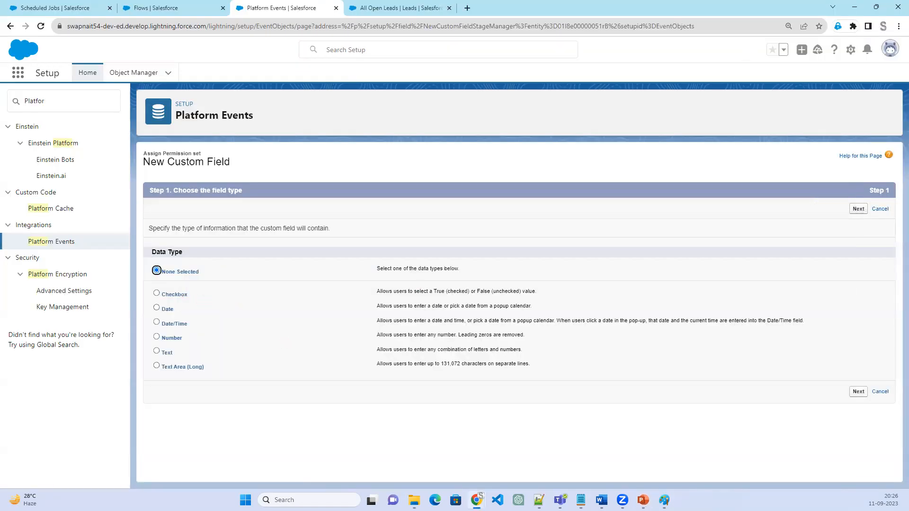
mouse_move(236, 282)
mouse_down()
mouse_move(197, 296)
mouse_move(259, 305)
mouse_up()
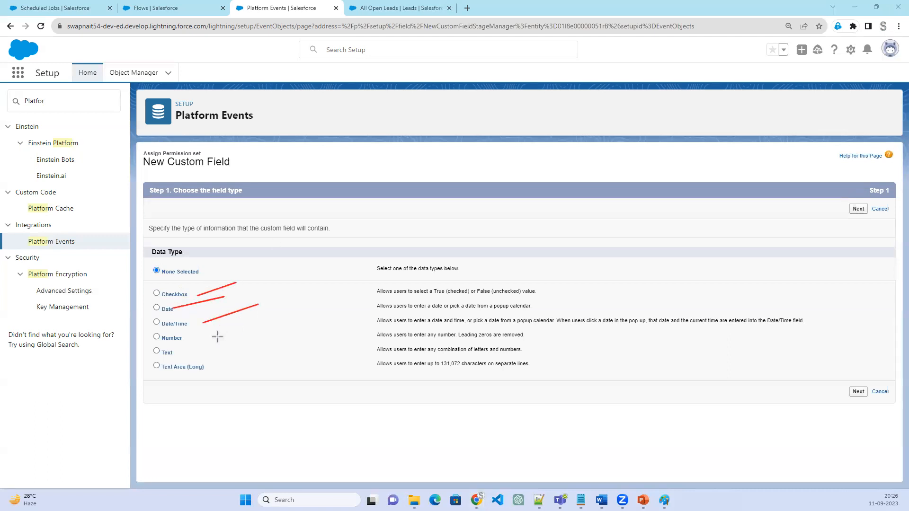
mouse_move(197, 341)
mouse_down()
mouse_move(246, 326)
mouse_move(219, 352)
mouse_move(250, 351)
mouse_move(273, 367)
mouse_up()
drag(192, 289, 208, 377)
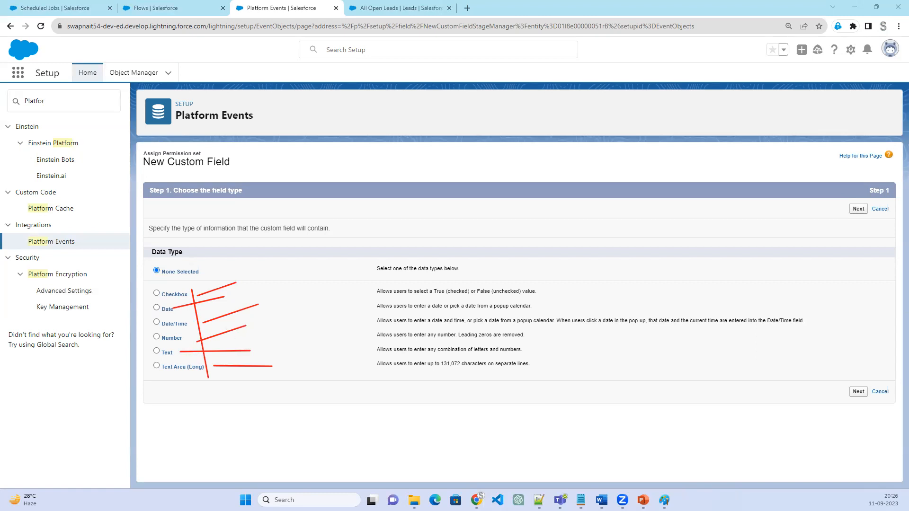
key(Escape)
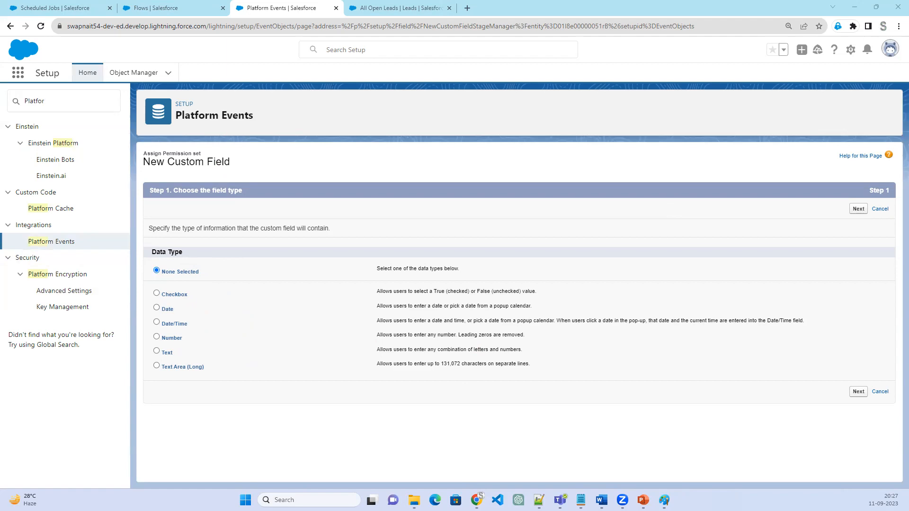
Switch to the PowerPoint slide show and advance to the Use Case slide with its first bullet
key(alt+Tab)
click(568, 344)
click(568, 345)
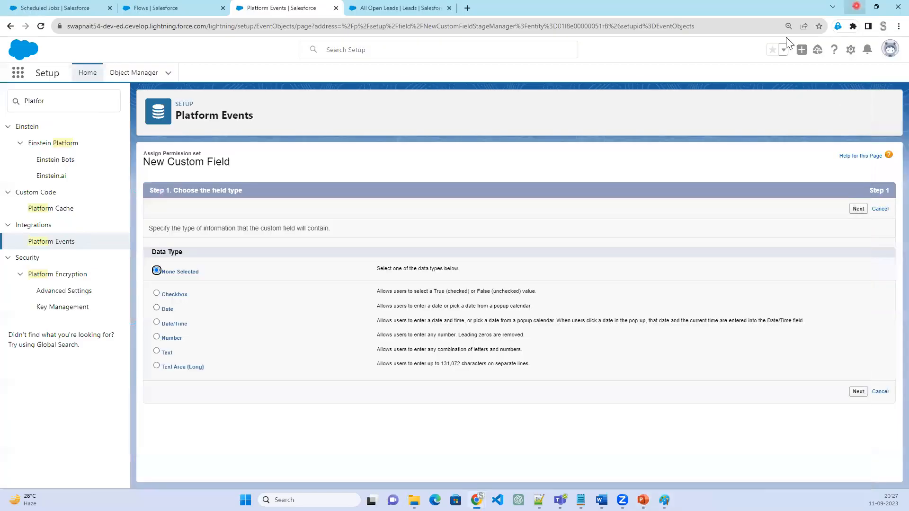
Return to Chrome, cancel the new custom field and copy the platform event's singular label
click(854, 6)
click(883, 392)
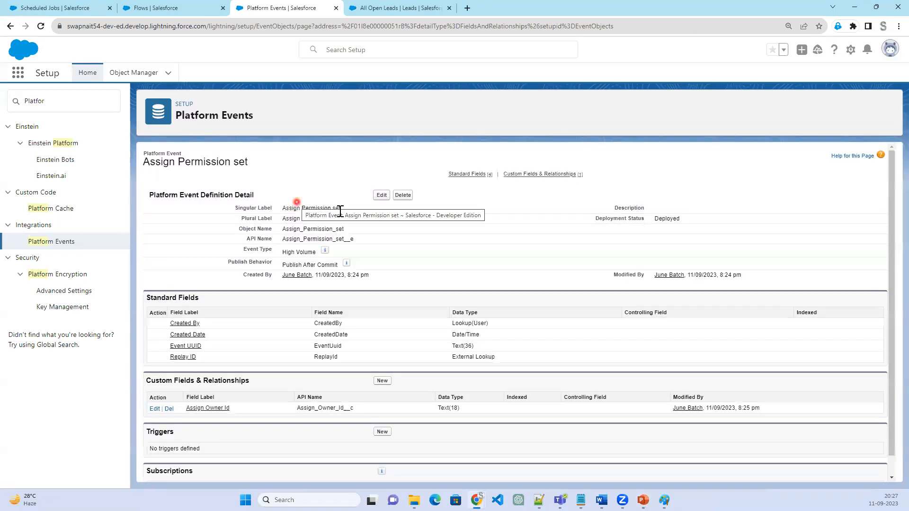
drag(343, 208, 286, 212)
right_click(295, 210)
click(308, 219)
Search the App Launcher on the Leads page for "Assign Permission set"
click(167, 14)
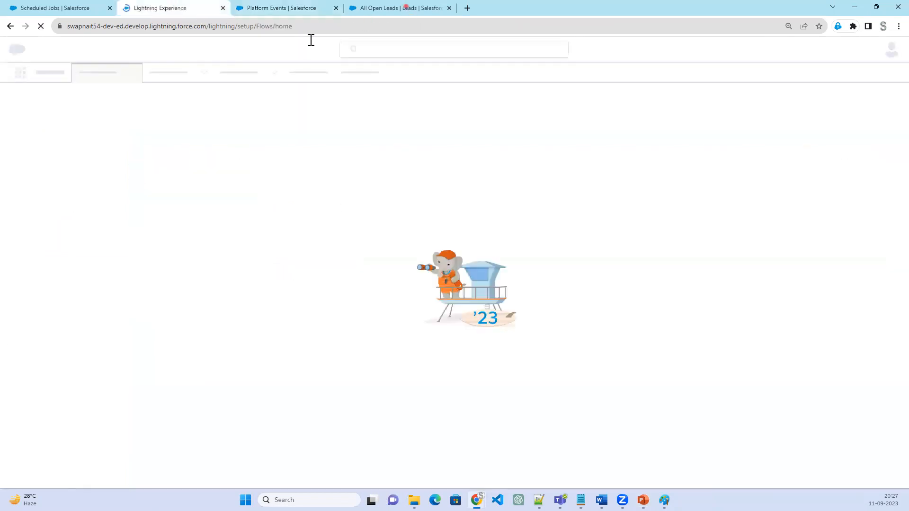
click(406, 8)
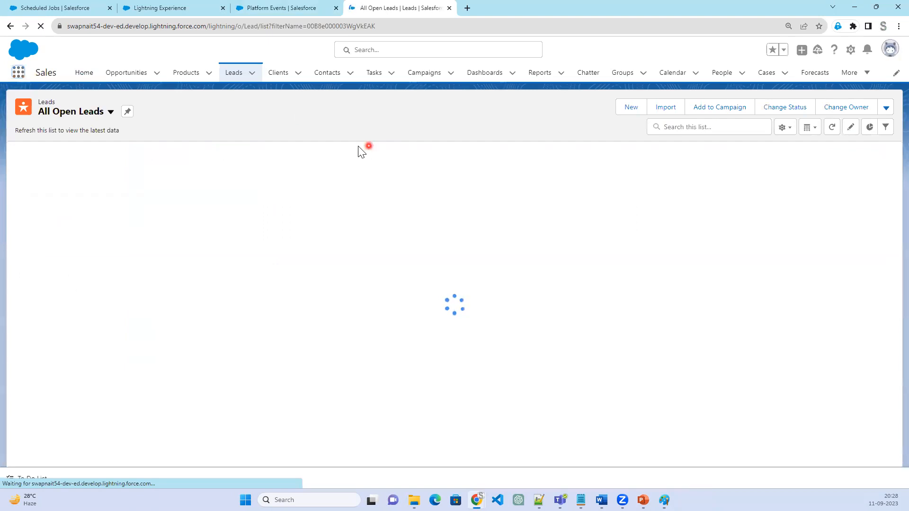
click(14, 74)
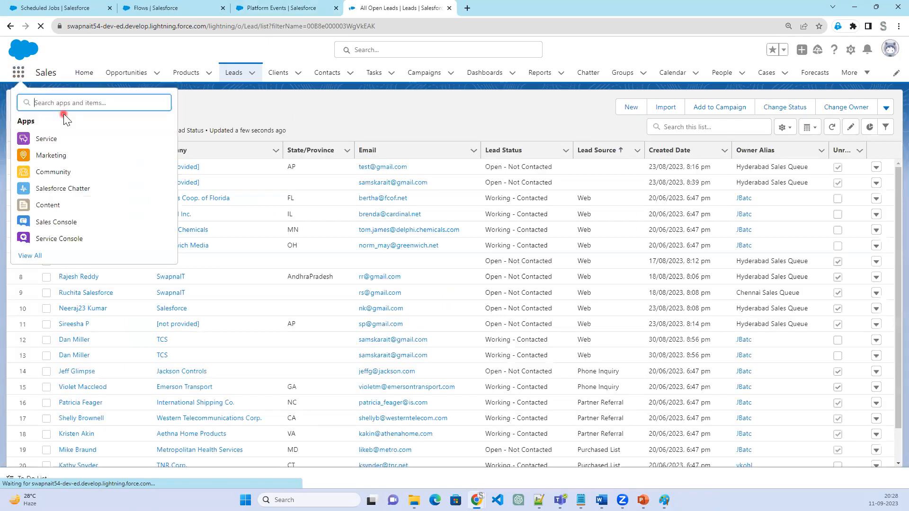
key(ctrl+v)
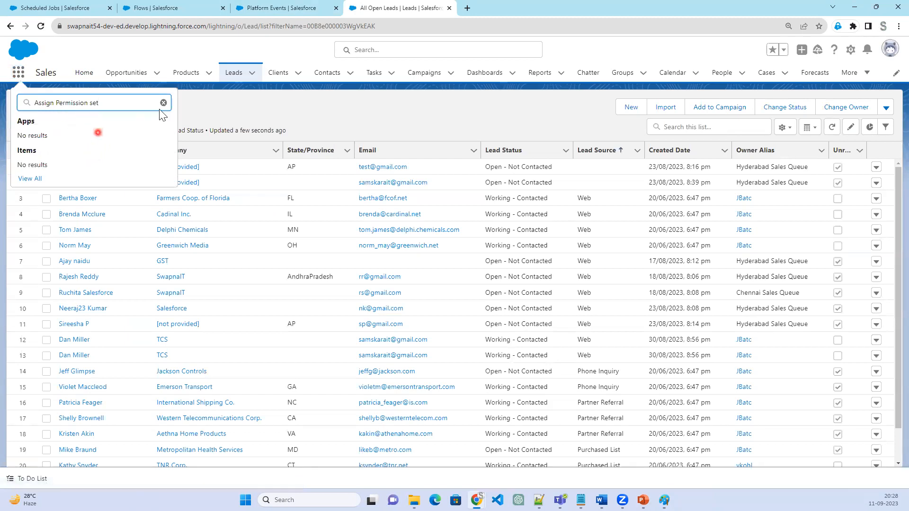
Return to the Assign Permission set platform event and examine its definition down to Subscriptions
click(258, 9)
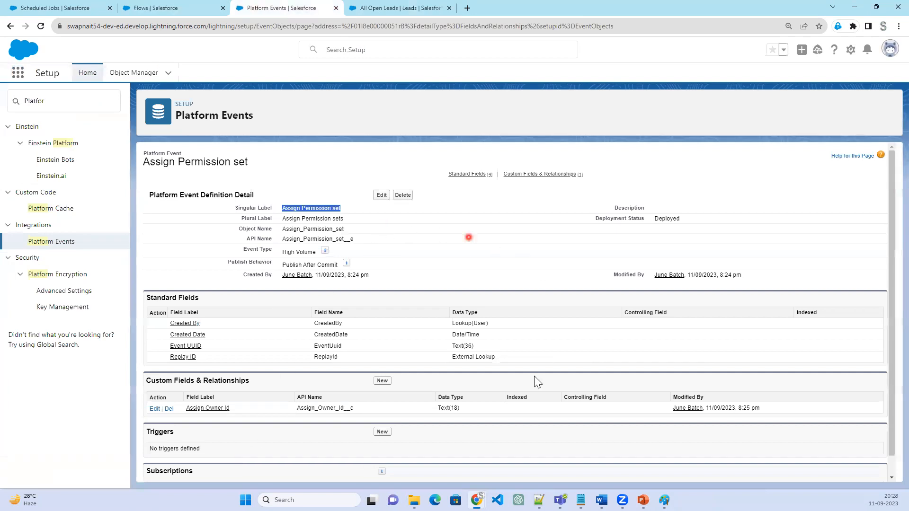
scroll(418, 382, down, 1)
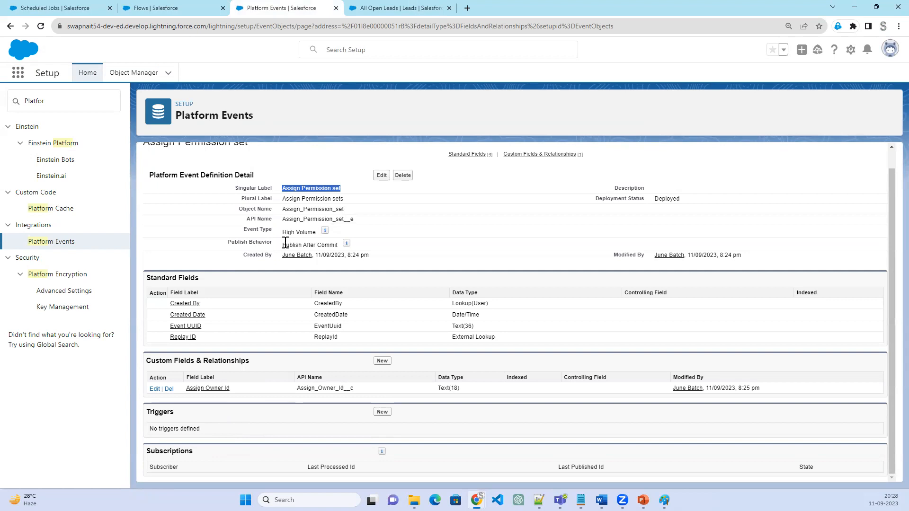
Go to the Flows setup page and start a new flow
click(399, 10)
click(187, 9)
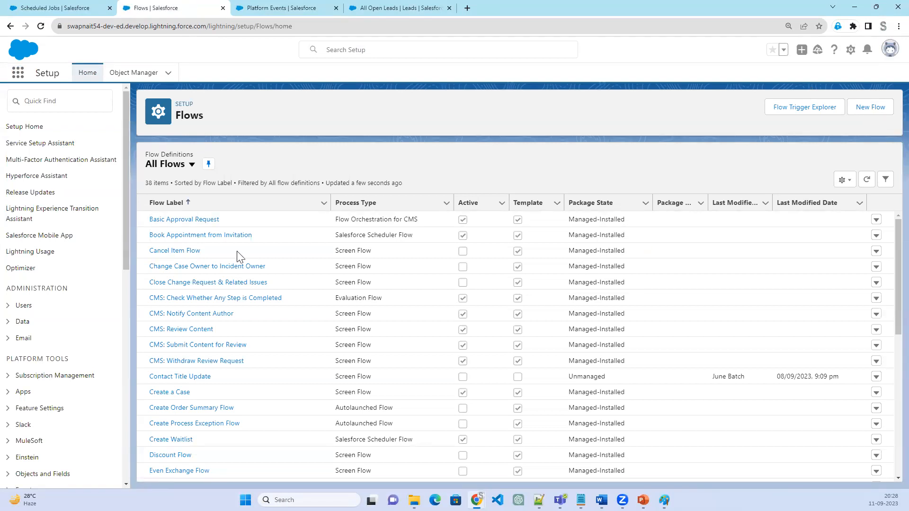
click(882, 114)
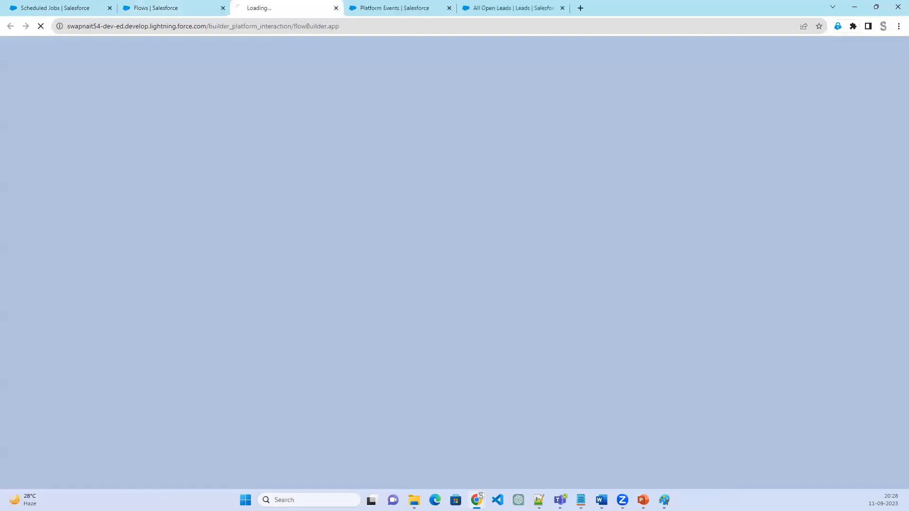
Switch to Paint, draw a tick beside the Record-Triggered Flow heading and handwrite "Update" beside the Update Owner Id box
key(alt+Tab)
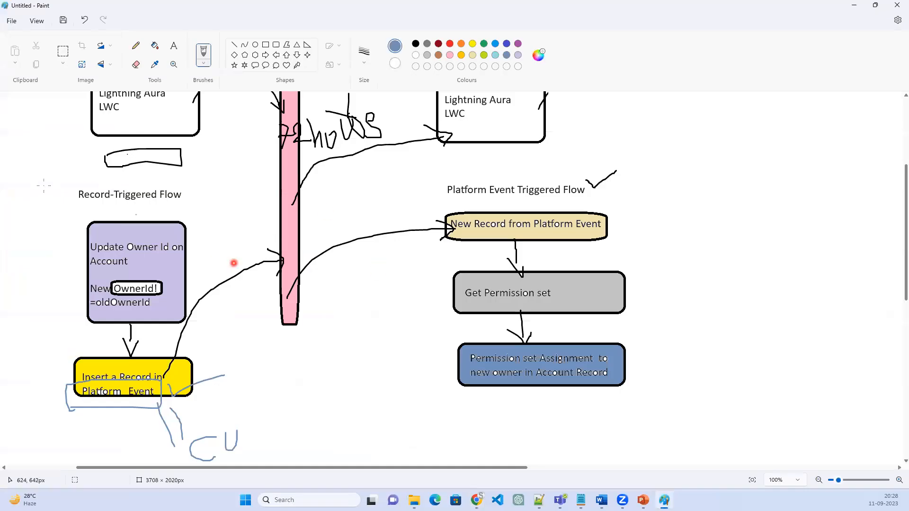
drag(65, 176, 111, 158)
mouse_move(203, 225)
mouse_down()
mouse_move(207, 248)
mouse_move(218, 225)
mouse_move(227, 253)
mouse_move(231, 216)
mouse_move(229, 239)
mouse_move(251, 248)
mouse_move(264, 235)
mouse_move(279, 244)
mouse_move(292, 226)
mouse_up()
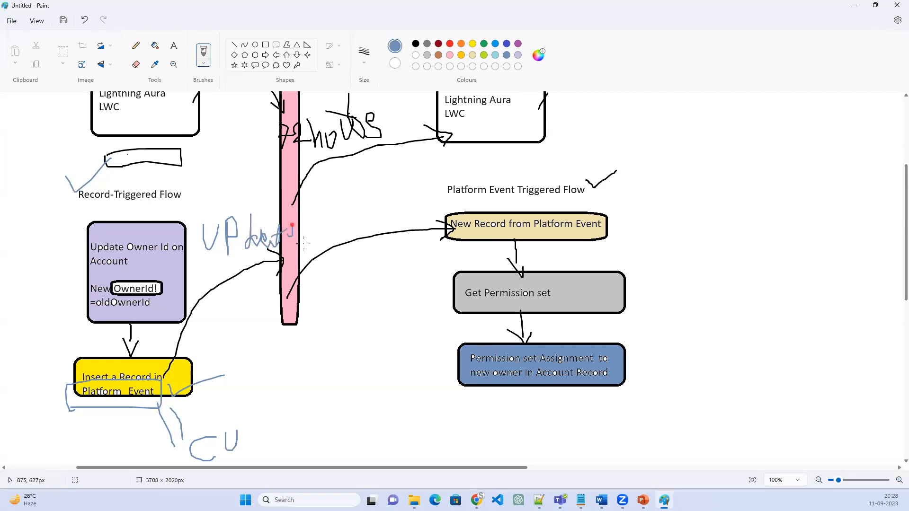
click(854, 6)
click(458, 258)
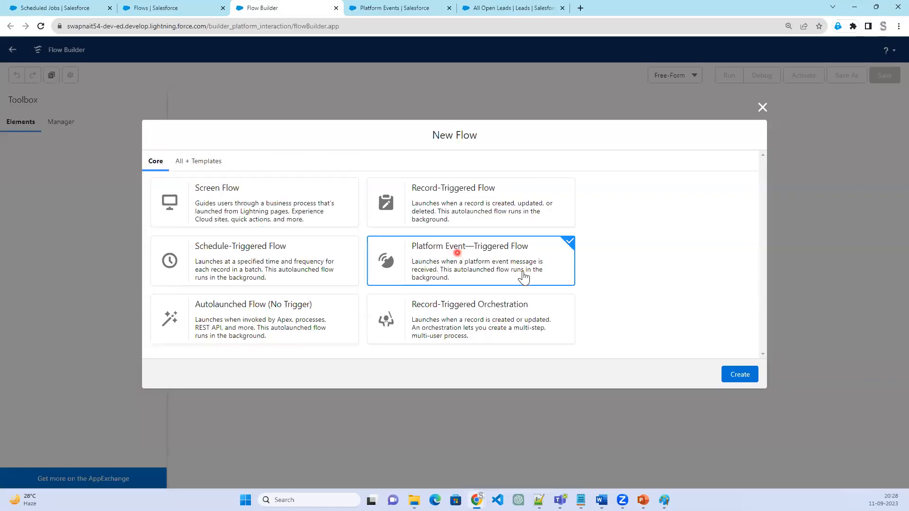
click(747, 375)
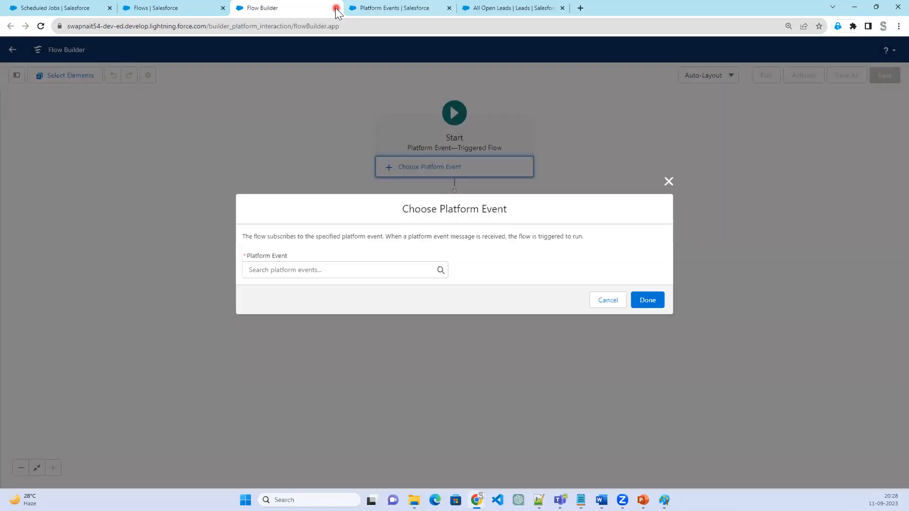
click(336, 8)
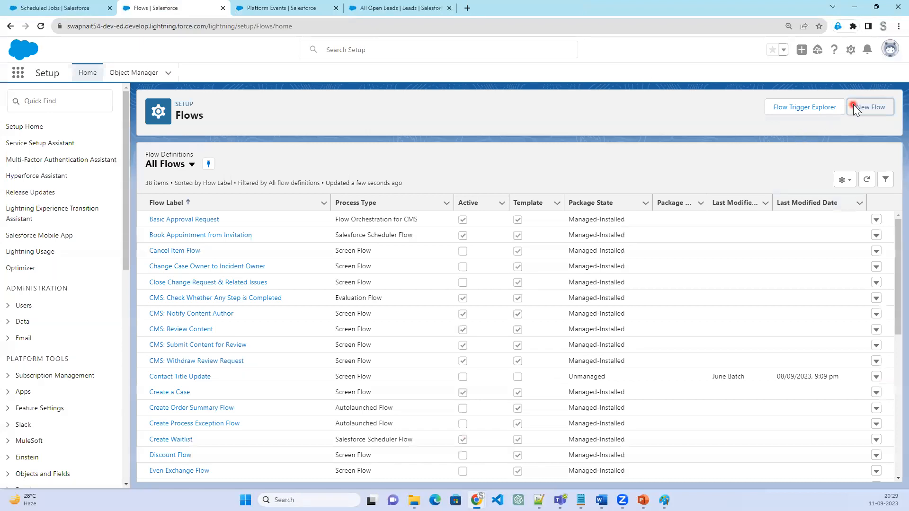
Create a new Record-Triggered Flow from the Flows setup page
click(852, 106)
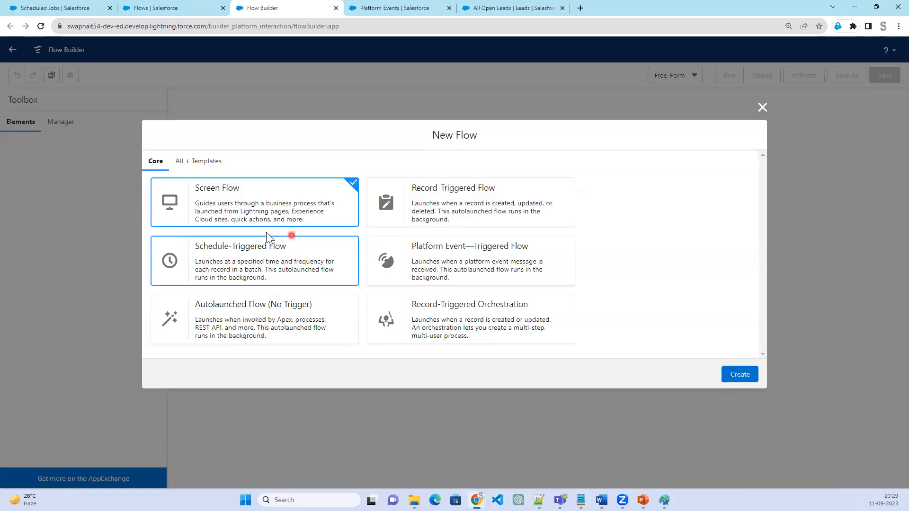
click(463, 212)
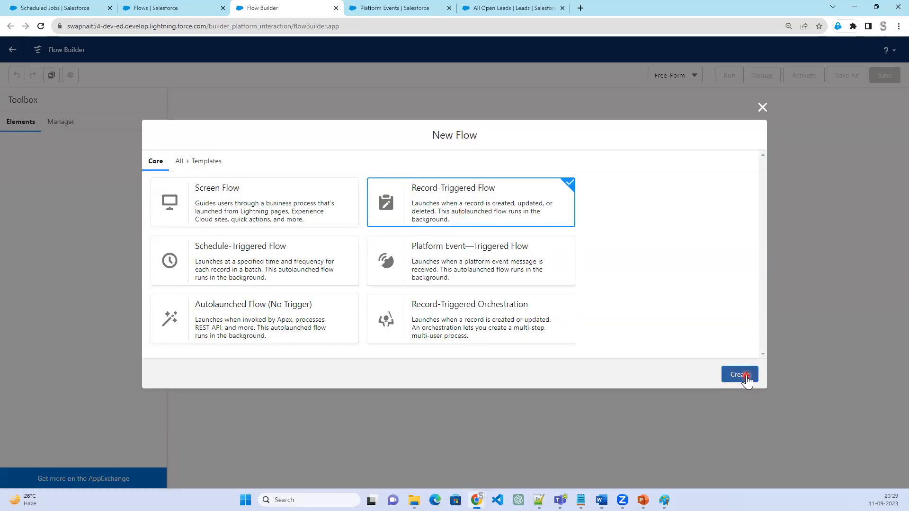
click(746, 375)
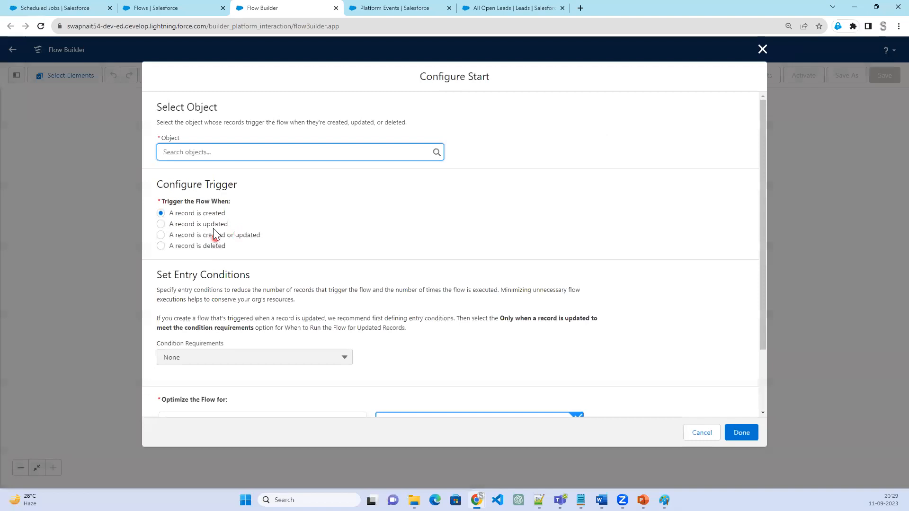
Set the flow to trigger when a record is updated and enter Client (Account) as its object
click(212, 245)
click(209, 235)
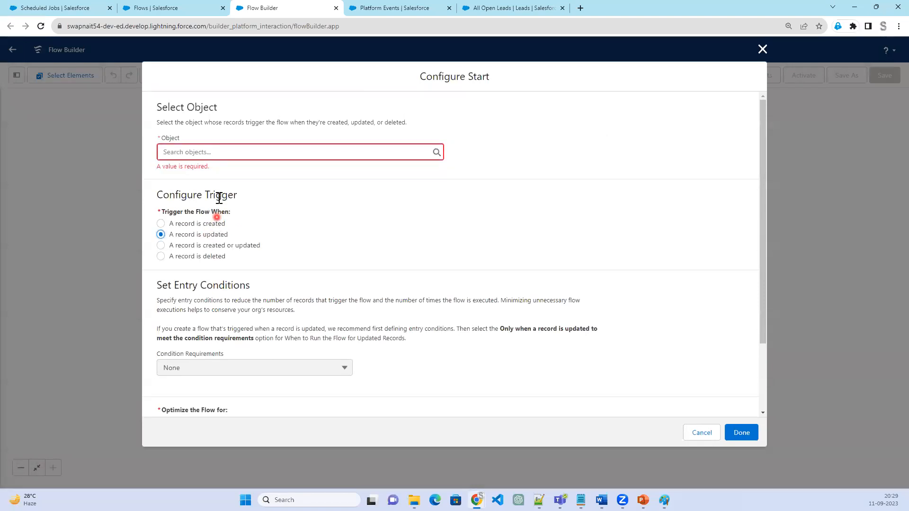
click(226, 155)
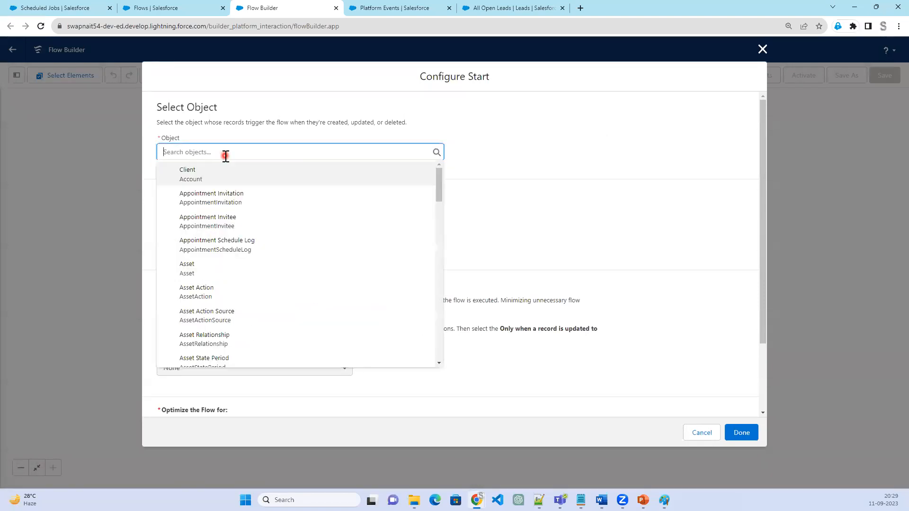
text(Ac)
text(nt)
key(Return)
click(226, 155)
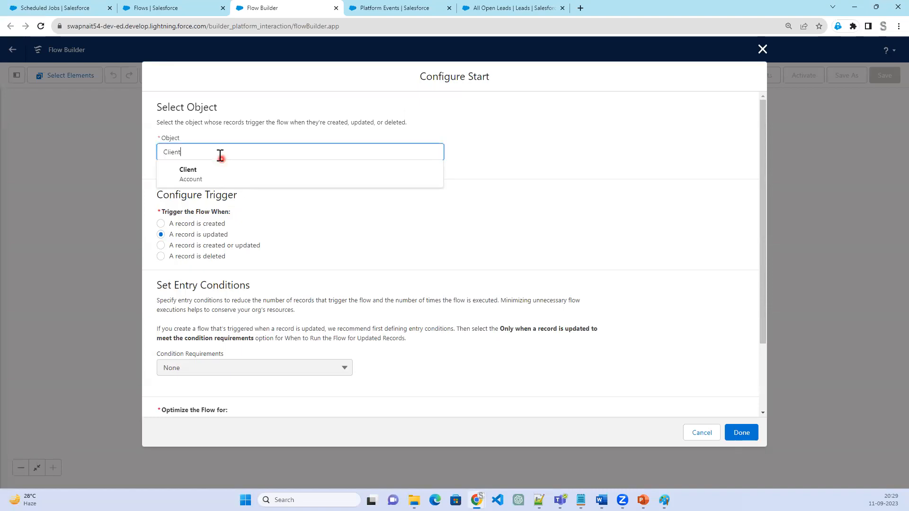
click(211, 176)
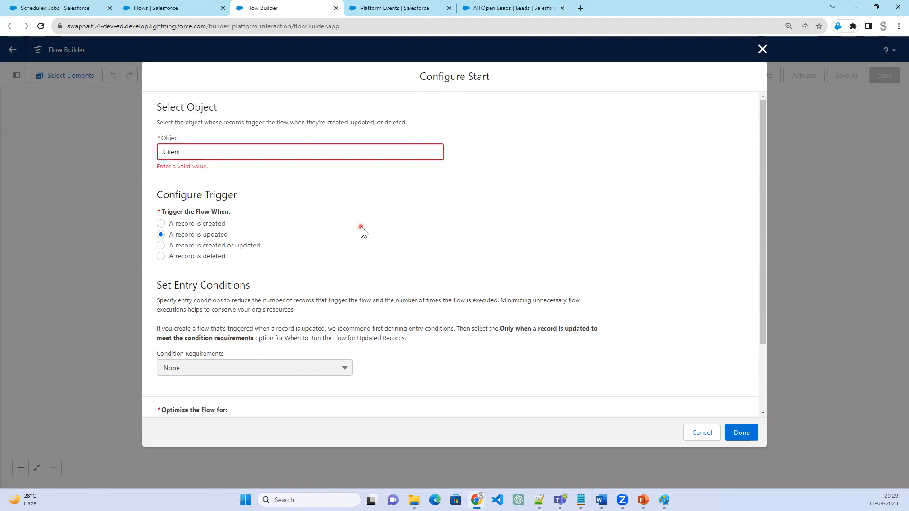
scroll(376, 303, down, 2)
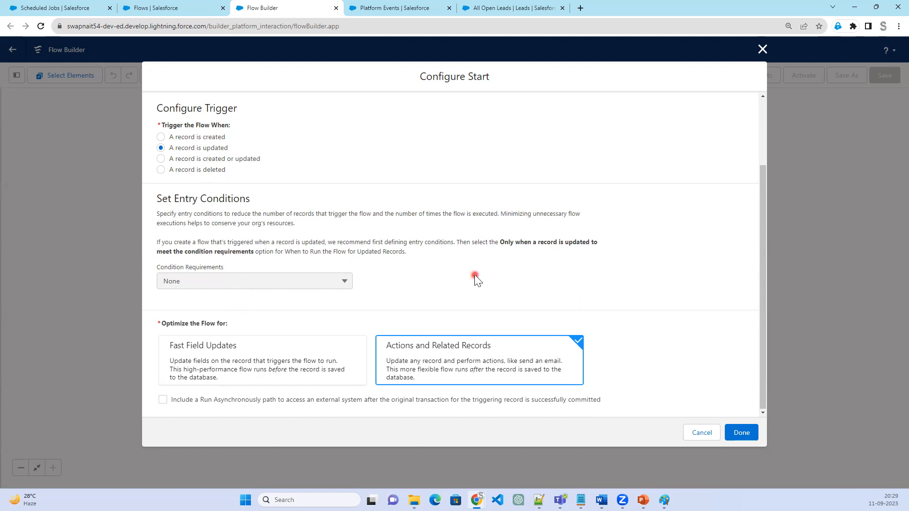
click(753, 438)
scroll(392, 266, up, 2)
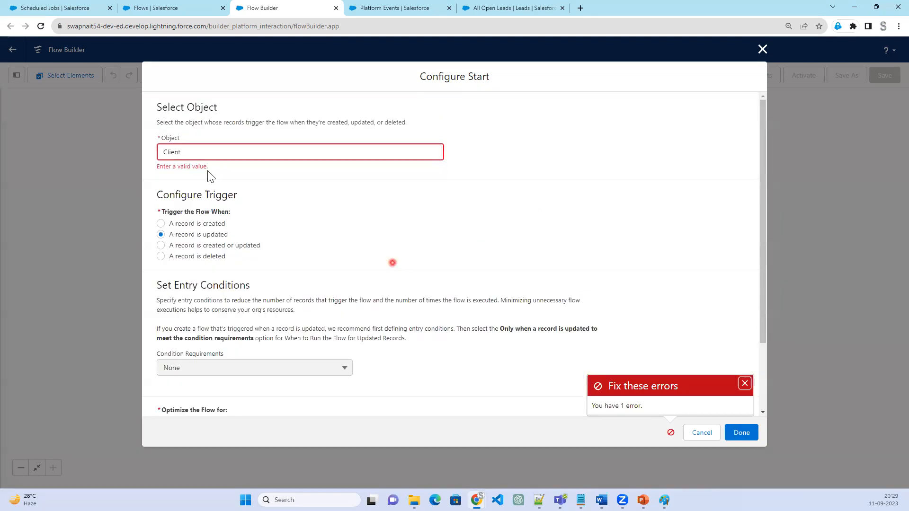
click(203, 156)
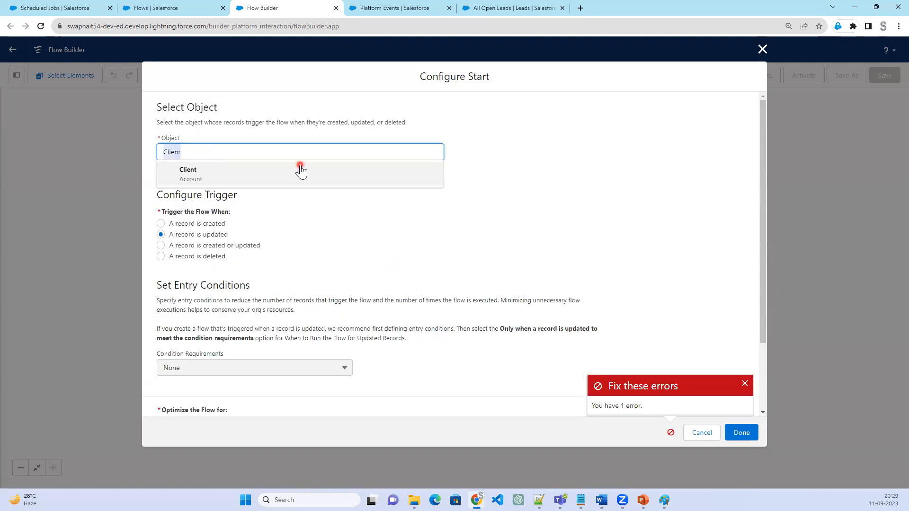
key(BackSpace)
text(Acc)
click(301, 172)
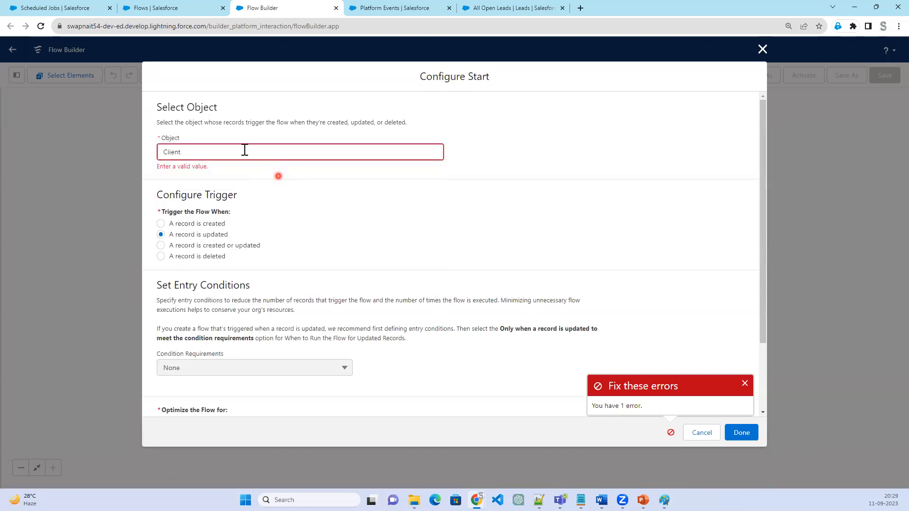
click(200, 152)
double_click(152, 150)
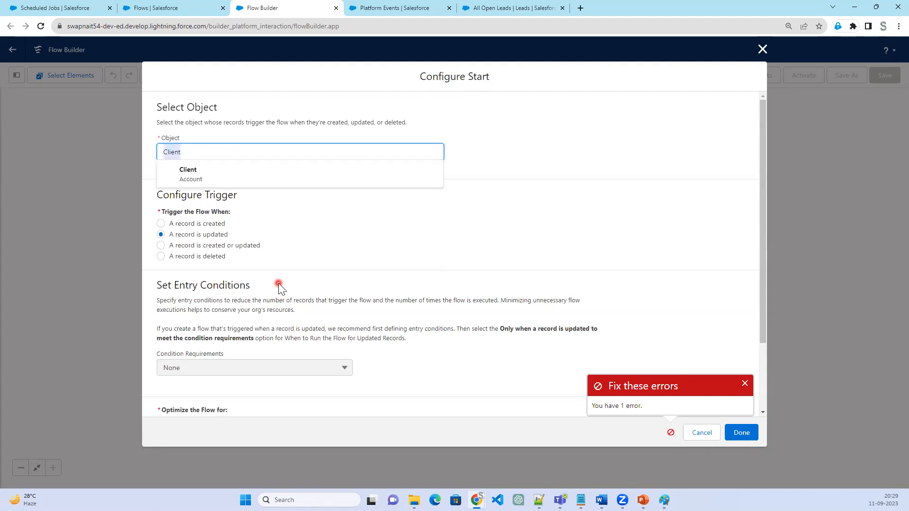
click(763, 50)
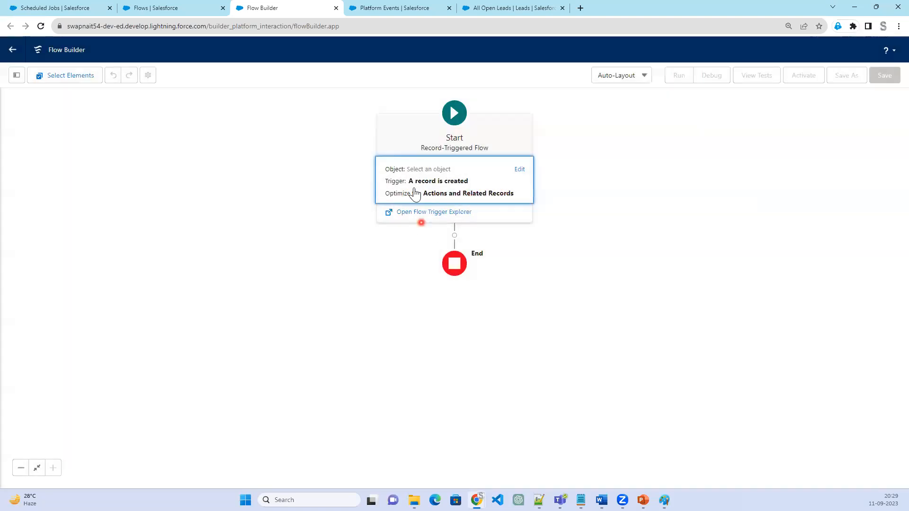
Reopen the flow's start configuration and choose Client (Account) as the triggering object
click(487, 177)
click(220, 153)
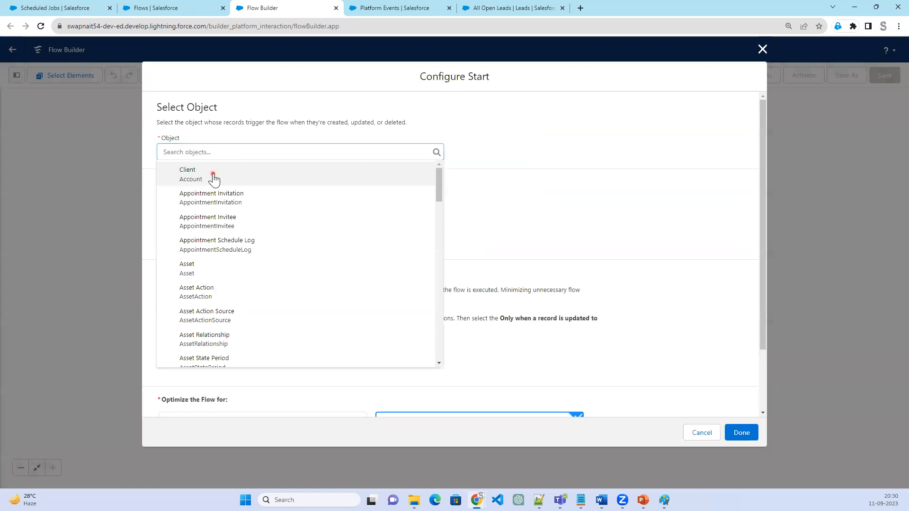
click(213, 176)
click(743, 434)
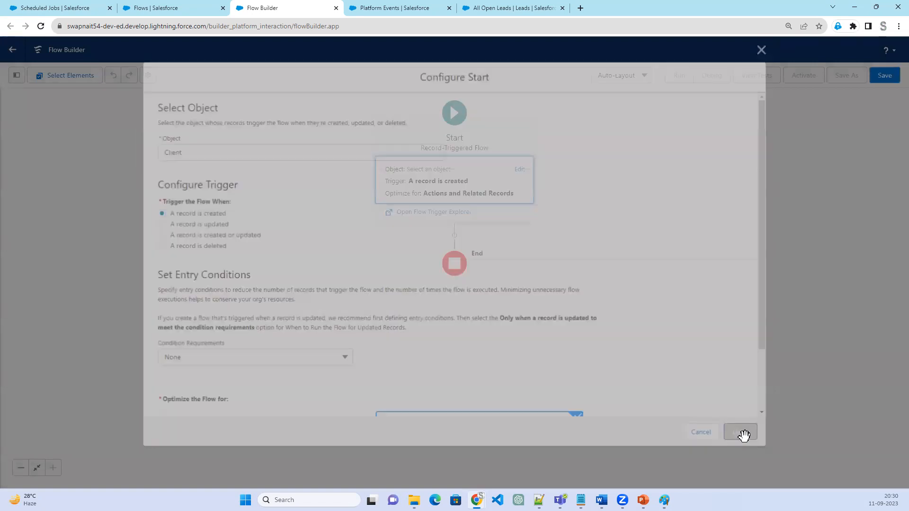
Set the flow's start trigger to "A record is updated", leaving the entry condition requirements at None
click(500, 194)
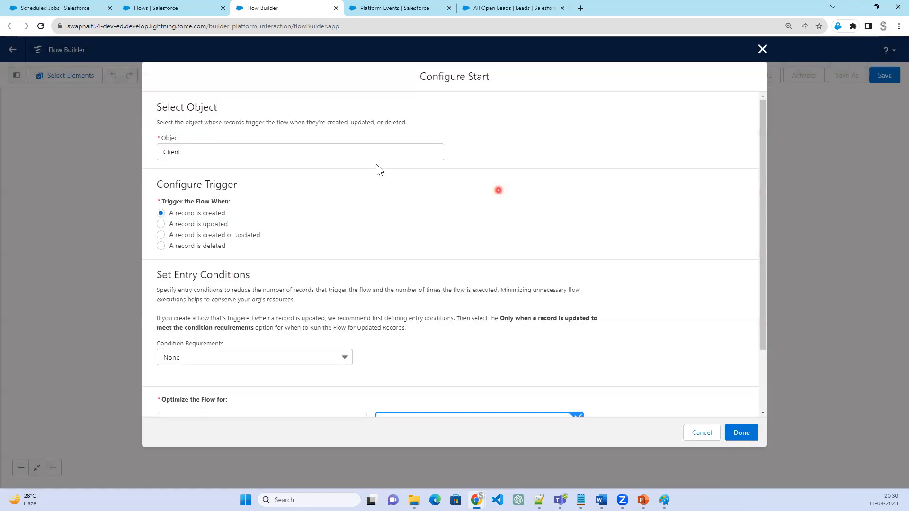
click(224, 225)
click(226, 366)
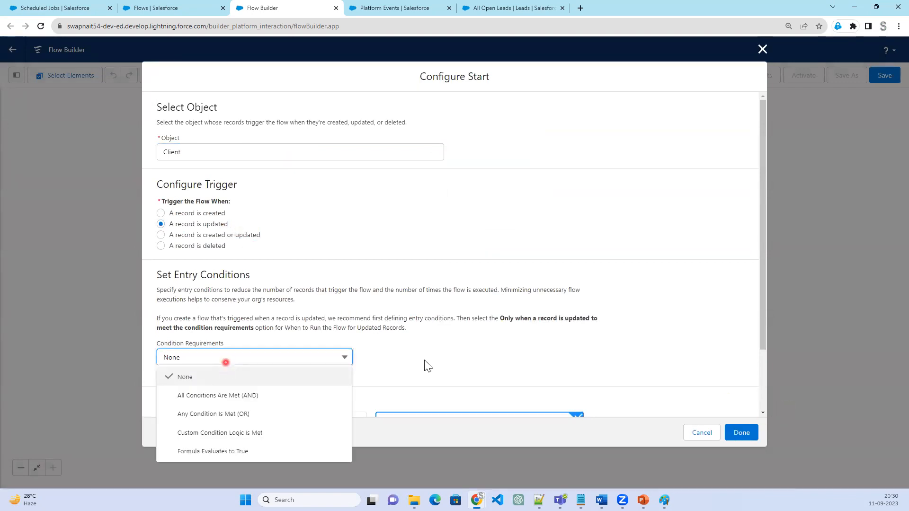
click(500, 354)
scroll(500, 352, down, 2)
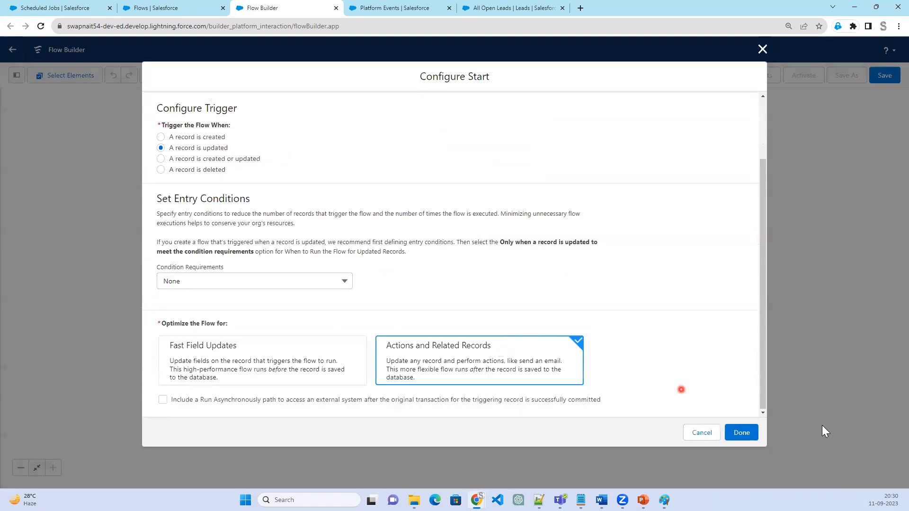
click(748, 435)
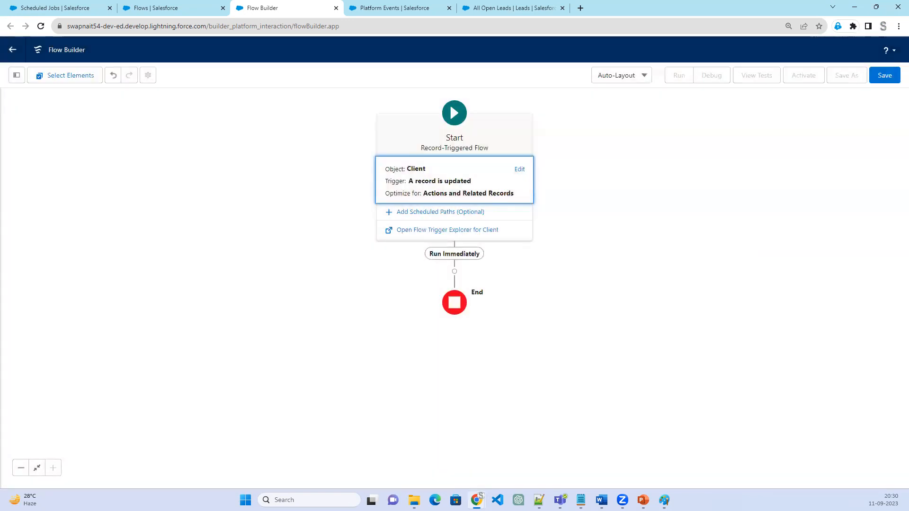
click(439, 192)
scroll(290, 349, down, 2)
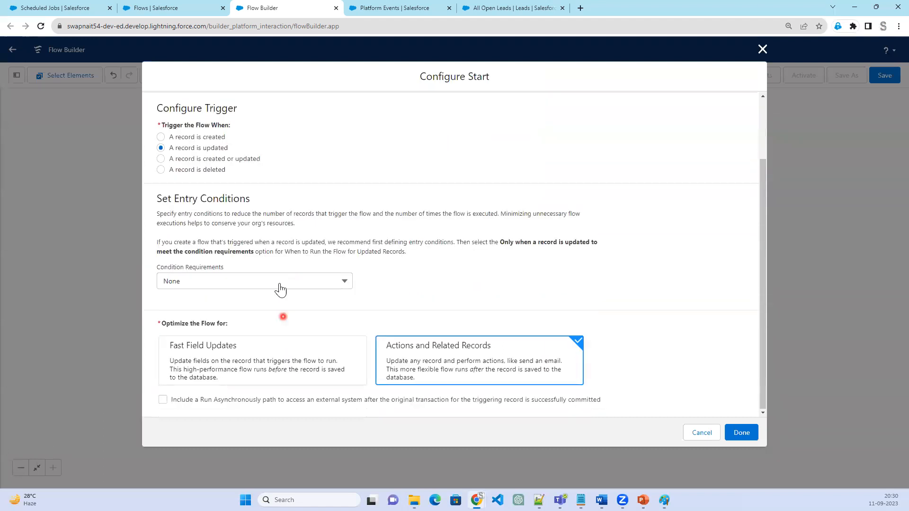
click(280, 283)
click(265, 320)
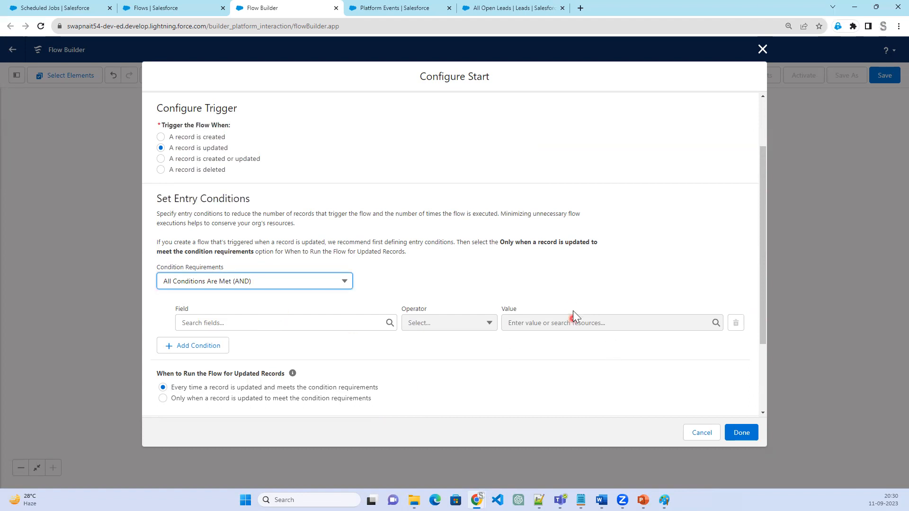
click(761, 50)
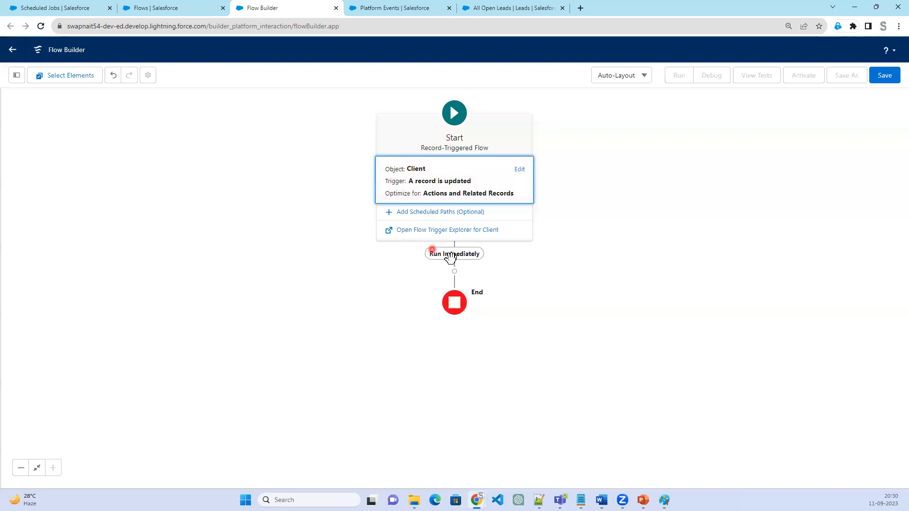
click(455, 272)
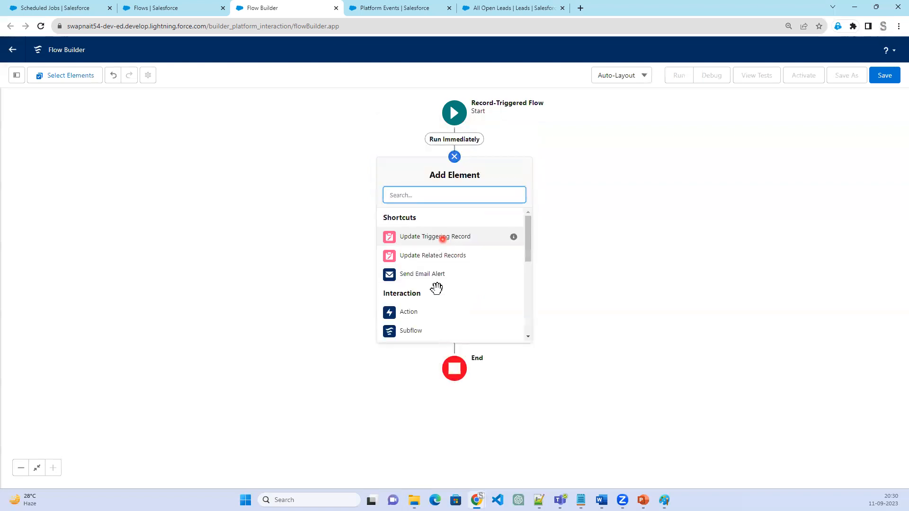
scroll(436, 288, down, 6)
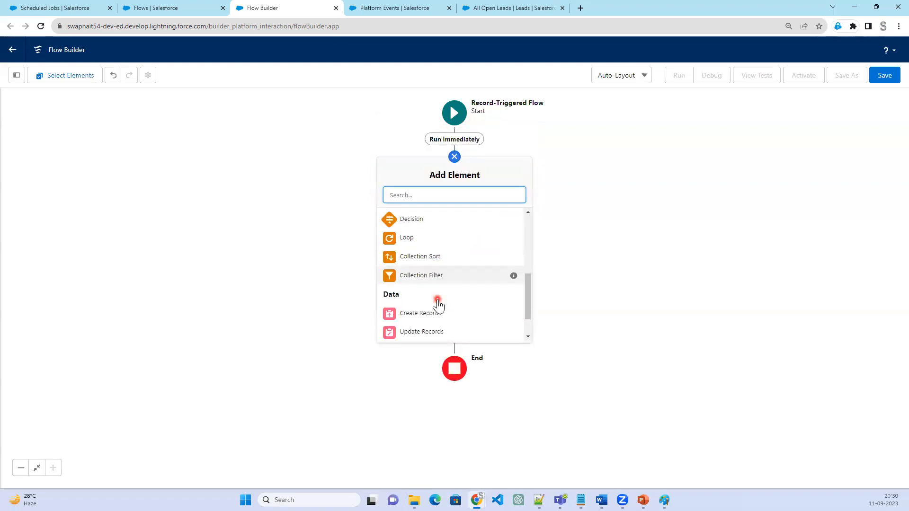
scroll(437, 305, down, 1)
click(436, 313)
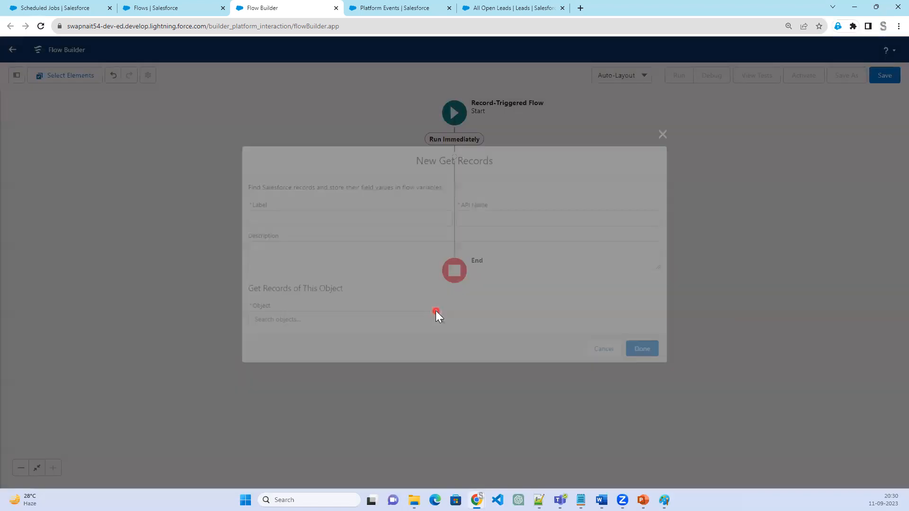
click(667, 131)
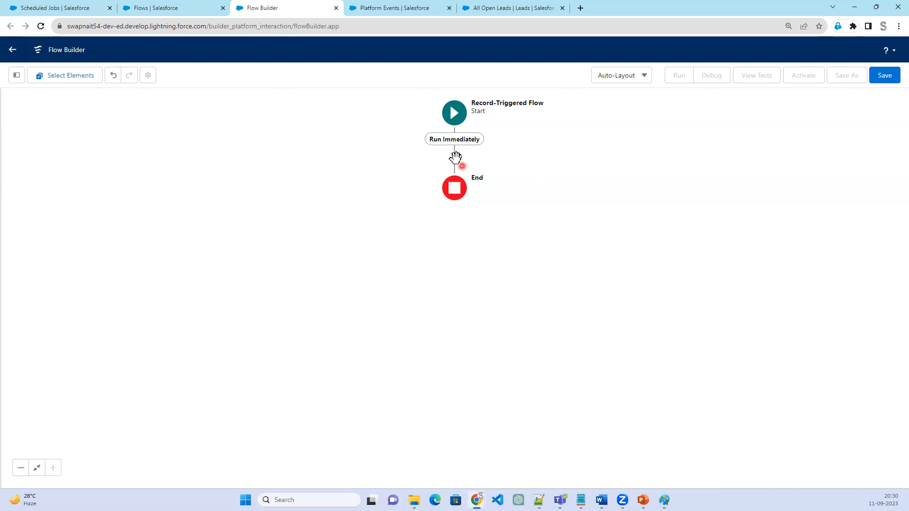
Add a Decision element labelled "Is Account Owner Updated" after the start and label its first outcome "yes"
click(454, 157)
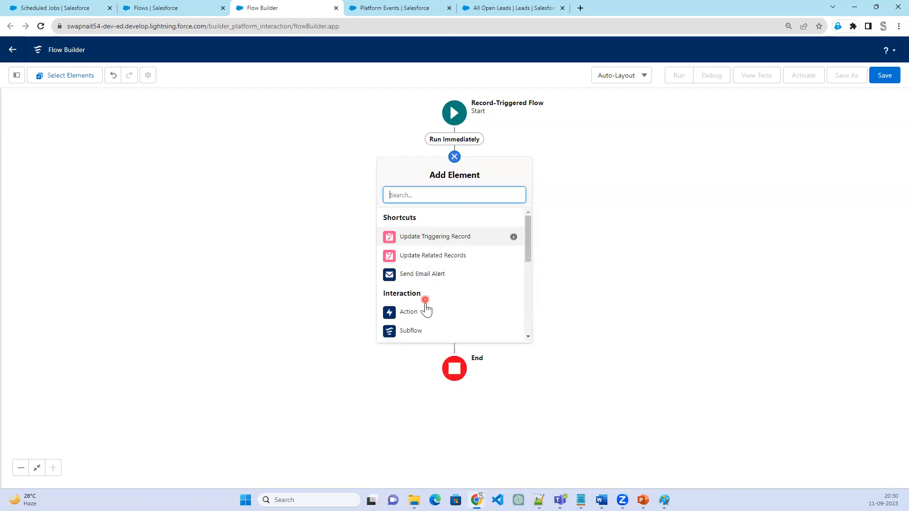
scroll(426, 307, down, 1)
scroll(425, 336, down, 1)
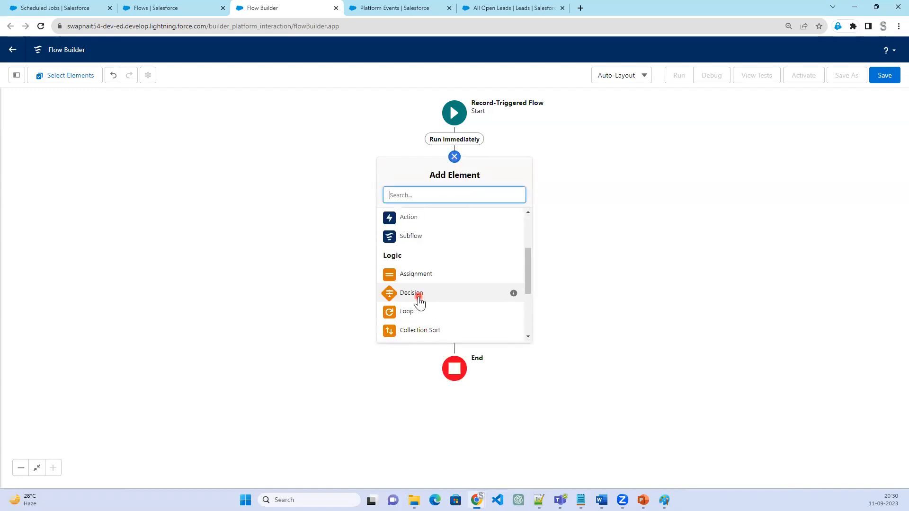
click(419, 296)
click(323, 126)
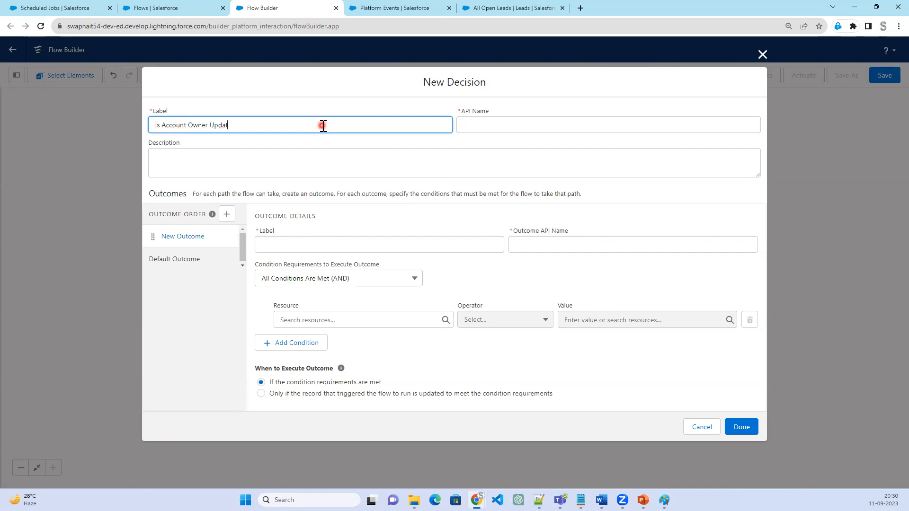
key(Tab)
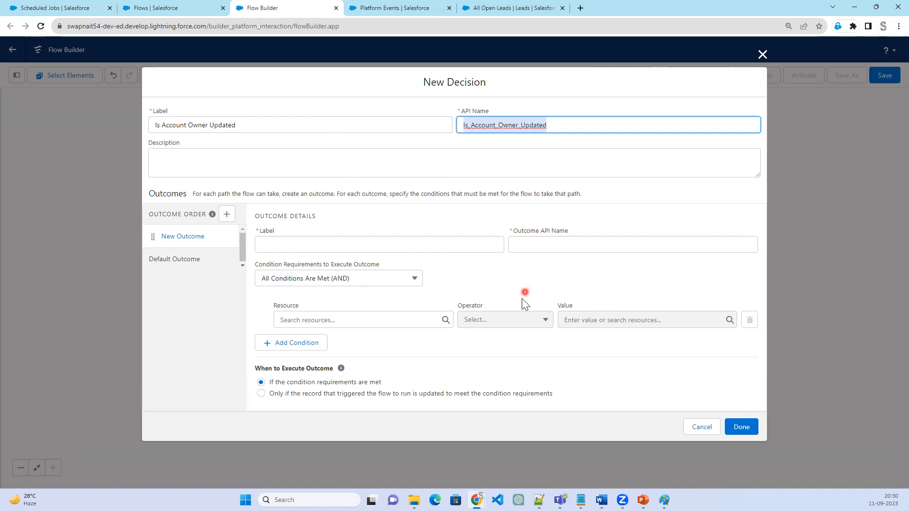
click(341, 246)
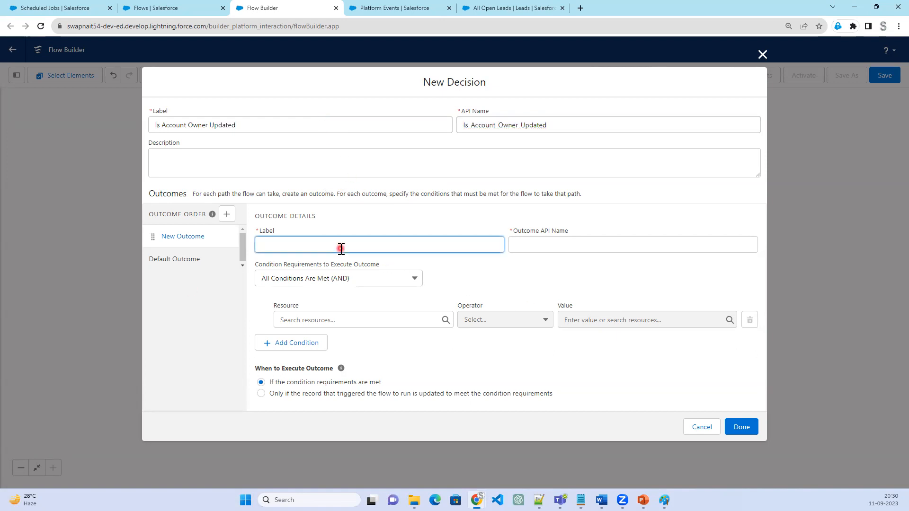
text(yes)
key(Tab)
Set the yes outcome's condition to $Record OwnerId Does Not Equal $Record__Prior OwnerId and finish the decision
click(385, 318)
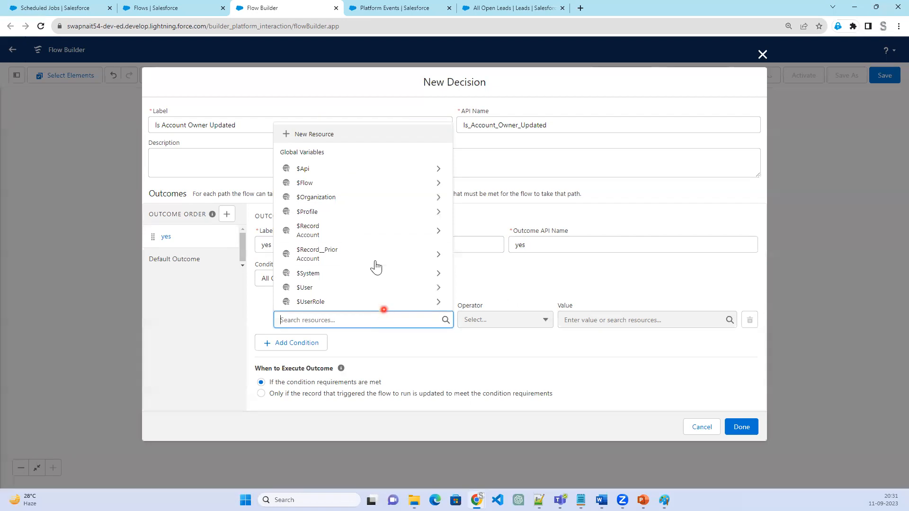
click(373, 236)
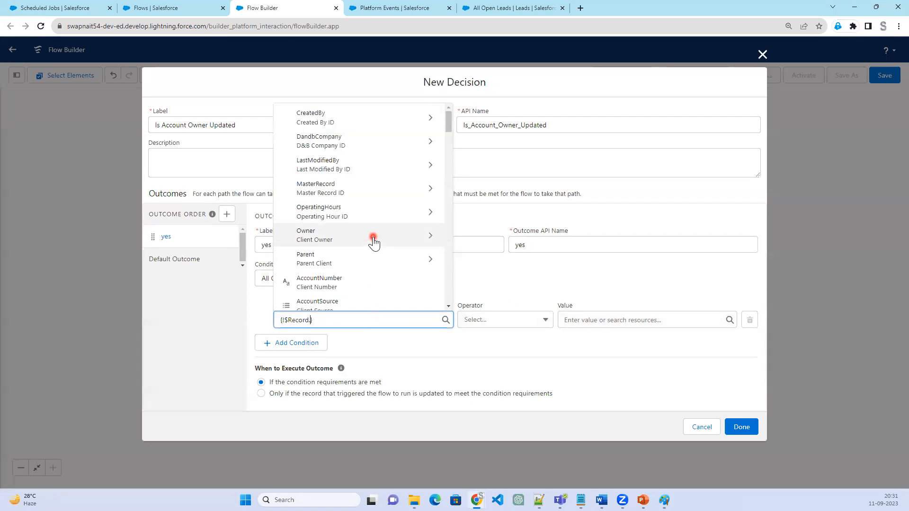
text(Owner)
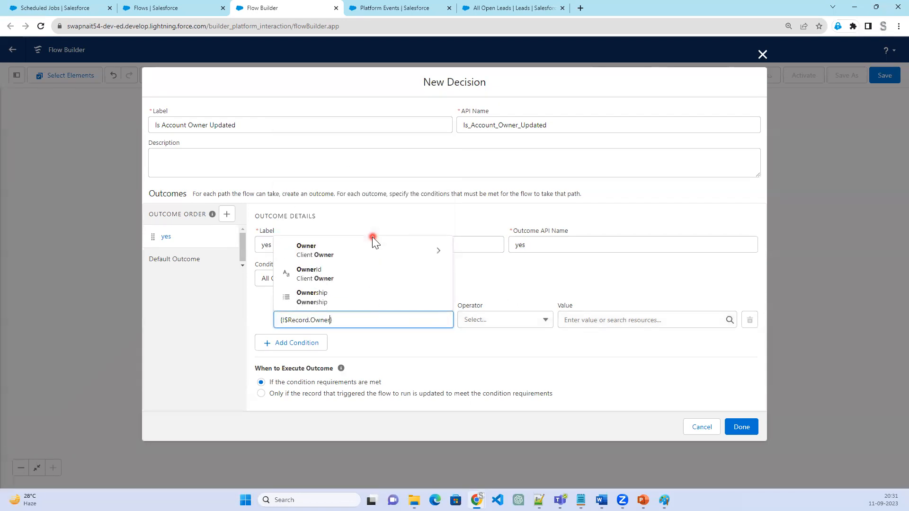
click(370, 284)
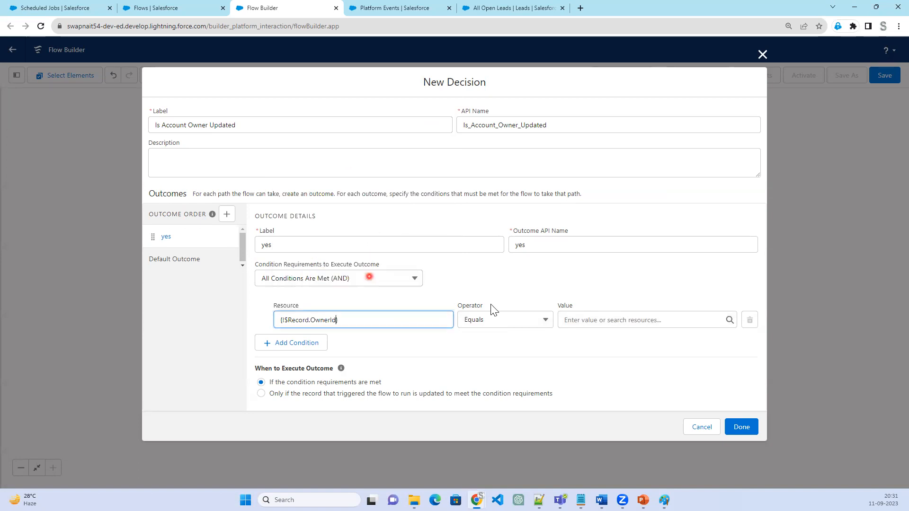
click(510, 320)
click(514, 360)
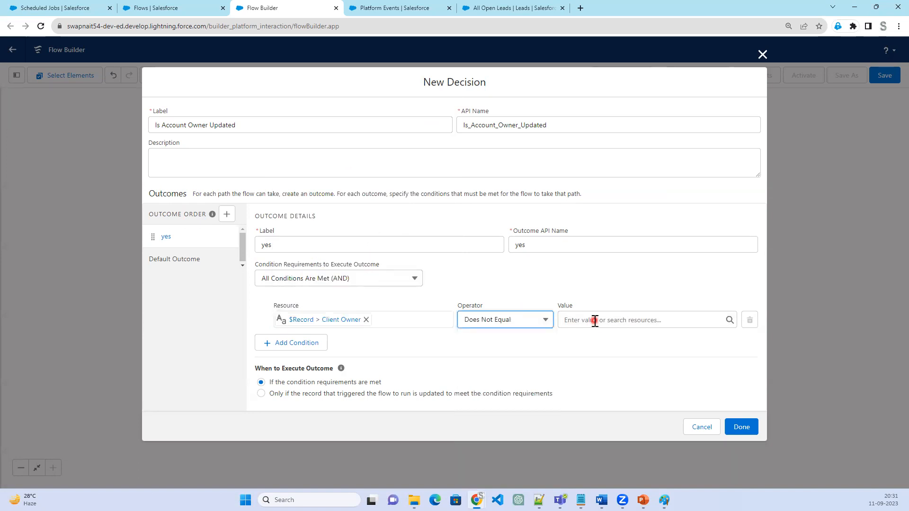
click(594, 319)
scroll(629, 289, down, 1)
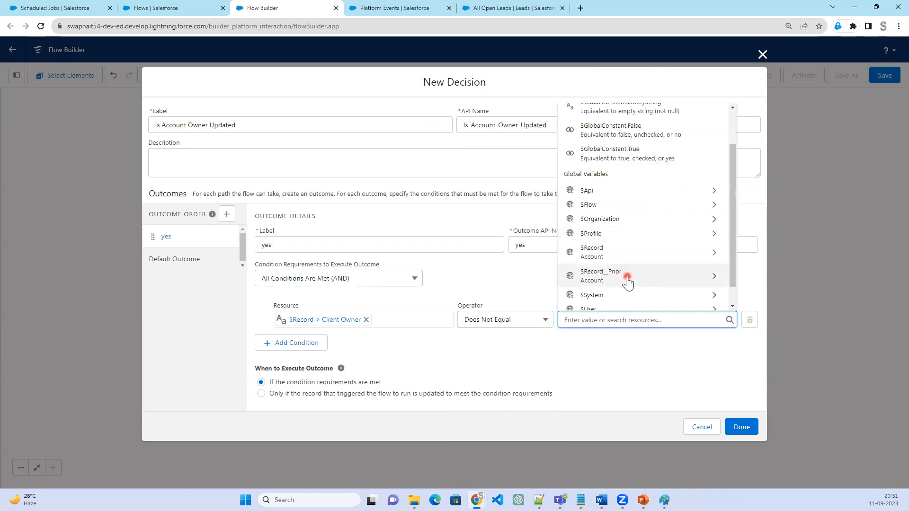
click(629, 283)
text(.Owner)
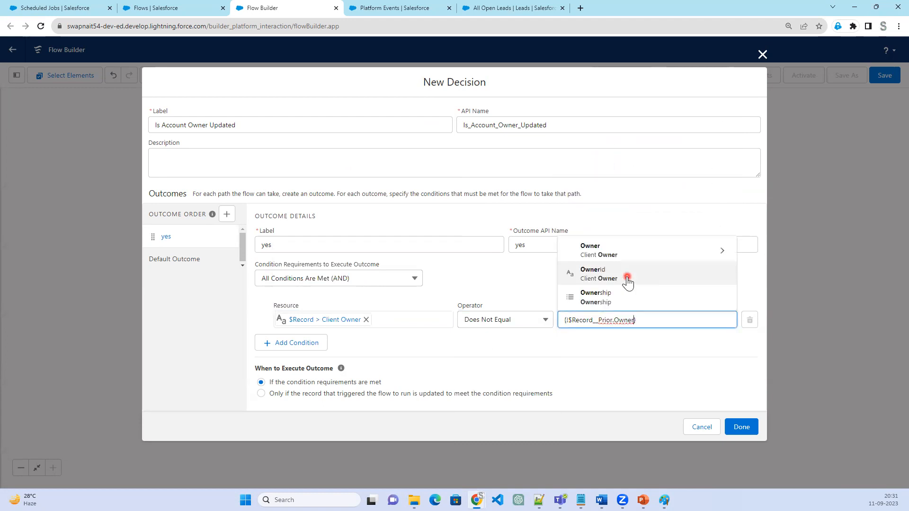
click(627, 279)
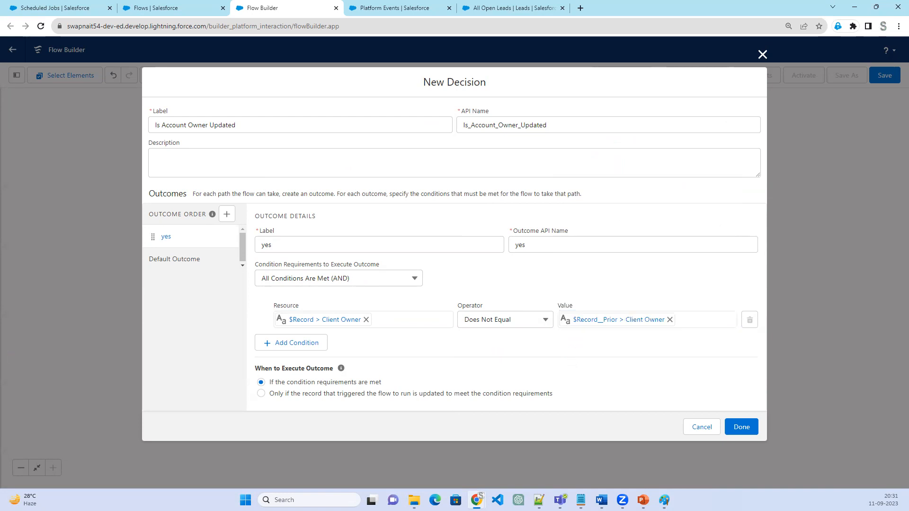
click(742, 428)
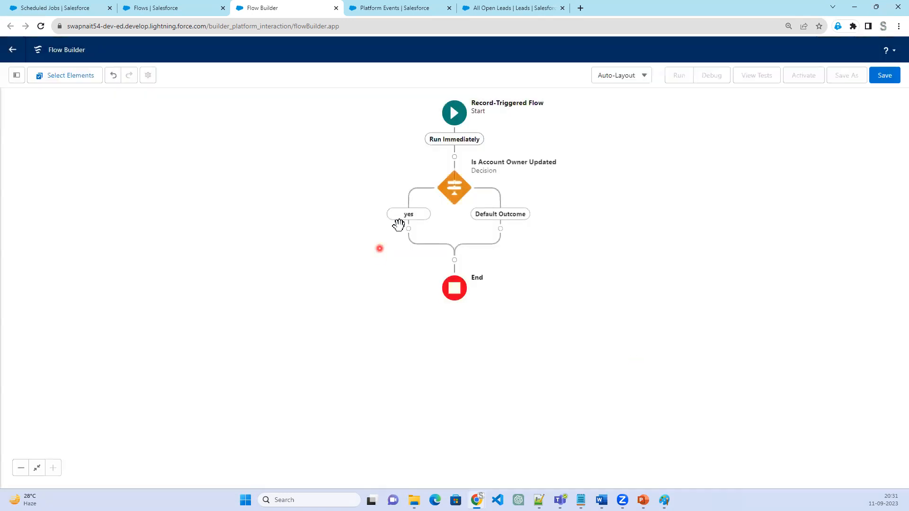
Rename the default outcome of the Is Account Owner Updated decision to "No"
click(451, 194)
click(211, 232)
drag(324, 223, 220, 210)
text(No)
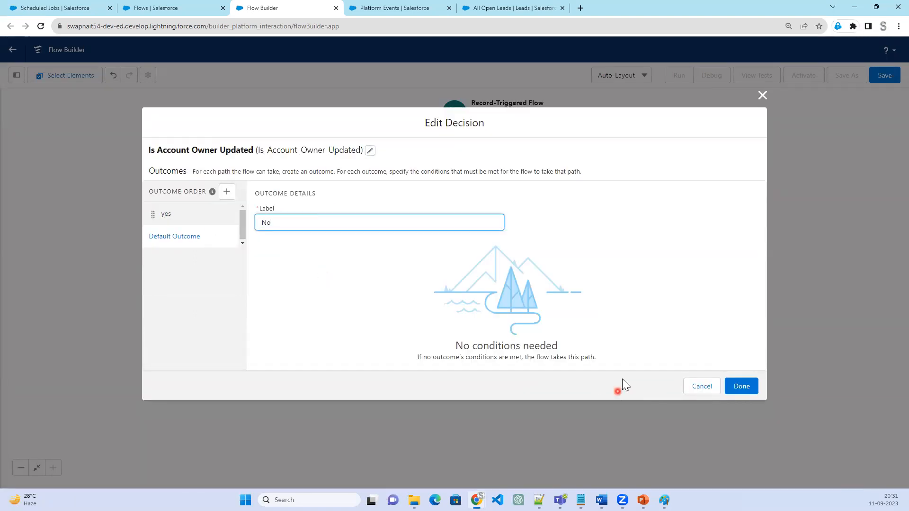
click(739, 386)
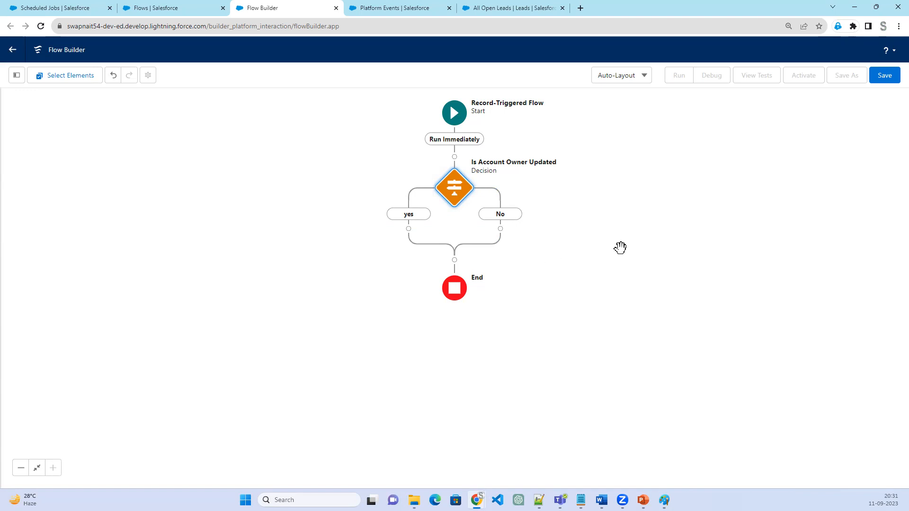
Add a Create Records element on the yes path of the Is Account Owner Updated decision
click(408, 229)
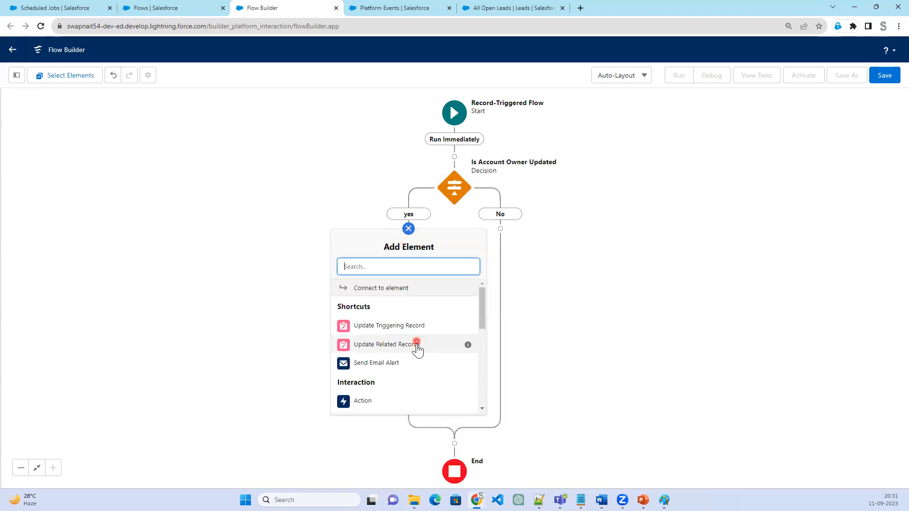
scroll(416, 348, down, 5)
scroll(415, 345, down, 1)
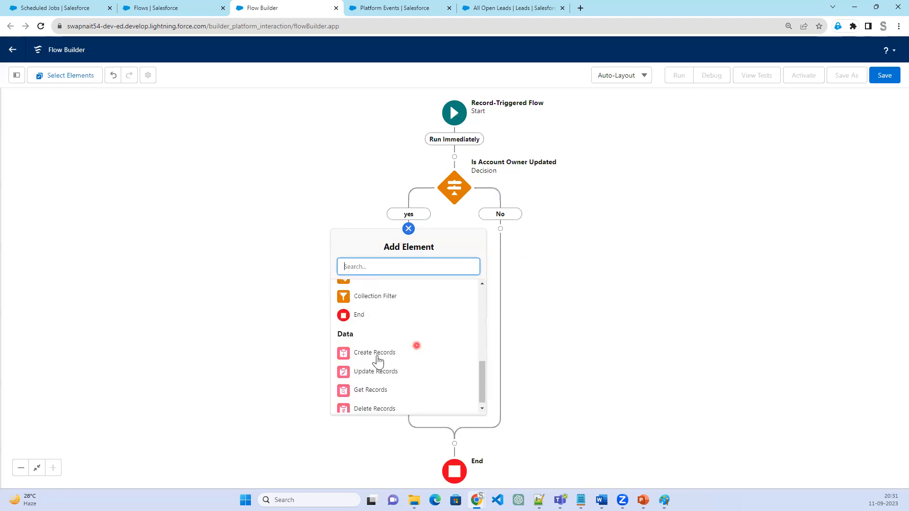
click(377, 353)
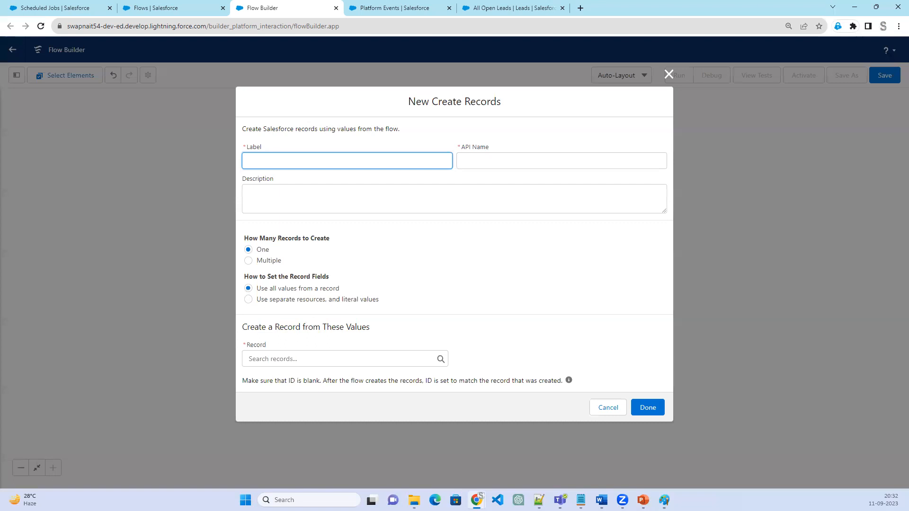
Review the record-triggered flow part of the planning diagram in Paint and return to the new Create Records element
key(alt+Tab)
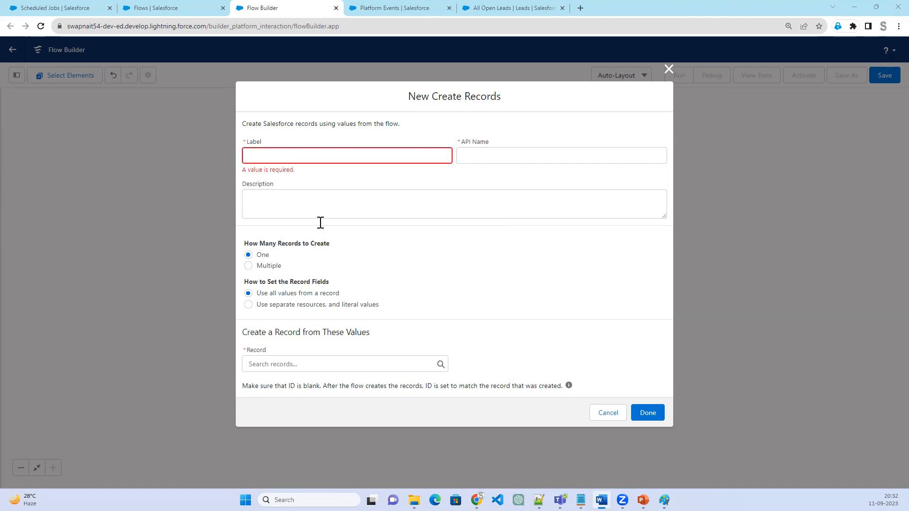
click(360, 155)
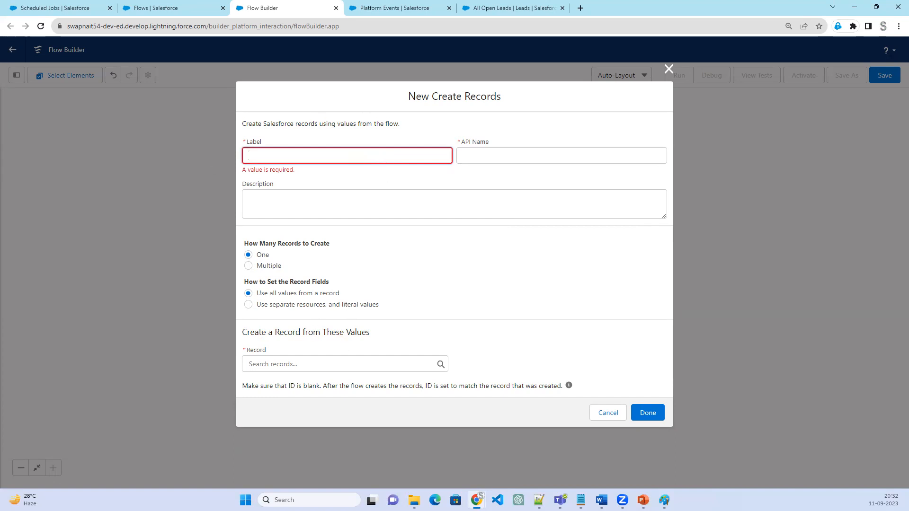
key(alt+Tab)
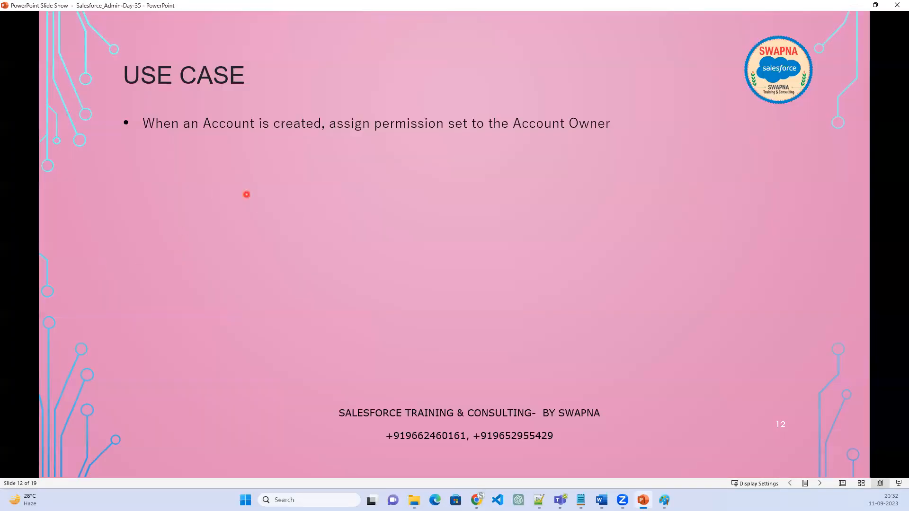
key(alt+Tab)
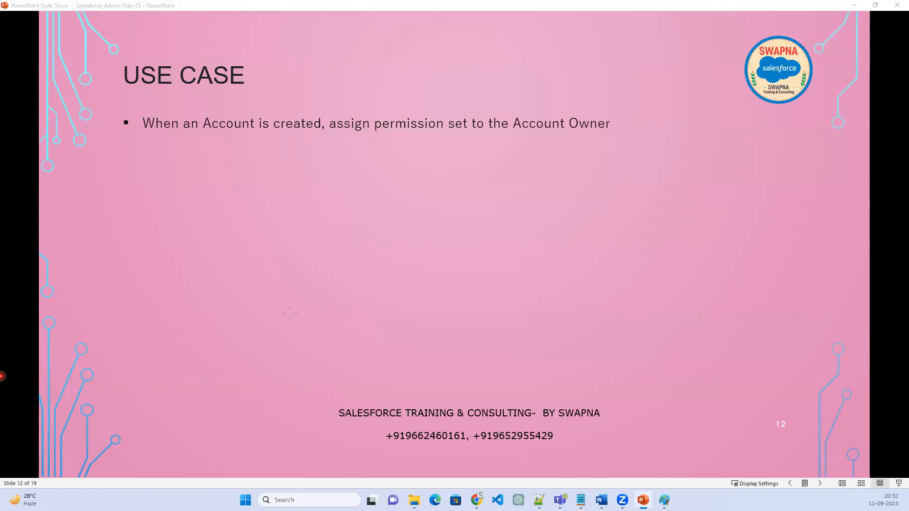
mouse_move(225, 279)
mouse_down()
mouse_move(230, 289)
mouse_move(271, 275)
mouse_up()
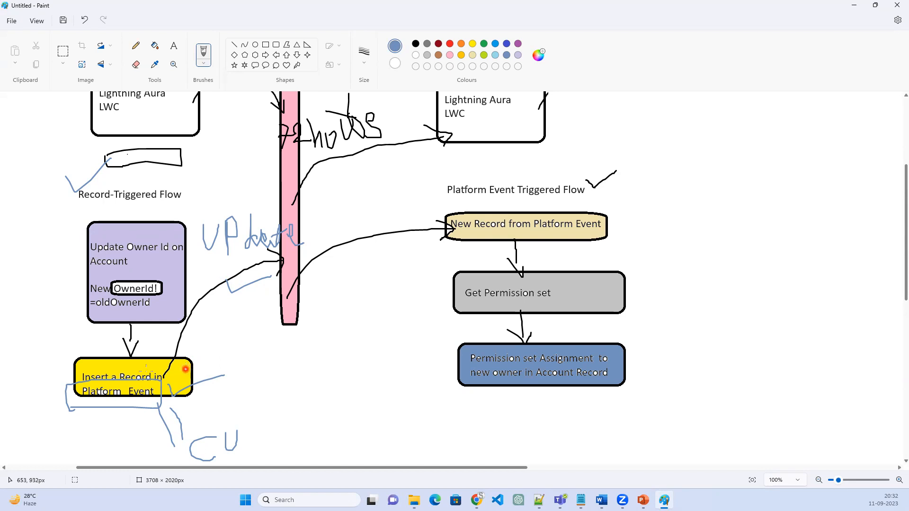
click(855, 6)
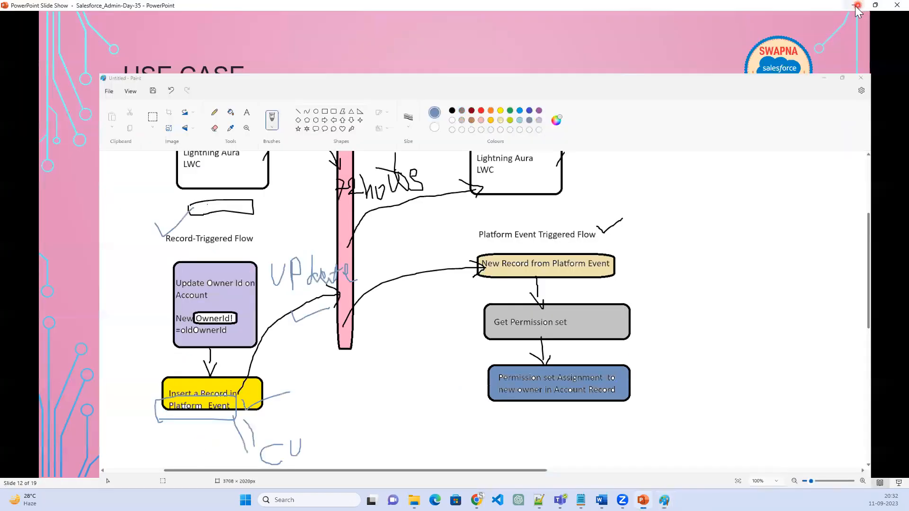
click(855, 7)
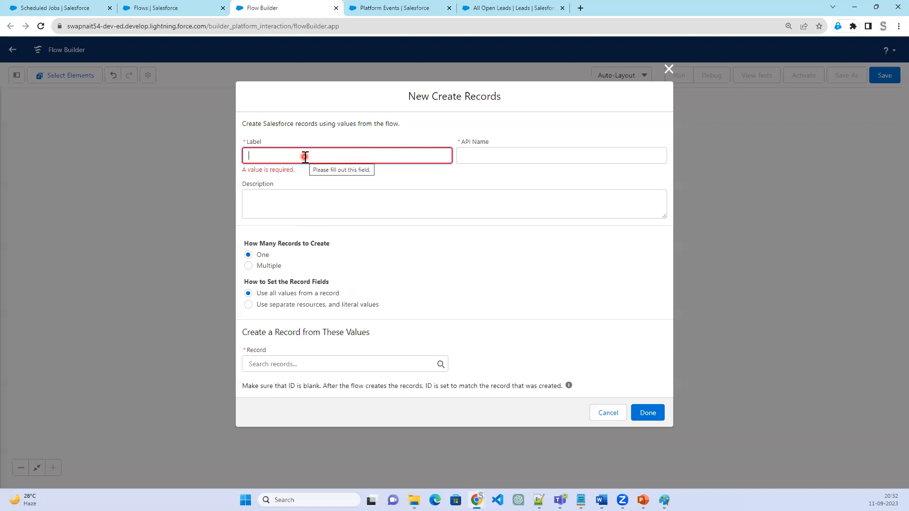
Label the element "Create Record in PE" and have its record fields set with separate resources and literal values
text(Create Record in)
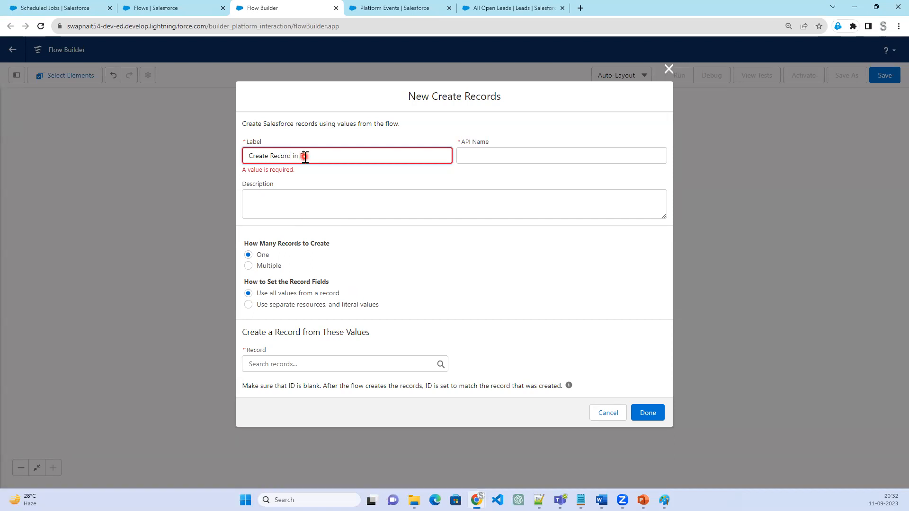
key(Tab)
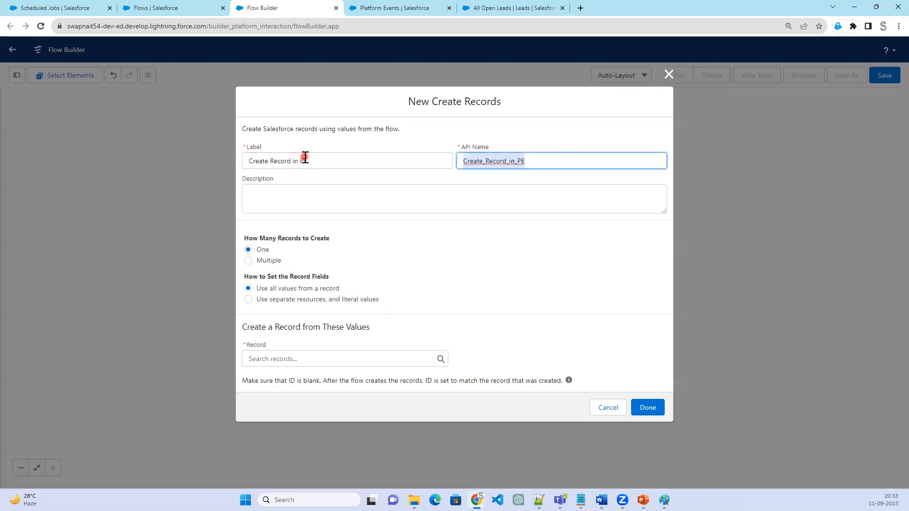
click(305, 355)
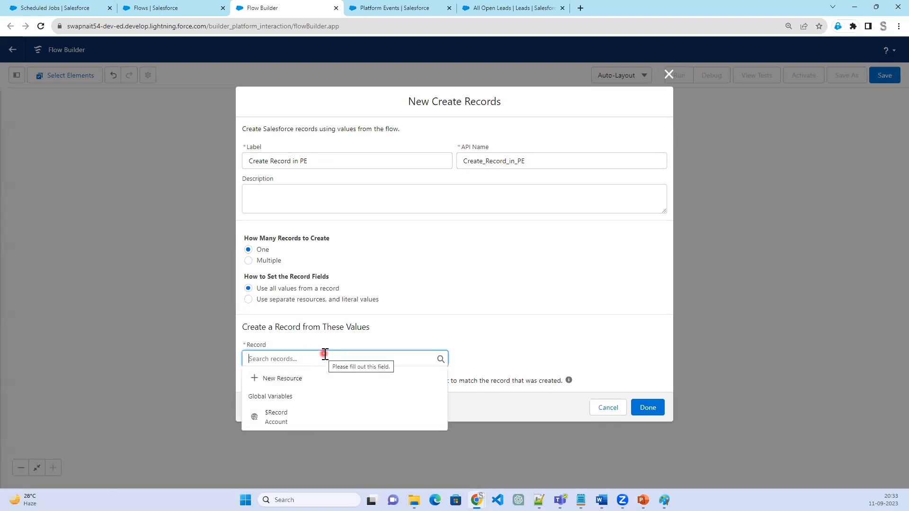
click(305, 300)
click(300, 295)
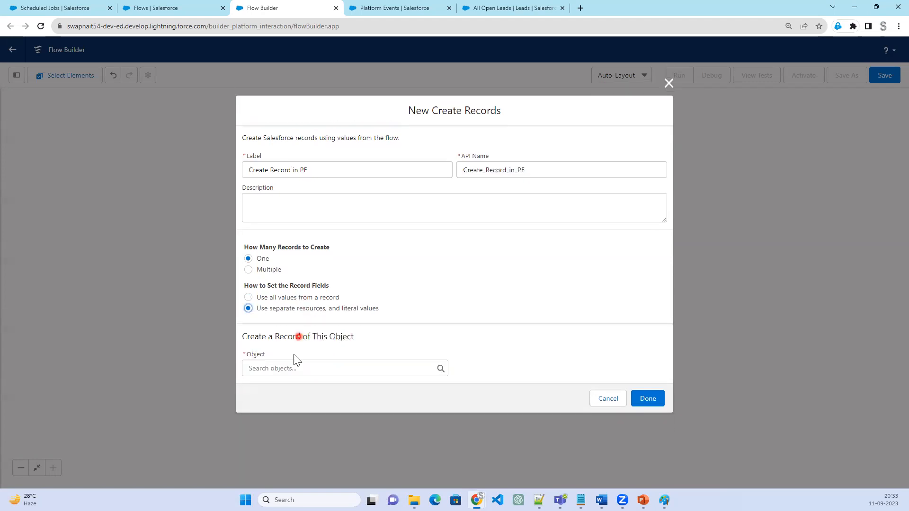
Choose Assign Permission set (Assign_Permission_set__e) as the object of the record to create
click(291, 368)
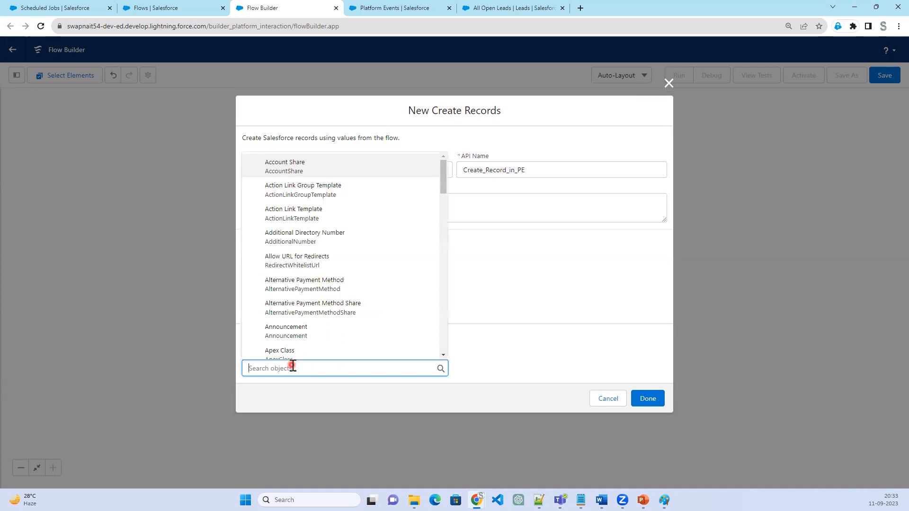
text(Assi)
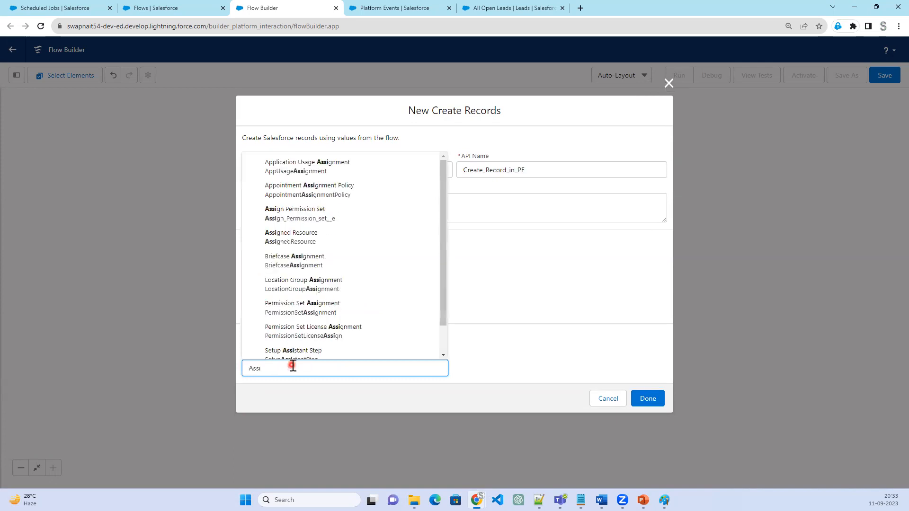
click(349, 223)
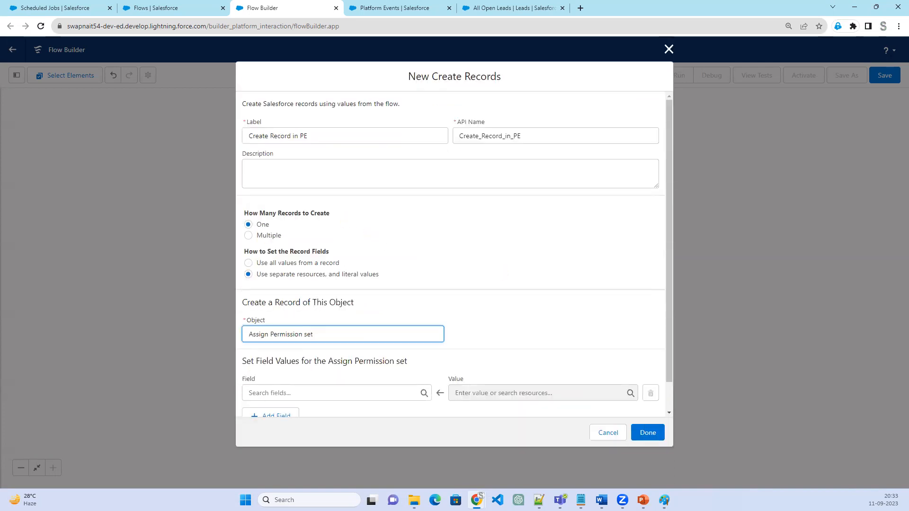
Map the Assign_Owner_Id__c field to the triggering account's owner, $Record OwnerId
click(346, 393)
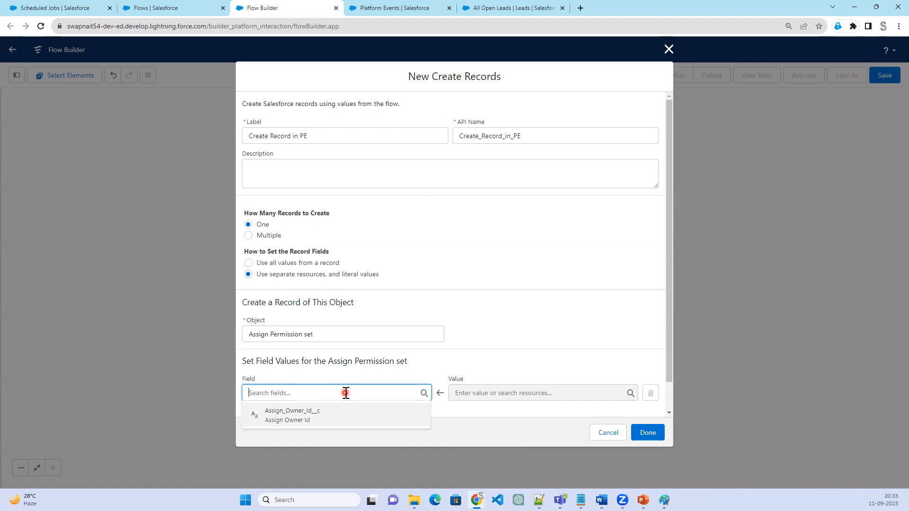
click(324, 417)
click(501, 392)
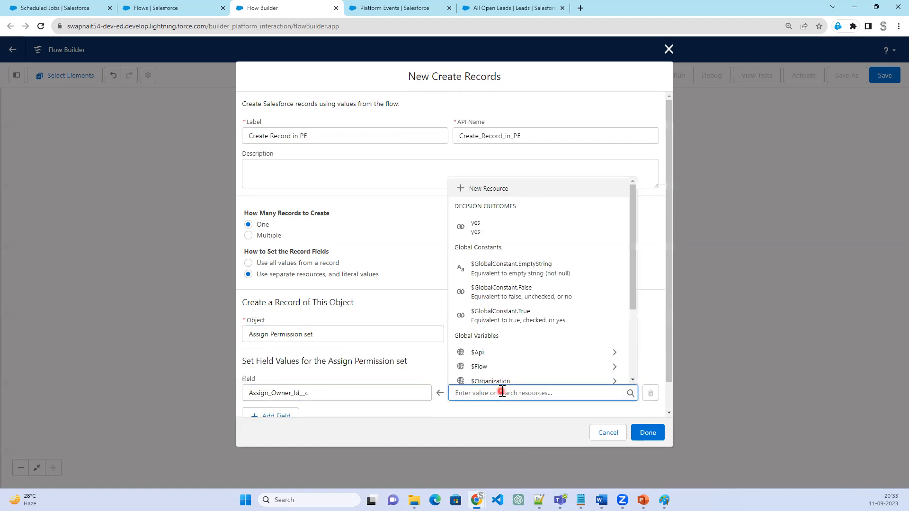
scroll(542, 374, down, 2)
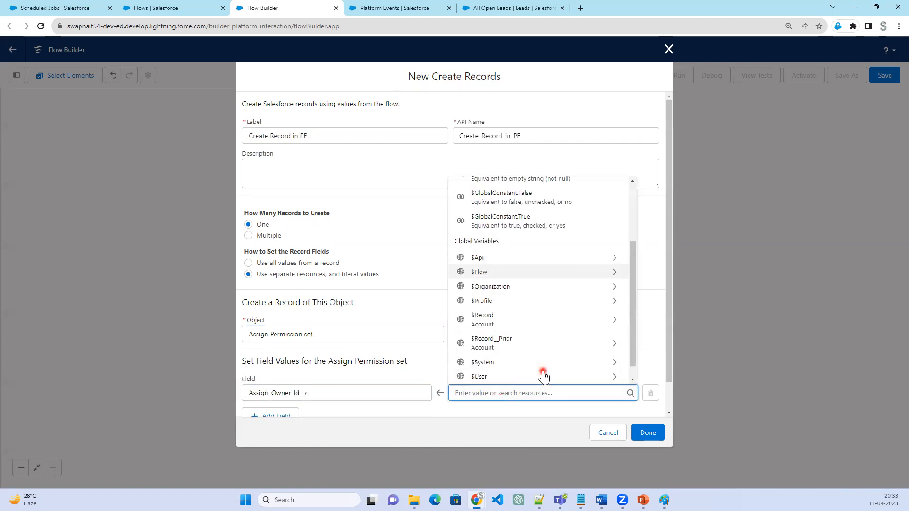
click(522, 323)
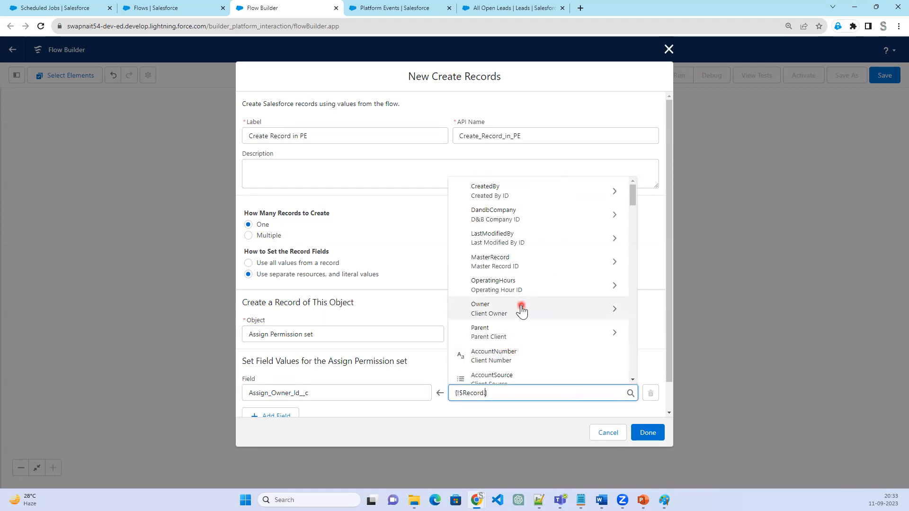
text(owner)
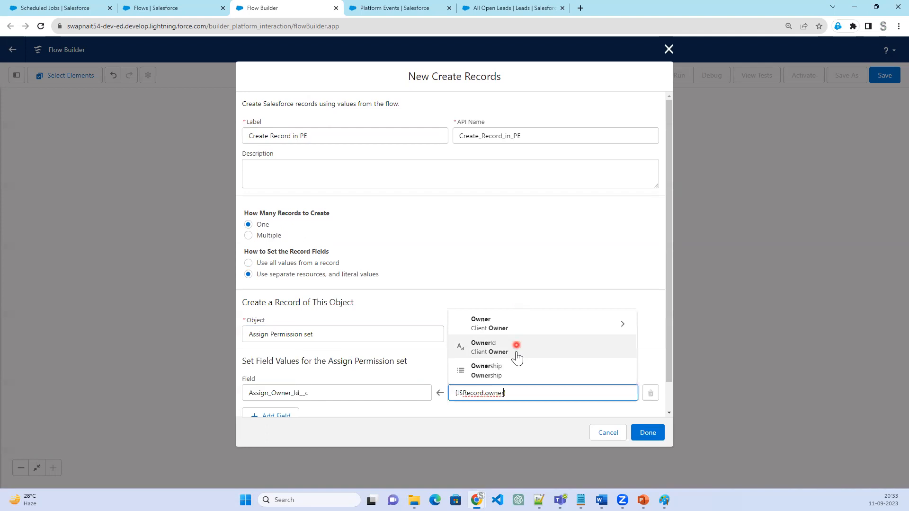
click(516, 353)
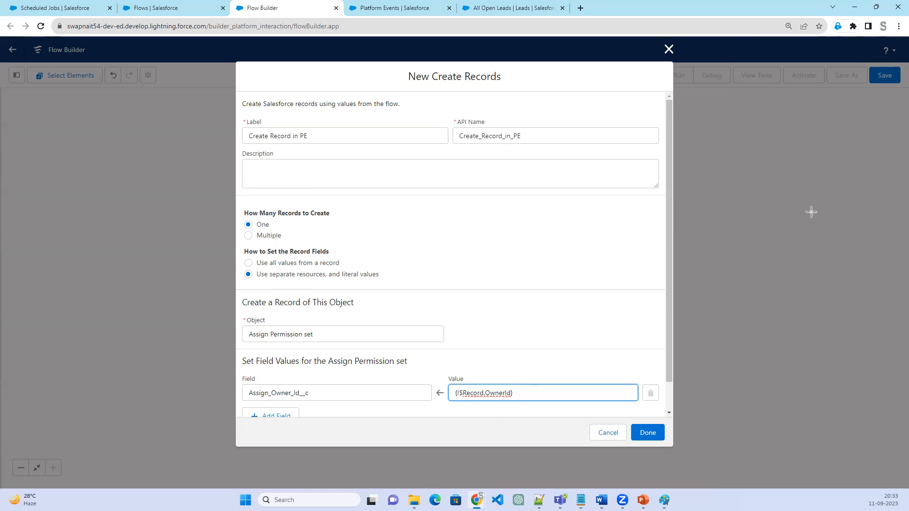
click(748, 305)
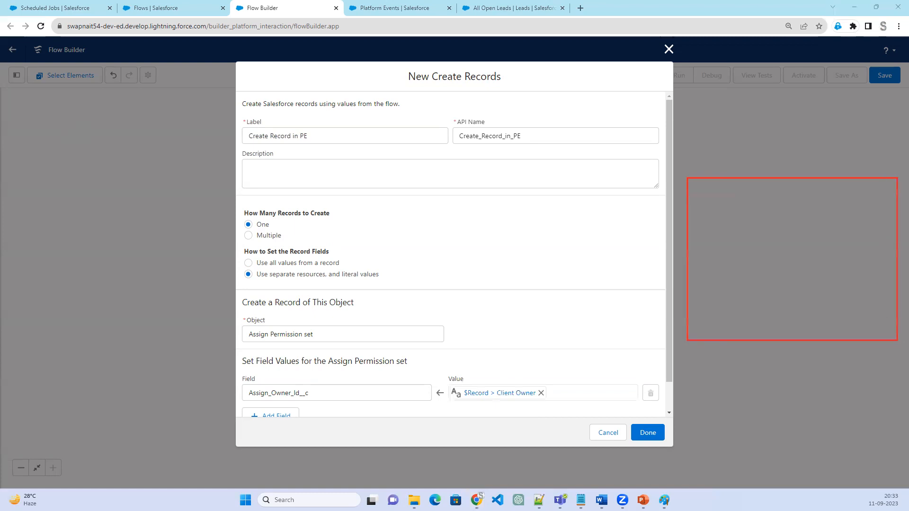
mouse_move(726, 144)
mouse_down()
mouse_move(728, 130)
mouse_move(731, 144)
mouse_up()
click(751, 157)
click(756, 114)
drag(778, 173, 756, 116)
mouse_move(801, 96)
mouse_down()
mouse_move(756, 116)
mouse_move(800, 129)
mouse_up()
drag(781, 171, 801, 162)
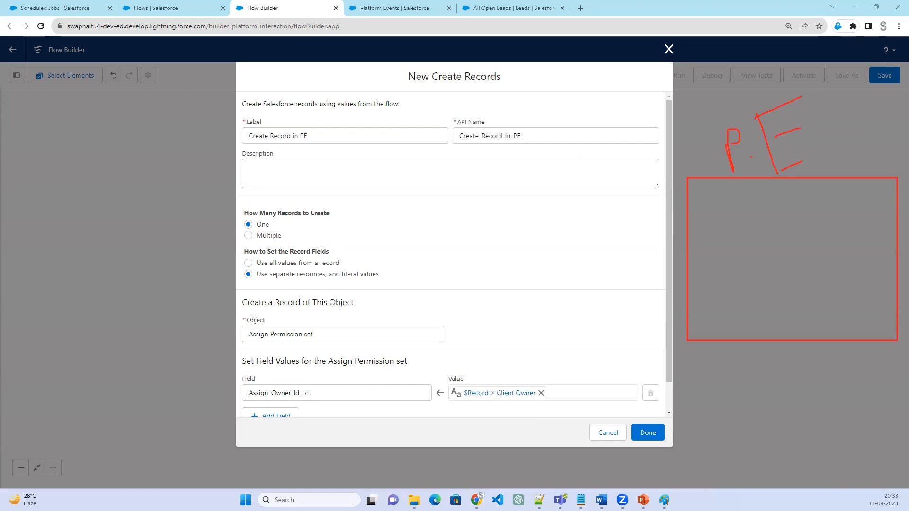
drag(692, 216, 892, 211)
drag(732, 180, 729, 329)
mouse_move(711, 193)
mouse_down()
mouse_move(711, 208)
mouse_move(716, 195)
mouse_up()
click(705, 177)
mouse_move(718, 179)
mouse_down()
mouse_move(714, 214)
mouse_move(723, 191)
mouse_up()
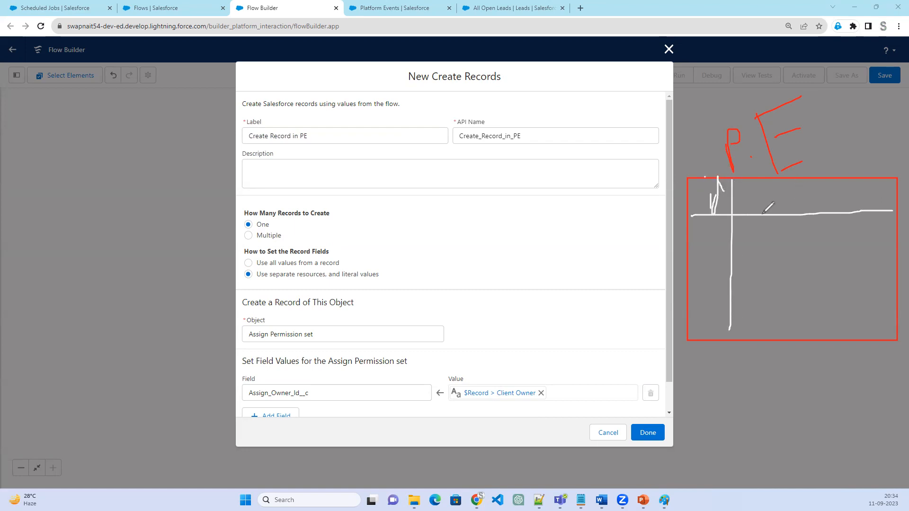
drag(773, 213, 795, 204)
mouse_move(815, 194)
mouse_down()
mouse_move(804, 196)
mouse_move(803, 210)
mouse_move(837, 204)
mouse_move(827, 209)
mouse_move(859, 207)
mouse_move(857, 217)
mouse_move(883, 203)
mouse_move(899, 210)
mouse_move(898, 188)
mouse_up()
click(857, 186)
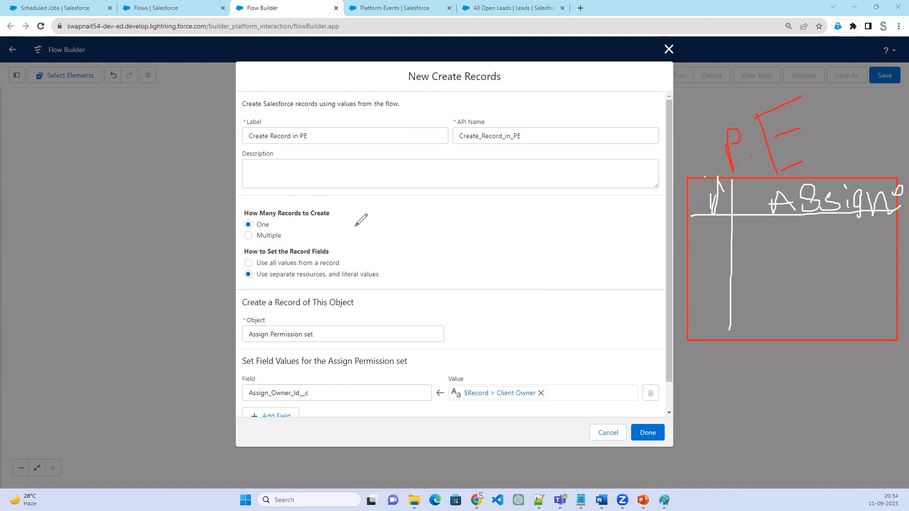
mouse_move(91, 240)
mouse_down()
mouse_move(118, 188)
mouse_move(138, 193)
mouse_move(209, 153)
mouse_move(223, 166)
mouse_move(230, 154)
mouse_up()
mouse_move(216, 96)
mouse_down()
mouse_move(230, 153)
mouse_move(230, 103)
mouse_up()
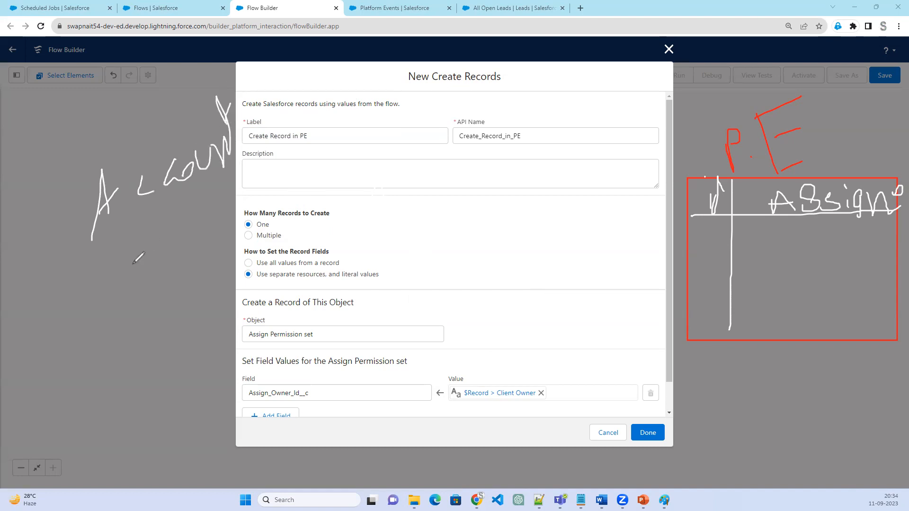
drag(98, 262, 117, 250)
drag(138, 218, 147, 288)
click(168, 260)
mouse_move(161, 242)
mouse_down()
mouse_move(183, 235)
mouse_move(182, 255)
mouse_up()
mouse_move(47, 282)
mouse_down()
mouse_move(63, 249)
mouse_move(75, 272)
mouse_up()
drag(191, 238, 215, 243)
drag(214, 209, 234, 230)
mouse_move(43, 290)
mouse_down()
mouse_move(128, 270)
mouse_move(46, 262)
mouse_move(181, 359)
mouse_move(465, 252)
mouse_move(706, 226)
mouse_move(768, 237)
mouse_up()
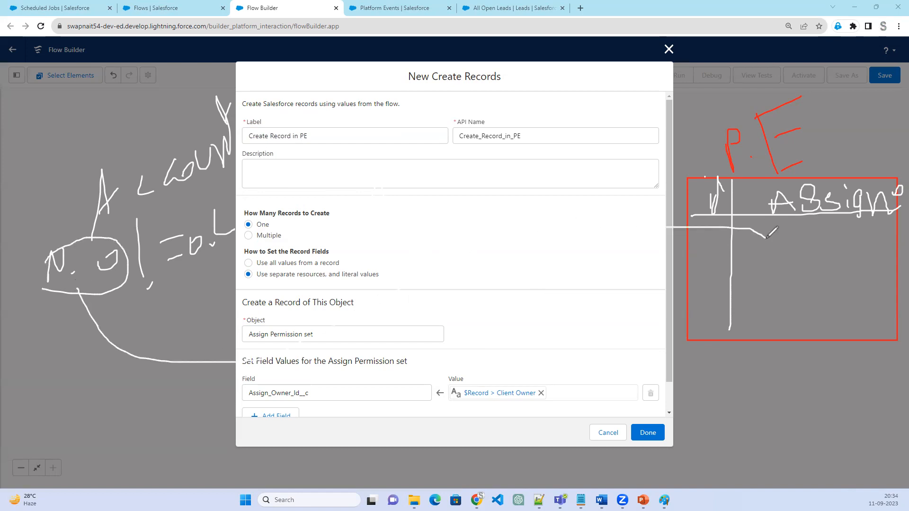
drag(771, 232, 762, 252)
mouse_move(685, 256)
mouse_down()
mouse_move(804, 265)
mouse_move(893, 257)
mouse_up()
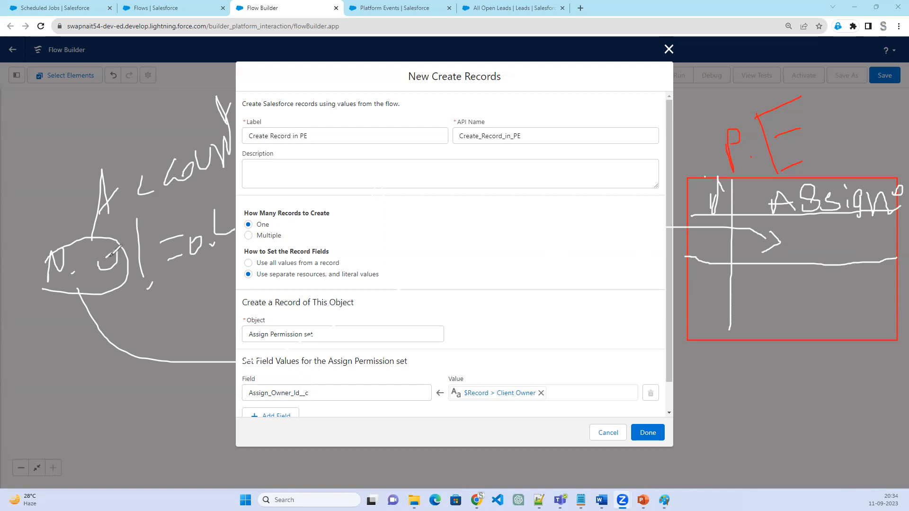
drag(695, 266, 904, 265)
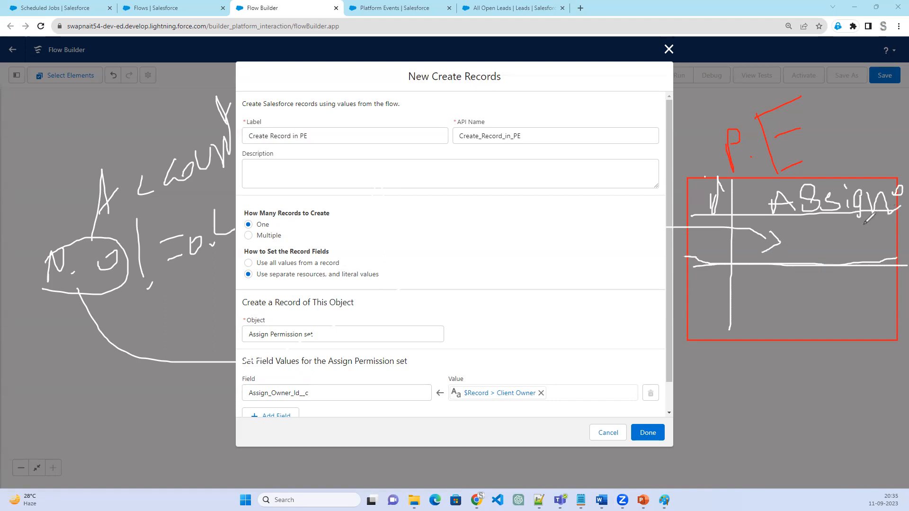
mouse_move(63, 280)
mouse_down()
mouse_move(447, 364)
mouse_move(694, 256)
mouse_move(774, 237)
mouse_move(791, 244)
mouse_move(781, 255)
mouse_up()
drag(393, 57, 376, 61)
drag(417, 467, 320, 446)
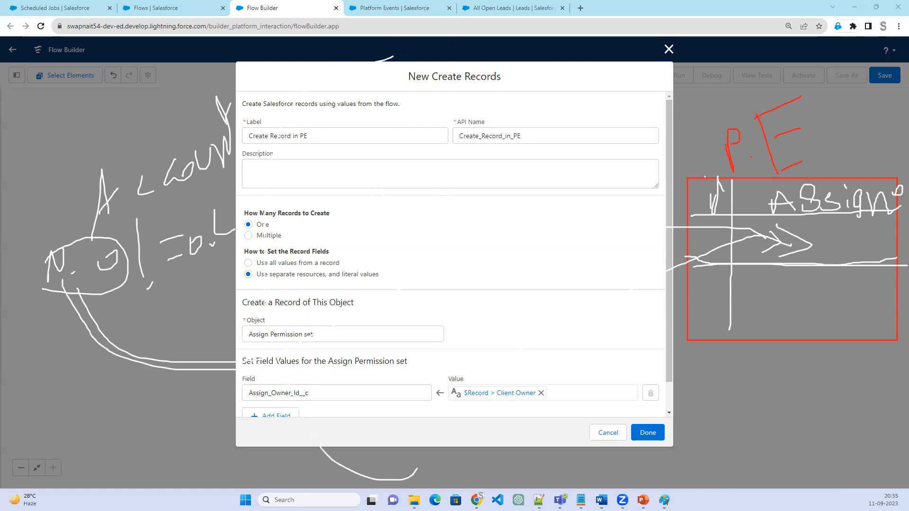
mouse_move(384, 63)
mouse_down()
mouse_move(340, 408)
mouse_move(473, 77)
mouse_move(387, 66)
mouse_up()
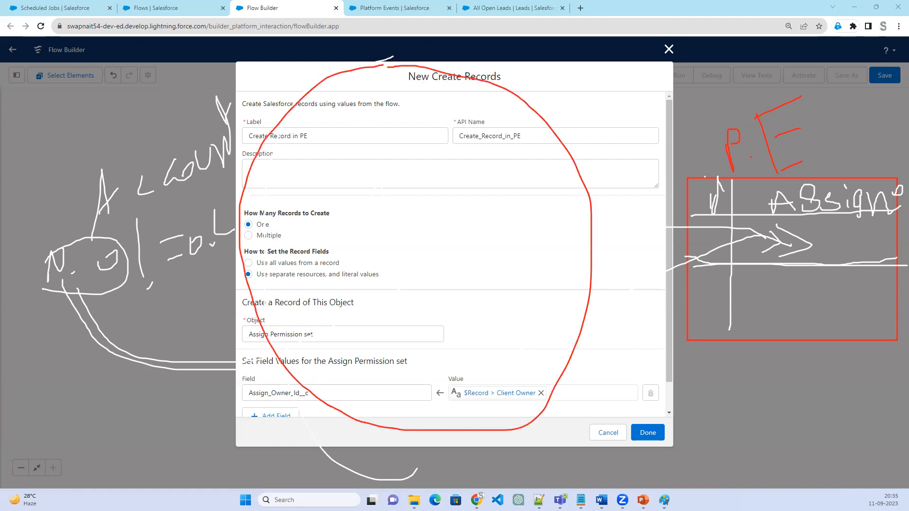
key(e)
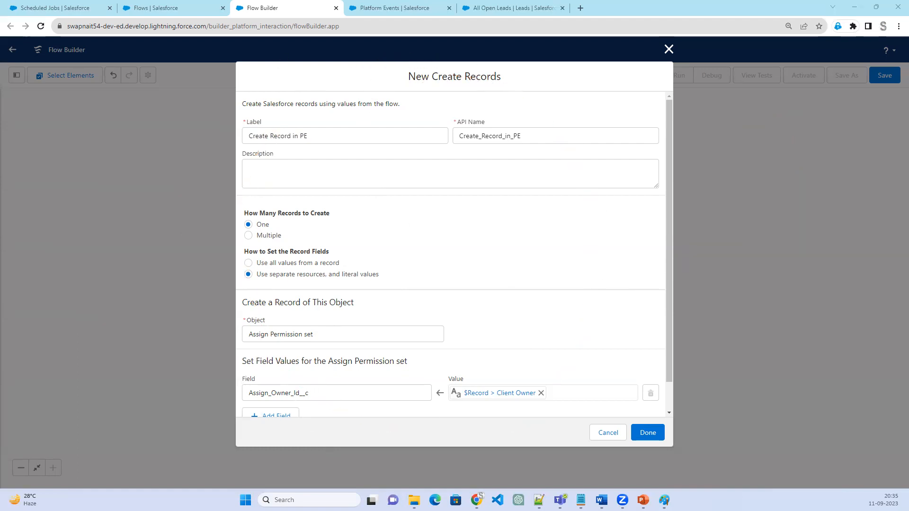
Finish the Create Record in PE element so it is placed on the yes path
click(652, 431)
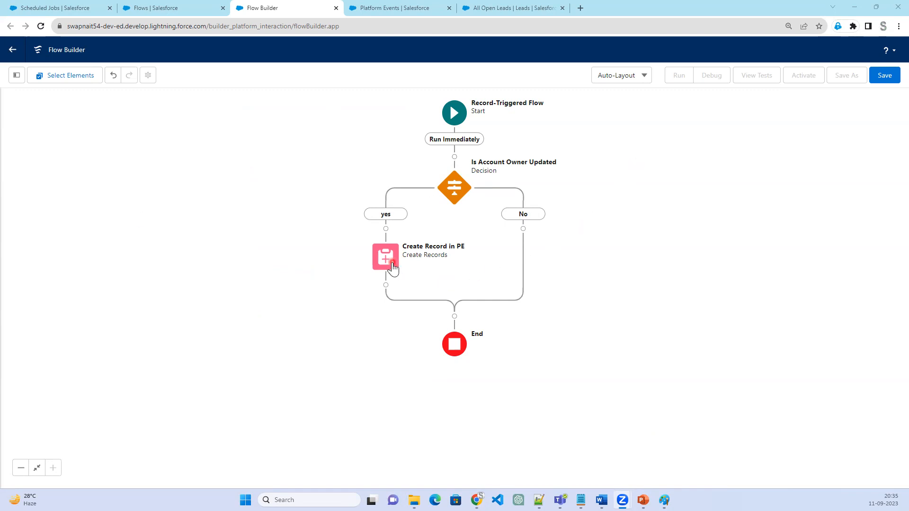
Save the flow with the label "Insert Record in PE" and API name Insert_Record_in_PE, and activate it
click(889, 78)
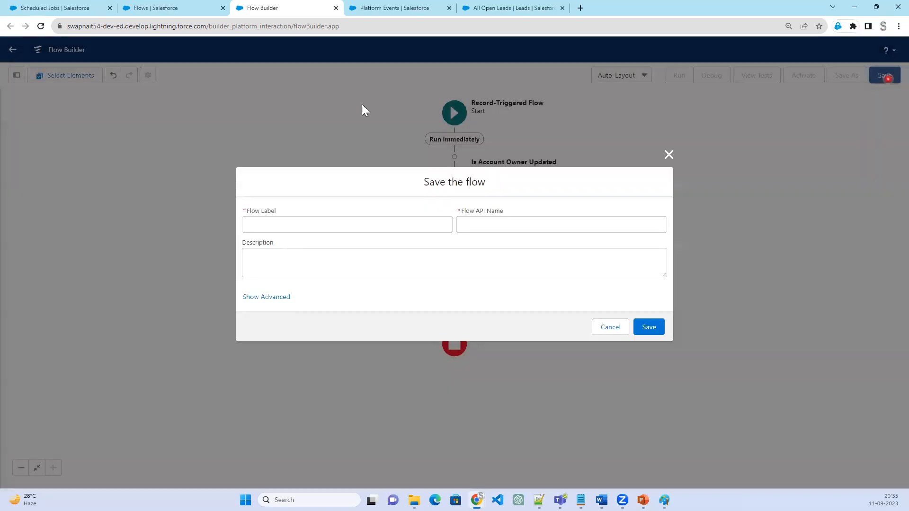
click(329, 223)
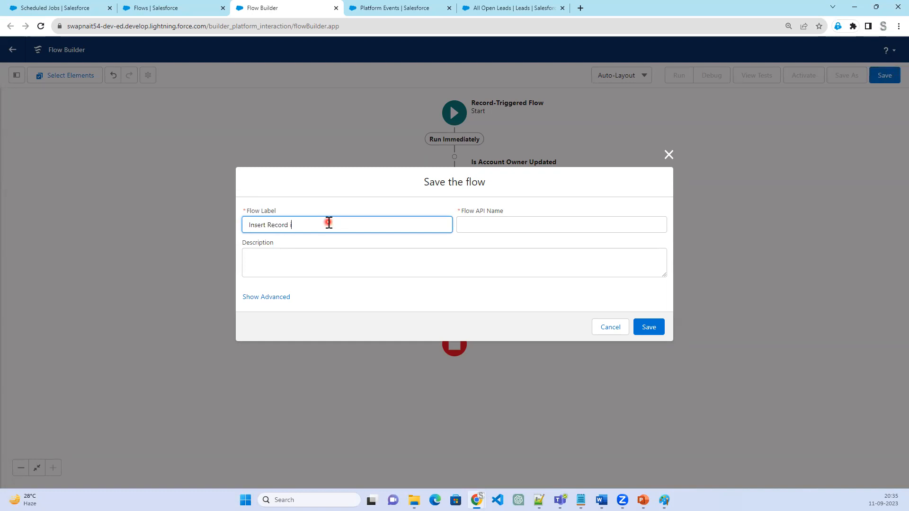
key(Tab)
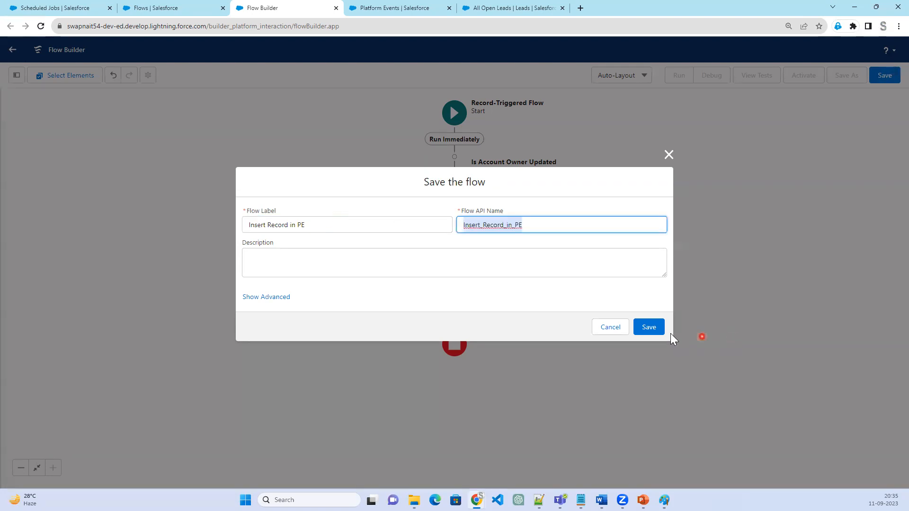
click(652, 331)
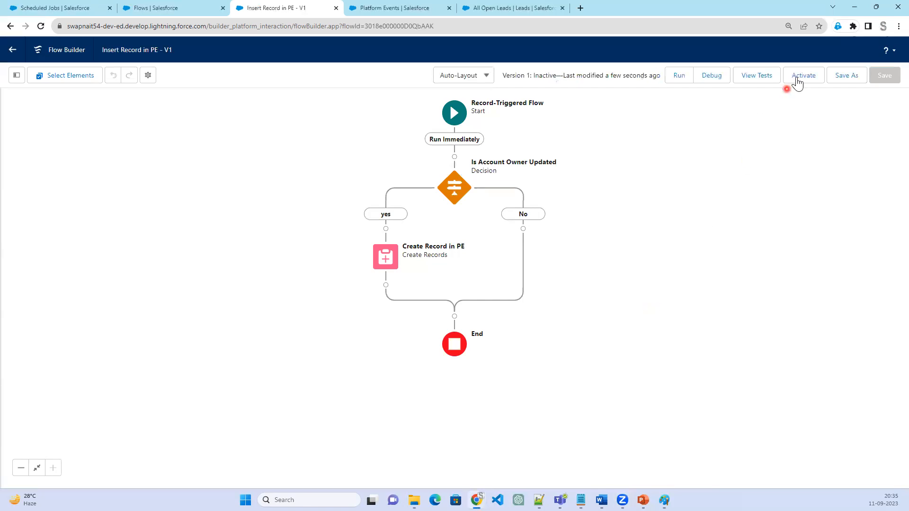
click(797, 78)
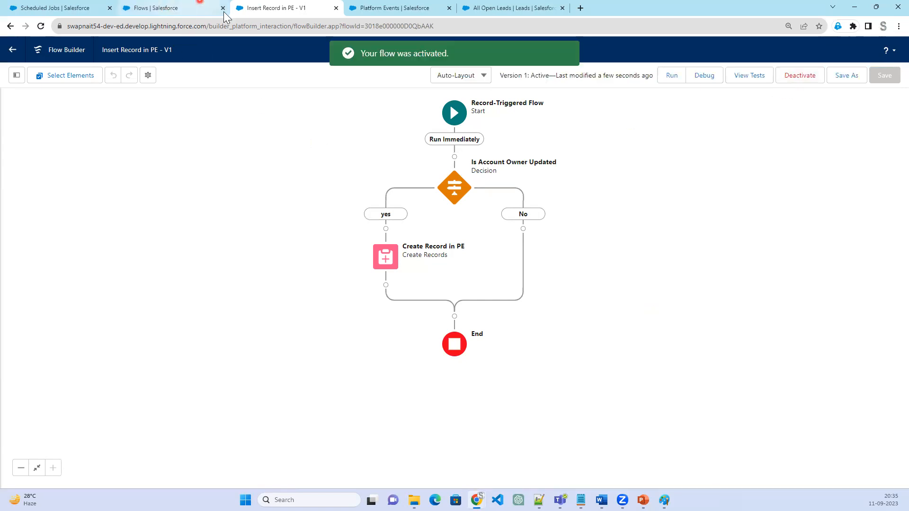
Create a new Platform Event-Triggered Flow that subscribes to the Assign Permission set (Assign_Permission_set__e) event
click(182, 8)
click(880, 107)
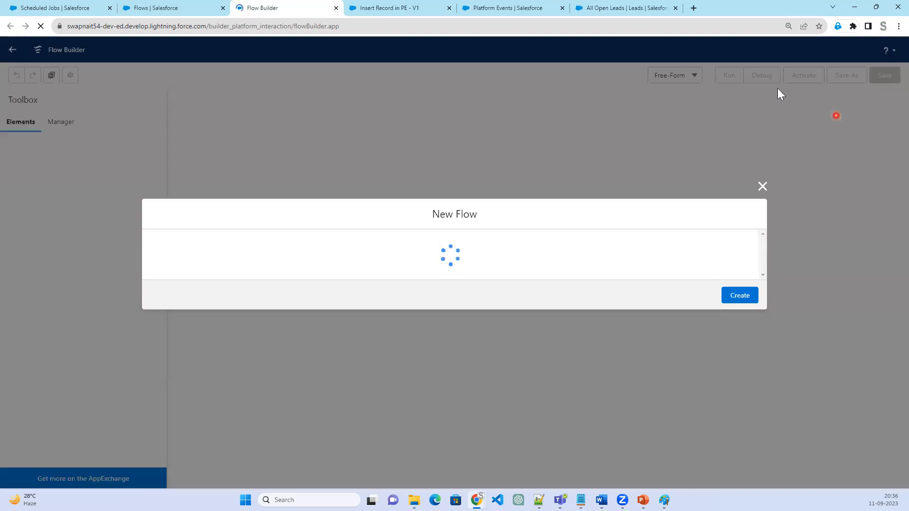
click(461, 250)
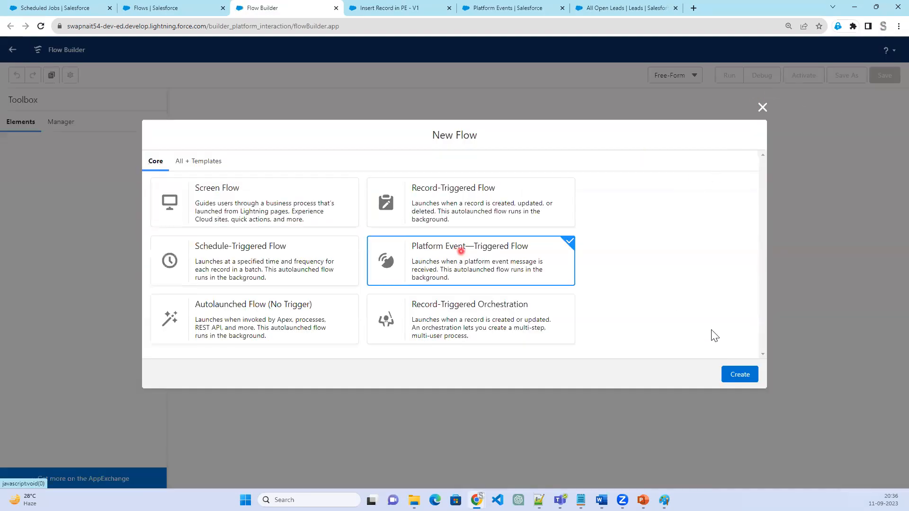
click(739, 380)
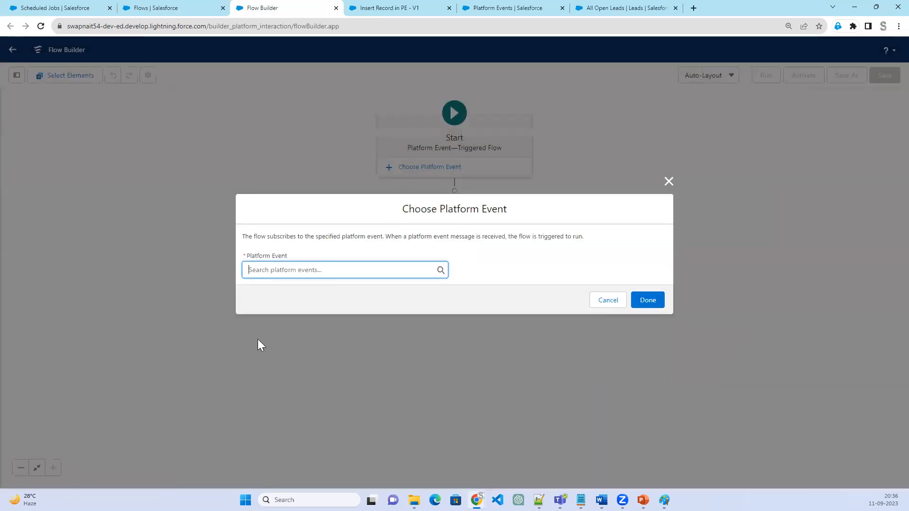
click(281, 270)
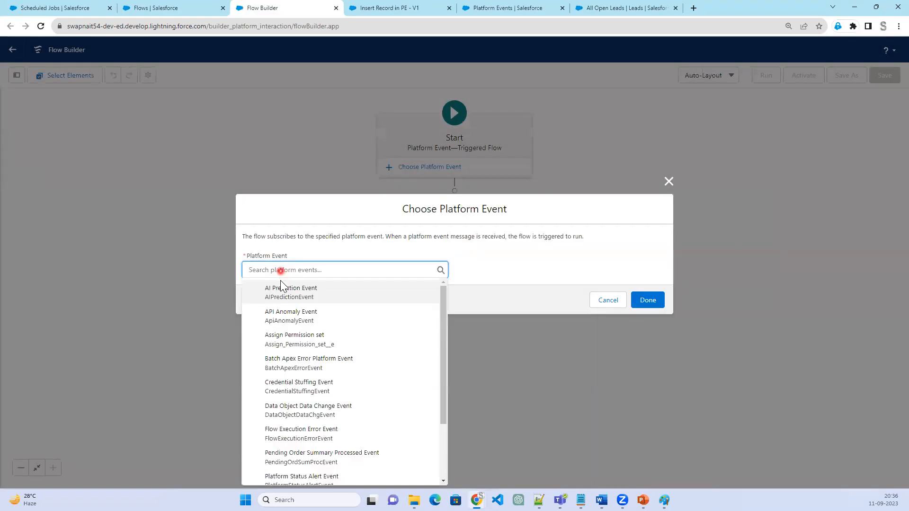
click(302, 349)
click(657, 301)
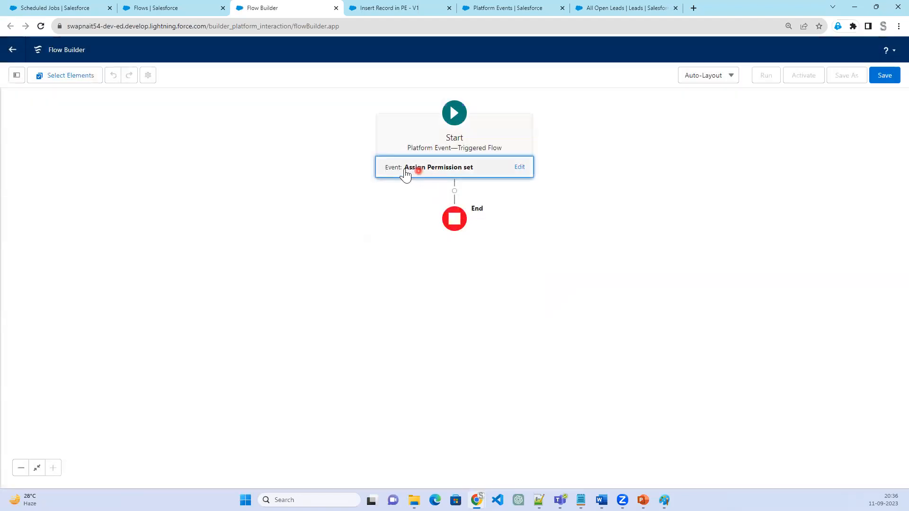
Add a Get Records element directly after the start of the platform event-triggered flow
click(454, 191)
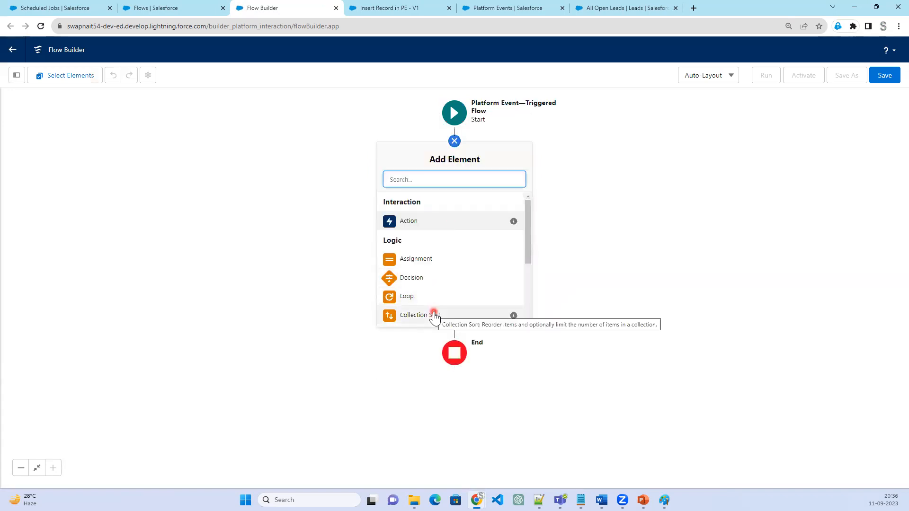
scroll(434, 316, down, 1)
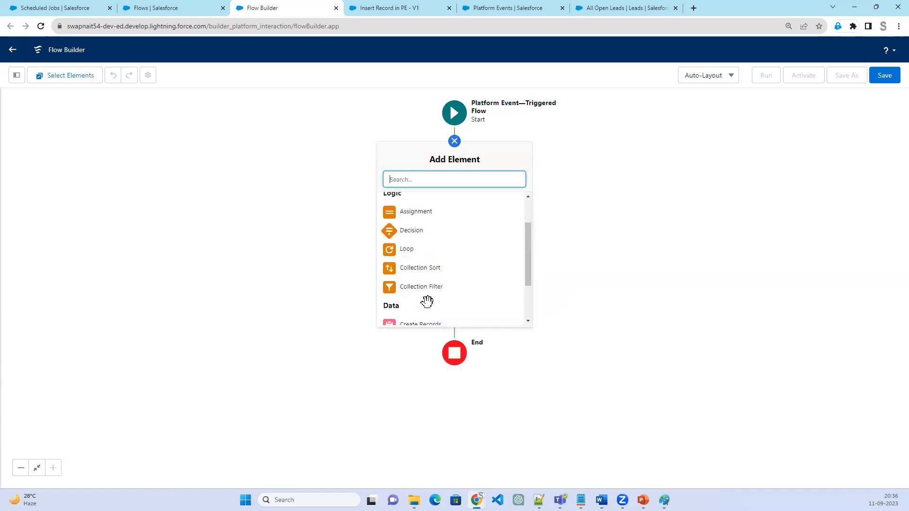
scroll(433, 290, down, 2)
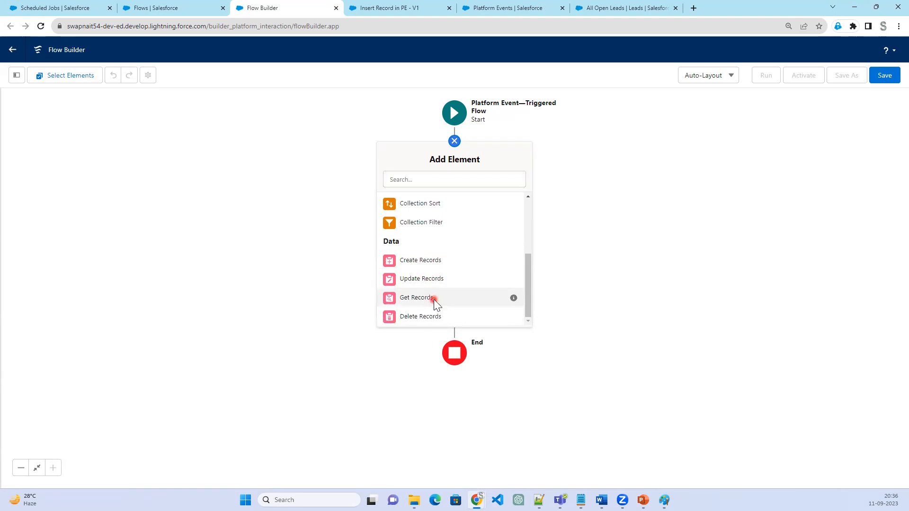
click(434, 299)
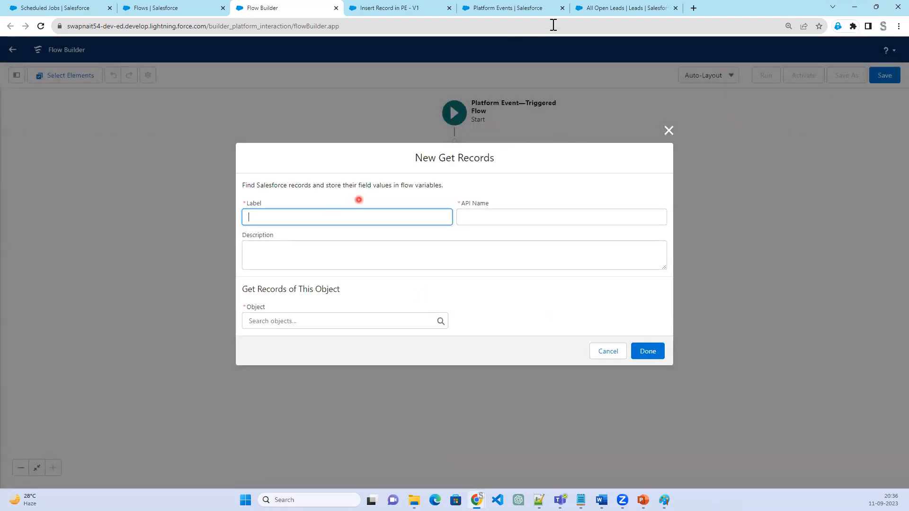
Look up Permission Sets in Setup and open its page in a separate browser tab
click(492, 8)
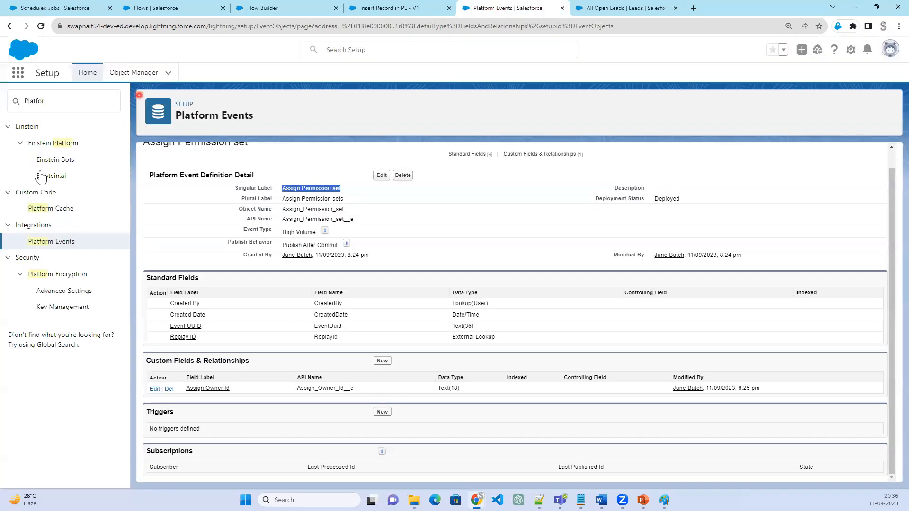
double_click(36, 102)
text(Permission)
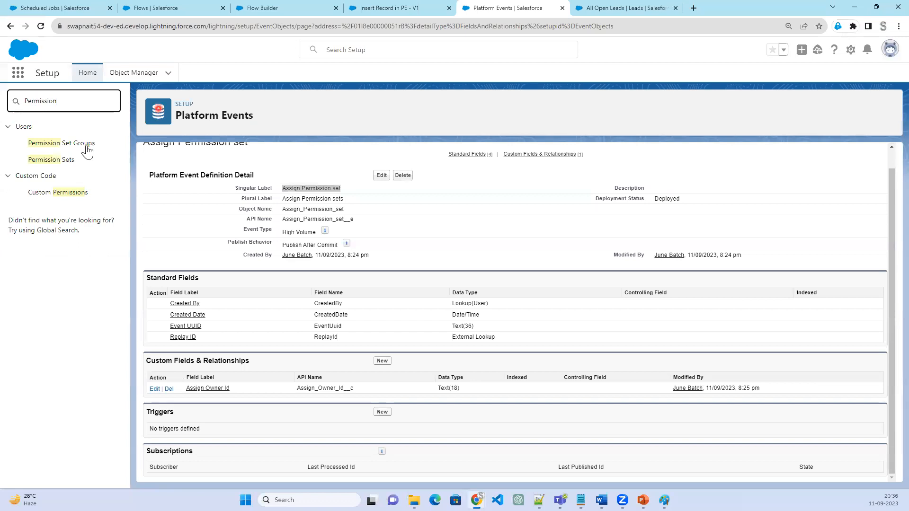
ctrl+click(62, 160)
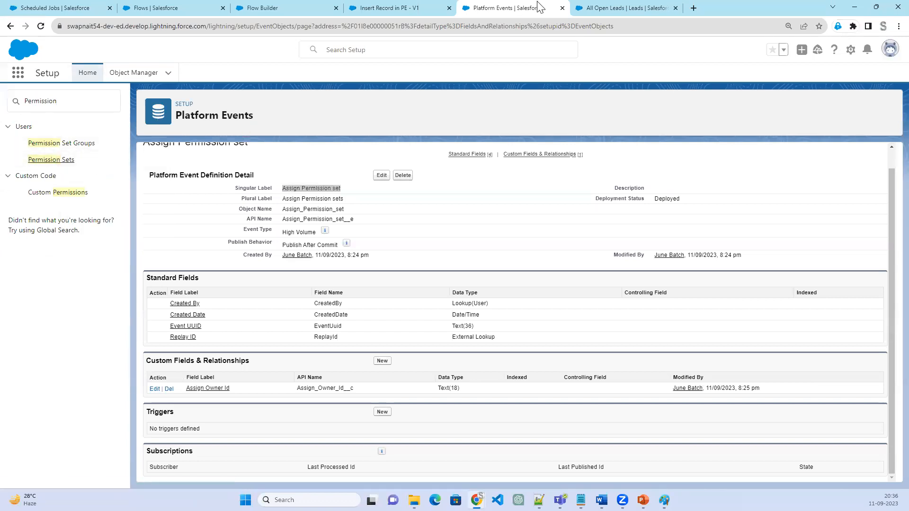
click(589, 6)
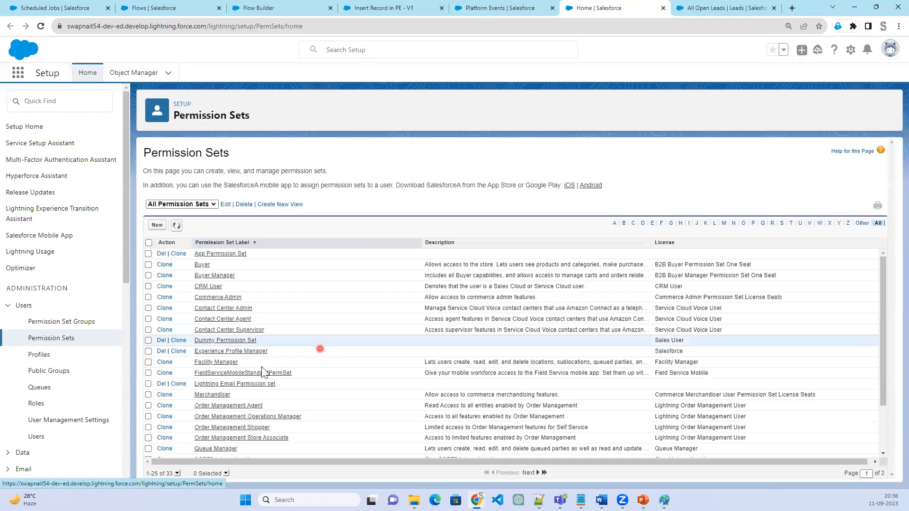
Open App Permission Set from the permission set list and copy its API name, App_Permission_Set
click(206, 255)
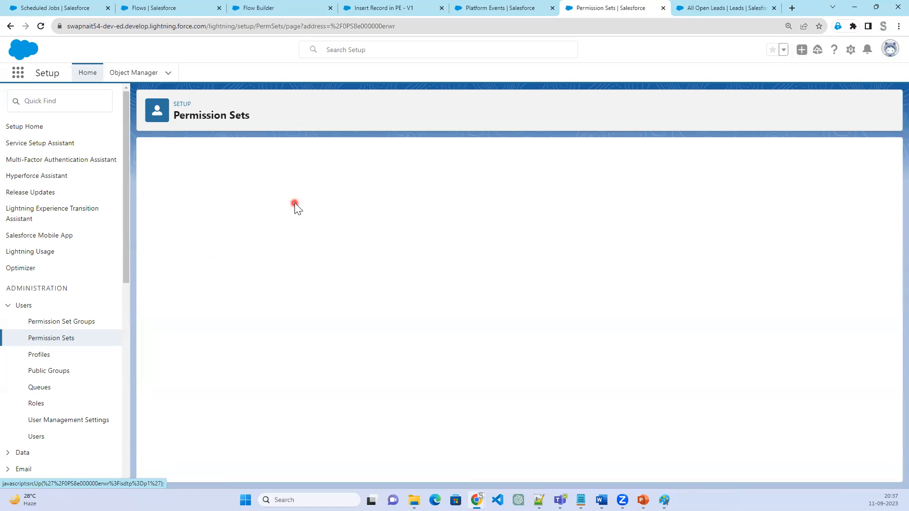
drag(711, 209, 658, 214)
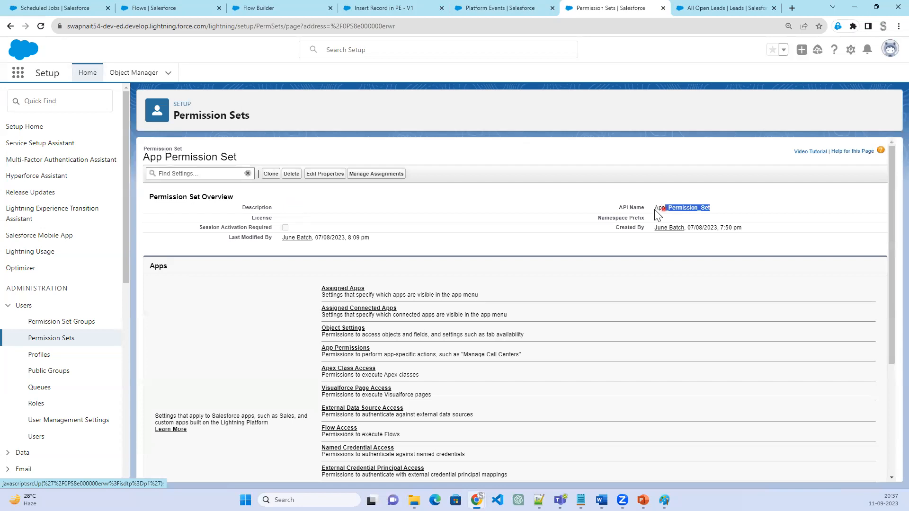
right_click(690, 214)
click(690, 217)
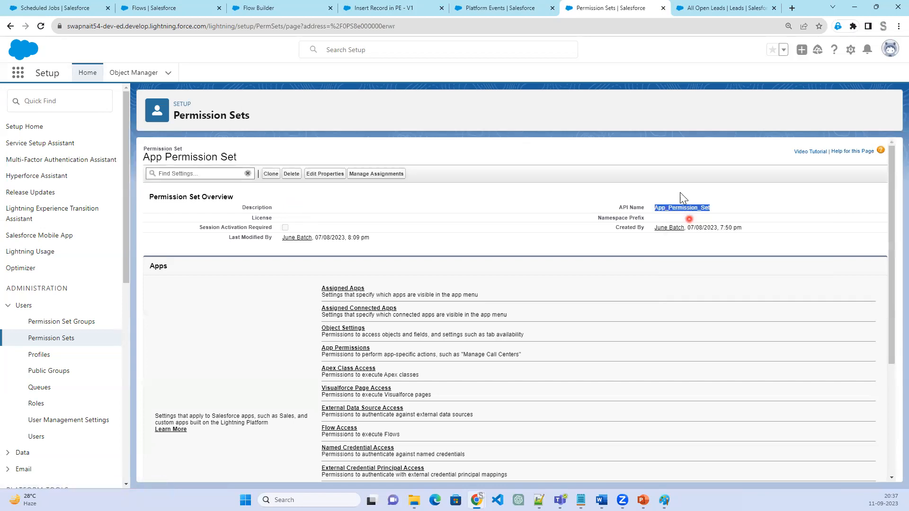
Return to the new flow and label the Get Records element "Permission set" with API name Permission_set
click(258, 10)
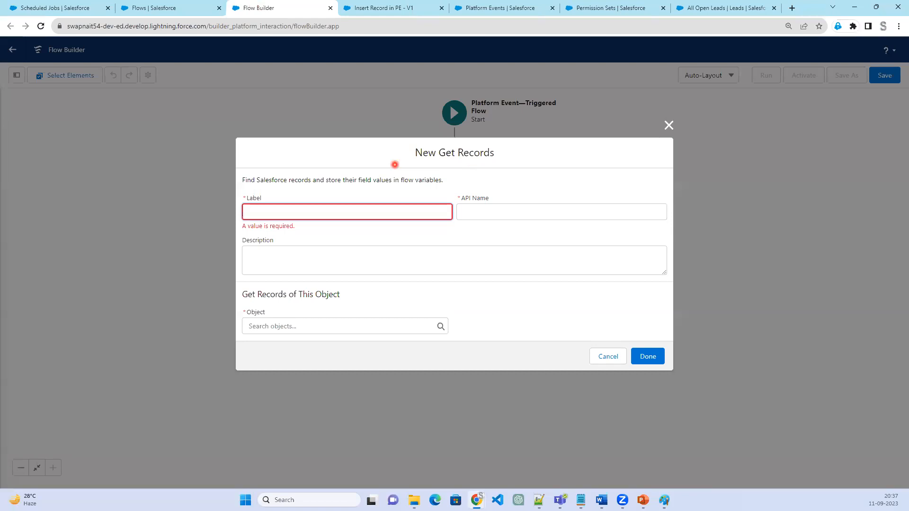
click(379, 212)
text(Permission set)
key(Tab)
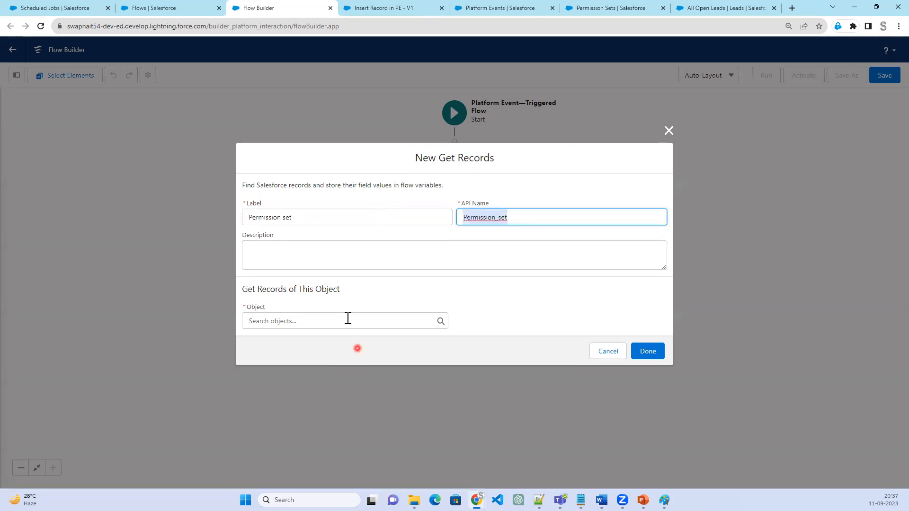
Choose Permission Set (PermissionSet) as the object whose records the element retrieves
click(348, 319)
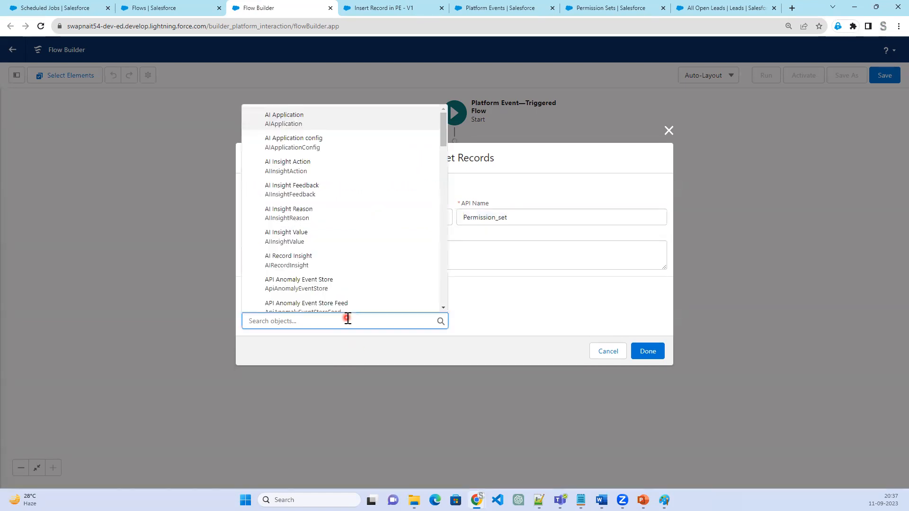
text(Permission s)
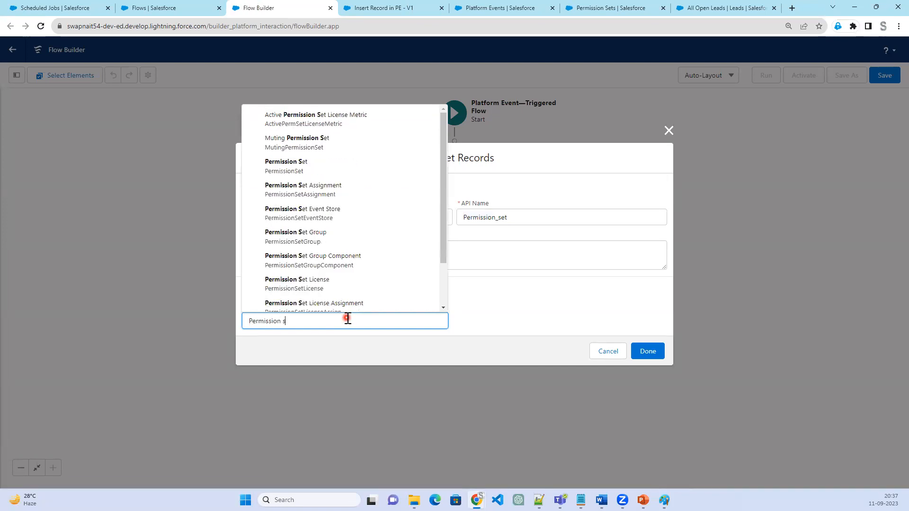
click(321, 167)
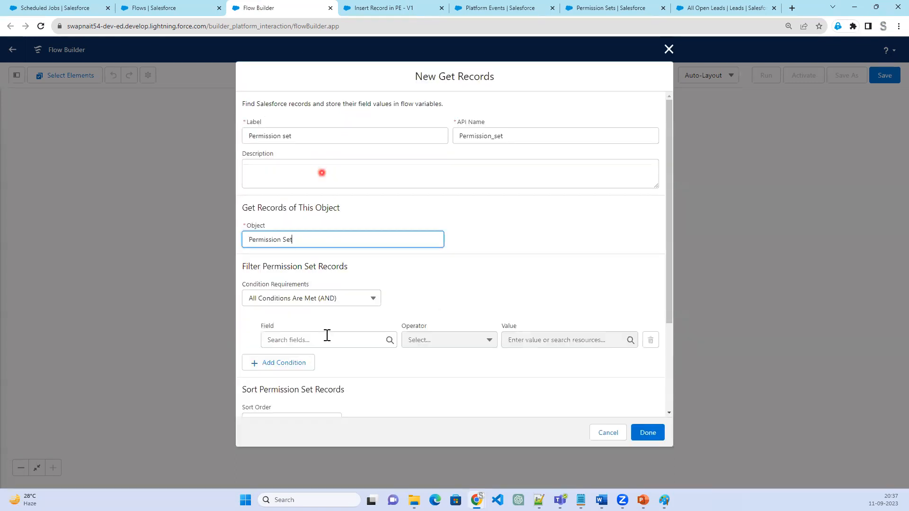
Filter the Permission Set records on Name Equals App_Permission_Set
click(325, 339)
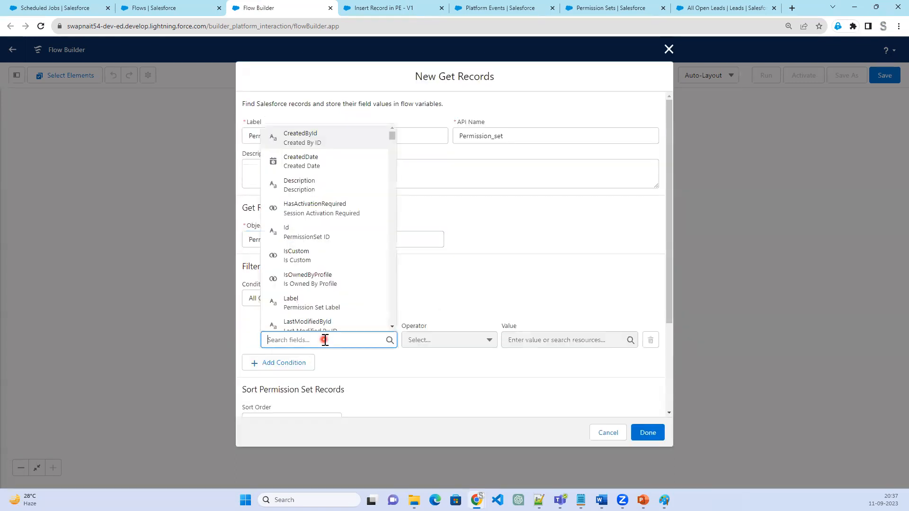
text(Name)
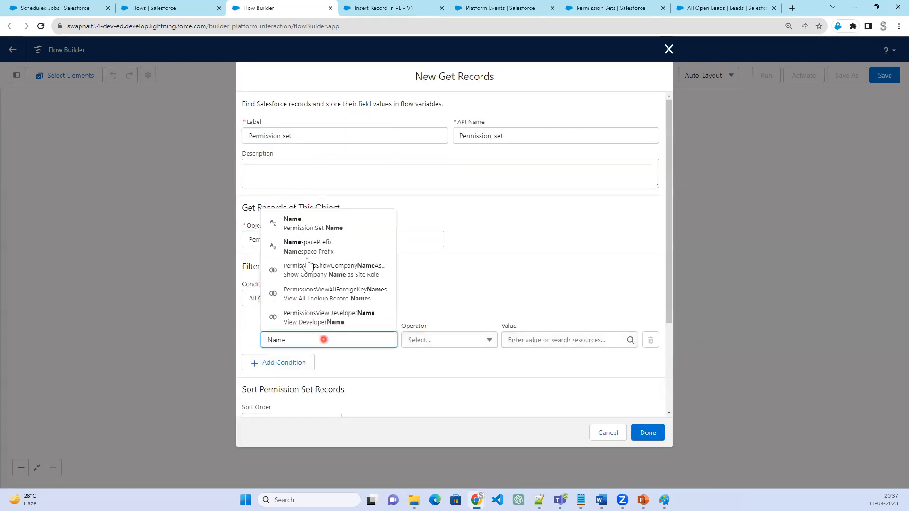
click(307, 224)
click(540, 341)
key(ctrl+v)
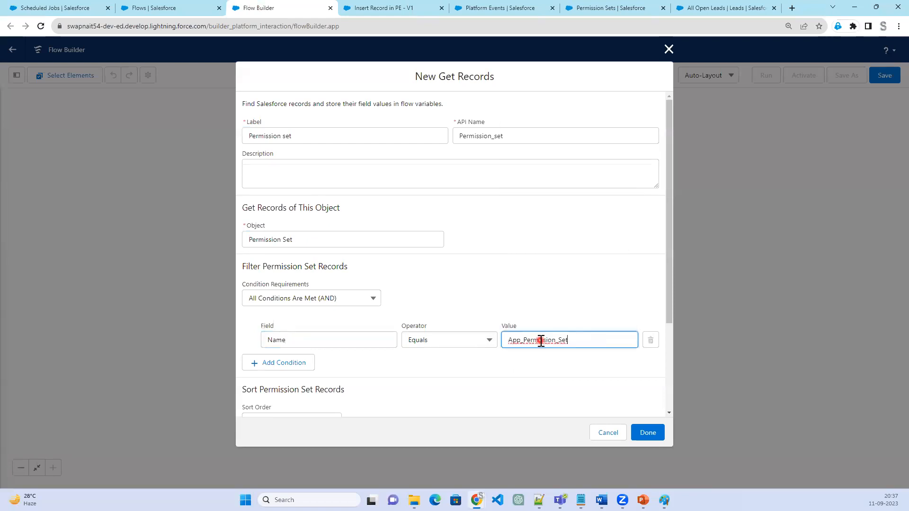
Finish the Permission set element, keeping the options to store only the first record and automatically store all fields
key(alt+Tab)
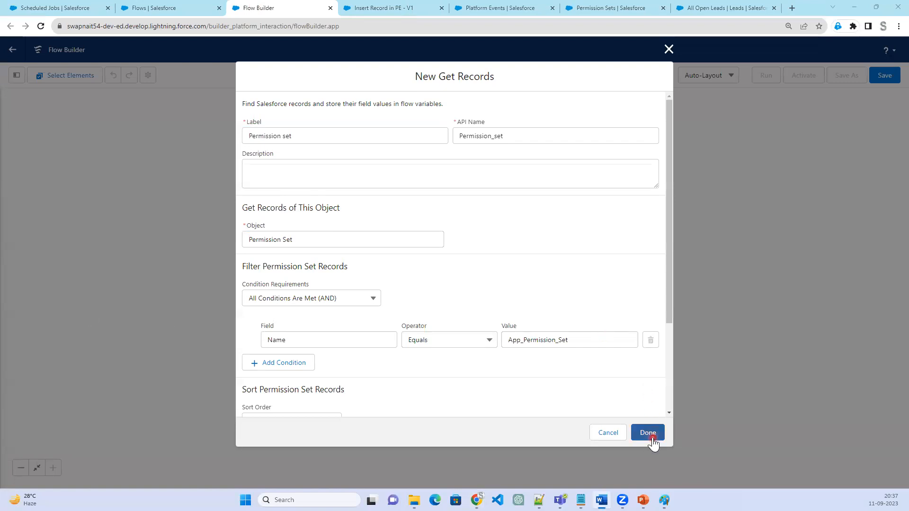
scroll(528, 378, down, 2)
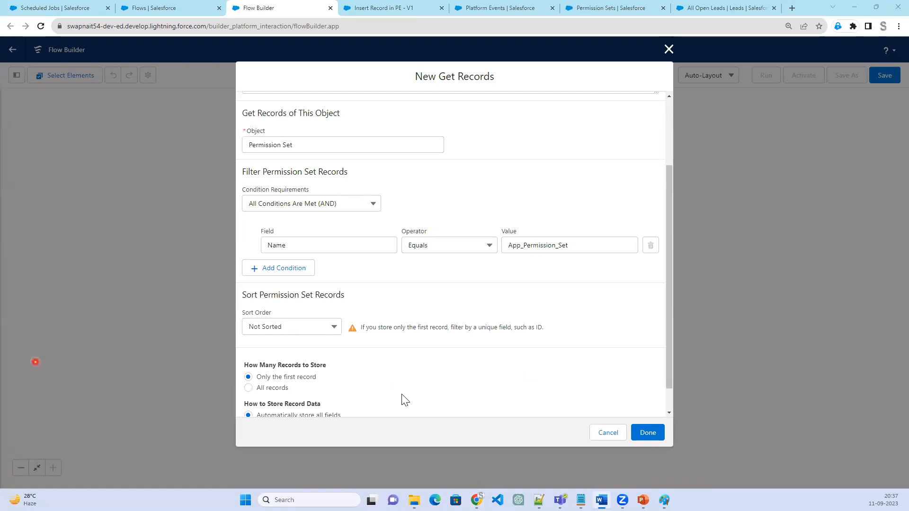
scroll(404, 395, down, 1)
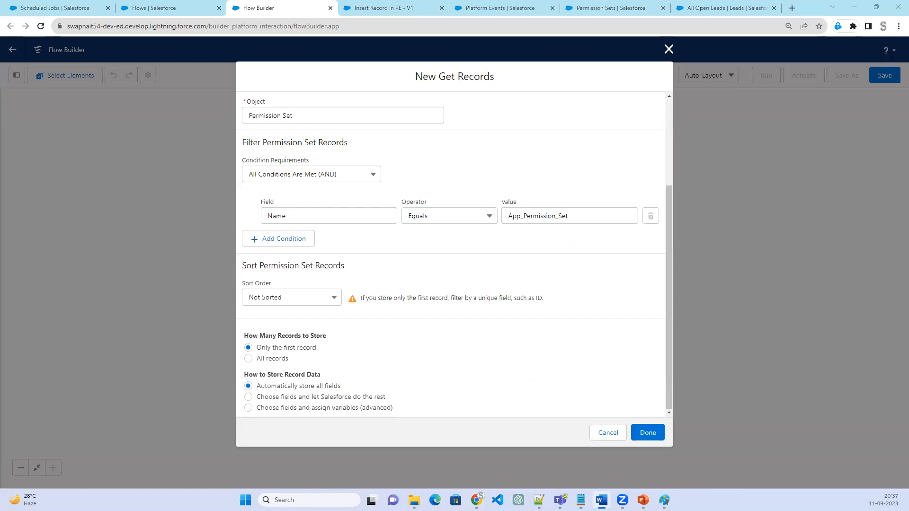
click(646, 439)
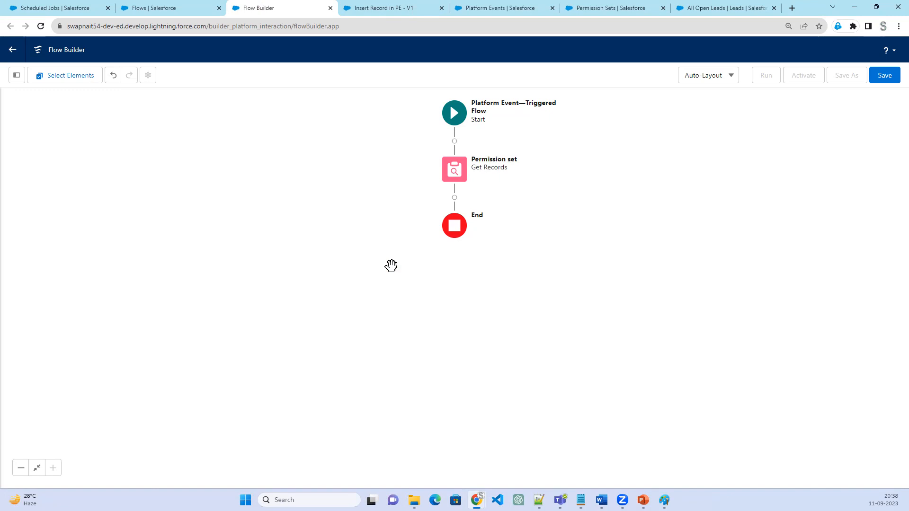
Open the choices for adding an element after Permission set, and open the Users setup page in a separate browser tab
click(455, 197)
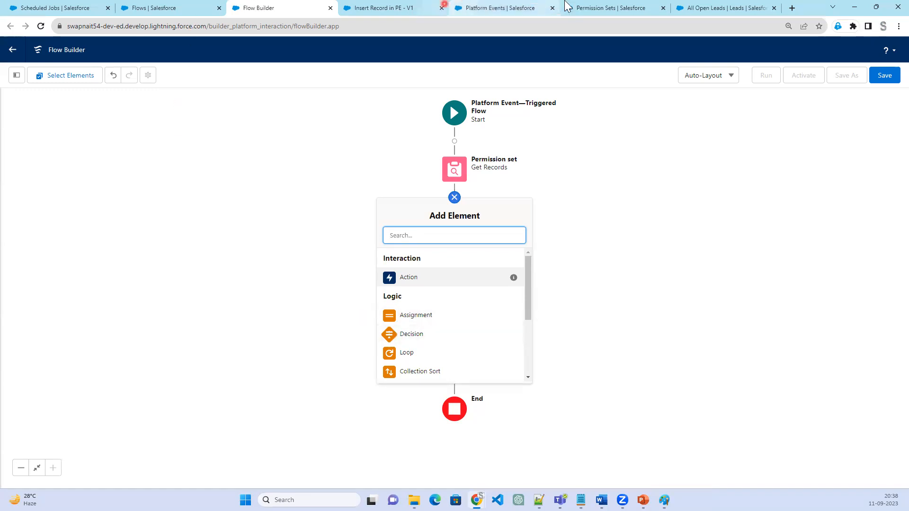
click(600, 6)
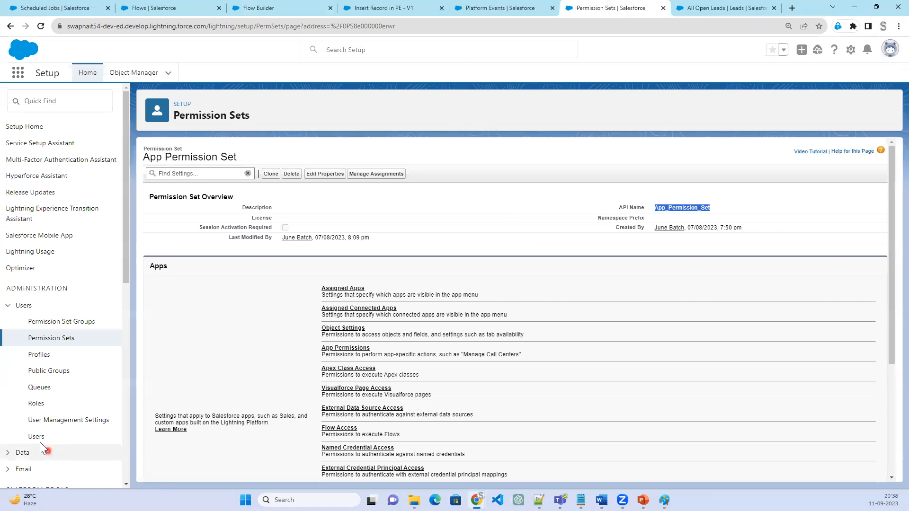
right_click(37, 338)
click(82, 344)
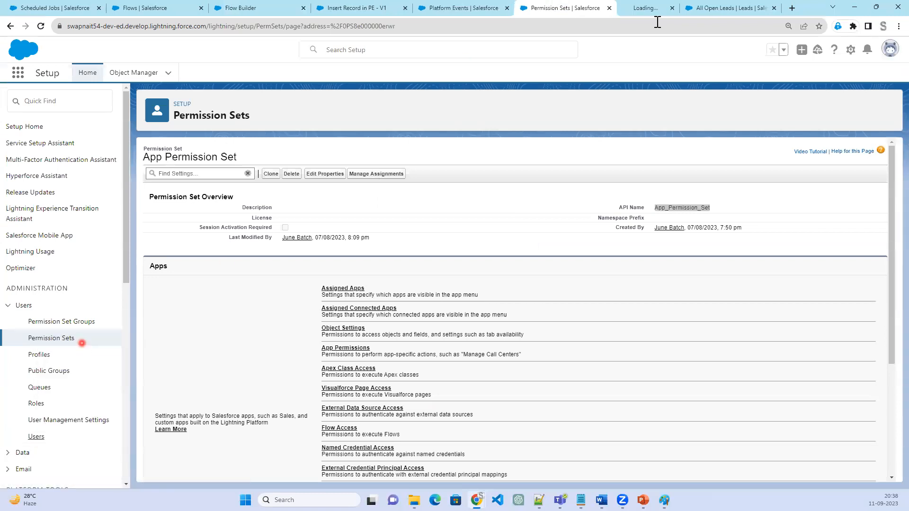
click(639, 7)
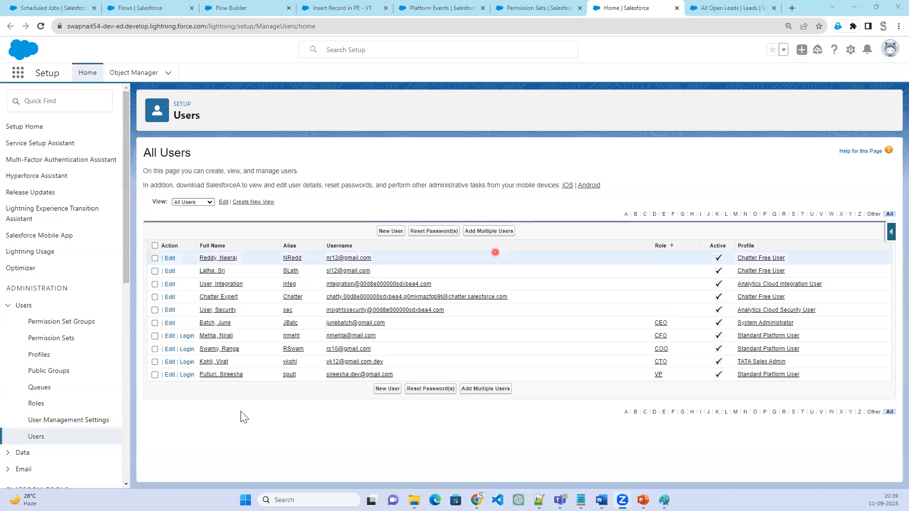
Look at one Chatter Free user's record, and examine the Permission Set Assignments section on the CTO user's record
click(220, 259)
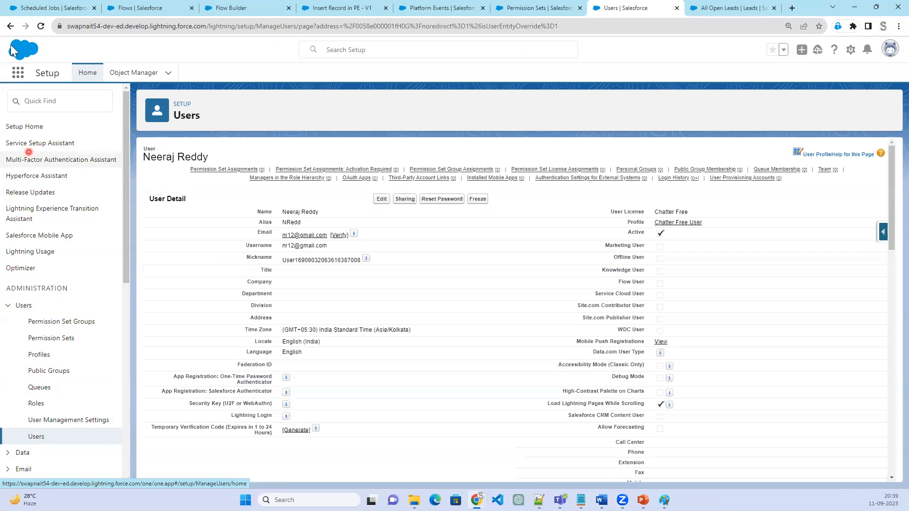
click(10, 26)
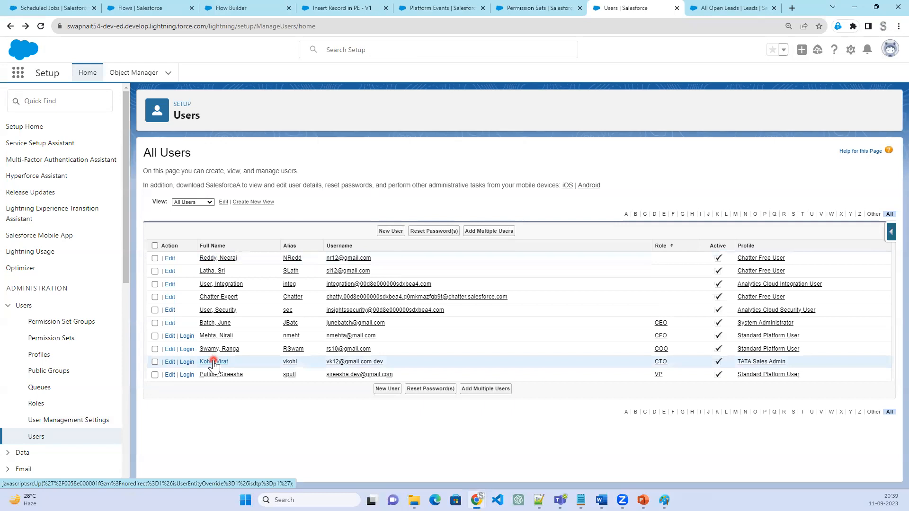
click(214, 361)
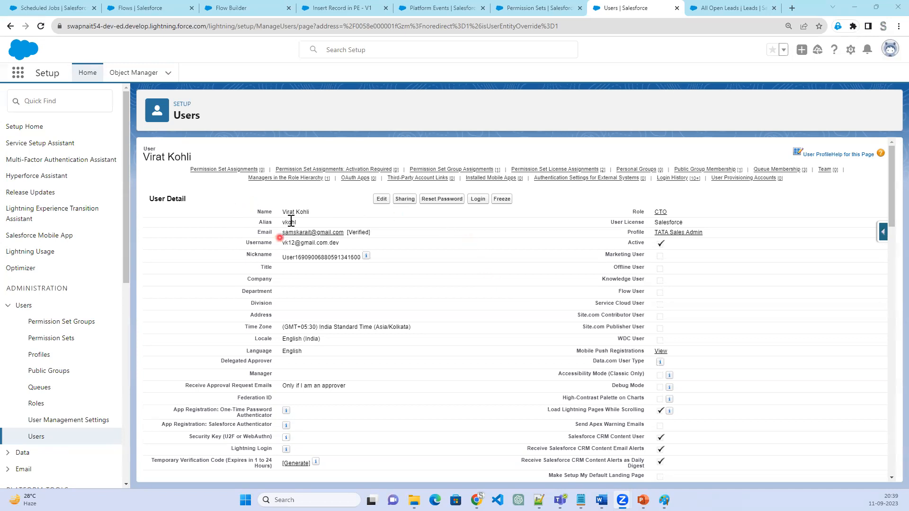
click(217, 171)
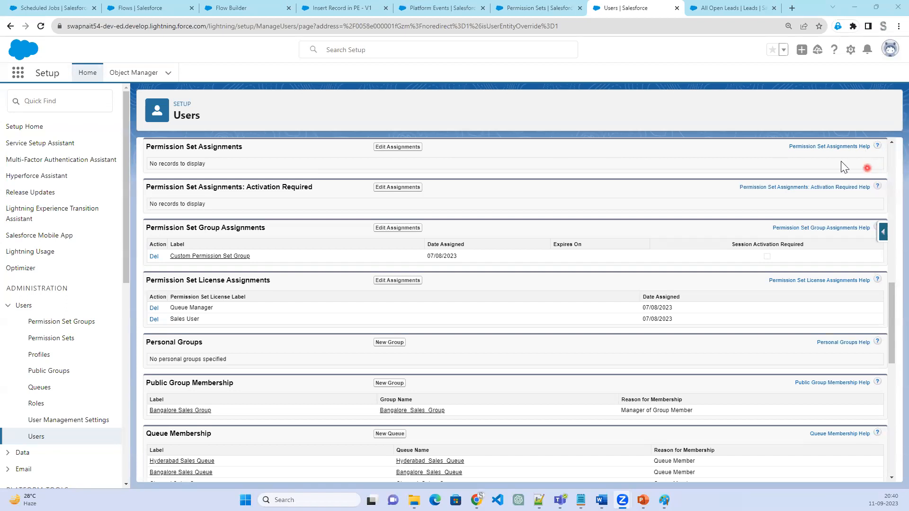
drag(243, 147, 142, 149)
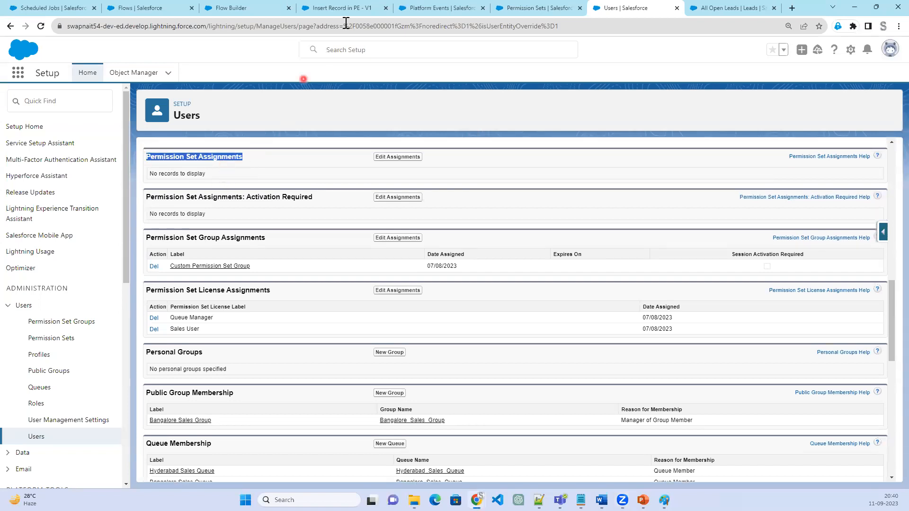
Return to the flow and add a Create Records element labelled "Permission set Assignment" with API name Permission_set_Assignment
click(232, 8)
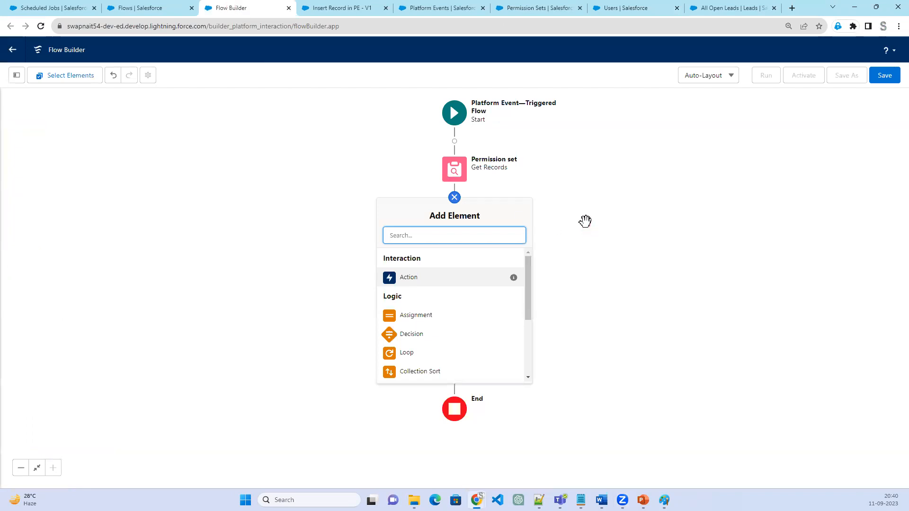
scroll(468, 345, down, 3)
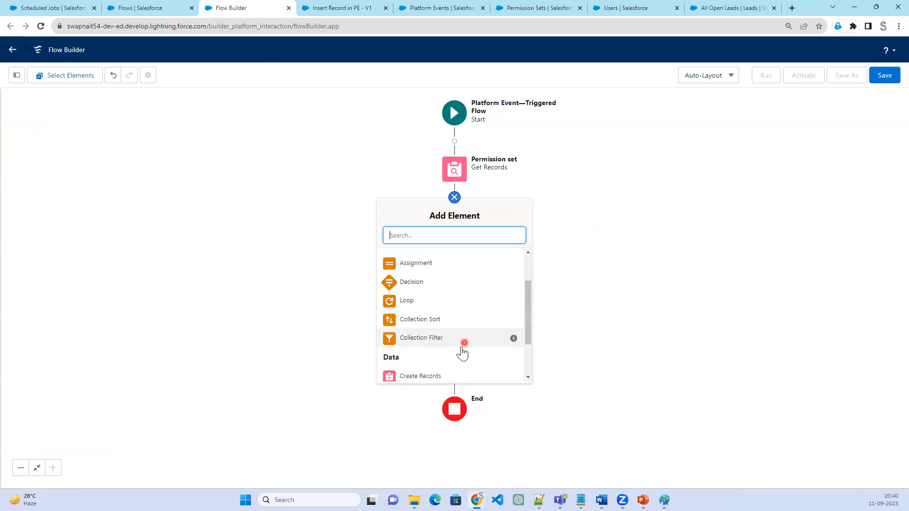
click(444, 319)
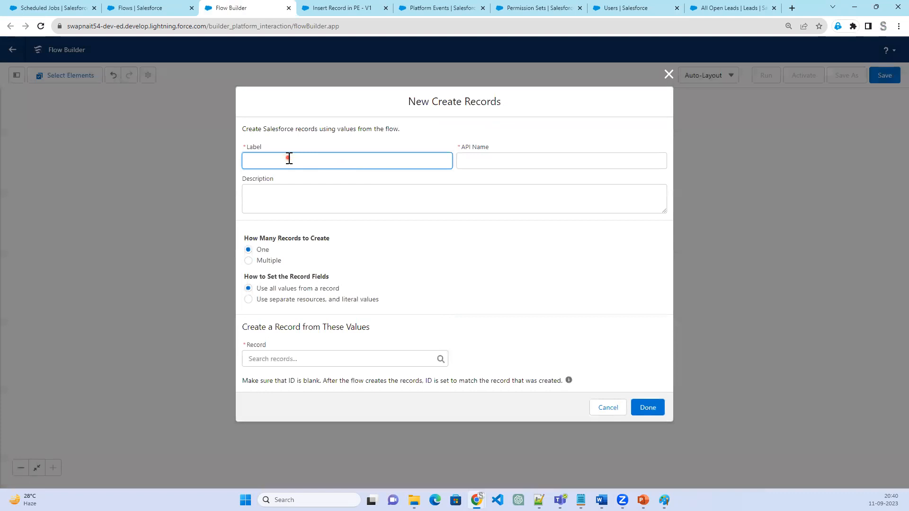
text(Permission set Assignment)
key(Tab)
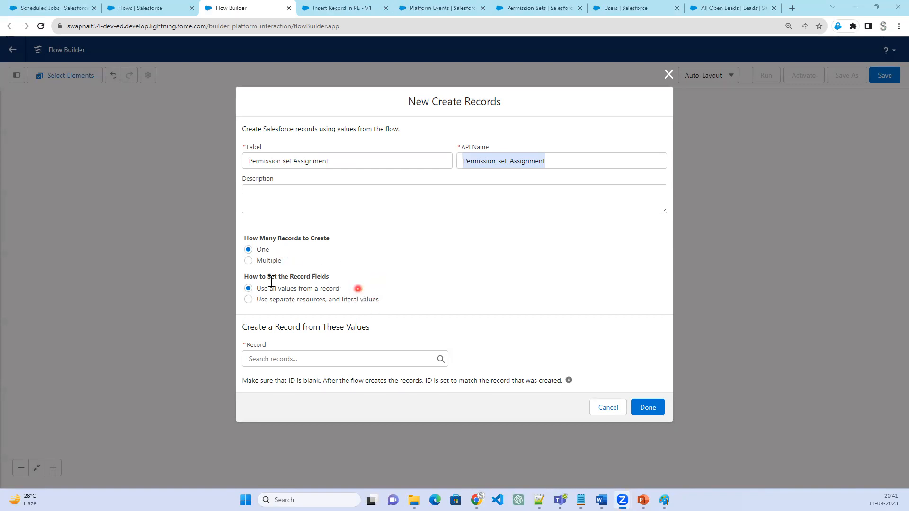
Set the record fields to use separate resources and literal values, and open the object choices
drag(249, 278, 338, 275)
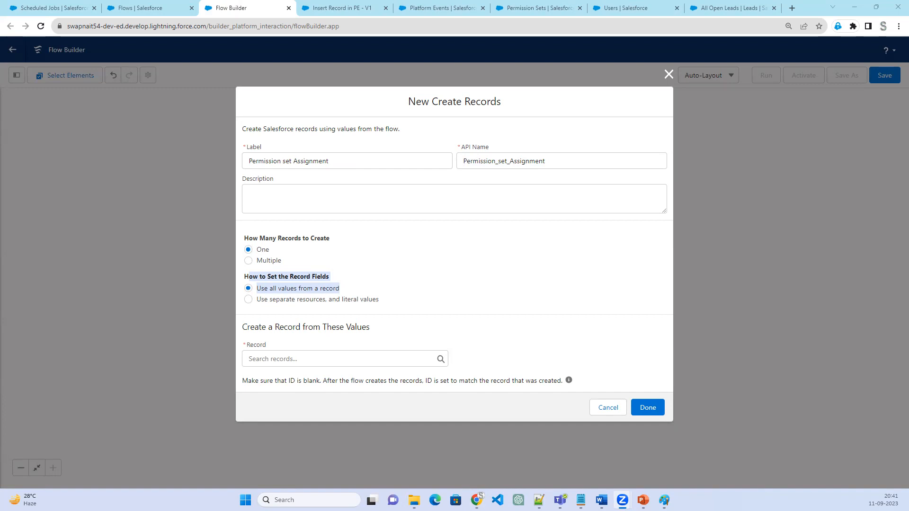
click(361, 298)
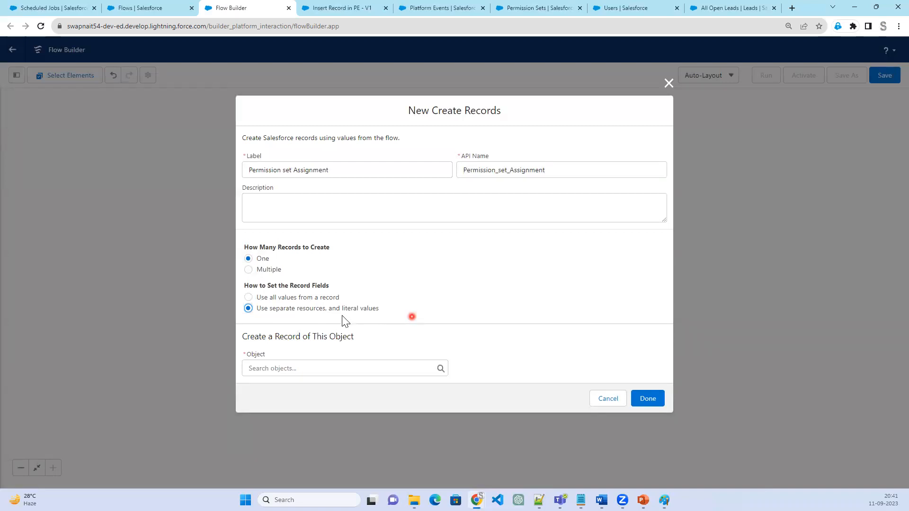
click(335, 367)
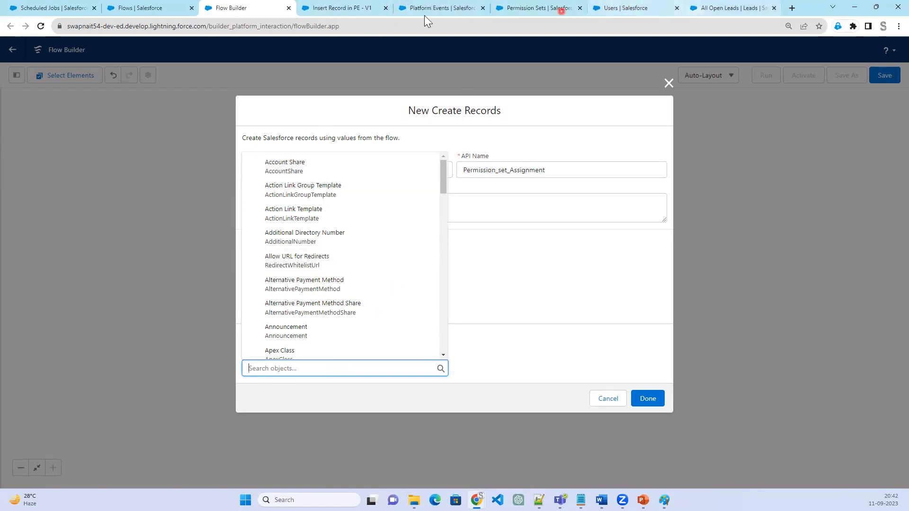
Review the App Permission Set, Assign Permission set event, user and Insert Record in PE pages, plus the flow diagram in Paint
click(531, 9)
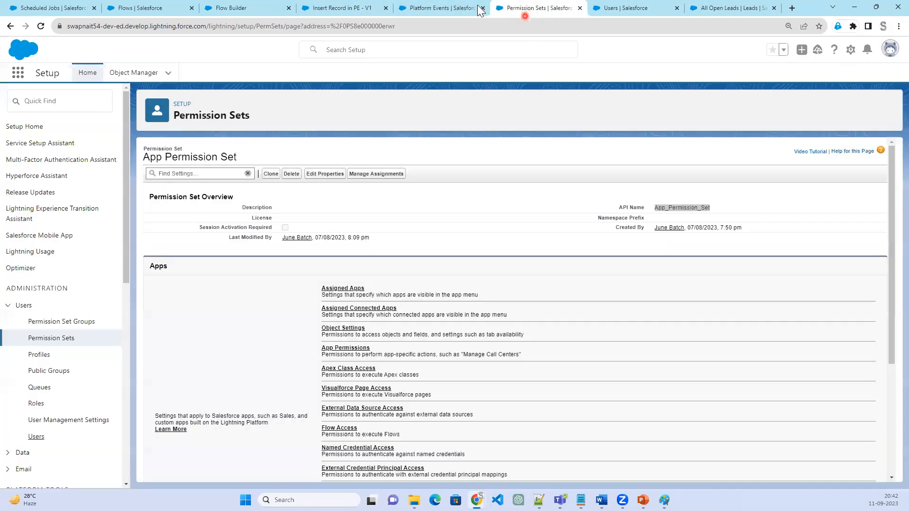
click(454, 9)
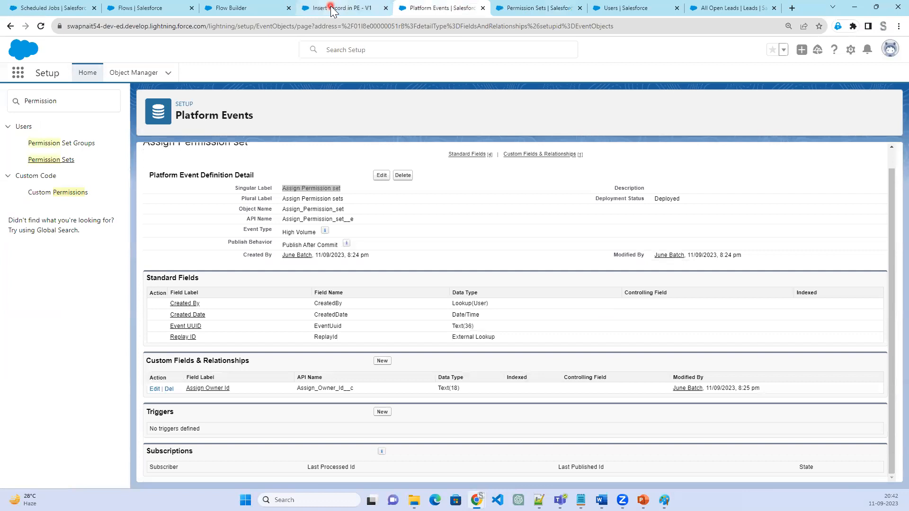
click(664, 9)
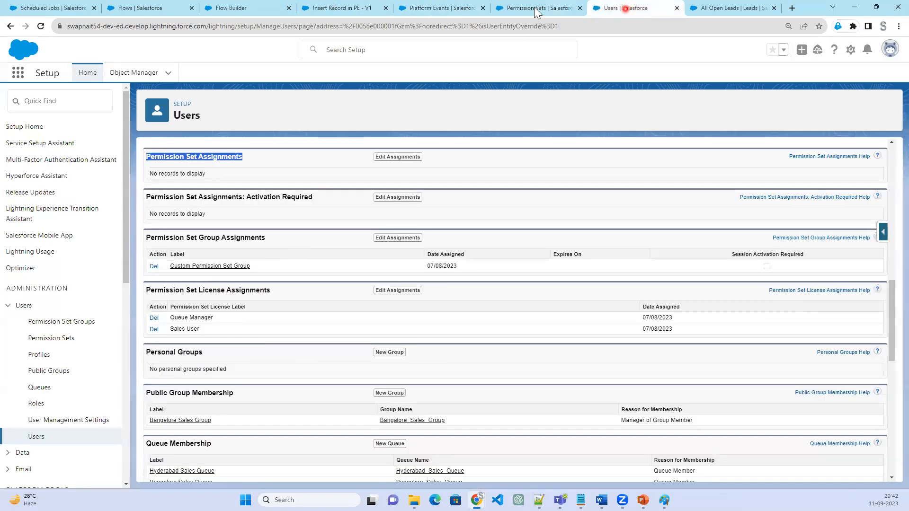
click(330, 9)
click(256, 9)
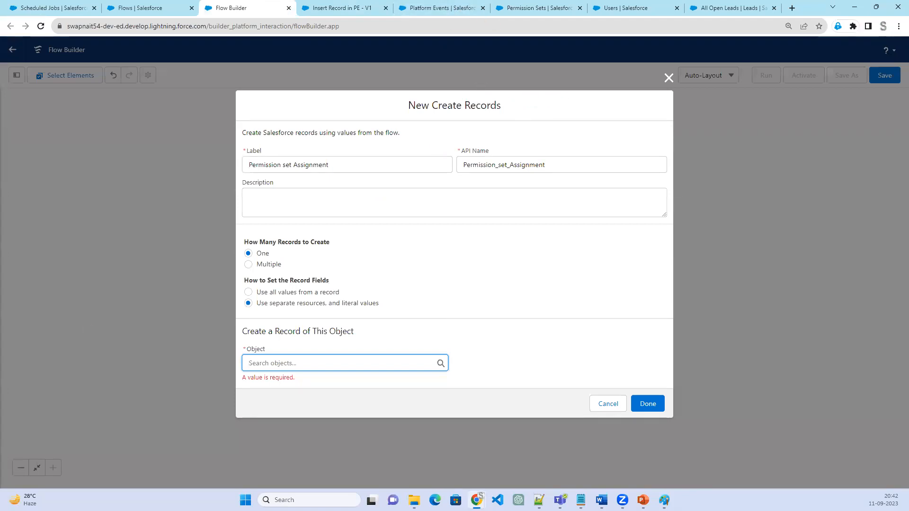
key(alt+Tab)
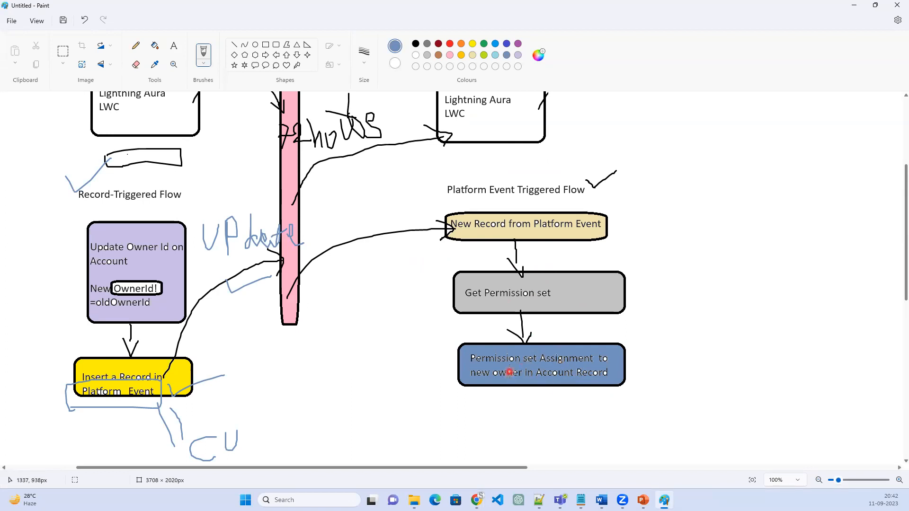
click(854, 6)
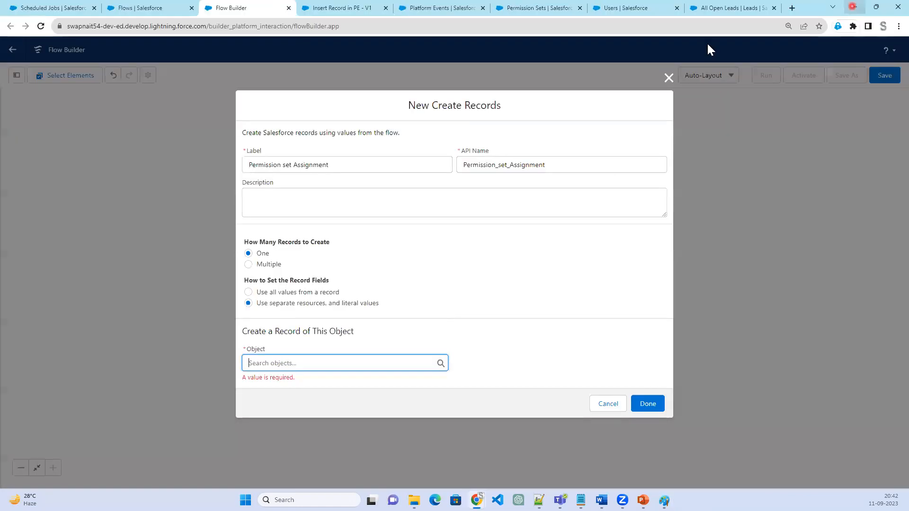
Switch to the Paint diagram and handwrite "Account" and "ownerid" in red beside the Permission set Assignment box
click(336, 362)
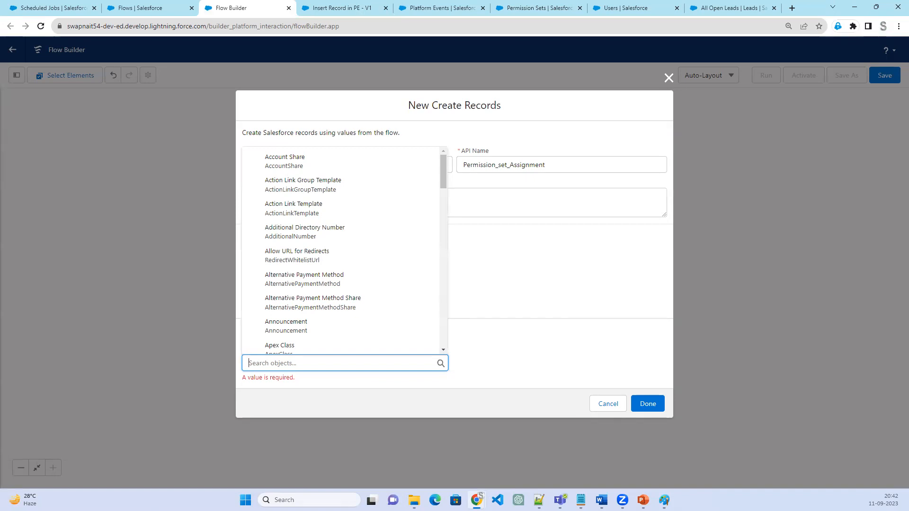
key(alt+Tab)
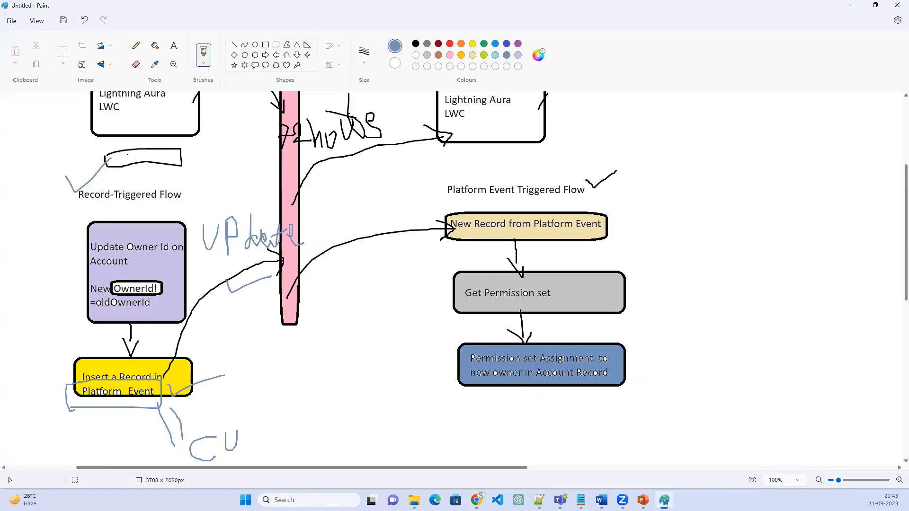
mouse_move(633, 349)
mouse_down()
mouse_move(634, 319)
mouse_move(656, 340)
mouse_move(654, 326)
mouse_move(691, 334)
mouse_up()
mouse_move(705, 298)
mouse_down()
mouse_move(701, 330)
mouse_move(738, 308)
mouse_move(712, 327)
mouse_up()
mouse_move(751, 284)
mouse_down()
mouse_move(782, 261)
mouse_move(803, 296)
mouse_move(815, 293)
mouse_up()
drag(818, 232, 842, 274)
drag(808, 249, 829, 237)
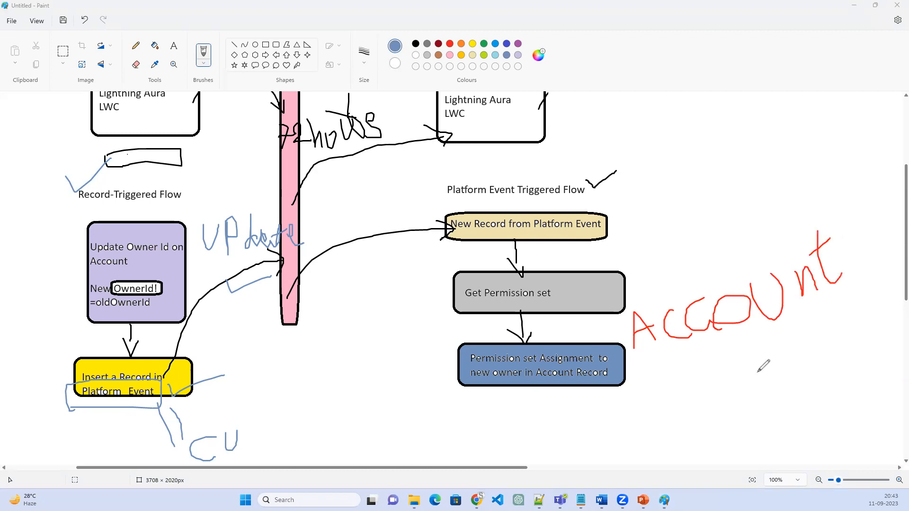
mouse_move(728, 358)
mouse_down()
mouse_move(733, 374)
mouse_move(714, 358)
mouse_move(767, 353)
mouse_move(775, 339)
mouse_move(783, 354)
mouse_move(800, 338)
mouse_move(847, 336)
mouse_move(844, 314)
mouse_move(856, 286)
mouse_up()
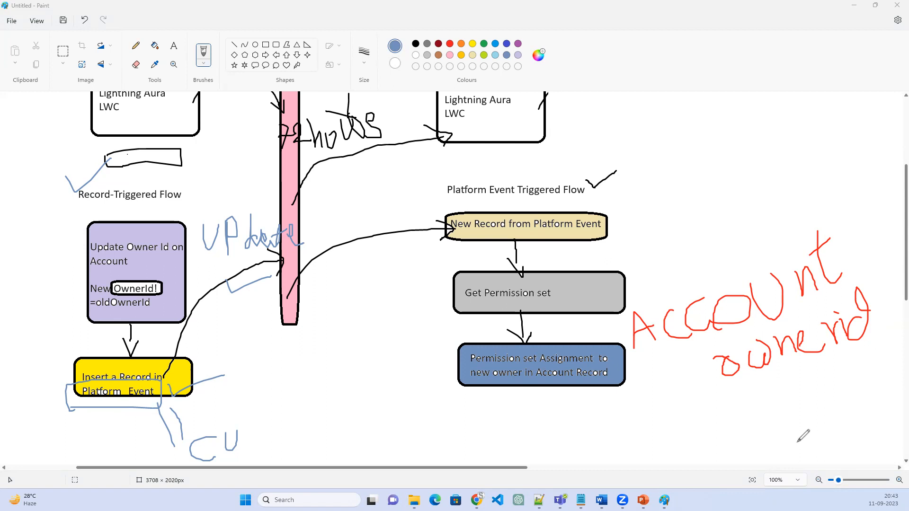
Handwrite "User" inside a red box below the ownerid note, and "contact" above the Account note
click(657, 392)
mouse_move(657, 392)
mouse_down()
mouse_move(697, 374)
mouse_move(709, 425)
mouse_move(775, 414)
mouse_move(792, 386)
mouse_up()
click(752, 397)
mouse_move(868, 391)
mouse_down()
mouse_move(851, 376)
mouse_move(678, 383)
mouse_move(651, 422)
mouse_move(838, 432)
mouse_move(860, 374)
mouse_up()
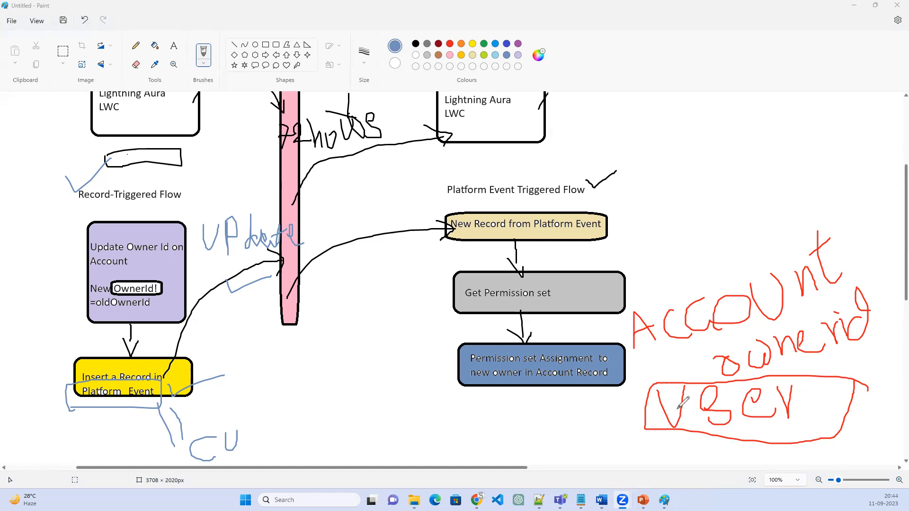
mouse_move(694, 166)
mouse_down()
mouse_move(689, 197)
mouse_move(711, 171)
mouse_up()
mouse_move(715, 169)
mouse_down()
mouse_move(718, 185)
mouse_move(725, 167)
mouse_move(741, 183)
mouse_up()
mouse_move(746, 145)
mouse_down()
mouse_move(750, 176)
mouse_move(762, 172)
mouse_move(751, 156)
mouse_move(789, 176)
mouse_move(810, 172)
mouse_up()
mouse_move(818, 125)
mouse_down()
mouse_move(832, 161)
mouse_move(815, 144)
mouse_up()
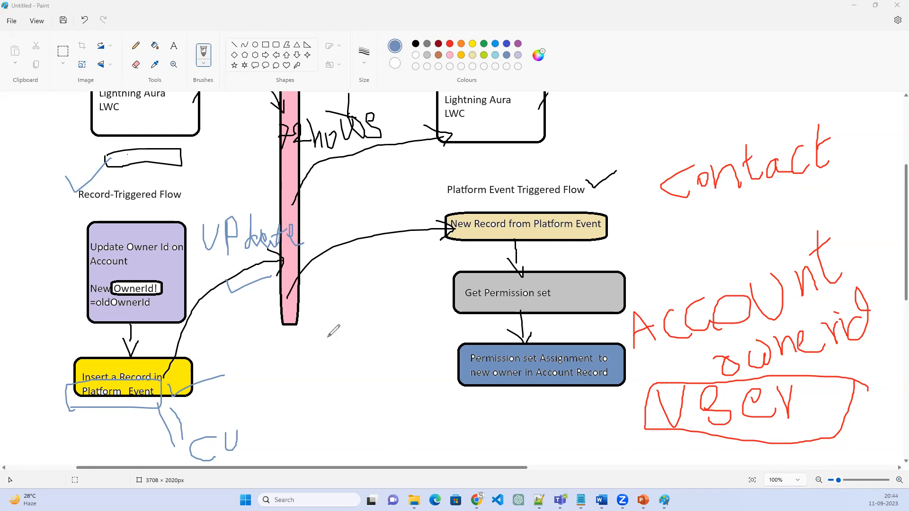
Sketch a red box titled "User" beside the Get Permission set box, with a row inside it labelled "Permission Set"
mouse_move(327, 283)
mouse_down()
mouse_move(311, 401)
mouse_move(424, 291)
mouse_move(332, 289)
mouse_move(351, 261)
mouse_move(365, 273)
mouse_move(358, 280)
mouse_move(396, 259)
mouse_up()
click(342, 261)
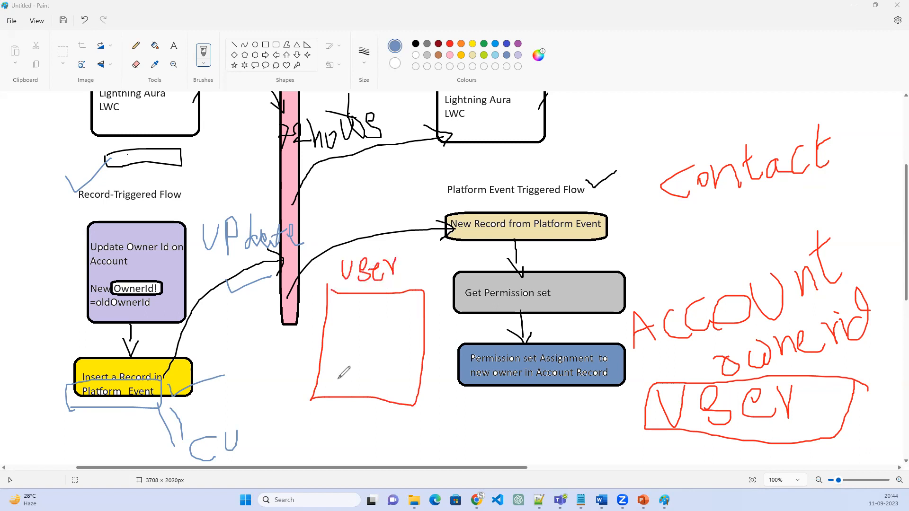
mouse_move(320, 351)
mouse_down()
mouse_move(429, 349)
mouse_move(423, 379)
mouse_move(317, 377)
mouse_move(320, 350)
mouse_move(349, 334)
mouse_move(365, 348)
mouse_move(384, 337)
mouse_move(400, 349)
mouse_move(407, 335)
mouse_move(411, 348)
mouse_move(450, 336)
mouse_move(431, 394)
mouse_move(452, 392)
mouse_up()
drag(446, 383, 454, 381)
drag(317, 363, 428, 362)
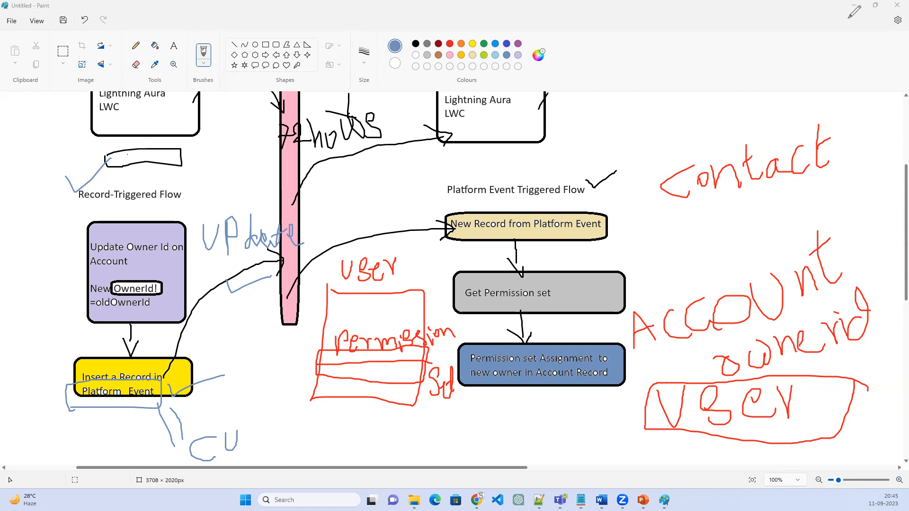
Return to the Create Records element in Flow Builder and choose Permission Set Assignment as its object
click(875, 4)
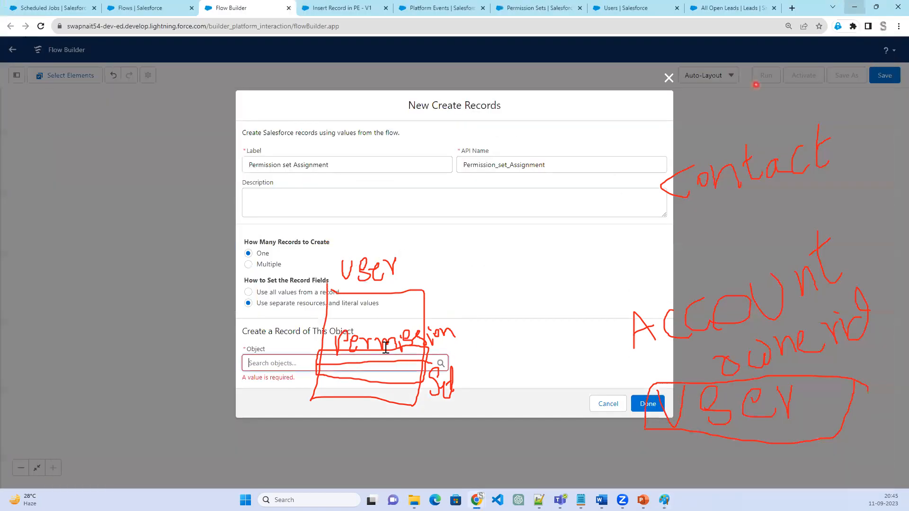
click(331, 361)
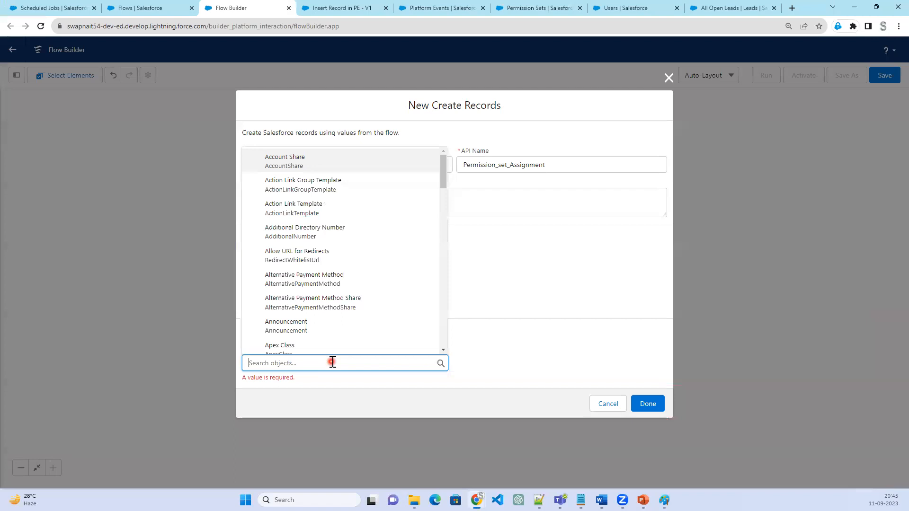
text(Pers)
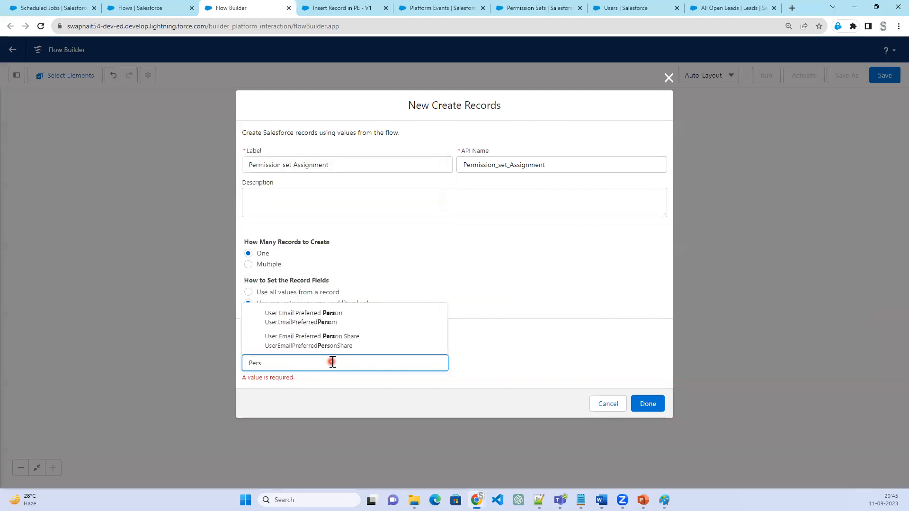
key(BackSpace)
text(mi)
click(341, 309)
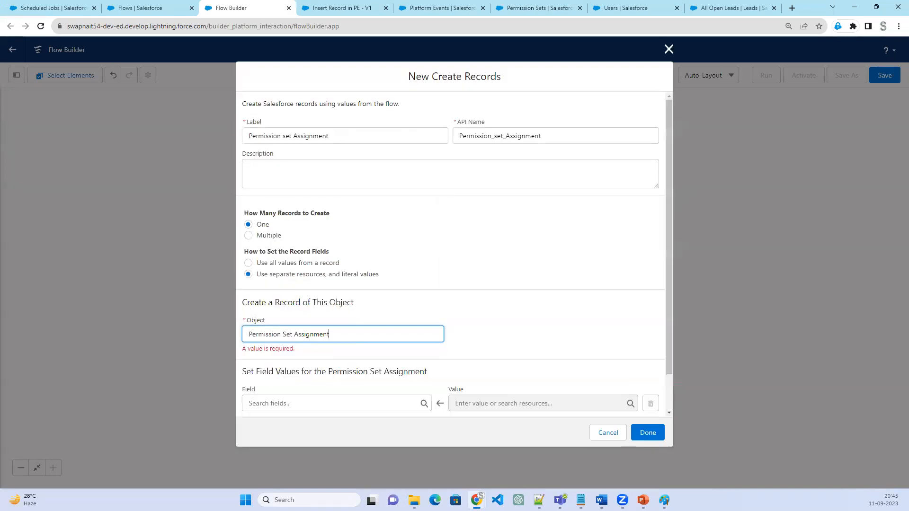
Map the AssigneeId field of the new Permission Set Assignment record to $Record > Assign Owner Id
click(325, 403)
click(308, 314)
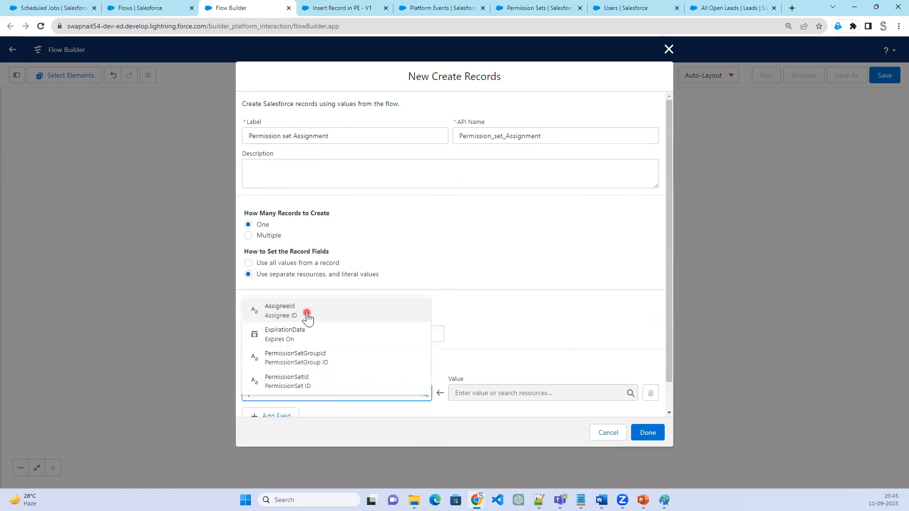
click(529, 394)
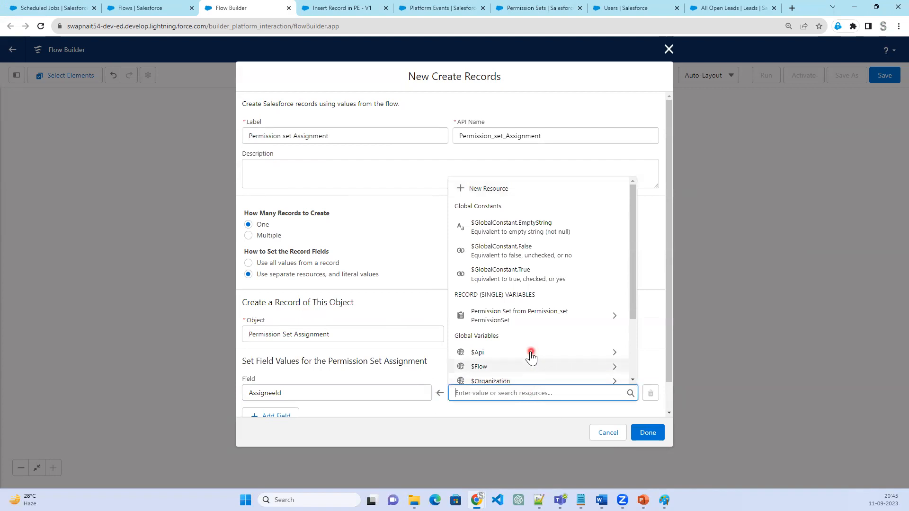
scroll(528, 358, down, 2)
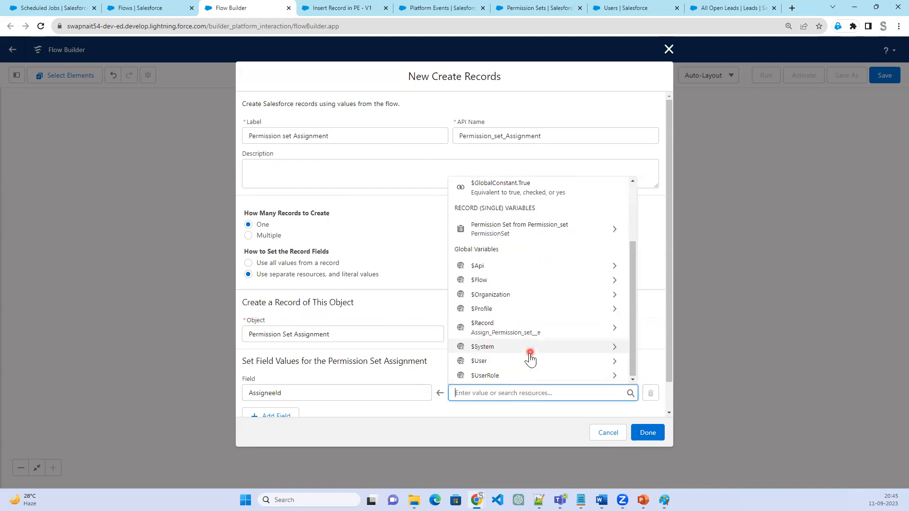
click(524, 334)
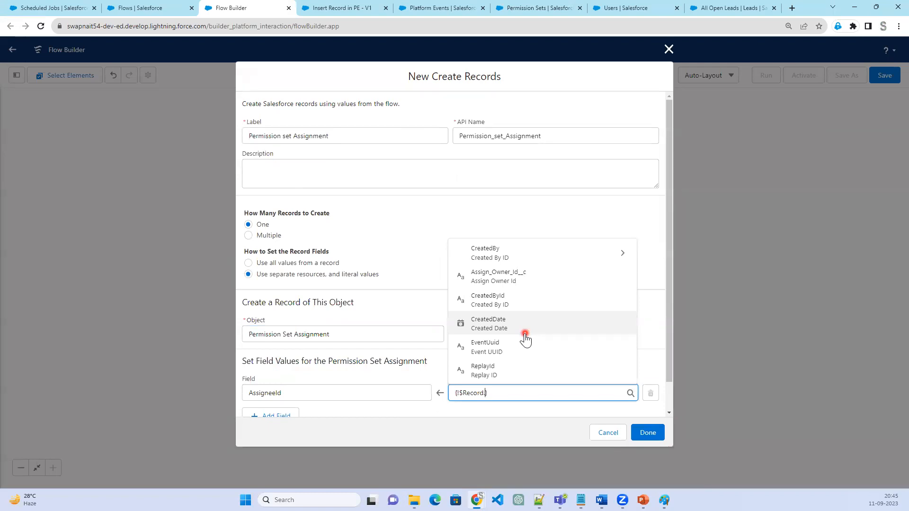
click(529, 280)
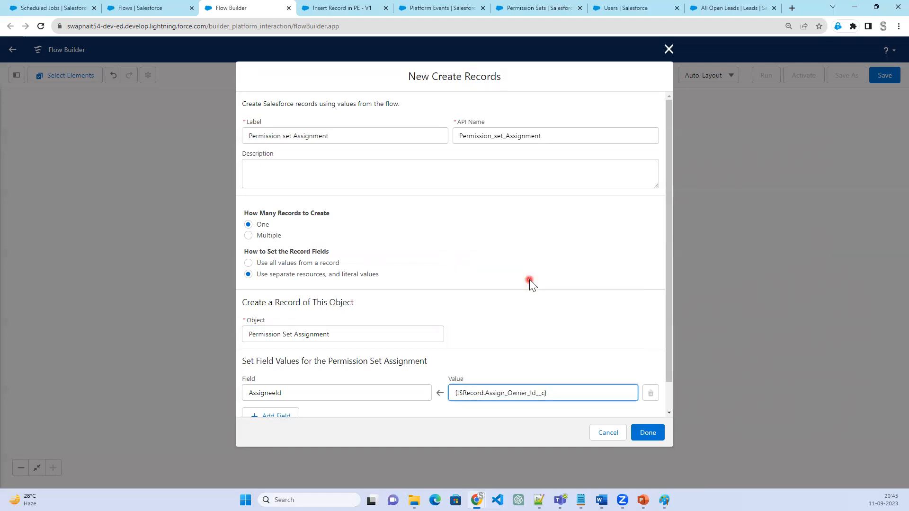
click(590, 325)
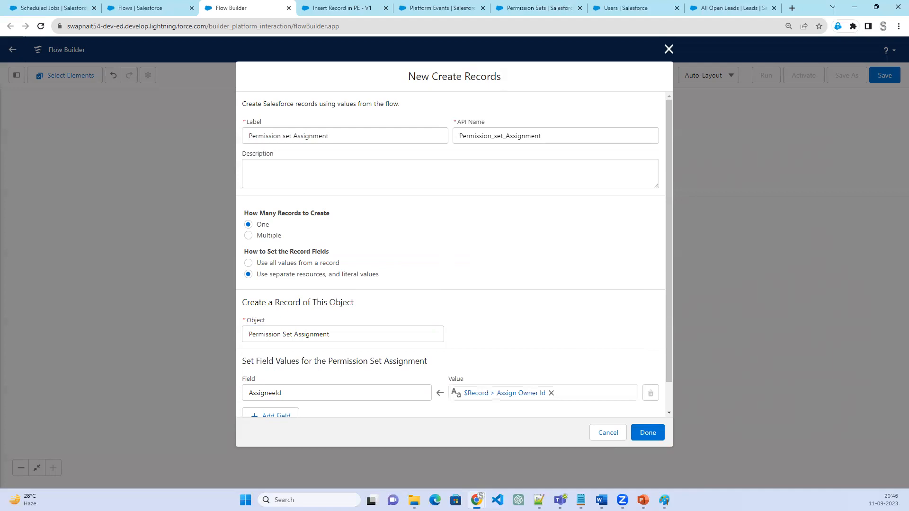
Add a PermissionSetId field mapped to the PermissionSet ID of the Permission Set from Permission_set, and finish the Create Records element
click(283, 390)
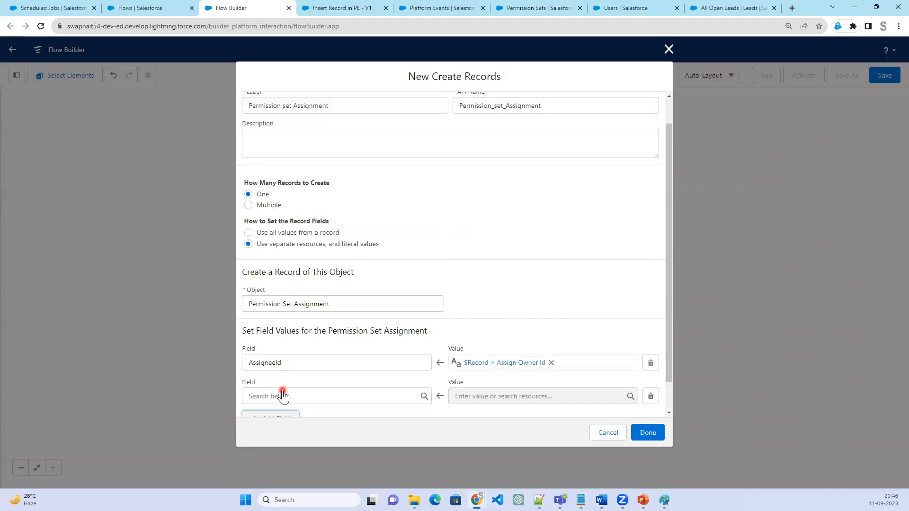
click(294, 395)
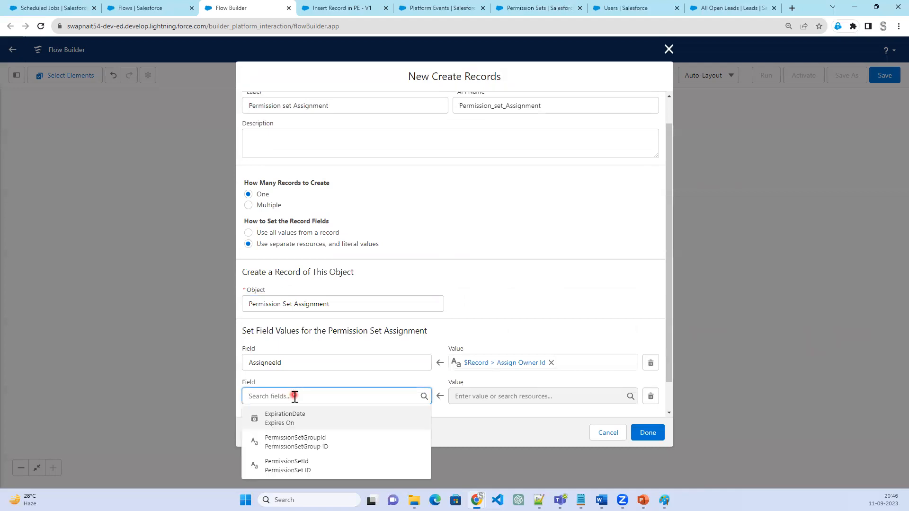
click(334, 467)
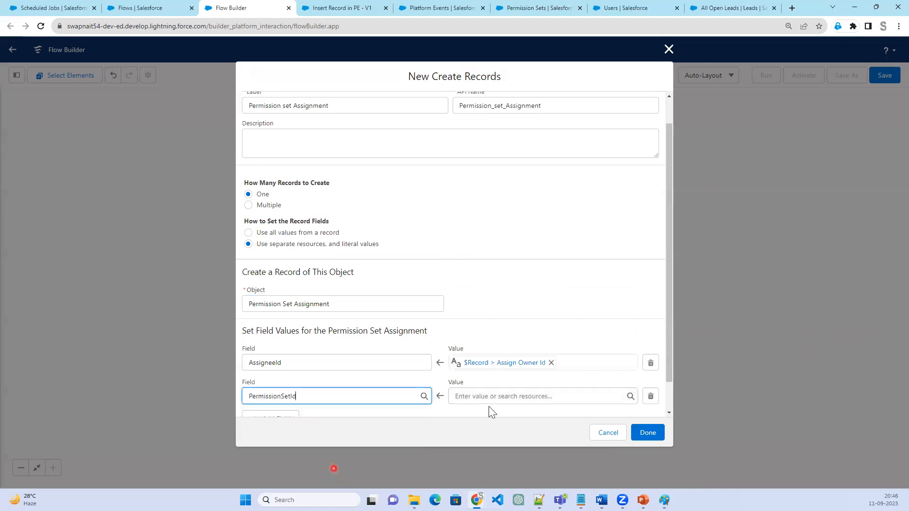
click(489, 400)
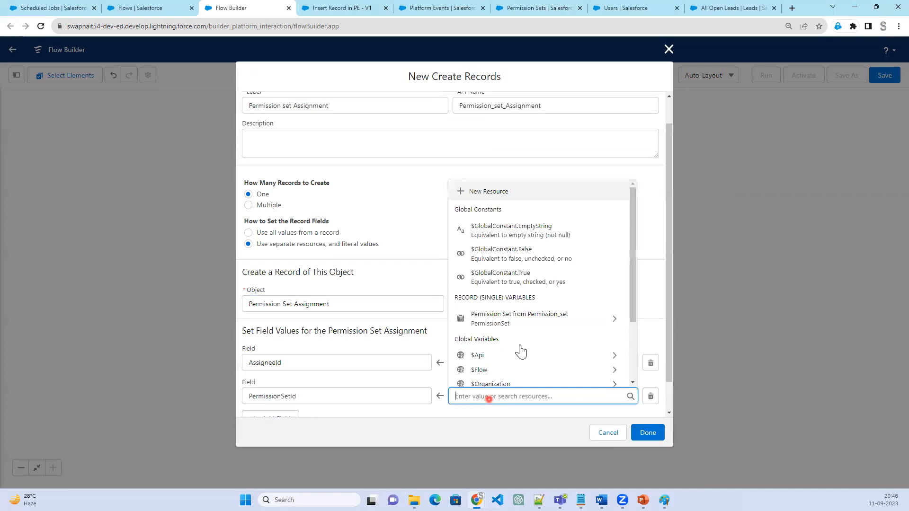
click(534, 319)
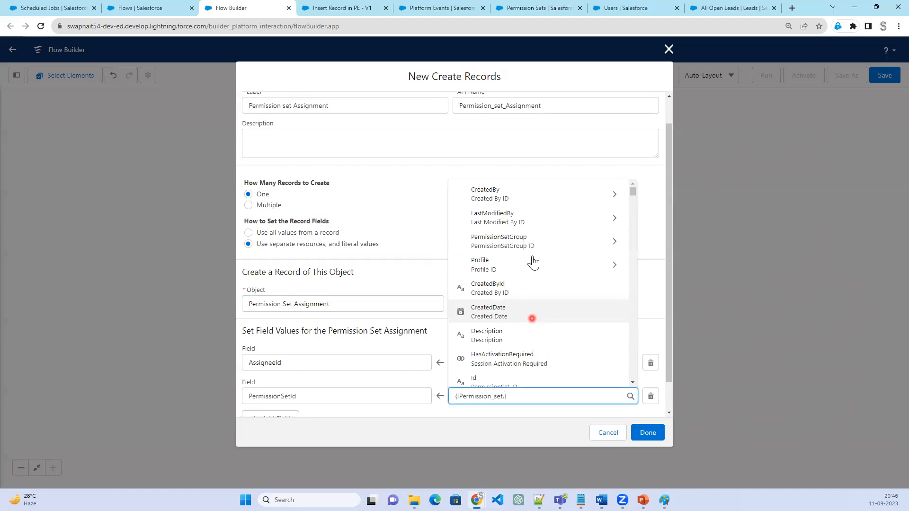
scroll(533, 364, down, 1)
click(533, 347)
click(574, 311)
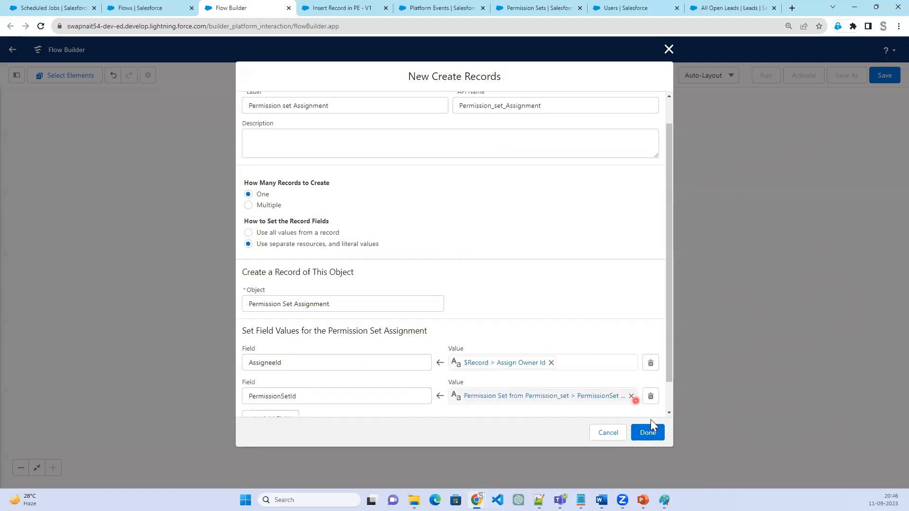
click(652, 433)
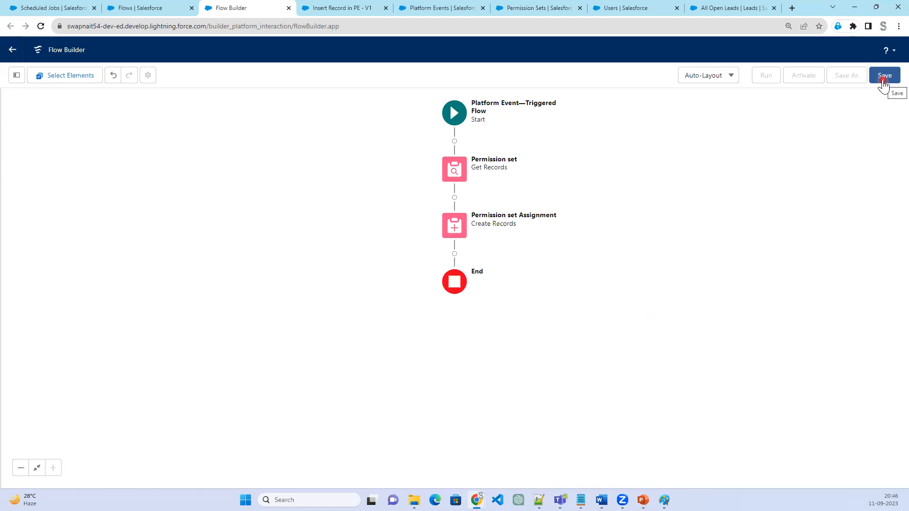
Save the flow with the label "Assign Permission set to User" and API name Assign_Permission_set_to_User
click(883, 80)
click(356, 230)
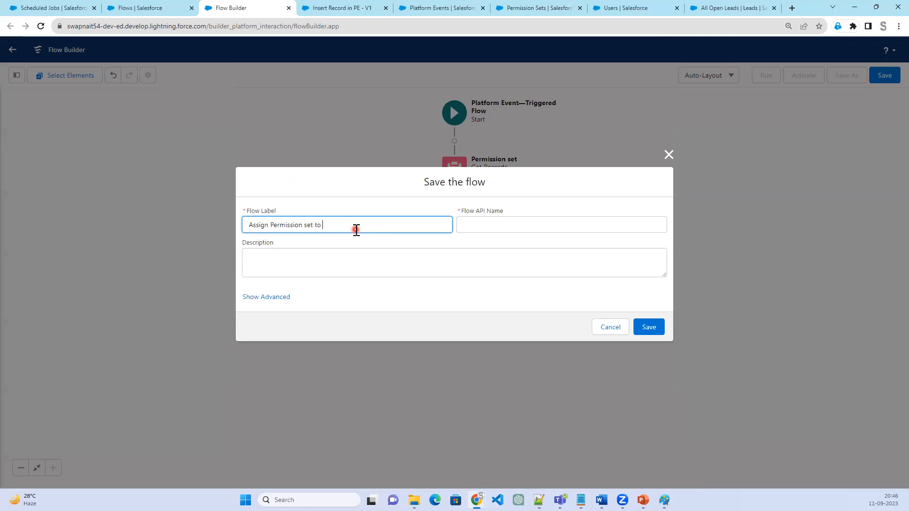
key(Tab)
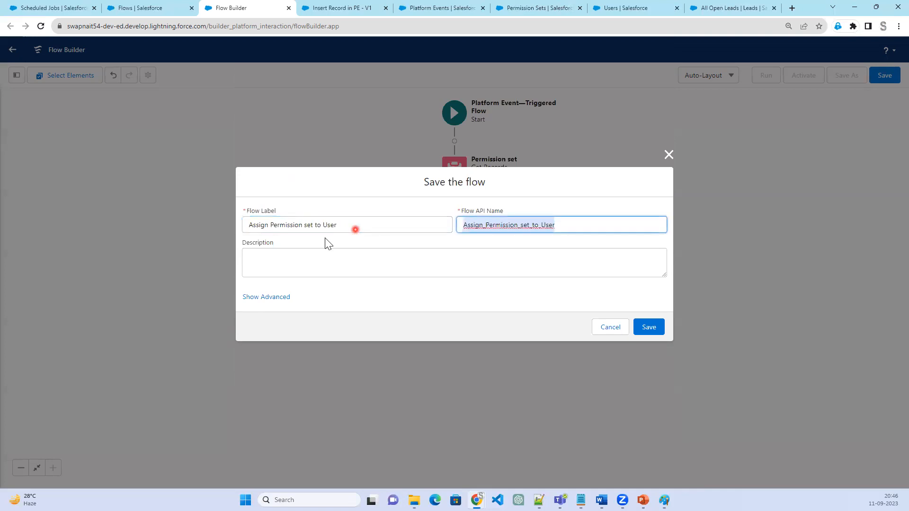
click(649, 327)
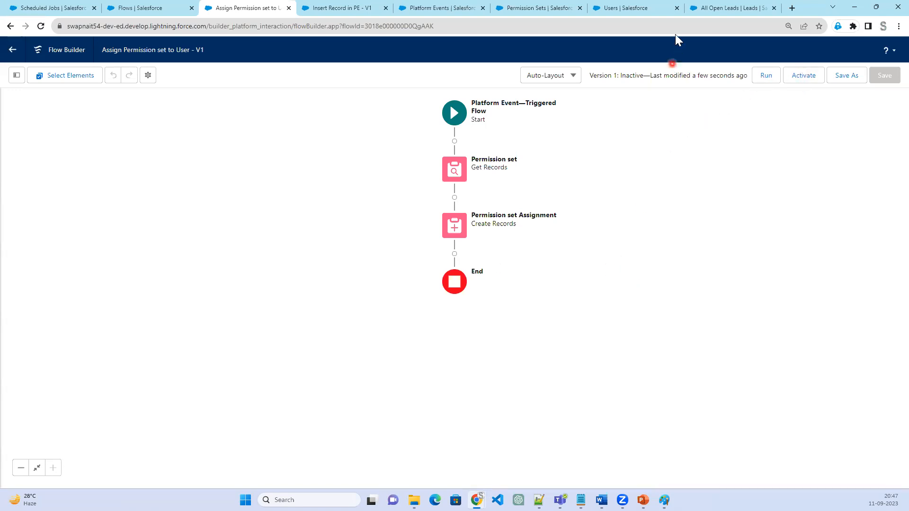
Examine the user's Permission Set Assignments, the App Permission Set page, the two flows and the platform event definition
click(629, 8)
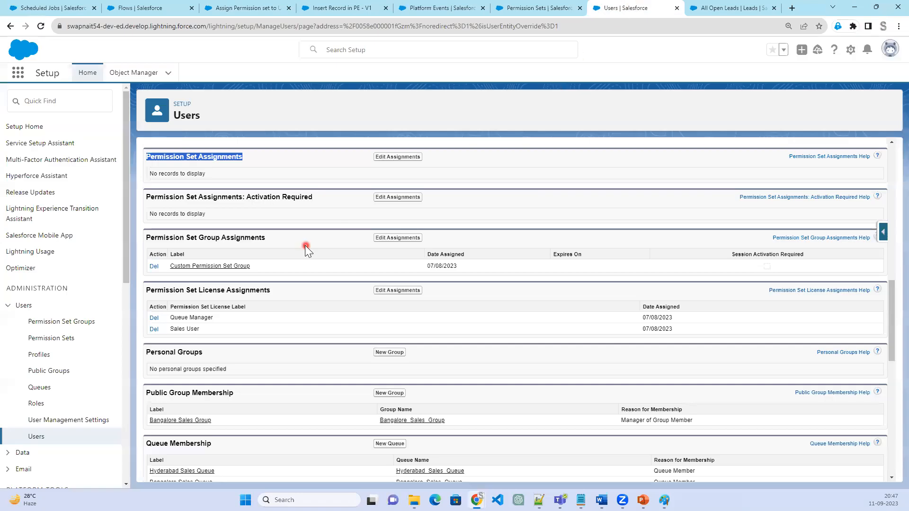
scroll(306, 242, up, 1)
drag(260, 203, 146, 210)
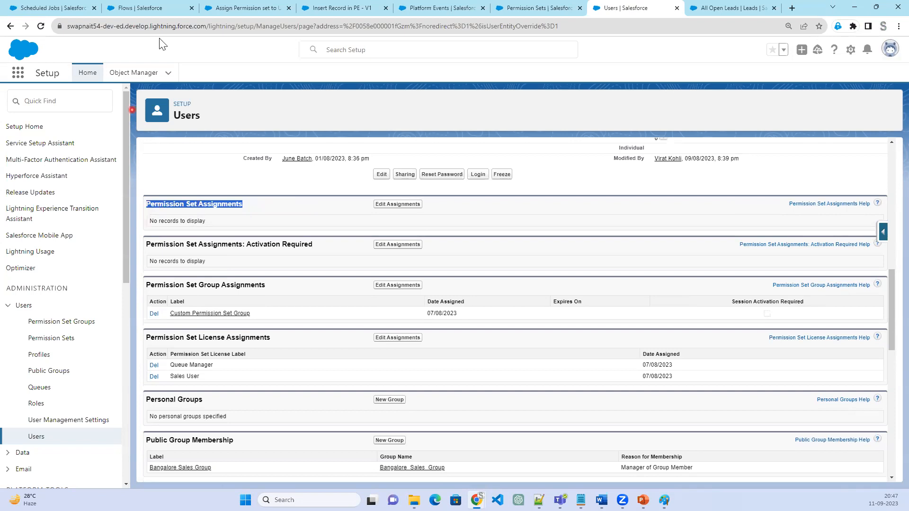
click(526, 9)
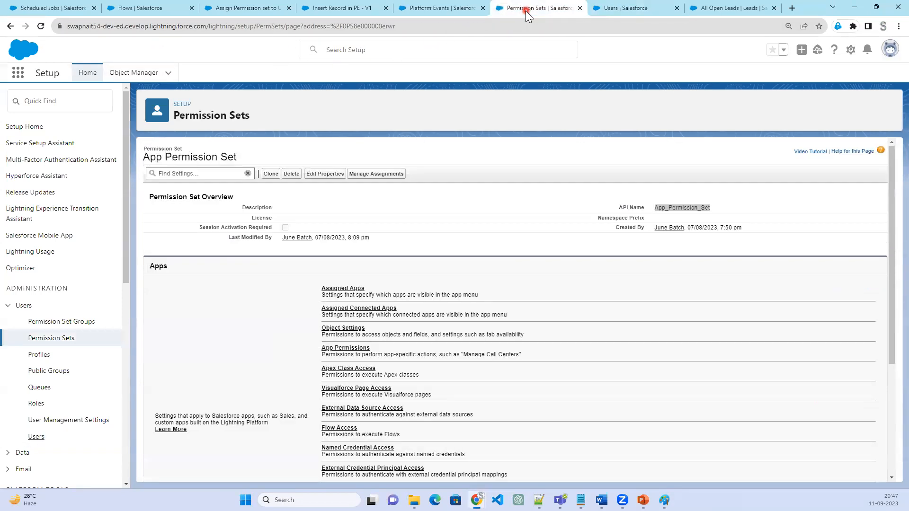
click(621, 10)
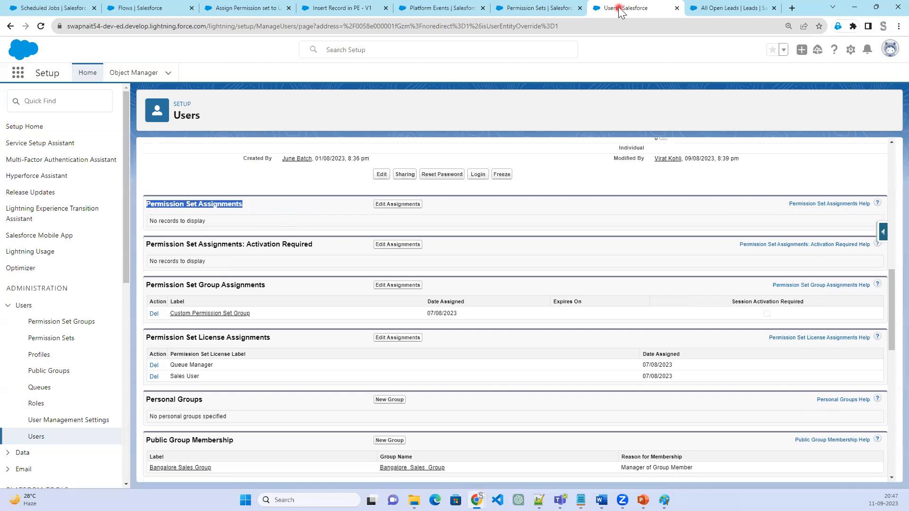
click(267, 10)
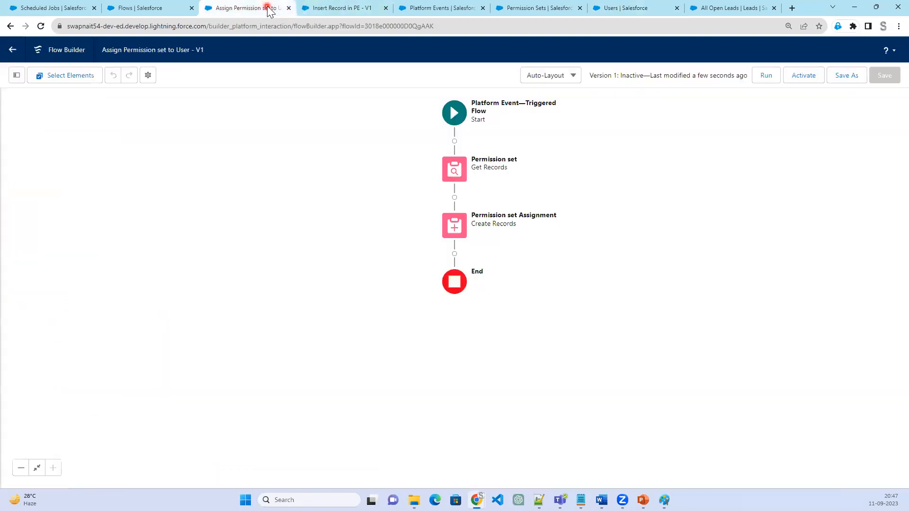
click(329, 9)
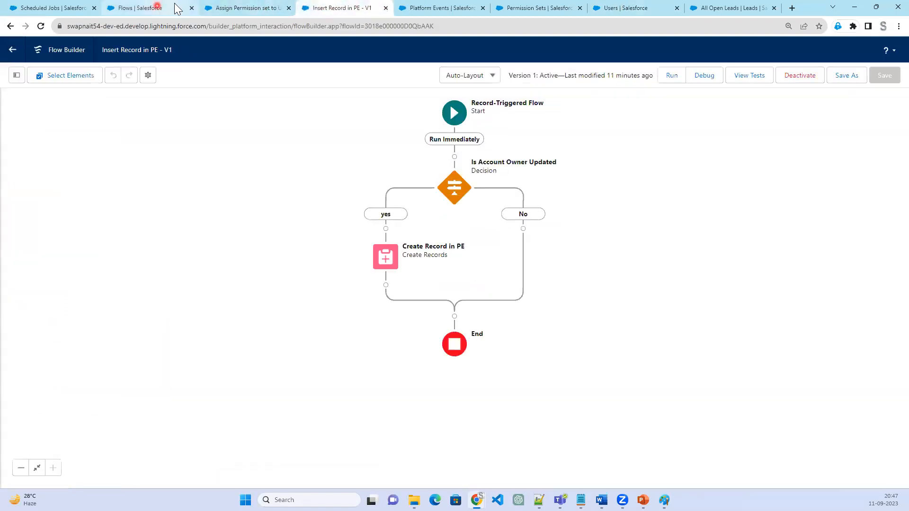
click(461, 11)
click(521, 11)
click(606, 10)
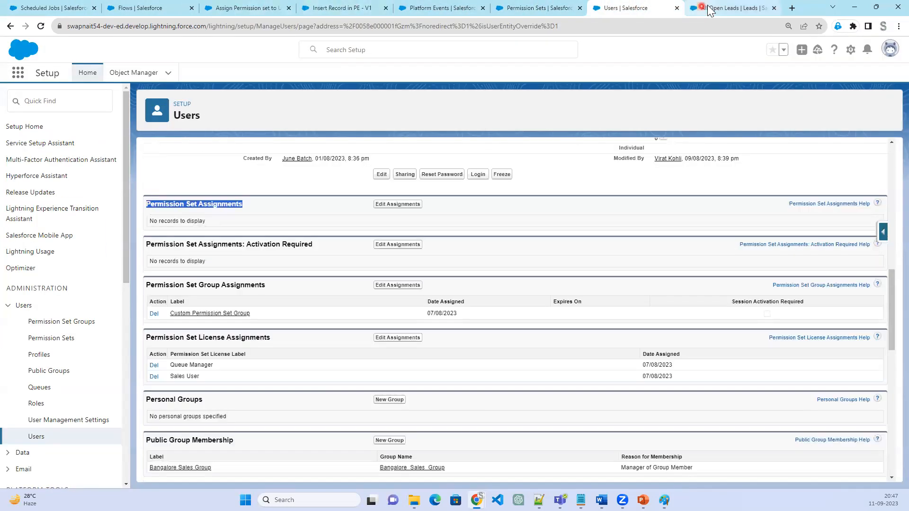
Open the Salesforce client record from the recently viewed Clients in the Sales app
click(710, 10)
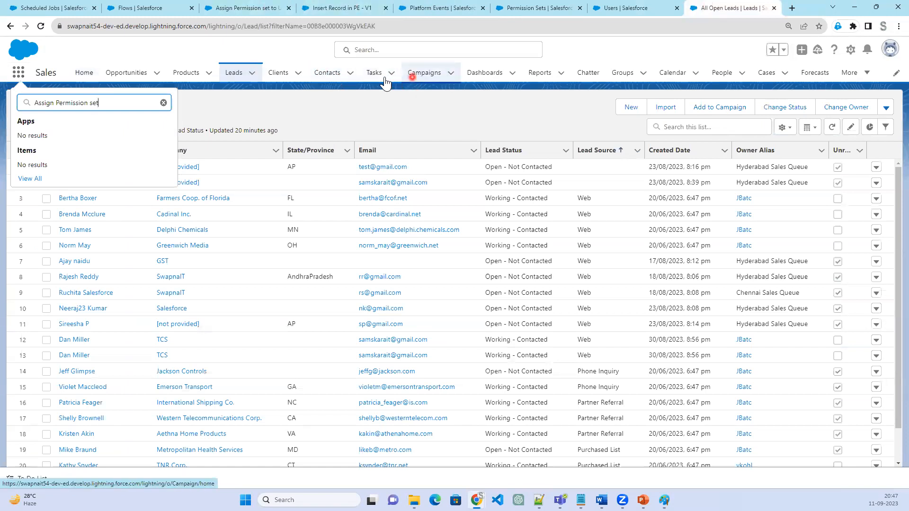
click(287, 77)
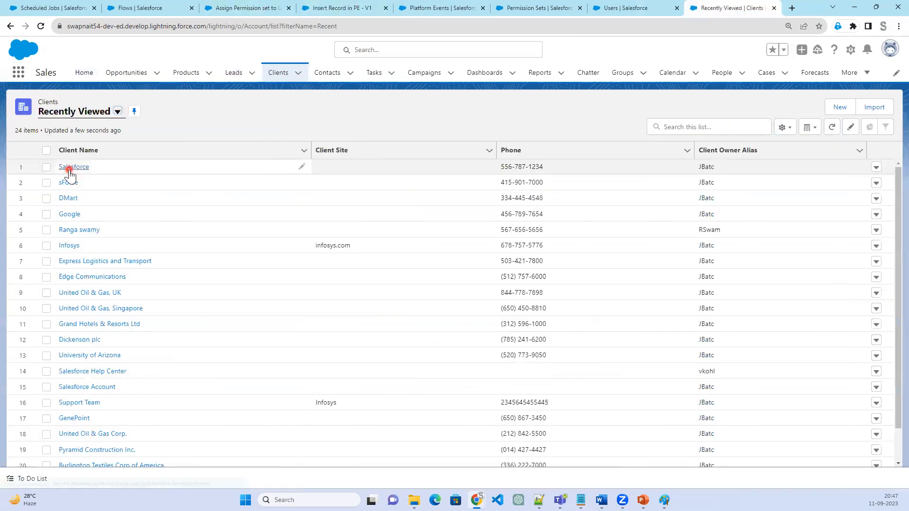
click(69, 169)
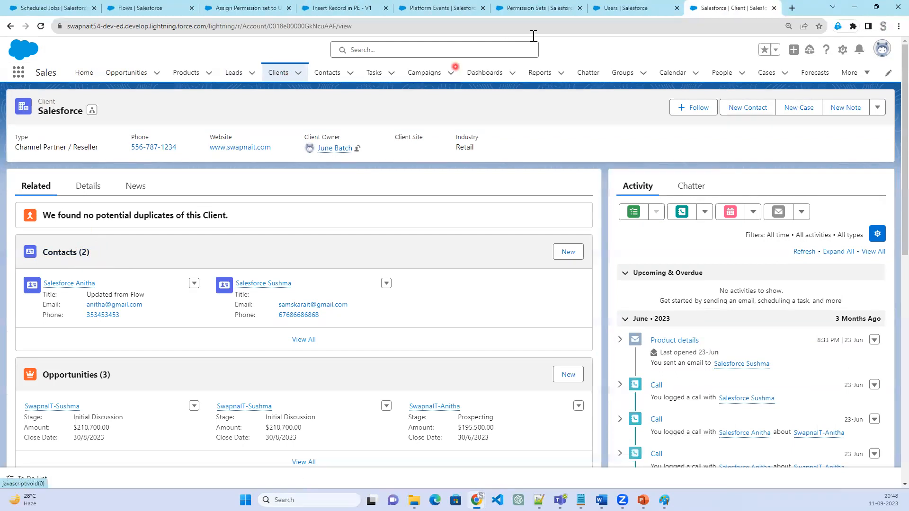
Examine the Permission Set Assignments section on the user's setup detail page
click(633, 6)
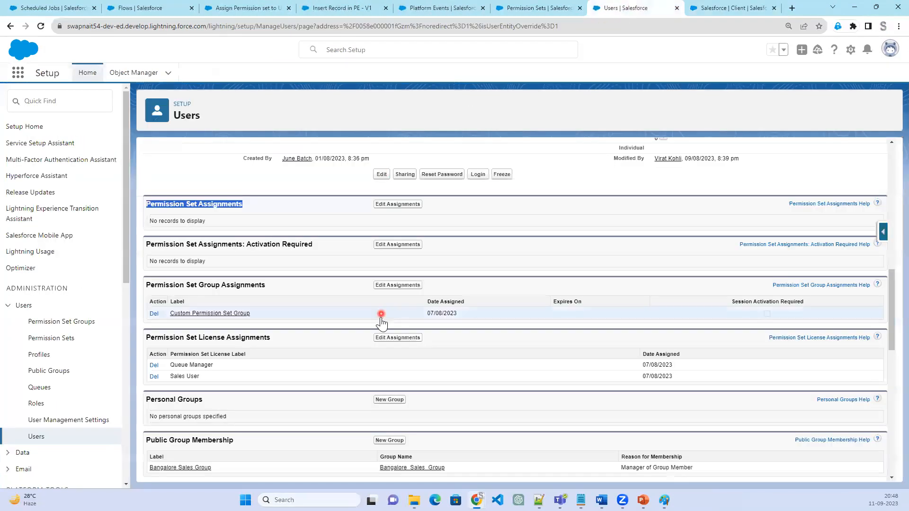
scroll(381, 317, up, 4)
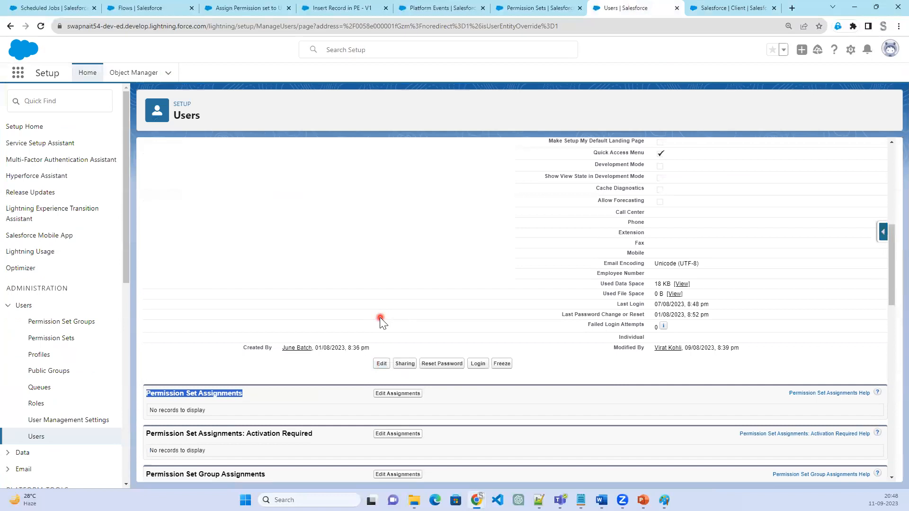
scroll(380, 318, up, 4)
scroll(380, 318, down, 8)
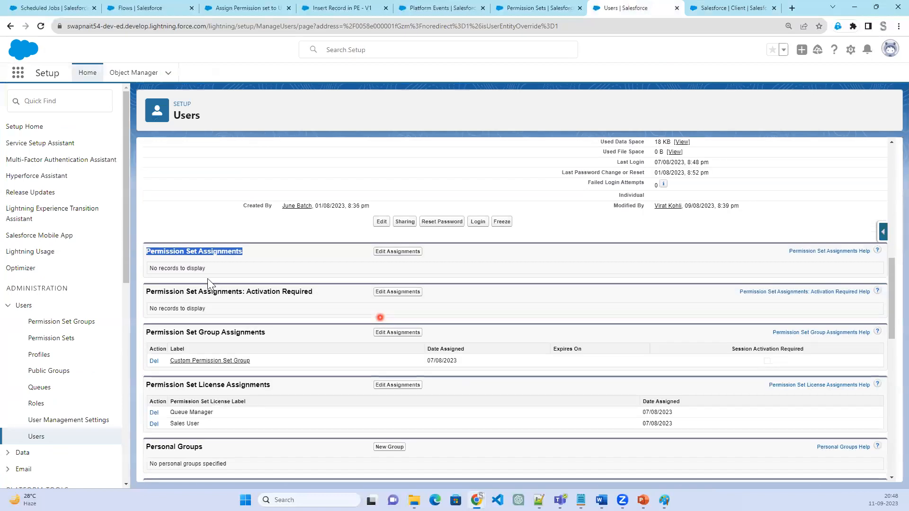
drag(252, 257, 168, 254)
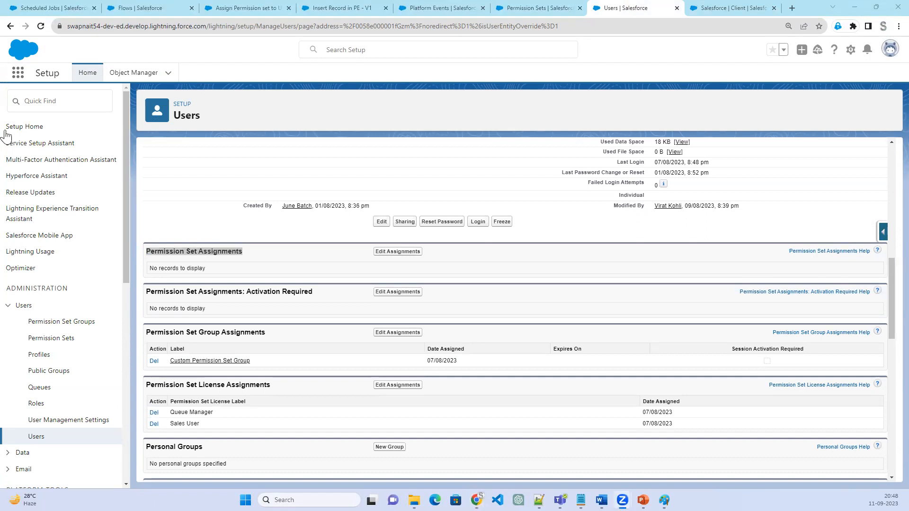
Review the Salesforce client's related lists, and revisit the user's setup page and the Assign Permission set platform event definition
click(719, 9)
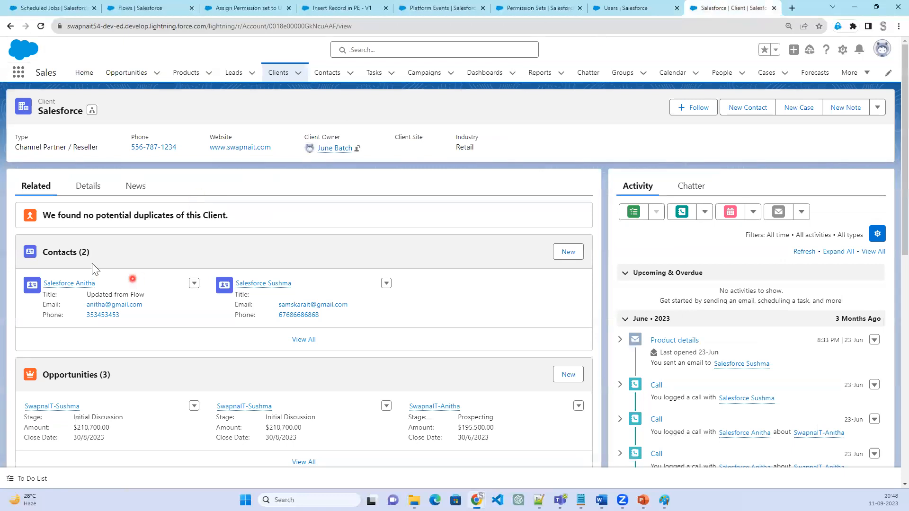
mouse_move(82, 283)
scroll(92, 384, down, 1)
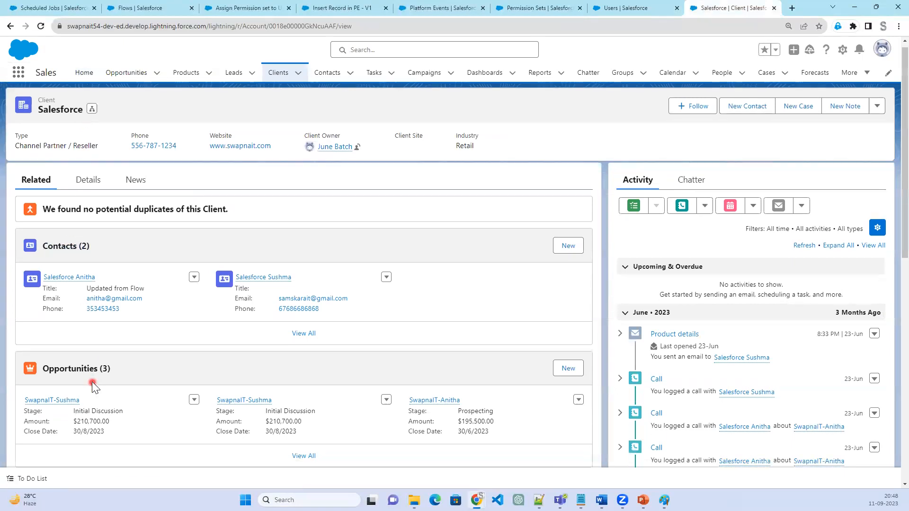
scroll(92, 382, down, 3)
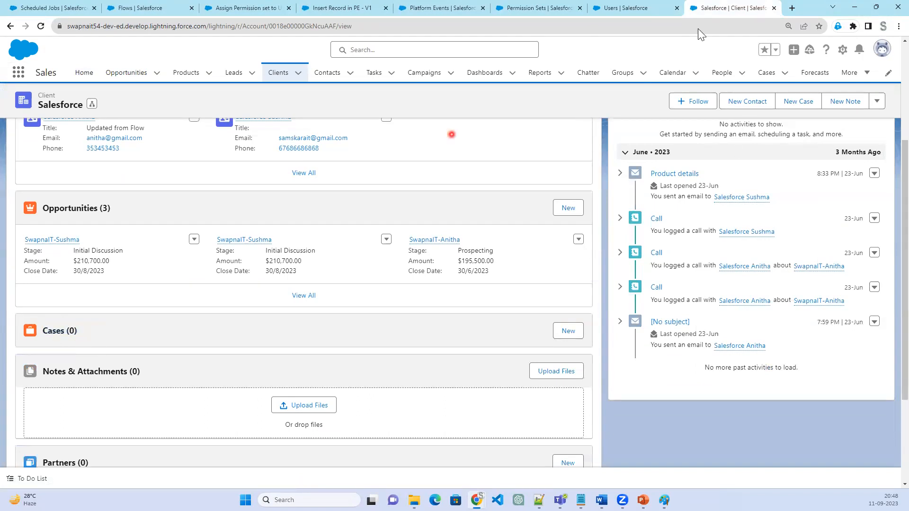
click(660, 11)
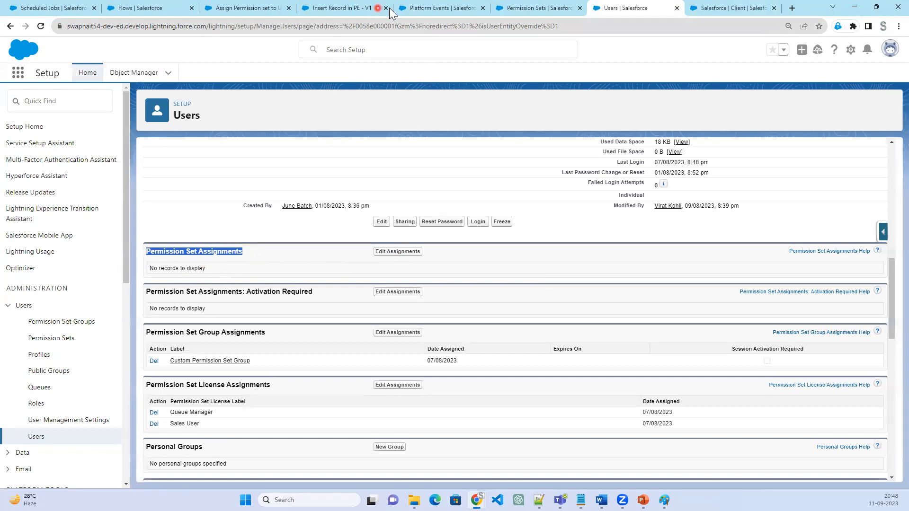
click(431, 9)
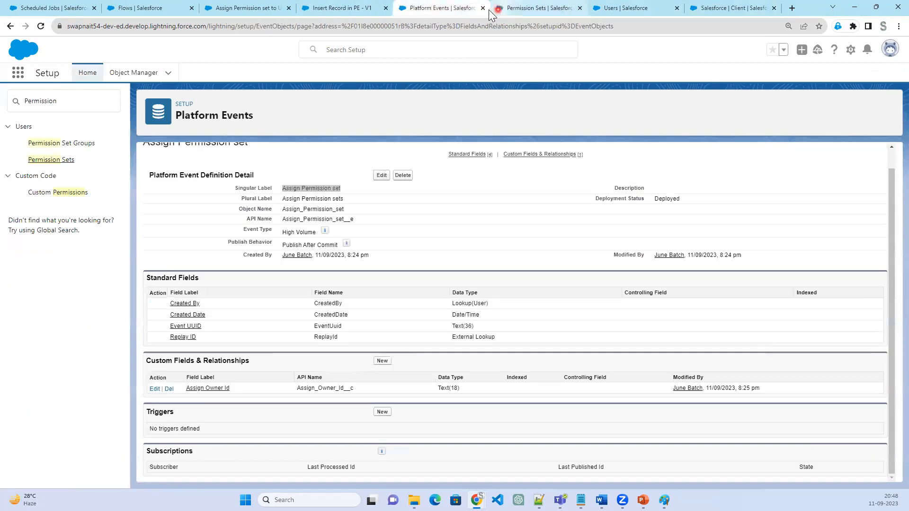
Close the platform event definition page, activate the Assign Permission set to User flow, and check the Insert Record in PE flow
click(483, 9)
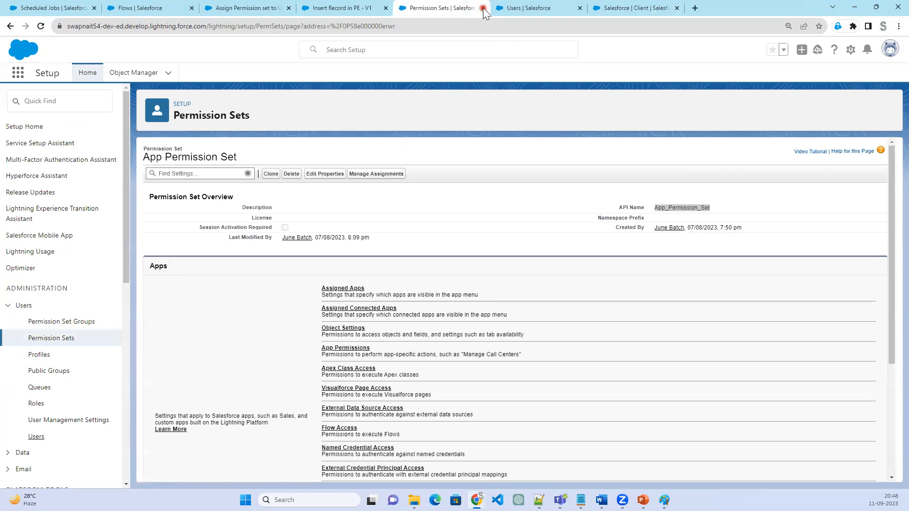
click(354, 10)
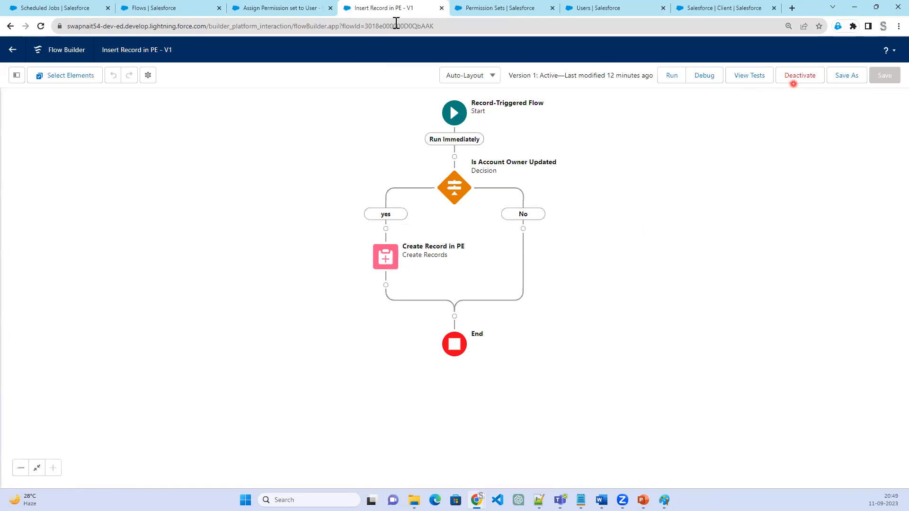
click(301, 13)
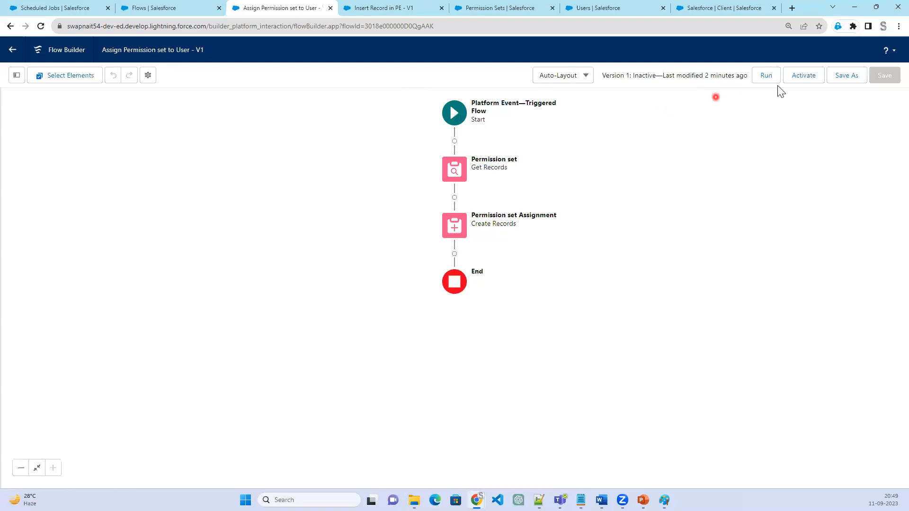
click(803, 85)
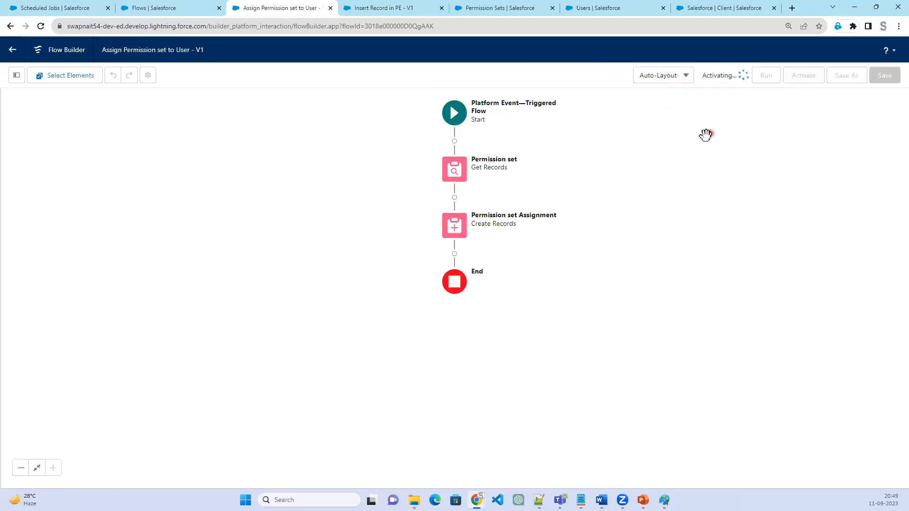
click(360, 8)
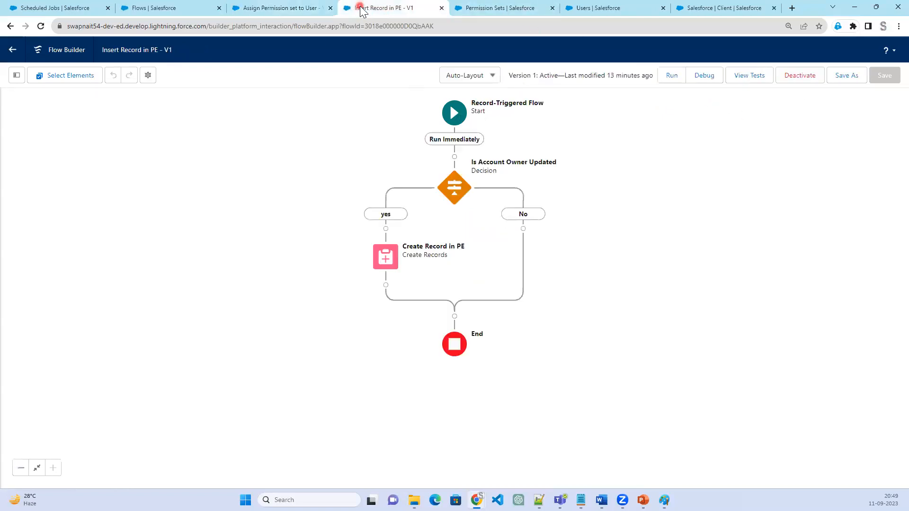
click(278, 10)
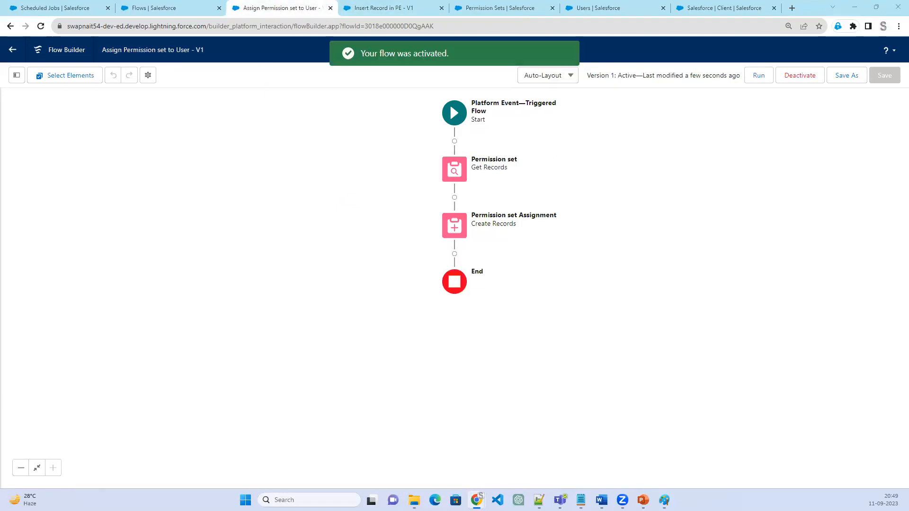
In Paint, tick both flow titles, draw an arrow from OwnerId towards Get Permission set, and handwrite APP beside that box
key(alt+Tab)
drag(202, 202, 236, 193)
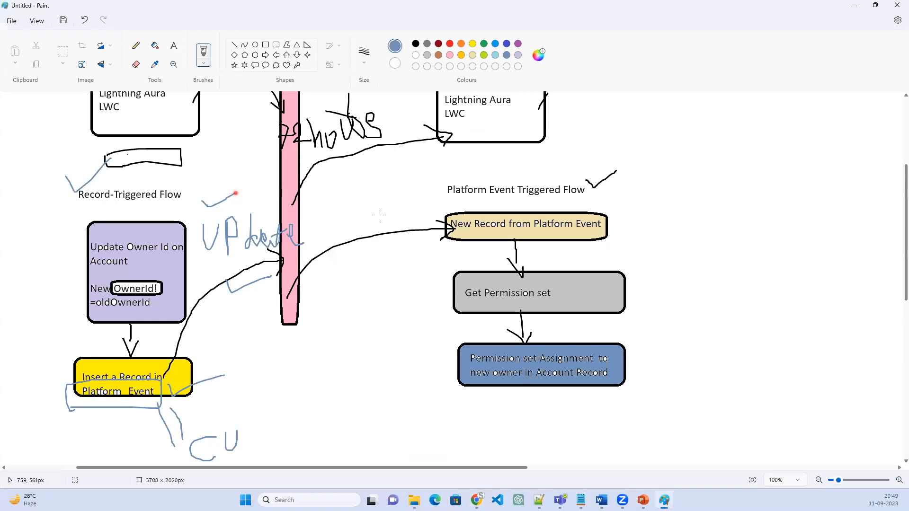
drag(552, 174, 621, 169)
drag(210, 206, 239, 194)
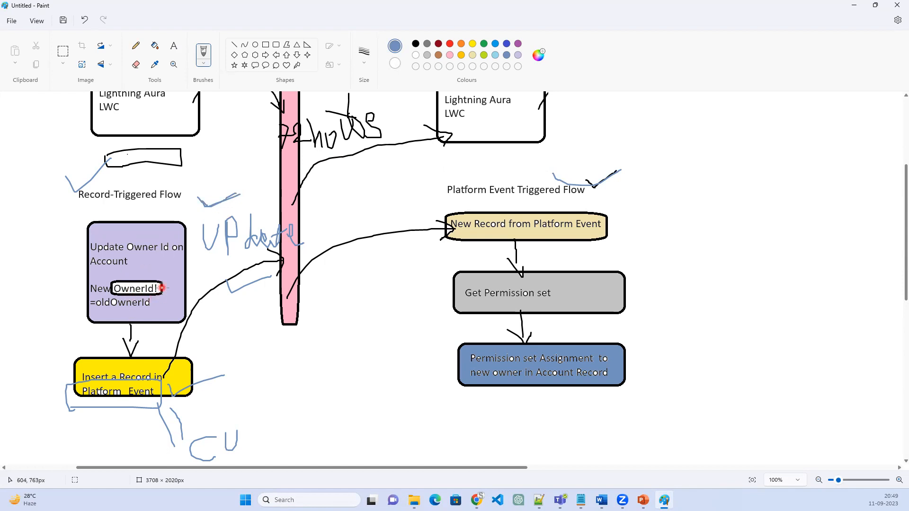
mouse_move(168, 287)
mouse_down()
mouse_move(283, 367)
mouse_move(394, 365)
mouse_move(439, 326)
mouse_move(442, 312)
mouse_up()
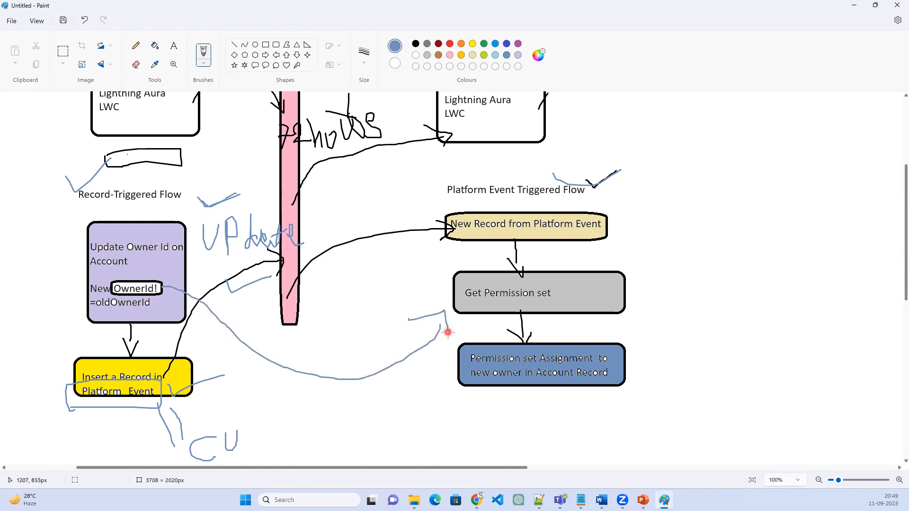
mouse_move(652, 296)
mouse_down()
mouse_move(664, 275)
mouse_move(674, 289)
mouse_move(683, 267)
mouse_move(704, 284)
mouse_move(718, 252)
mouse_up()
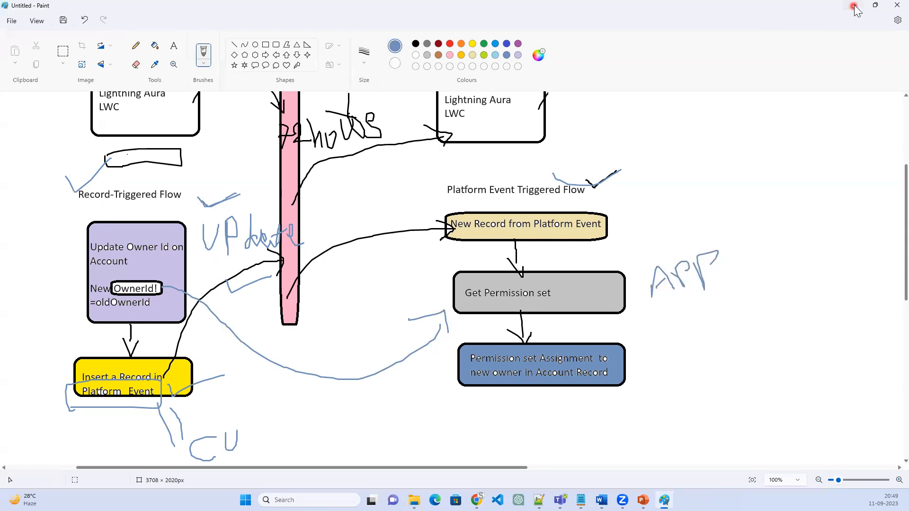
click(854, 6)
Review the Permission set Get Records element's filter in the Assign Permission set to User flow
click(428, 10)
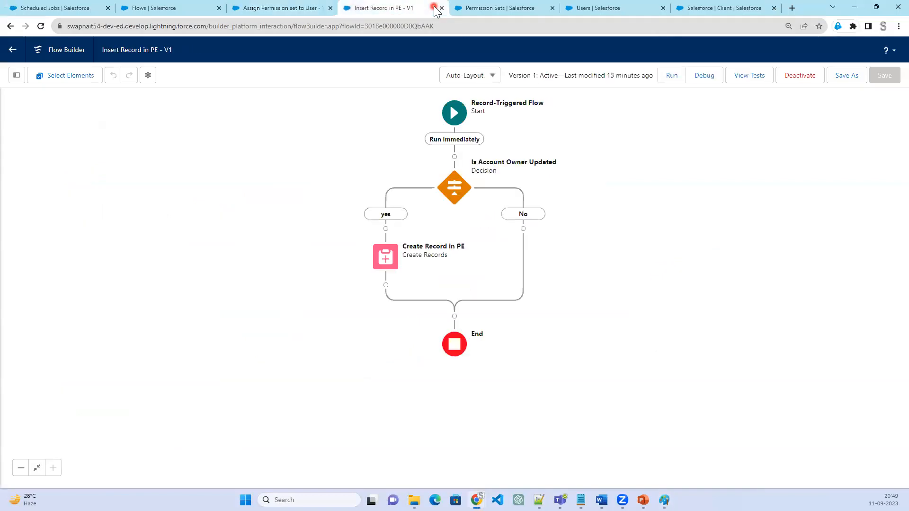
click(293, 11)
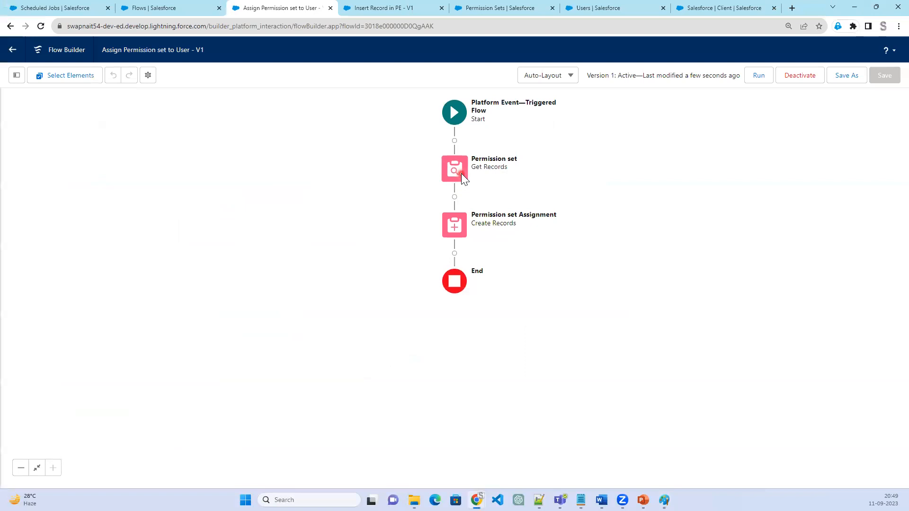
double_click(461, 174)
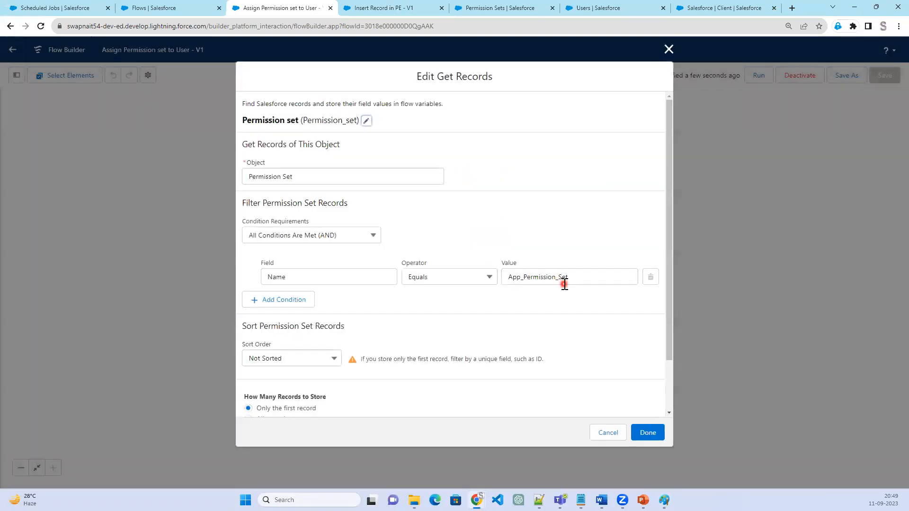
click(668, 49)
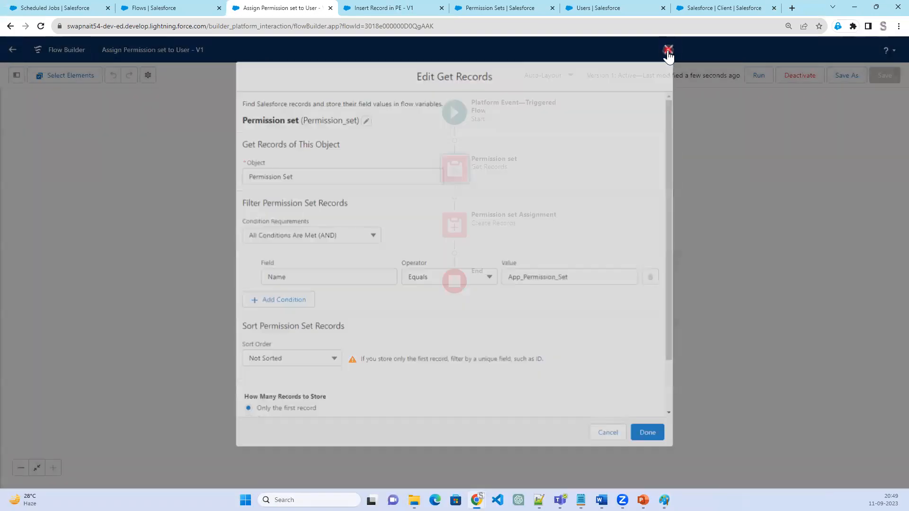
Start changing the Salesforce client's owner from its details and select the user whose setup page is open as new owner
click(691, 9)
scroll(420, 294, up, 5)
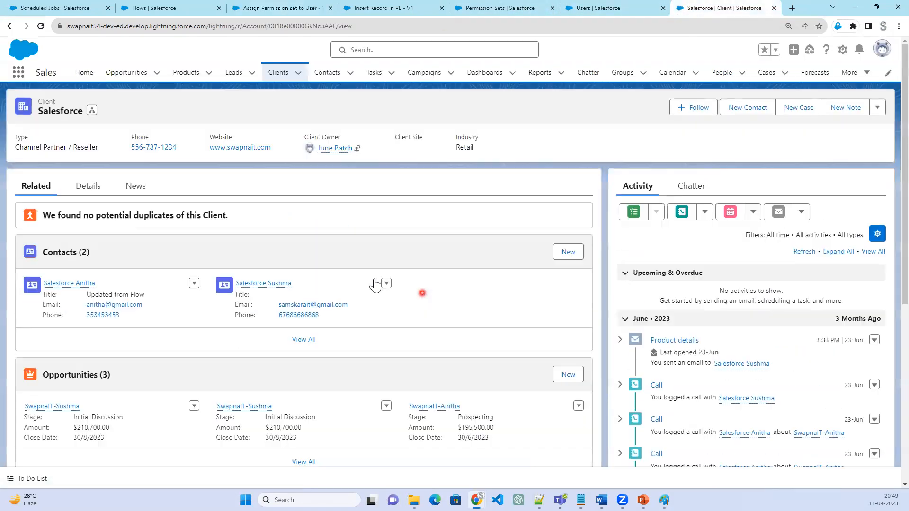
click(89, 189)
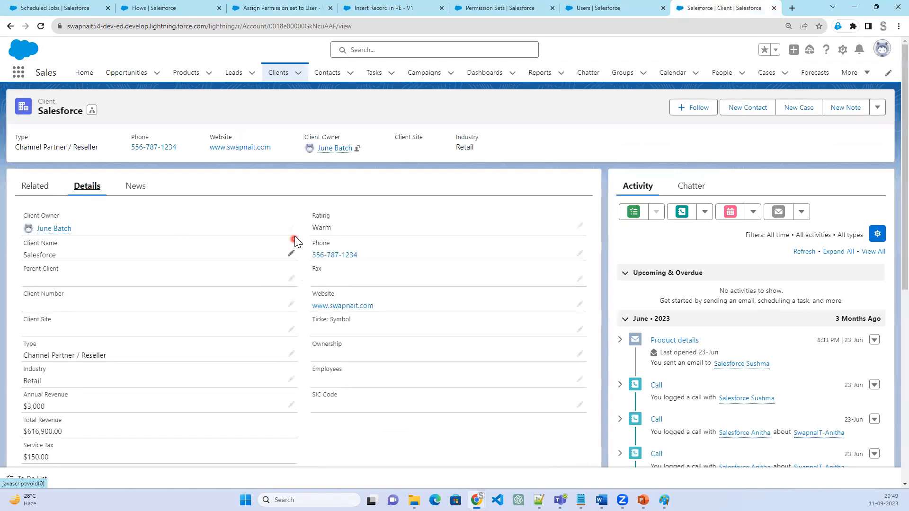
click(290, 231)
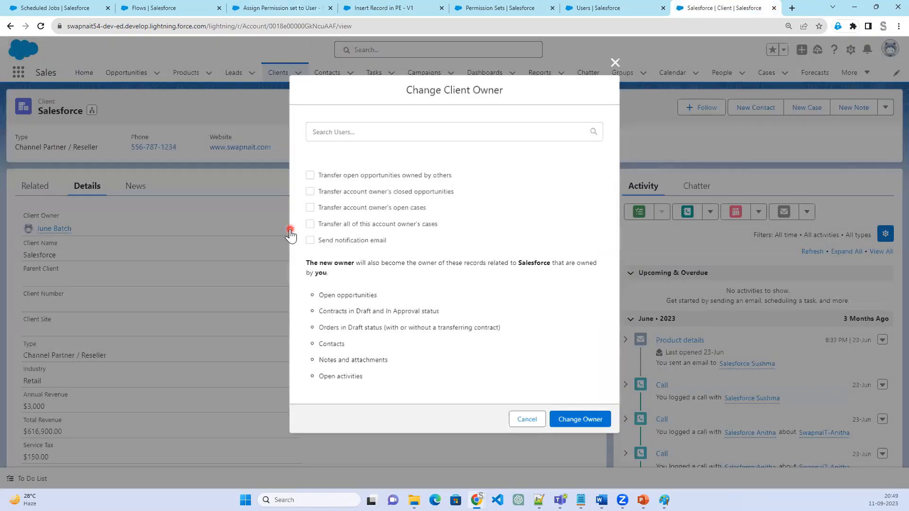
click(358, 155)
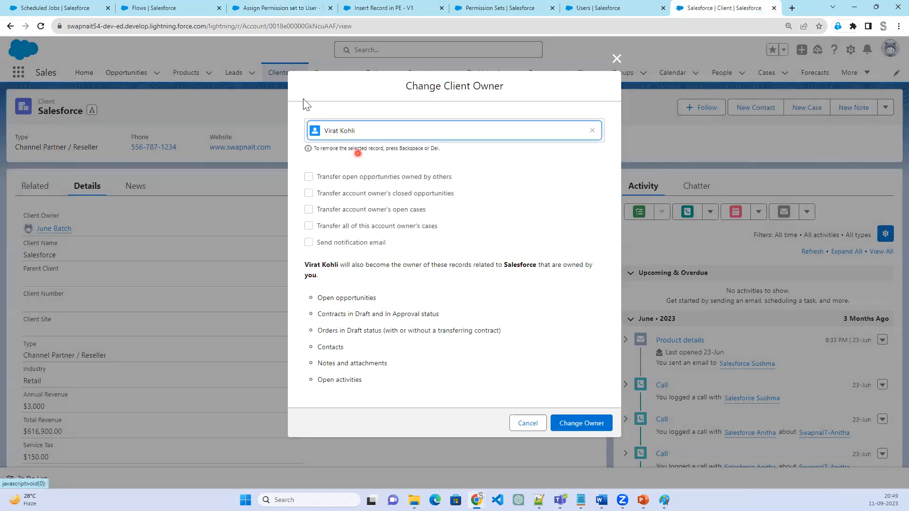
Reload the prospective owner's user page in Setup to check the current Permission Set Assignments
click(579, 13)
scroll(382, 278, up, 10)
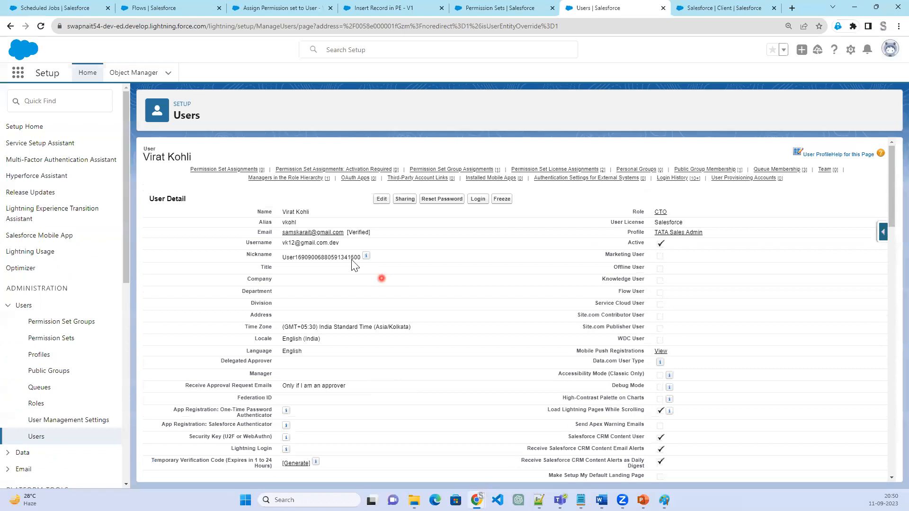
click(45, 28)
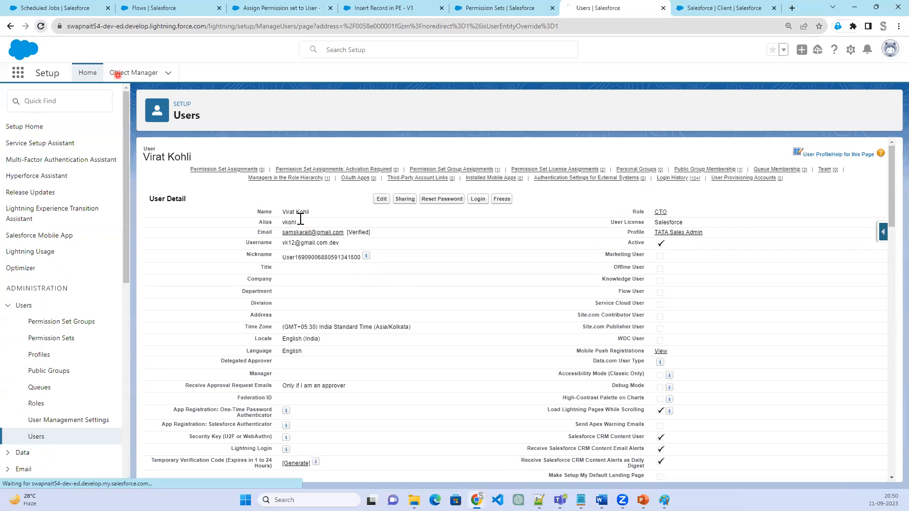
Confirm the client owner change and check the Permission Set Assignments on the new owner's user page
click(704, 8)
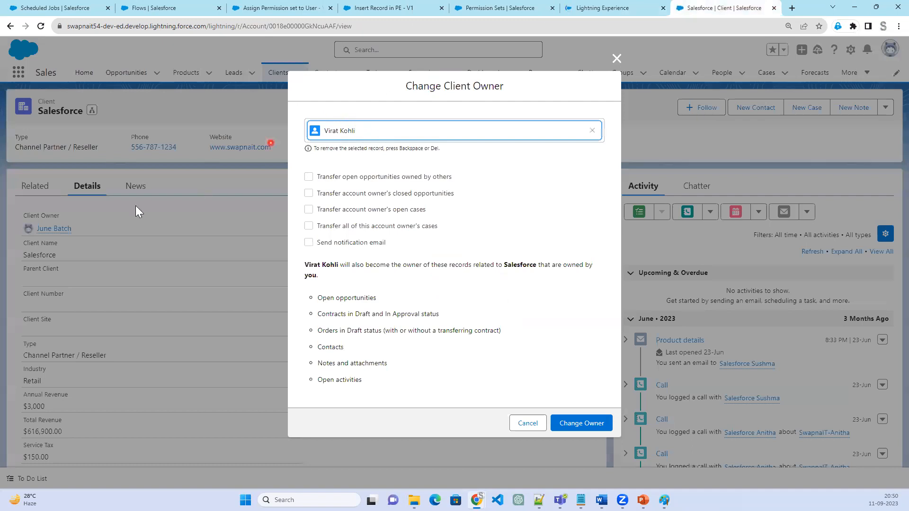
click(594, 423)
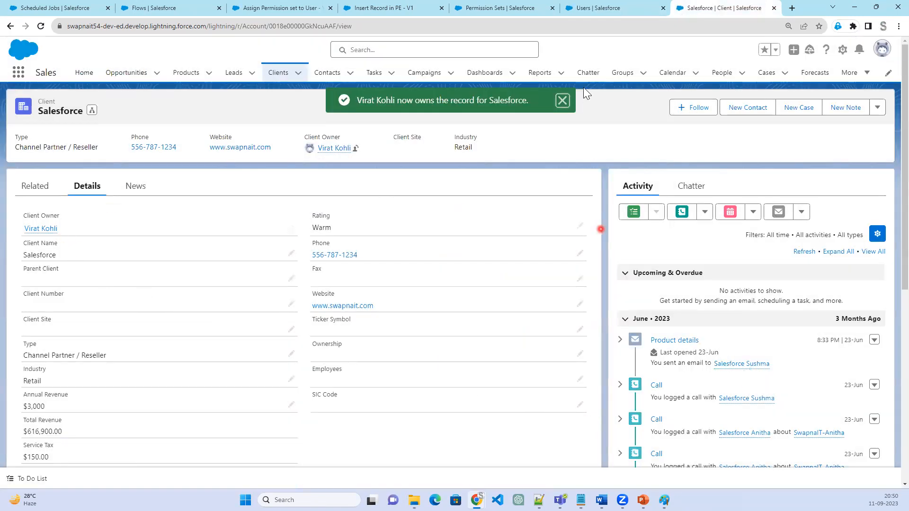
click(592, 11)
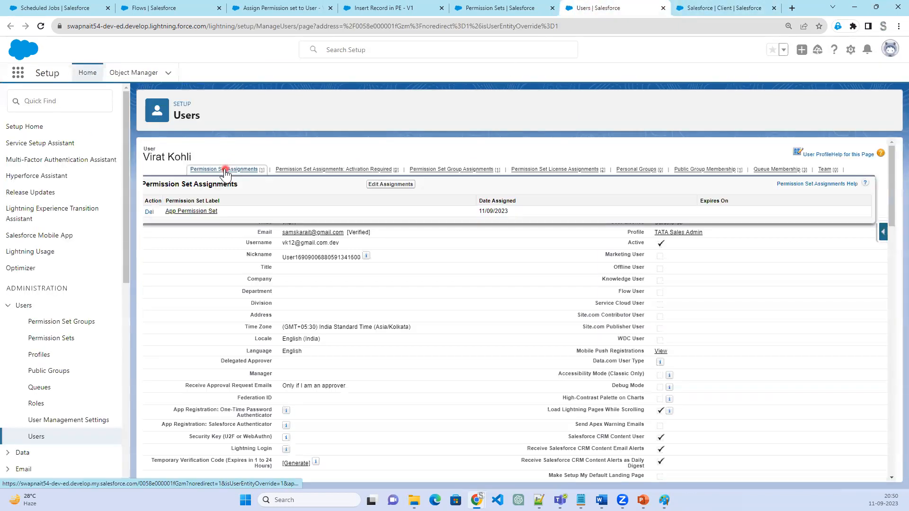
click(225, 171)
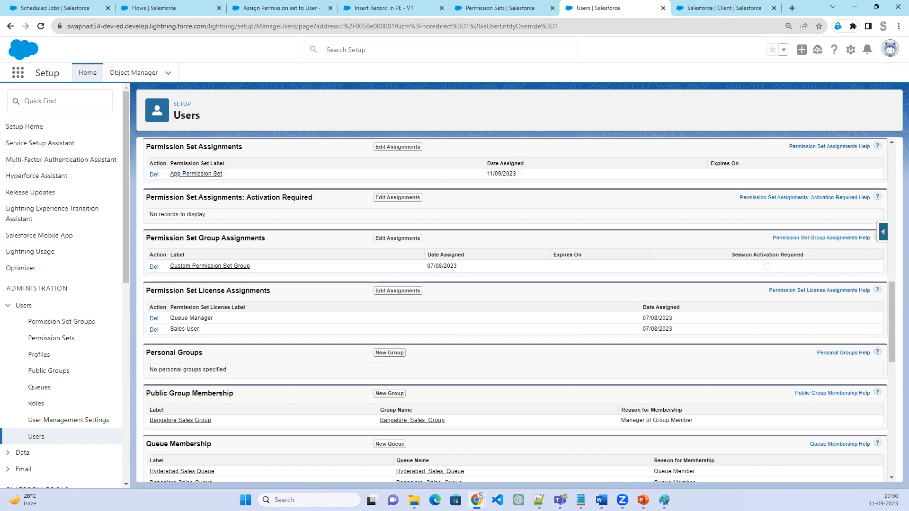
Switch to the PowerPoint slide show and return to the Use Case slide about assigning a permission set to the Account Owner
click(643, 500)
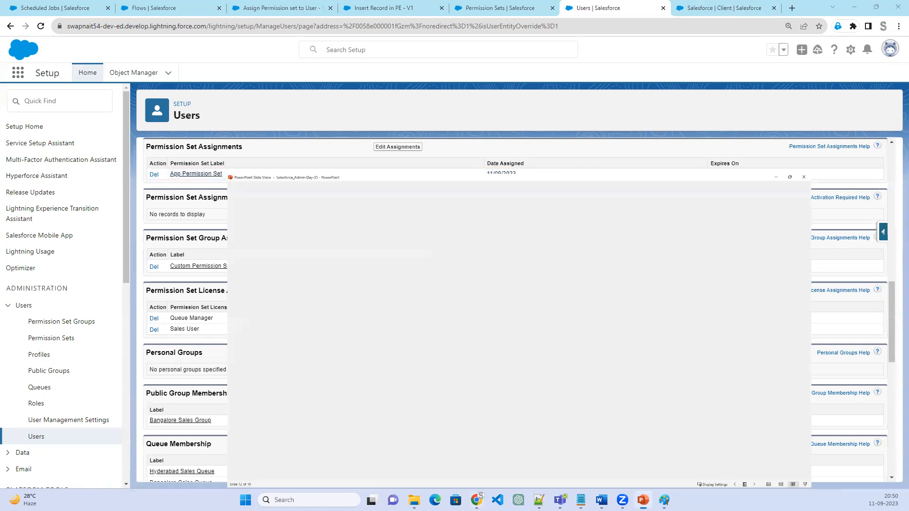
click(356, 348)
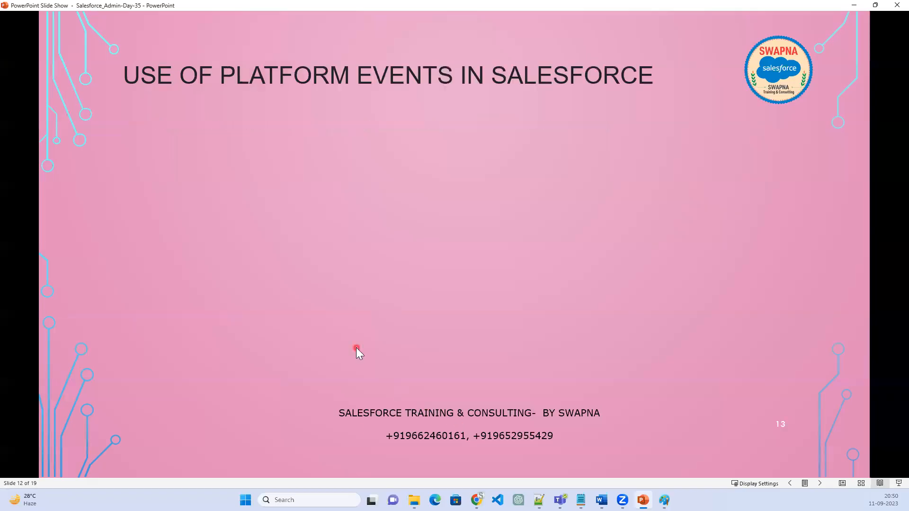
key(Left)
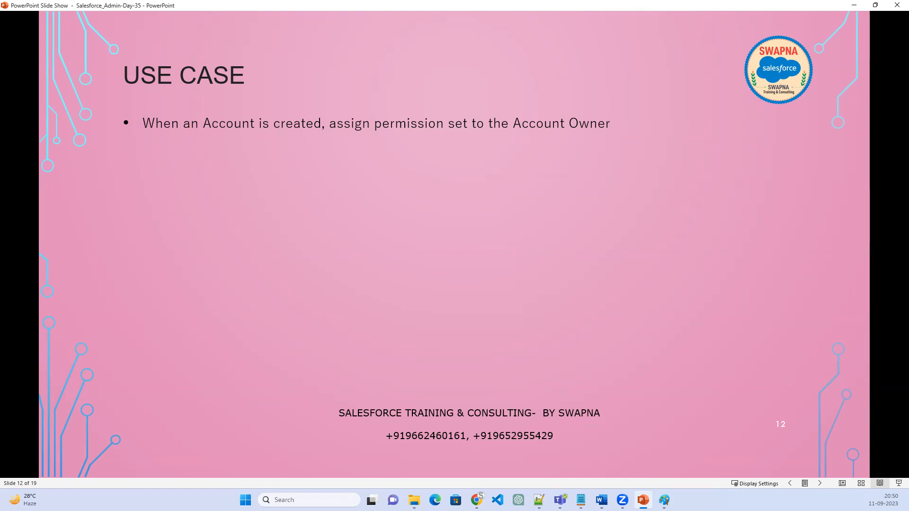
click(107, 170)
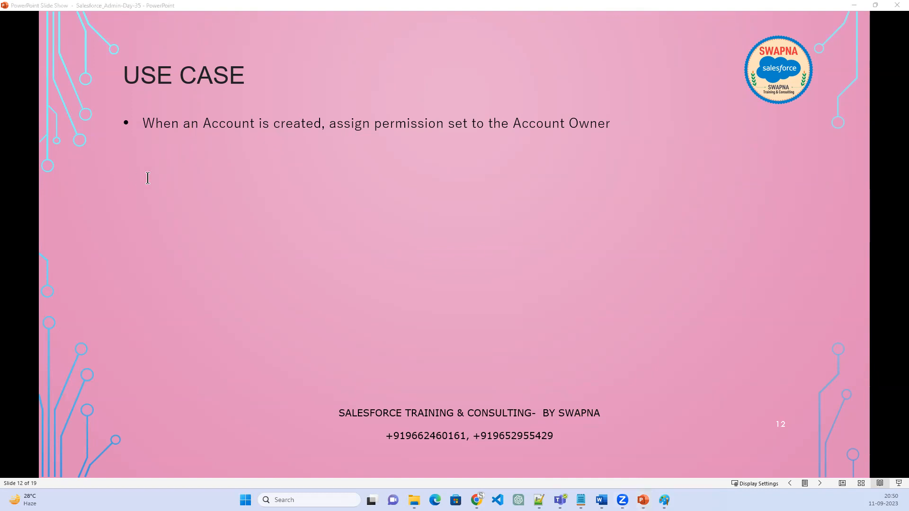